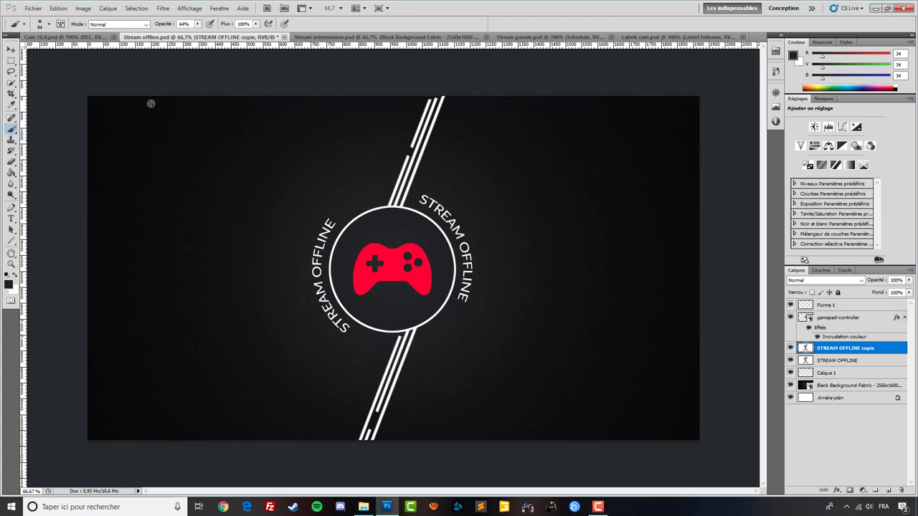
In Cam 16.9.psd, toggle the REC, Calque 2 and Black Background Fabric layers off and on, then view Stream intermission.psd
click(65, 36)
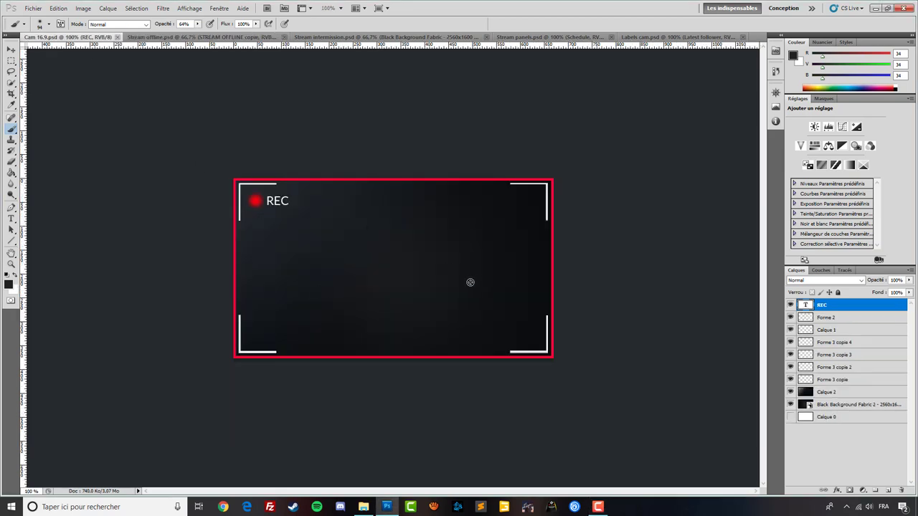
click(791, 305)
click(791, 305)
click(791, 304)
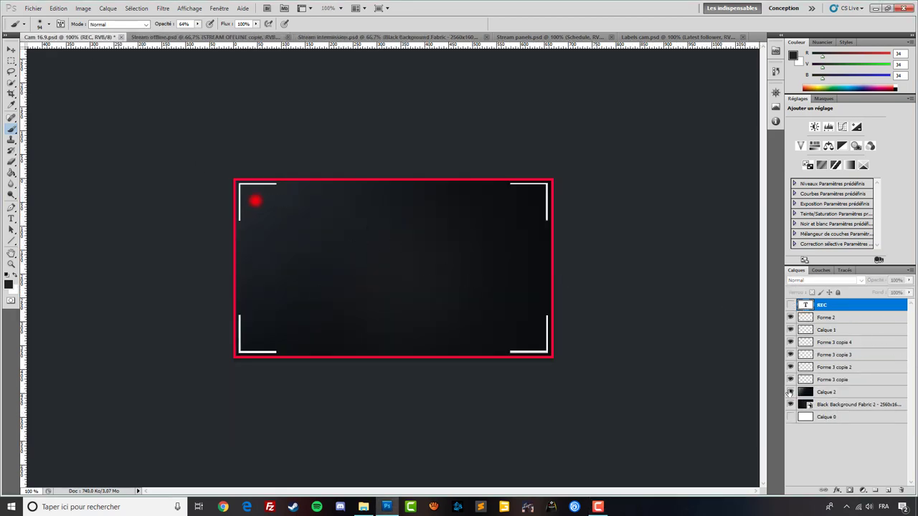
click(790, 392)
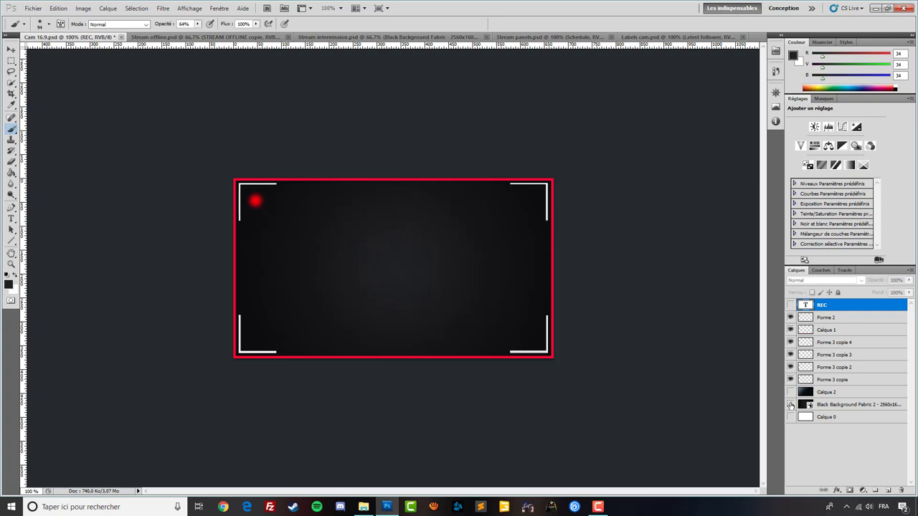
click(791, 405)
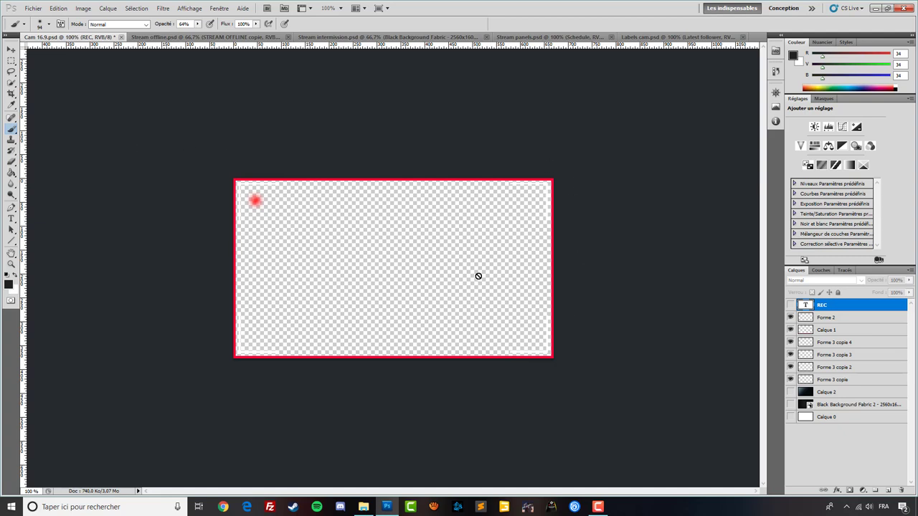
click(791, 404)
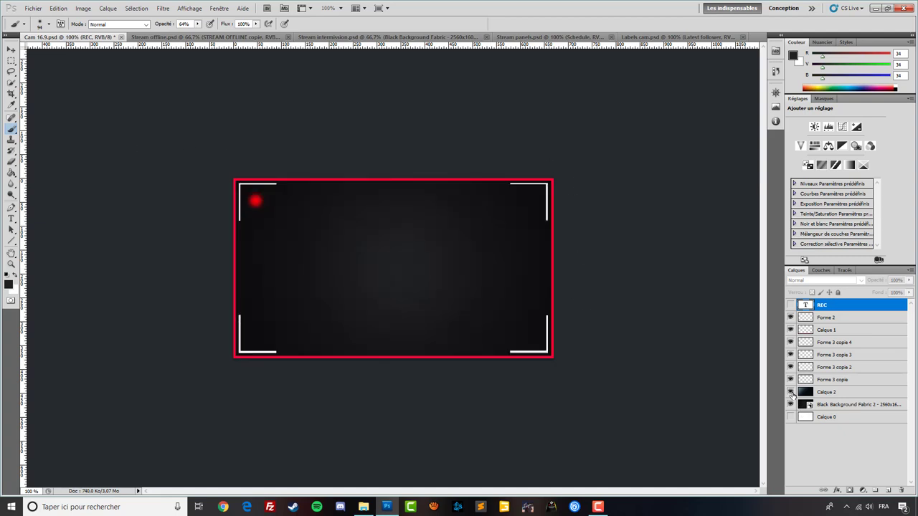
click(790, 392)
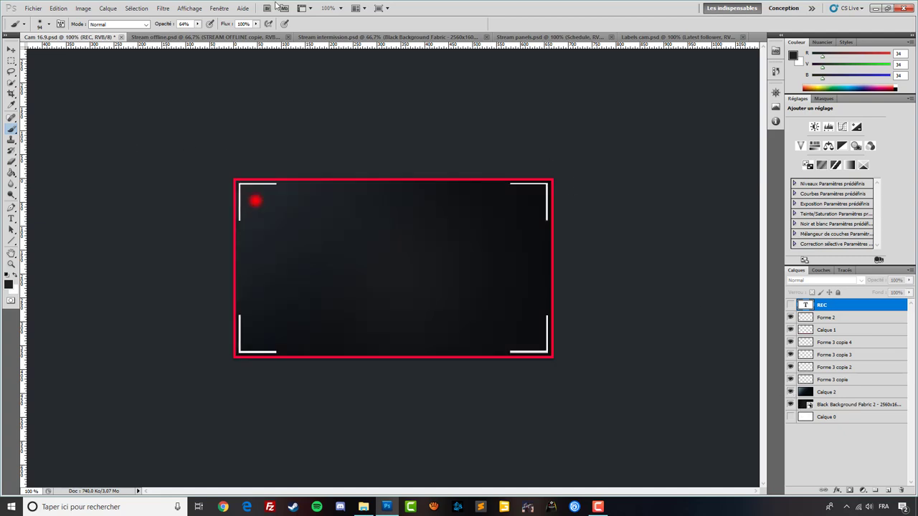
click(319, 39)
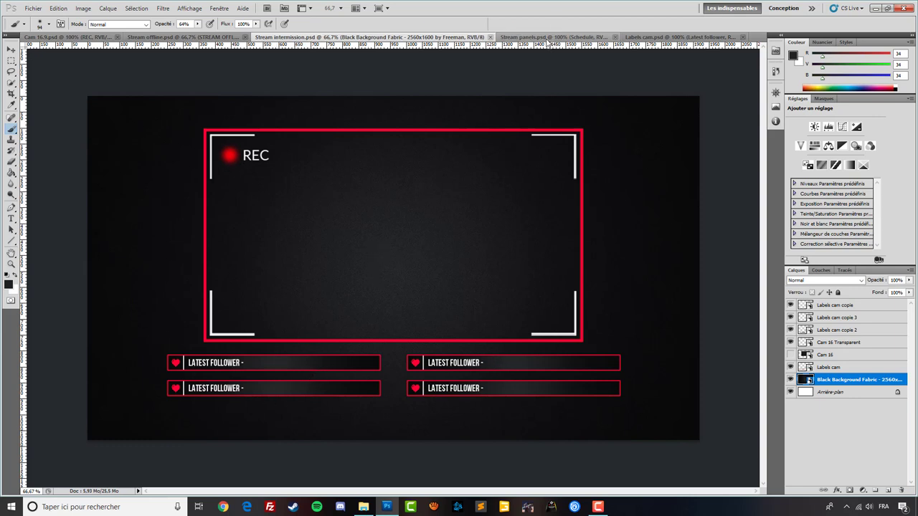
In Stream panels.psd, toggle the Twitter, Rules, About me, Schedule and Youtube groups to preview each panel
click(549, 37)
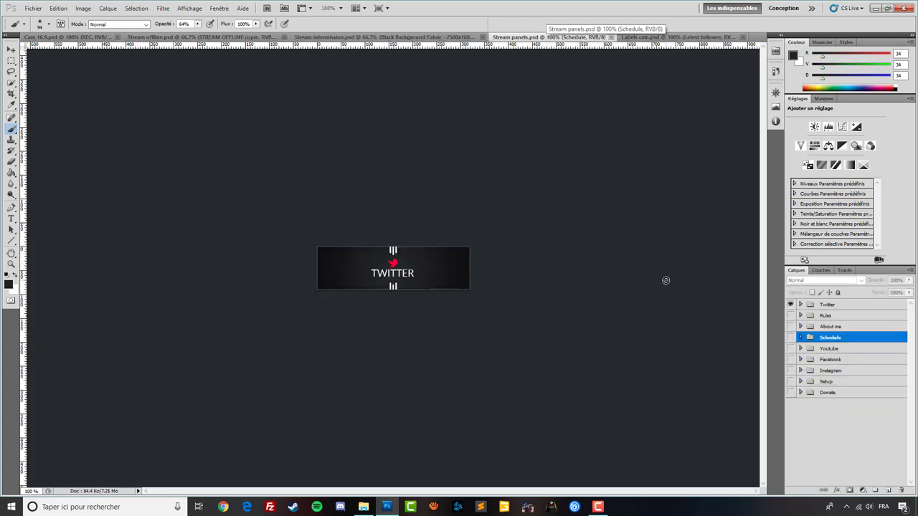
click(790, 315)
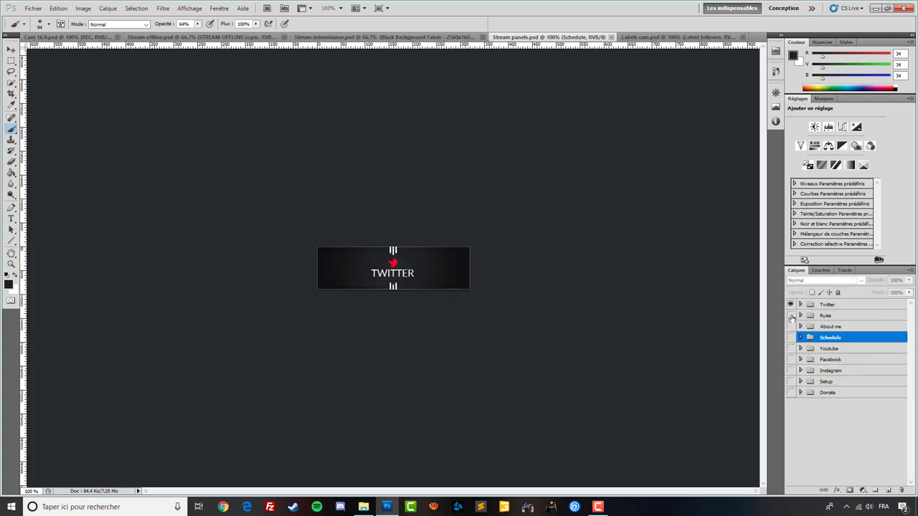
click(790, 304)
click(790, 315)
click(790, 326)
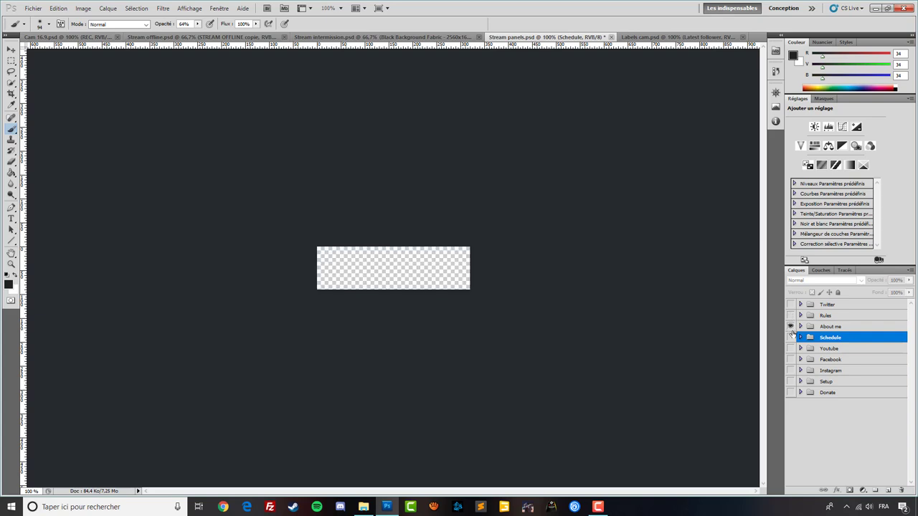
click(790, 338)
click(790, 348)
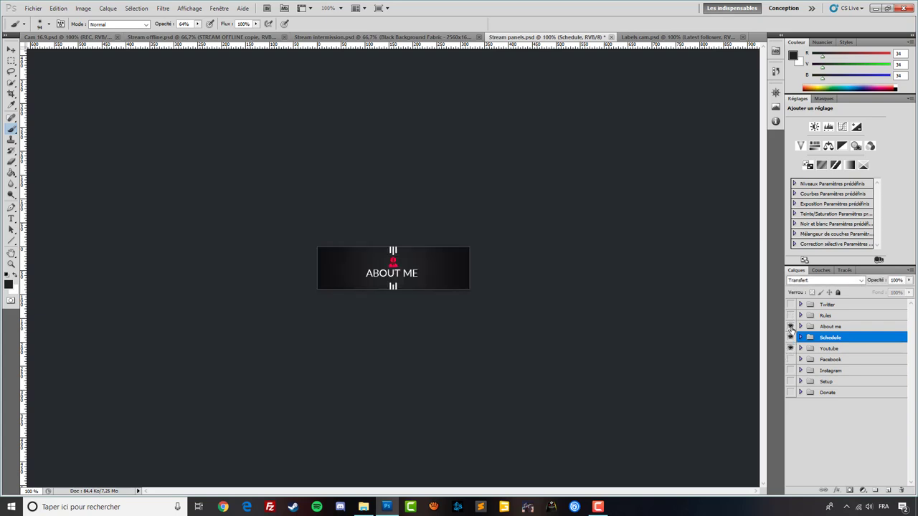
click(790, 326)
click(790, 338)
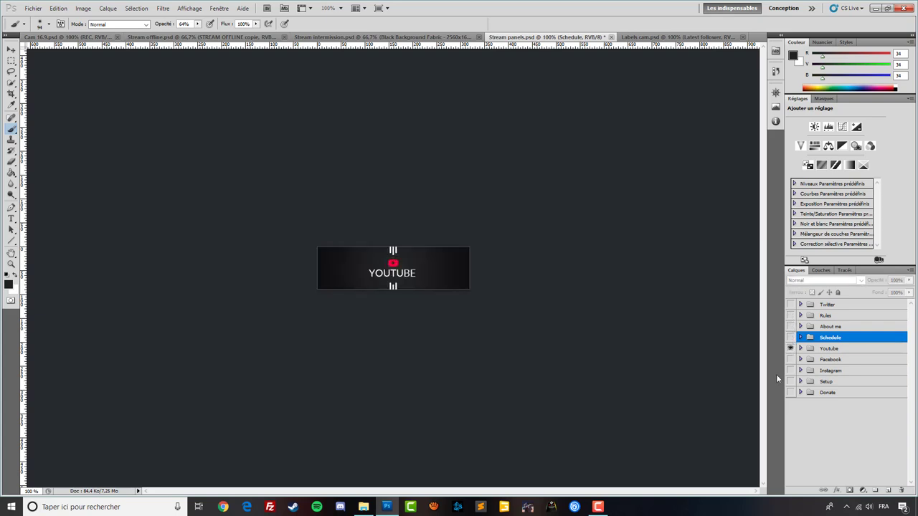
View Labels cam.psd, then start a new 320 × 90 pixel document
click(654, 37)
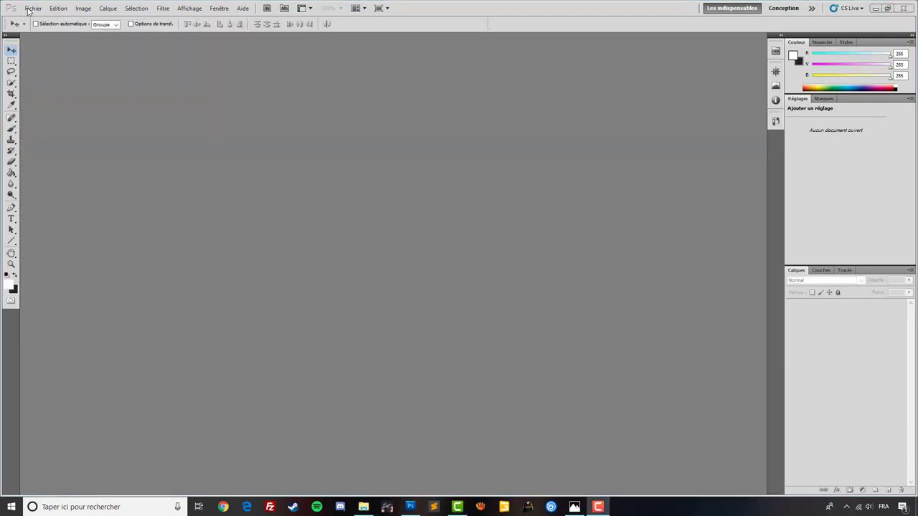
click(33, 7)
click(38, 16)
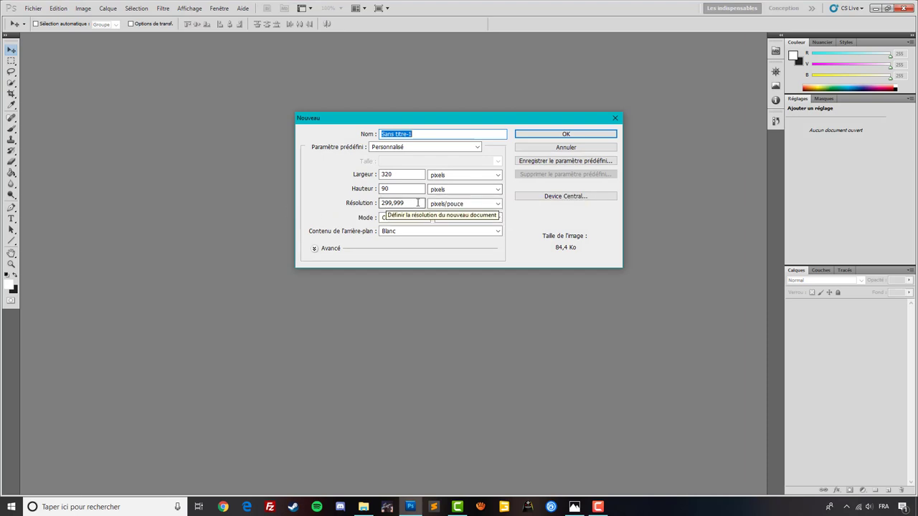
Create the 320 × 90 document with resolution 3
click(357, 203)
text(300)
key(Return)
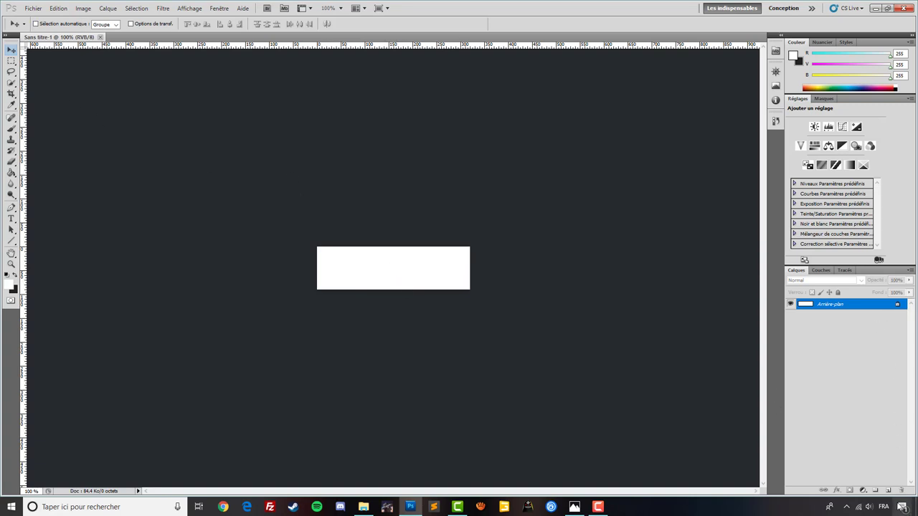
Add a new empty layer and name it Texture
click(889, 490)
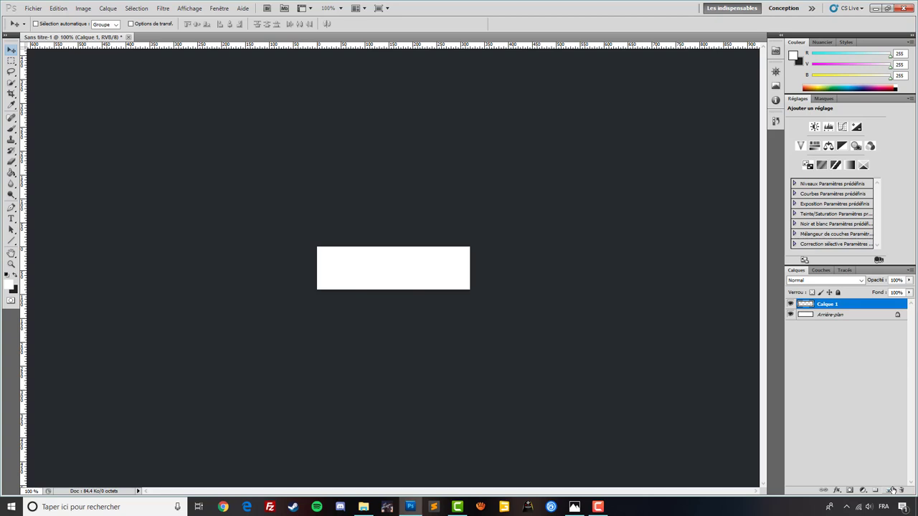
double_click(828, 304)
text(Texture)
key(Return)
Place the Black Background Fabric image and stretch it to cover the whole 320 × 90 canvas
click(33, 7)
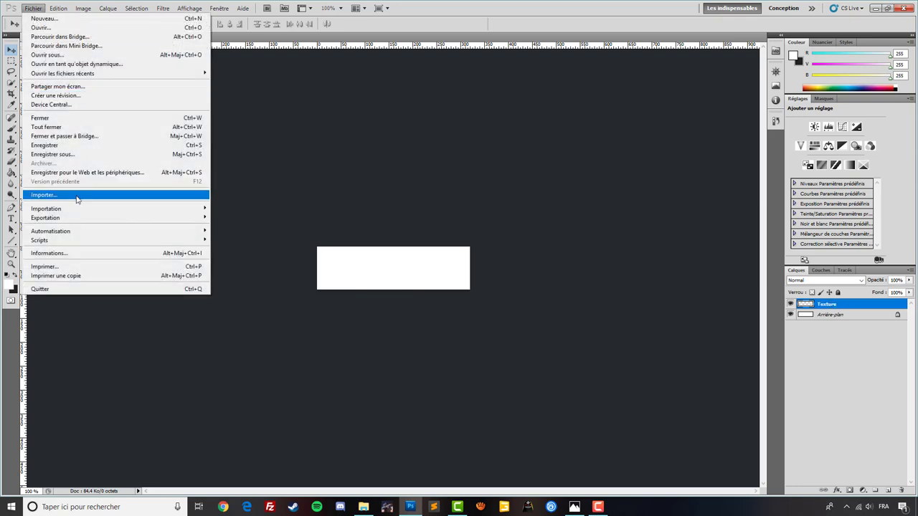
click(76, 198)
double_click(266, 160)
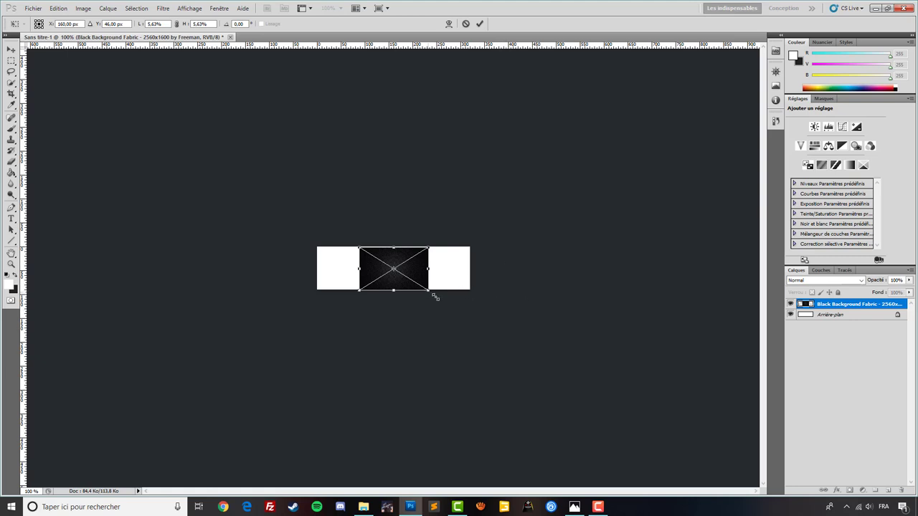
drag(435, 296, 498, 337)
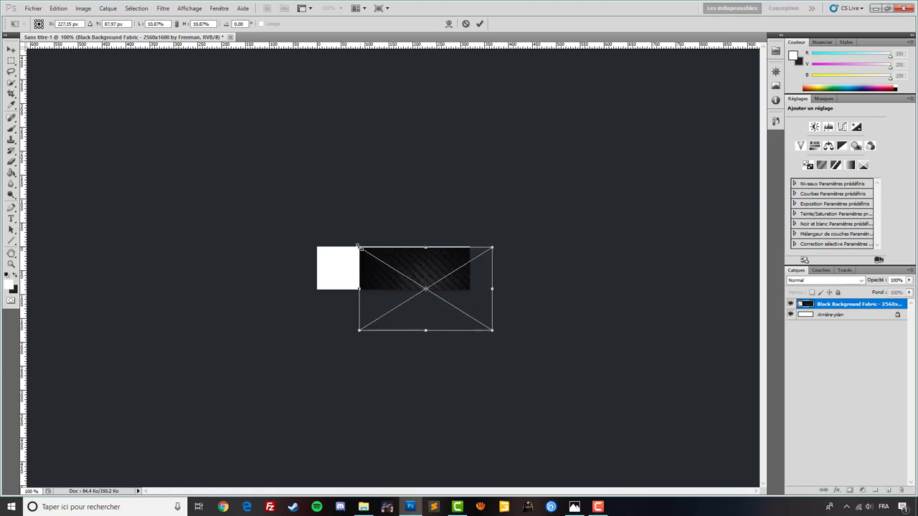
drag(358, 245, 297, 207)
double_click(434, 280)
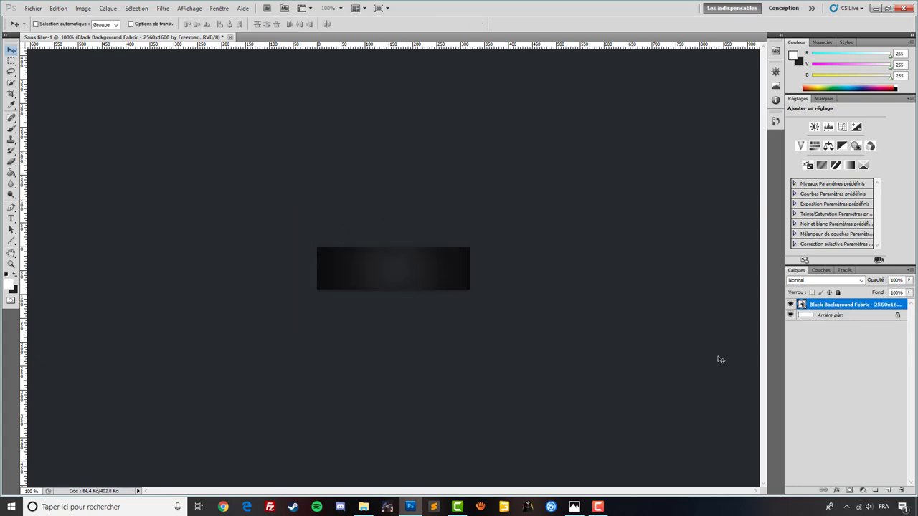
Zoom the canvas to 200% and set the ruler units to pixels
click(13, 265)
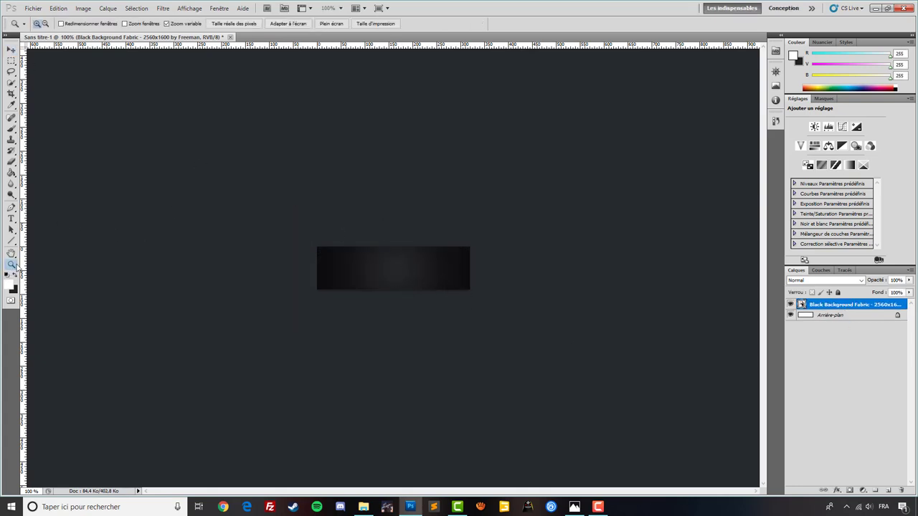
click(365, 257)
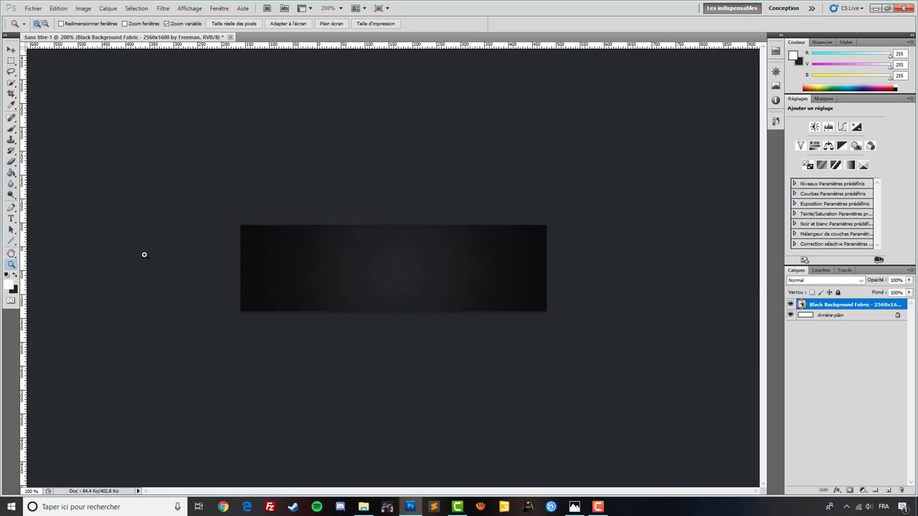
right_click(161, 48)
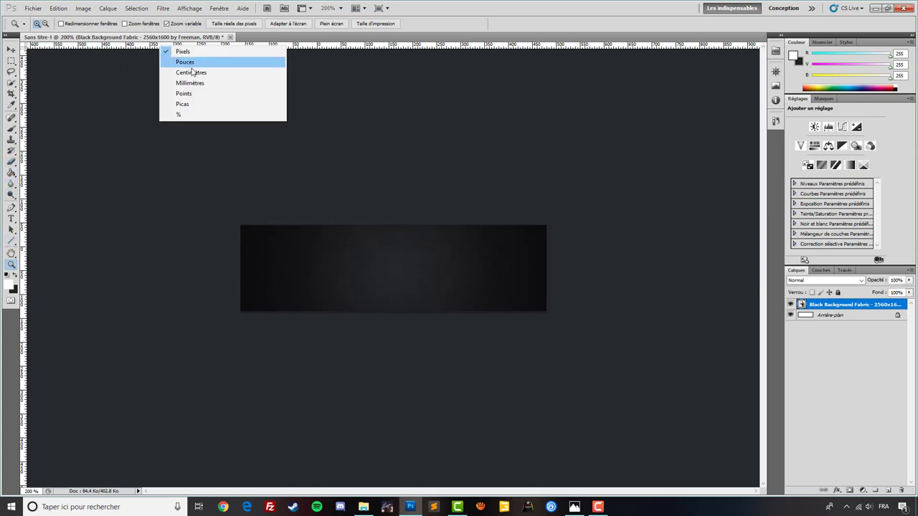
click(188, 63)
right_click(198, 47)
click(221, 54)
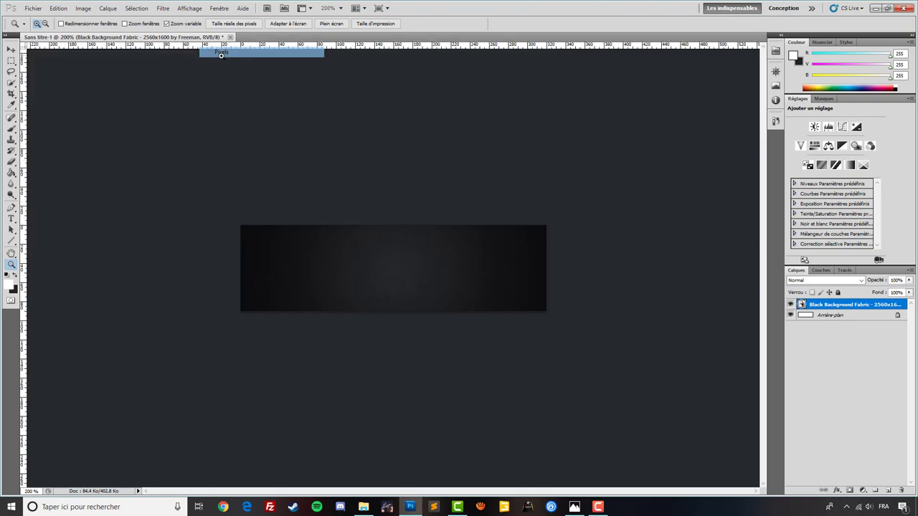
Drag a vertical and a horizontal guide that cross at the canvas centre
drag(25, 119, 395, 166)
drag(429, 45, 426, 272)
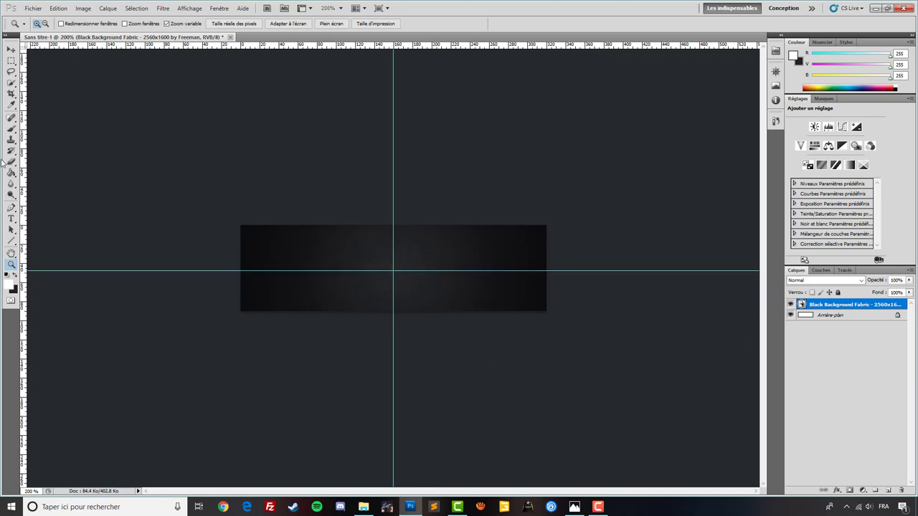
drag(12, 242, 70, 276)
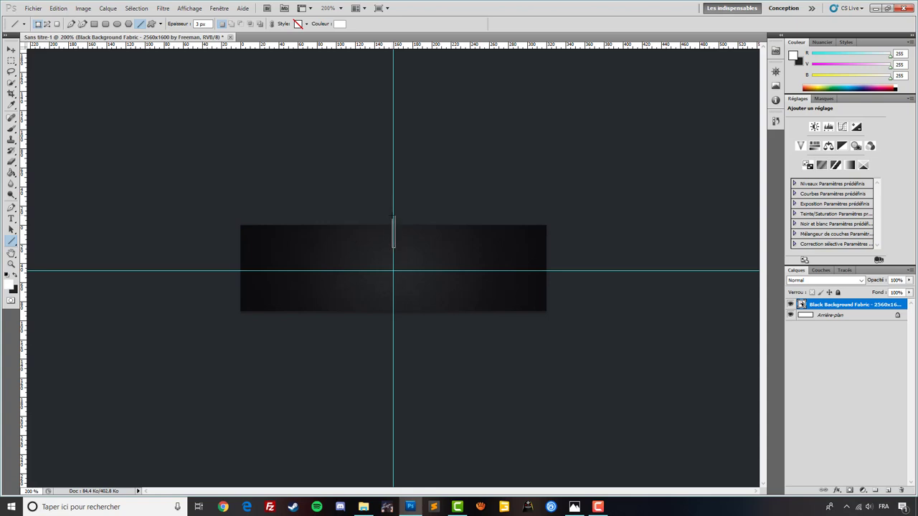
Draw a short white vertical bar at top centre and duplicate it twice, nudging copies into an even row
drag(393, 223, 393, 248)
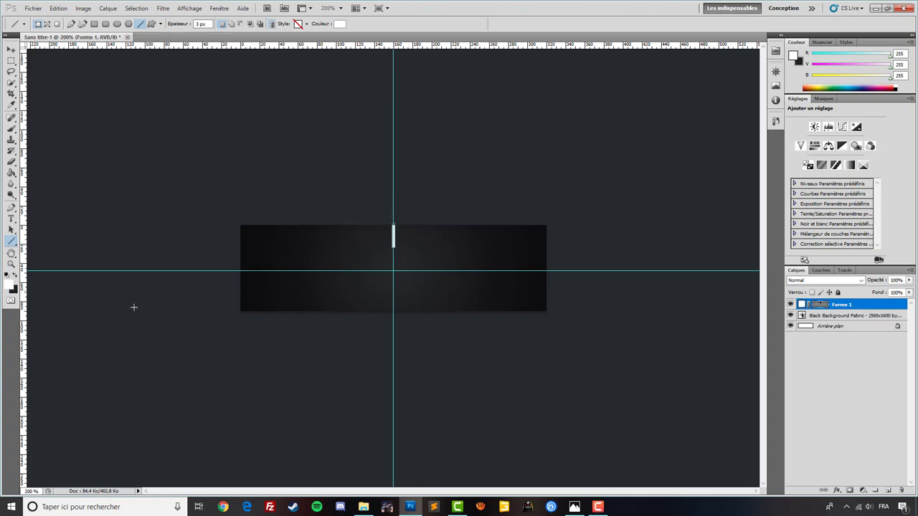
click(11, 49)
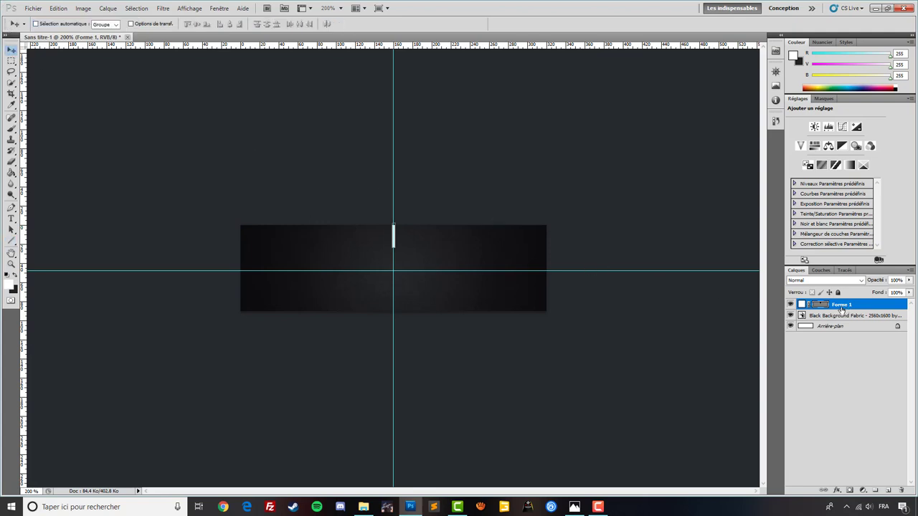
key(ctrl+j)
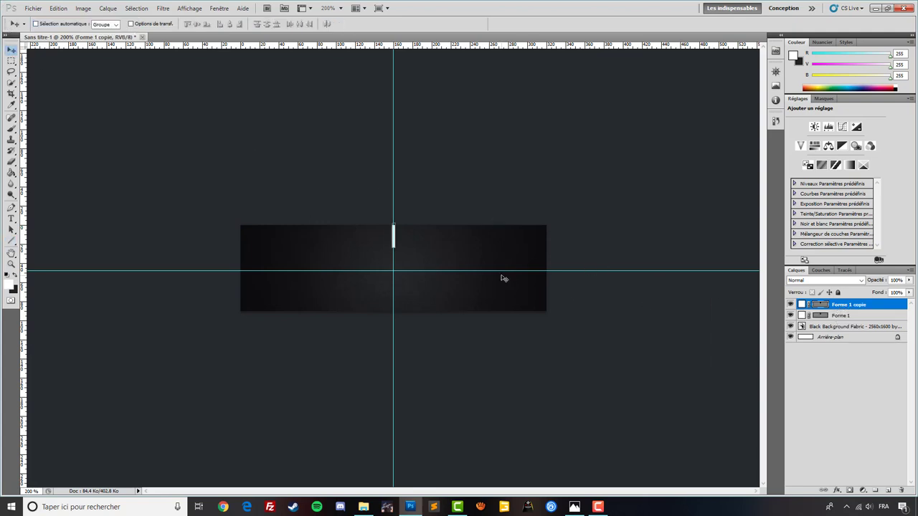
key(Right)
key(Right)
key(Right)
key(Right)
key(Right)
key(Right)
key(Right)
key(Left)
key(ctrl+j)
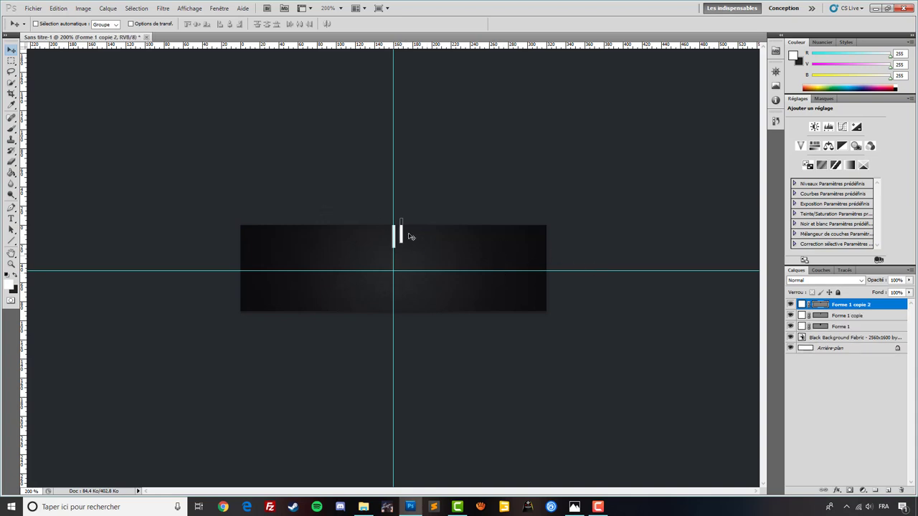
key(Left)
key(Left)
key(Left)
key(Left)
key(Left)
key(Left)
key(Left)
key(Left)
key(Left)
key(Left)
Check the Forme 1 copie and Forme 1 bar layers in the Layers panel
drag(392, 249, 19, 235)
click(871, 317)
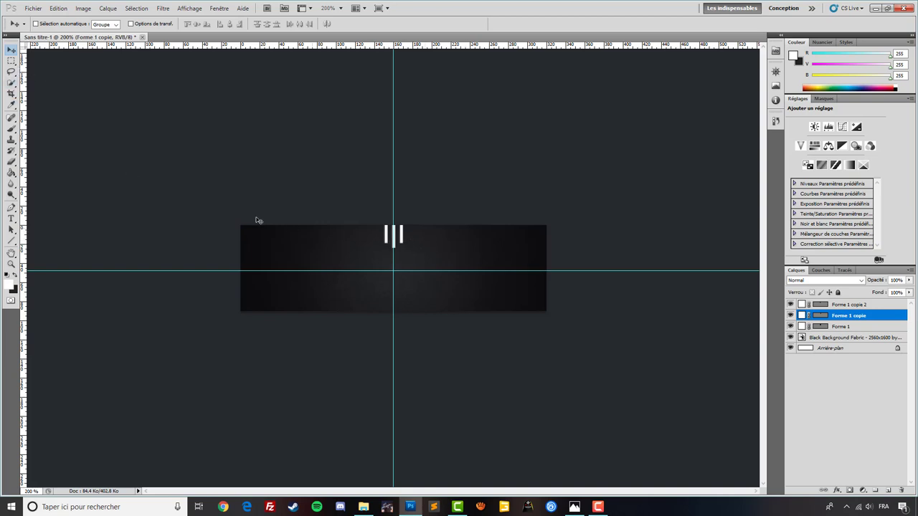
drag(443, 46, 491, 44)
click(844, 328)
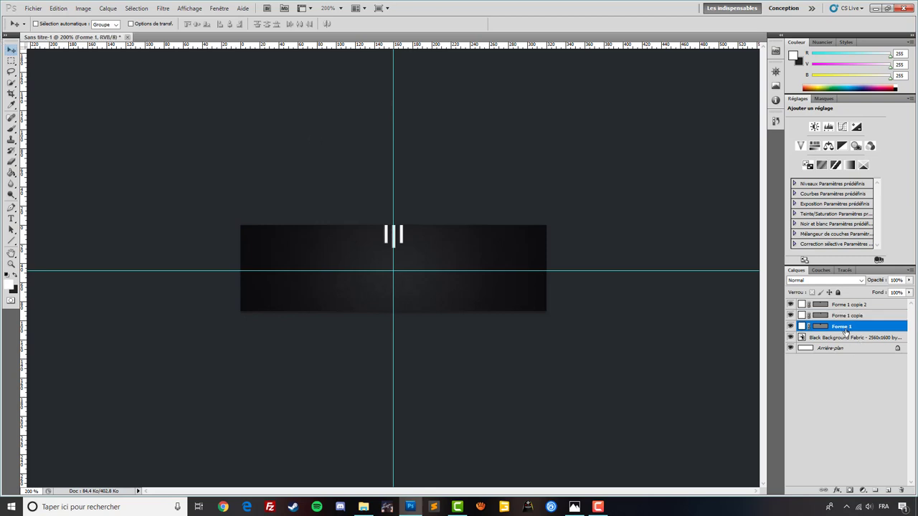
Select the three Forme bar layers, group them with Ctrl+G and rename the group 01
shift+click(851, 305)
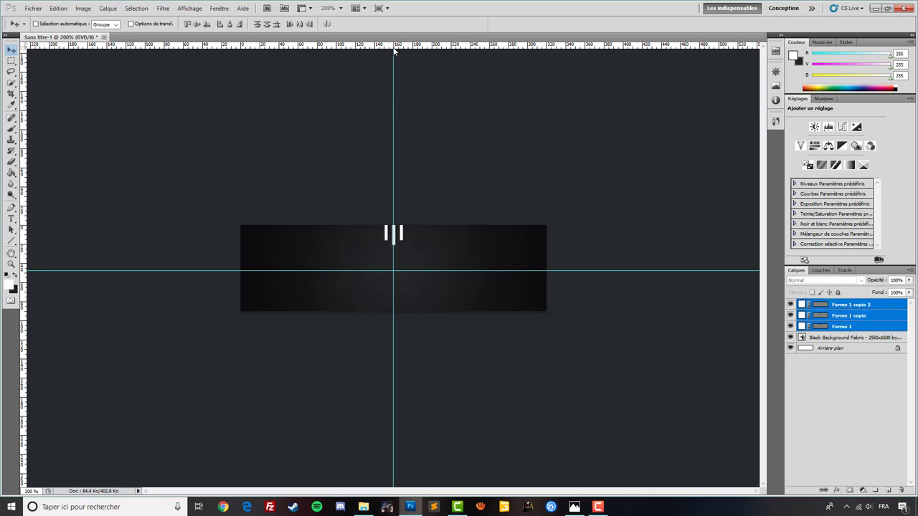
drag(394, 50, 438, 46)
click(850, 336)
click(844, 328)
shift+click(849, 305)
key(ctrl+g)
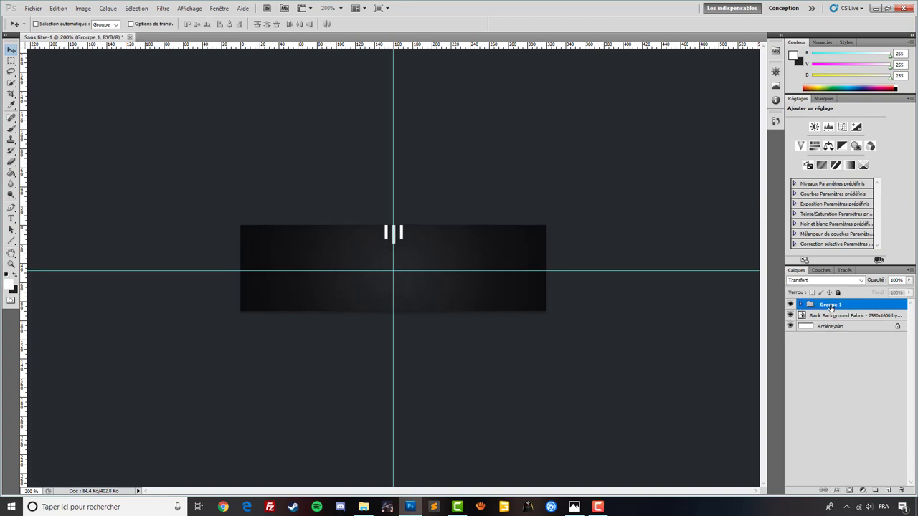
double_click(830, 304)
text(o)
key(Return)
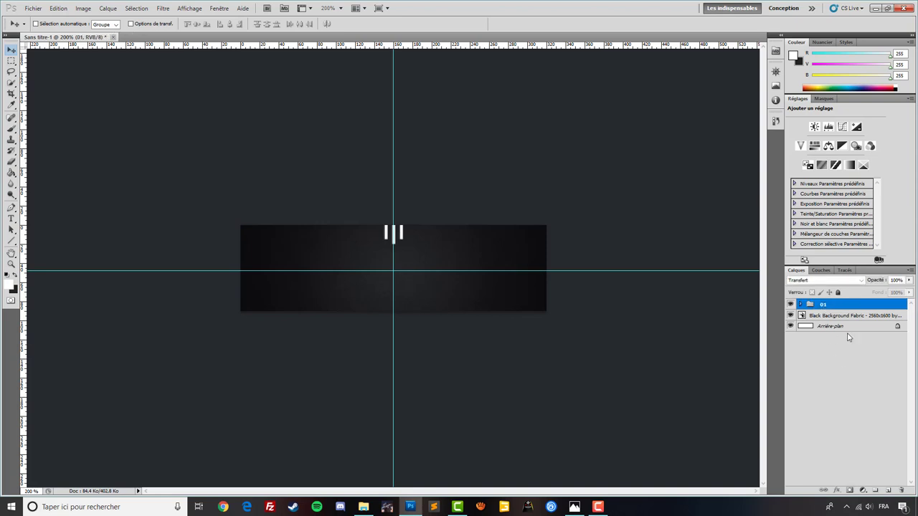
Duplicate group 01 as 02 and drag the copy below the original bars
right_click(824, 305)
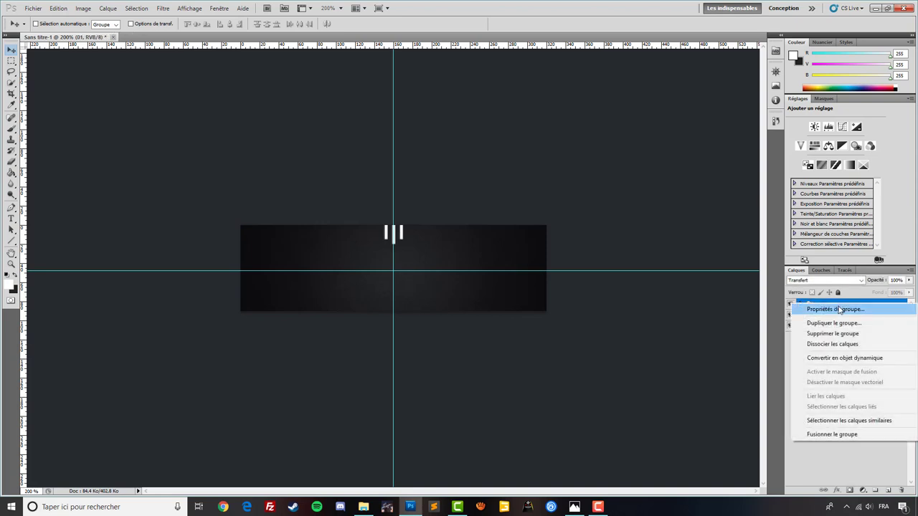
click(842, 328)
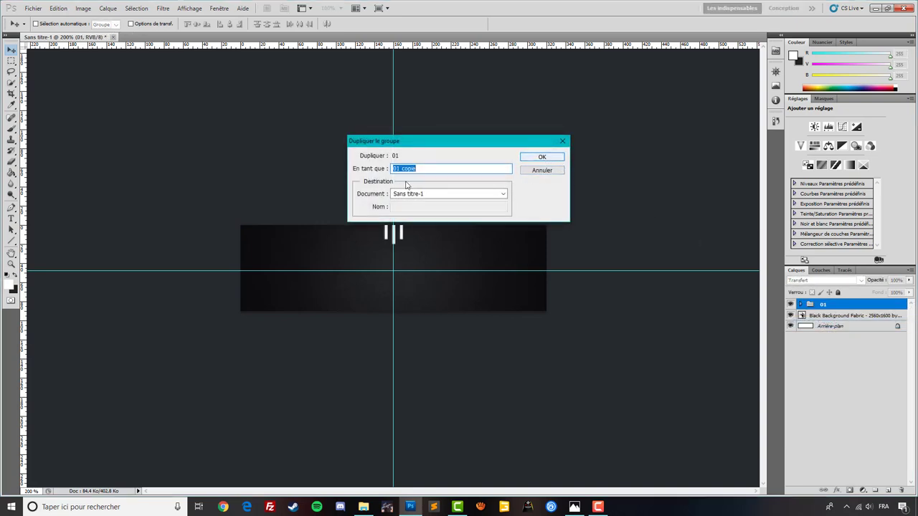
text(02)
key(Return)
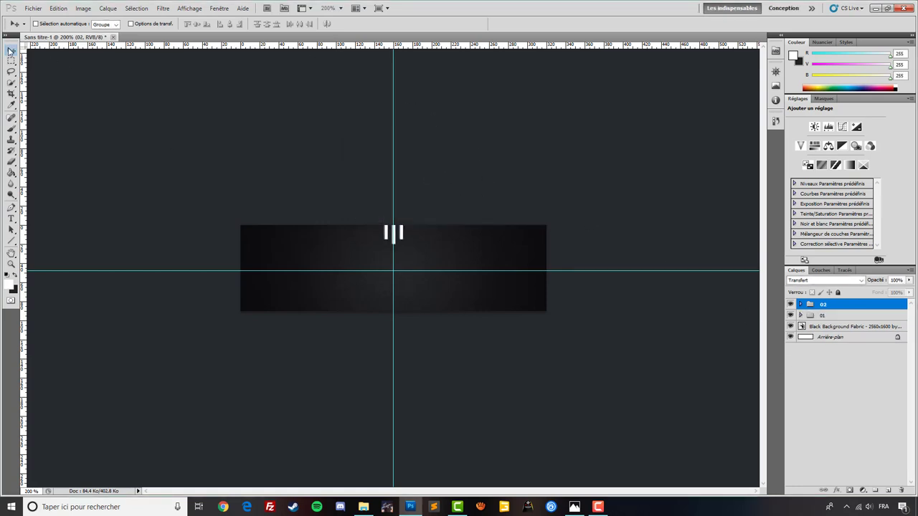
drag(465, 262, 463, 293)
Flip group 02 vertically and move it to the banner's bottom edge
click(58, 8)
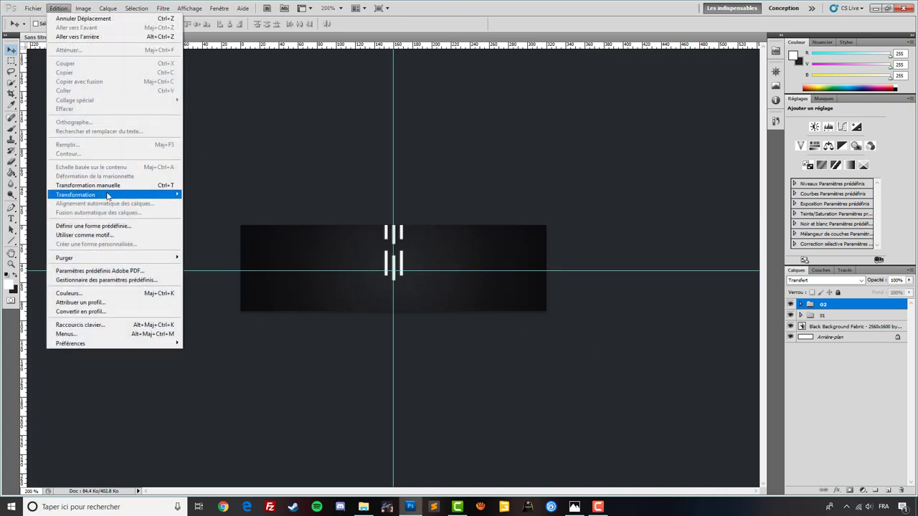
mouse_move(108, 195)
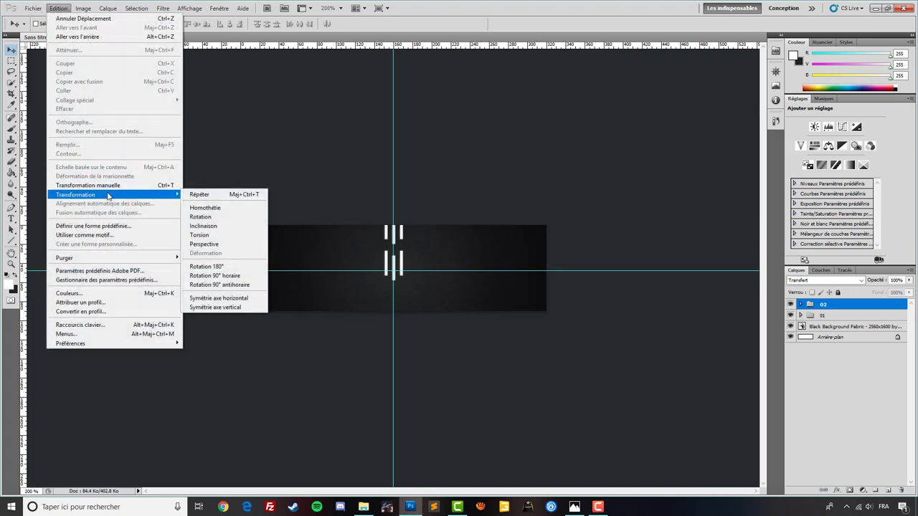
click(230, 308)
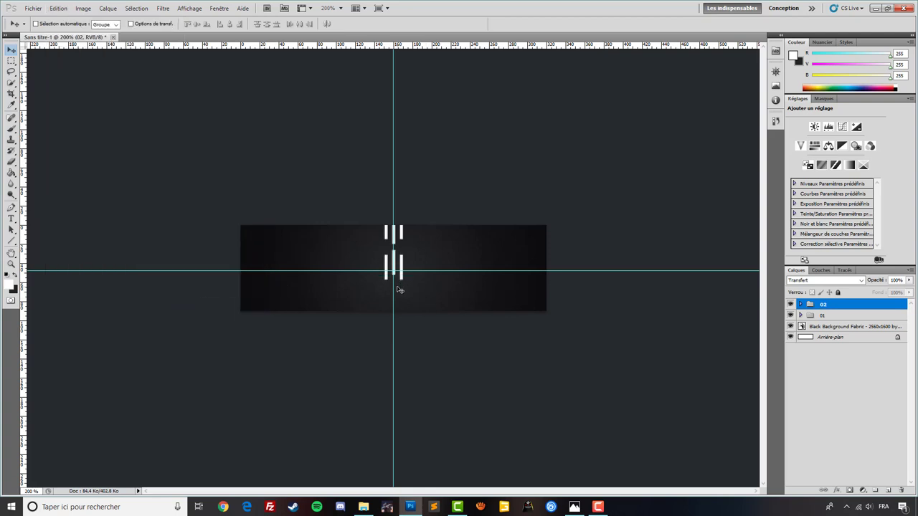
drag(401, 305, 404, 339)
mouse_move(404, 48)
mouse_down()
mouse_move(415, 314)
mouse_move(420, 45)
mouse_up()
Type the word YOUTUBE in Lato 5 pt at the guide crossing and commit it
click(11, 218)
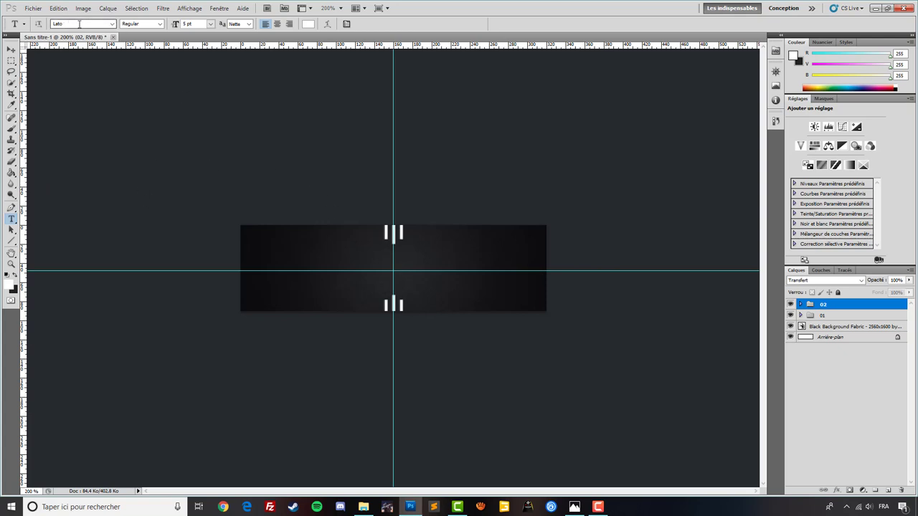
click(144, 24)
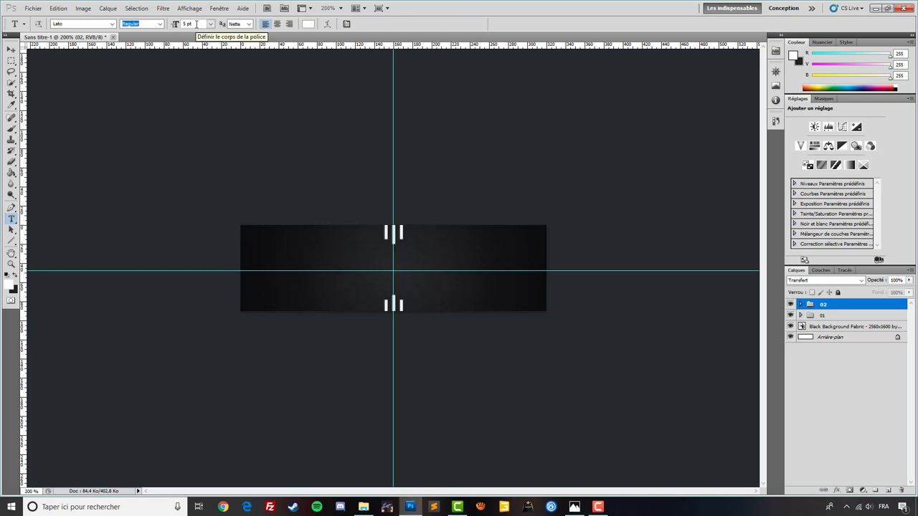
click(382, 271)
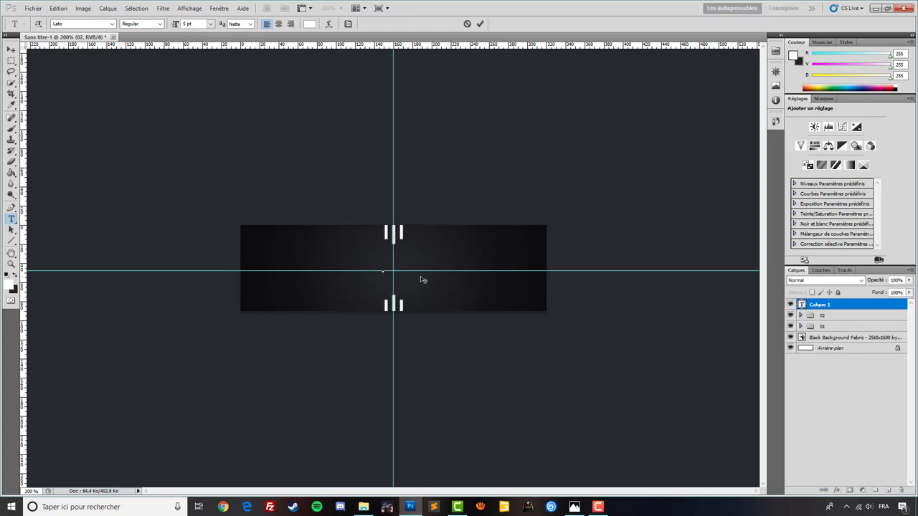
text(Youtube)
click(574, 506)
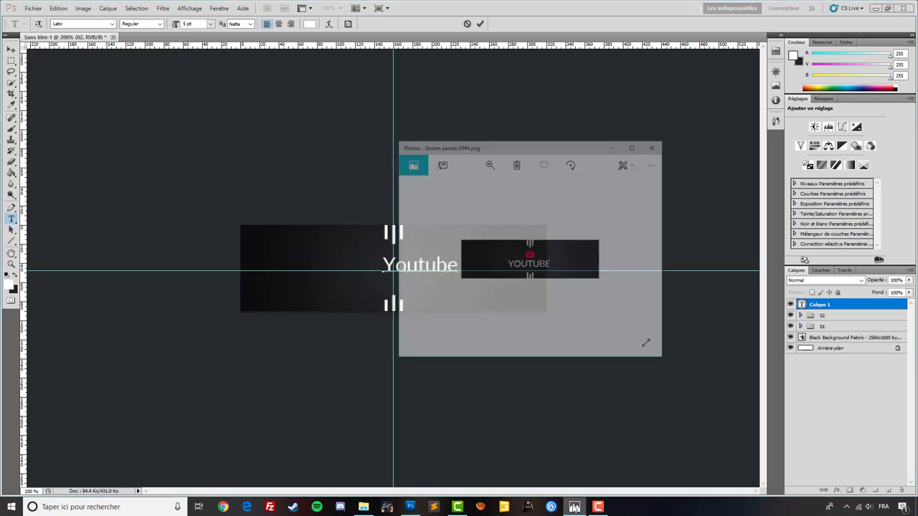
click(573, 506)
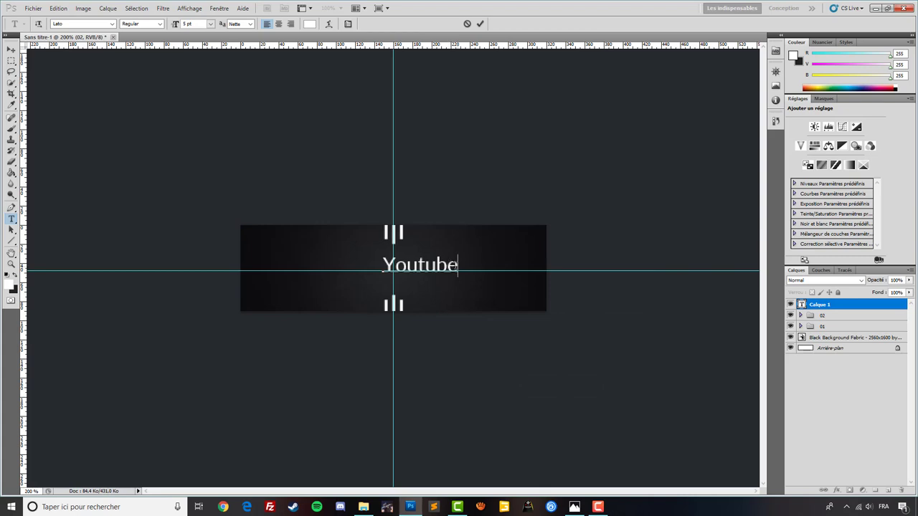
drag(457, 265, 393, 266)
text(OU)
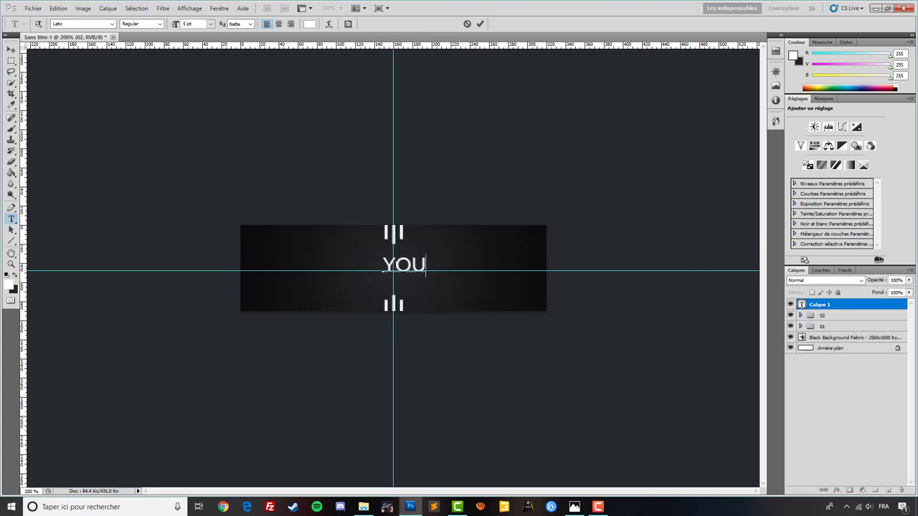
text(TUBE)
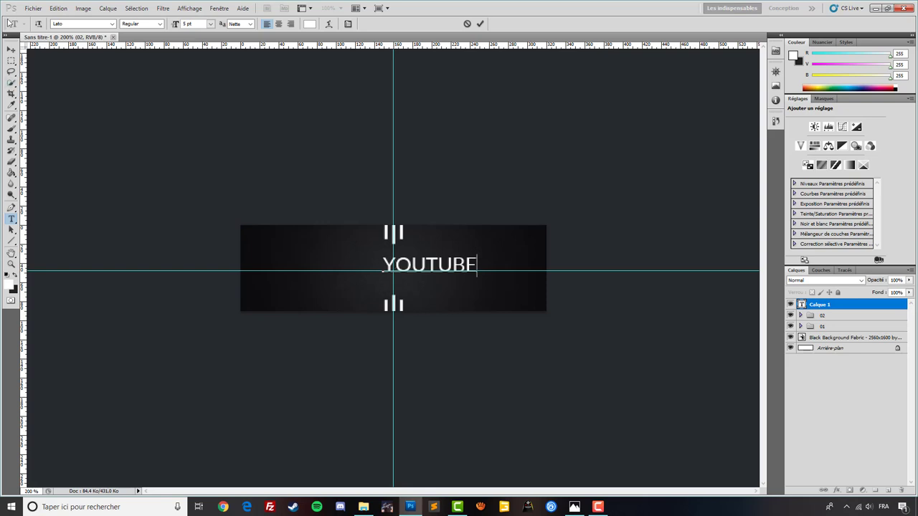
click(11, 49)
Move the YOUTUBE text to the banner's centre and fine-tune it with arrow-key nudges
drag(420, 281, 395, 289)
key(Left)
key(Left)
key(Left)
key(Left)
key(Left)
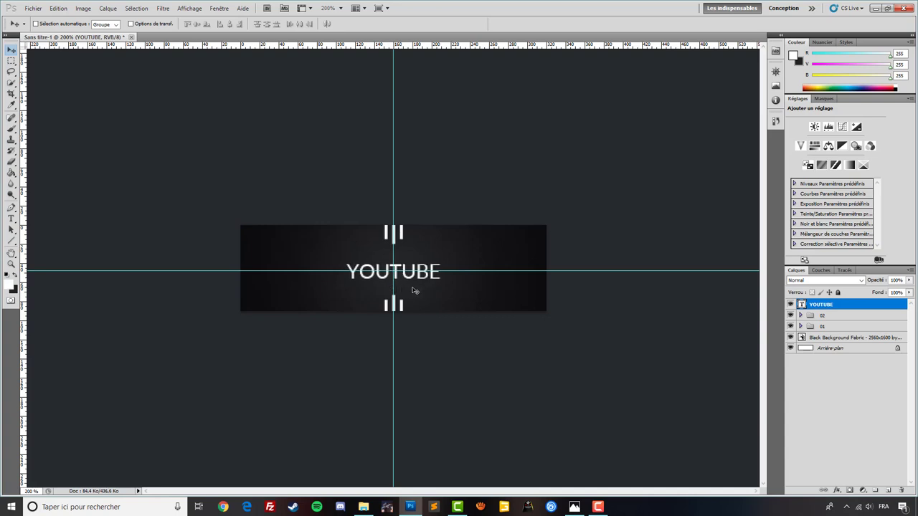
key(Right)
key(Right)
key(Right)
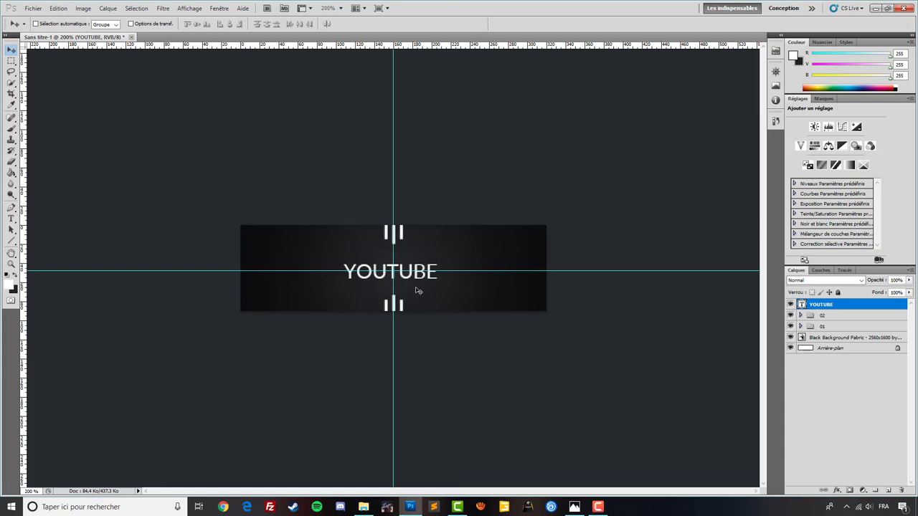
key(Right)
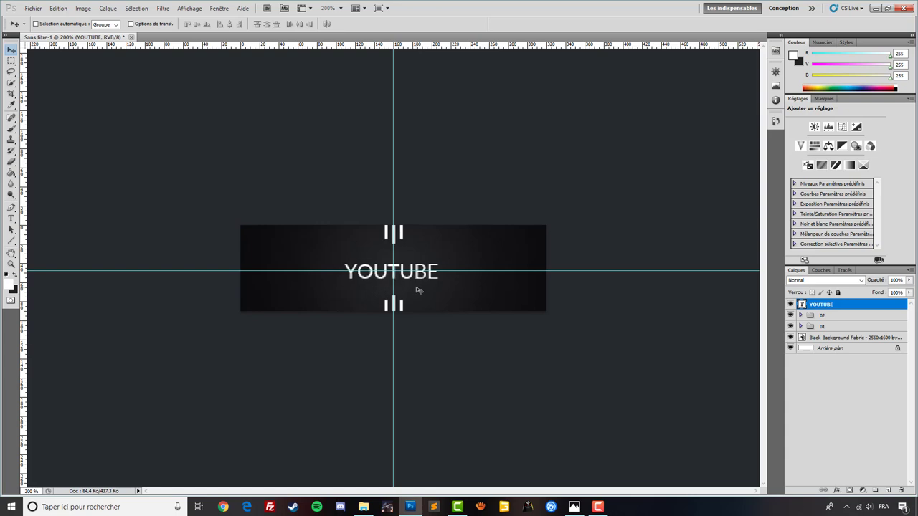
Open youtube-symbol.png from Bibliothèques > Images > logo > Logo png
click(33, 9)
mouse_move(107, 8)
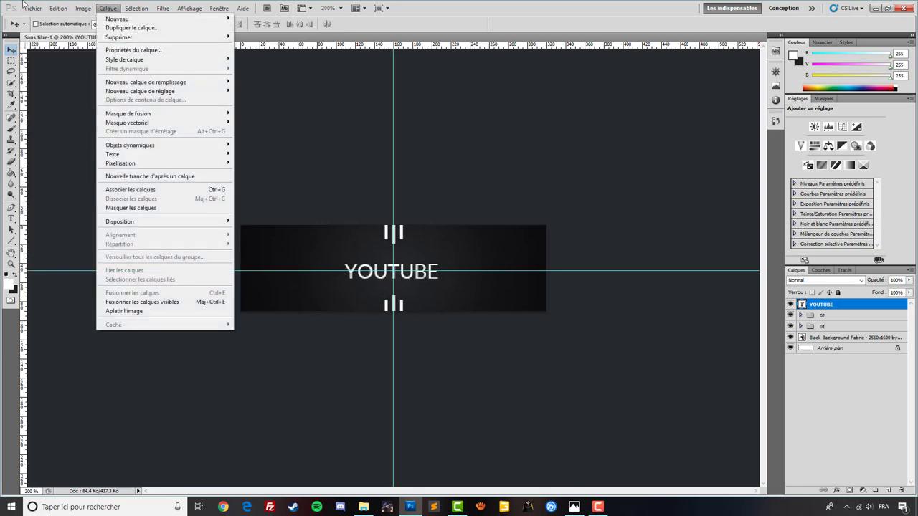
click(46, 29)
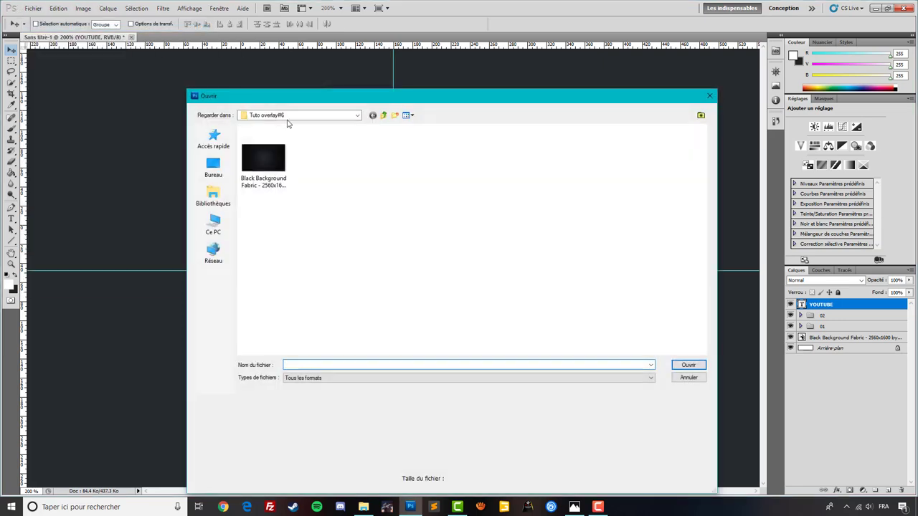
click(213, 168)
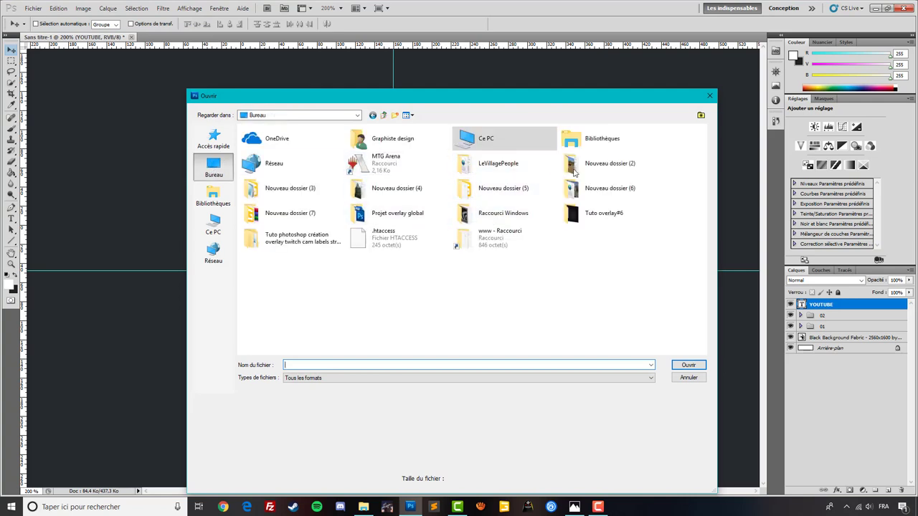
click(213, 195)
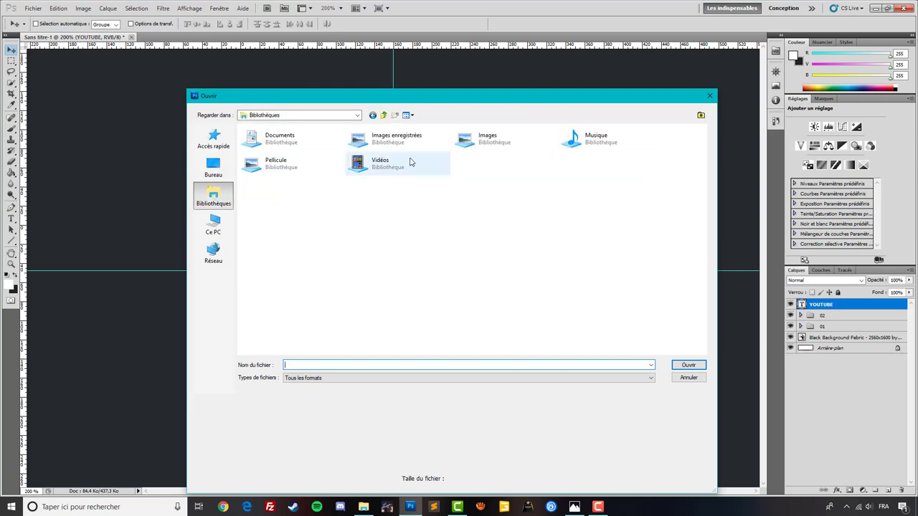
double_click(485, 144)
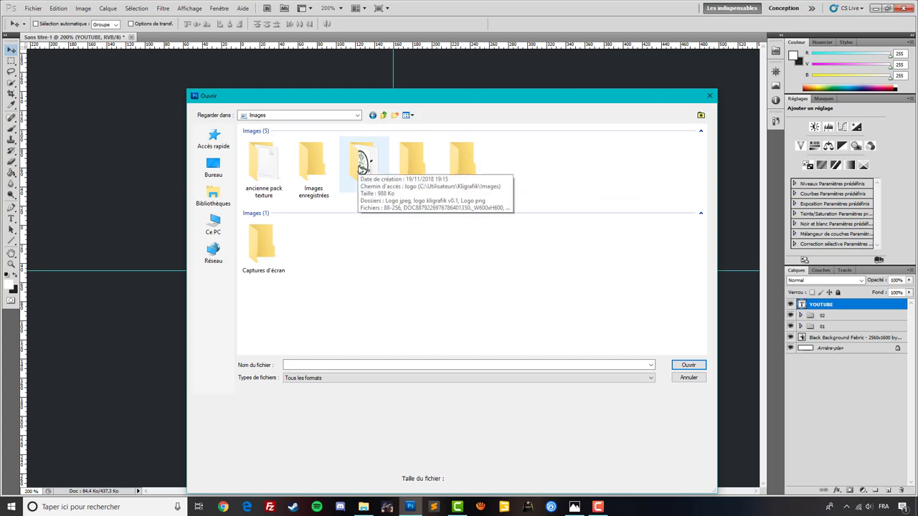
double_click(362, 162)
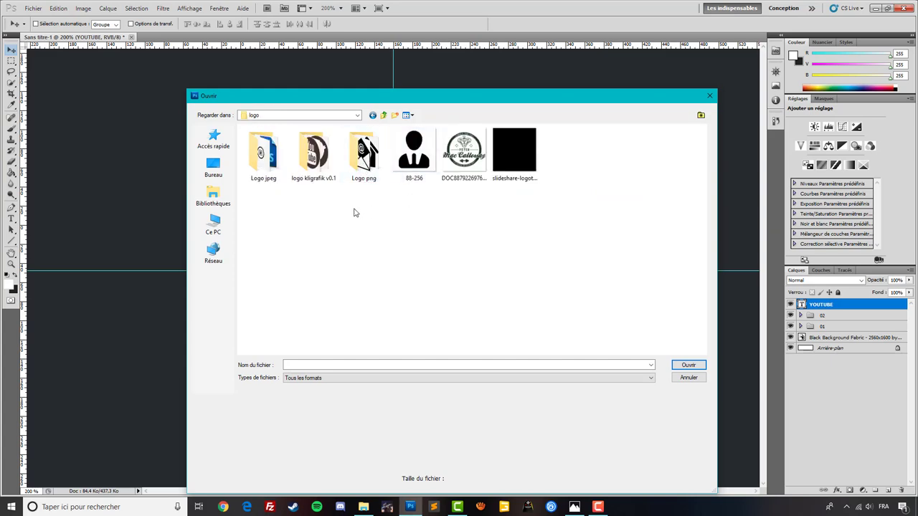
double_click(362, 151)
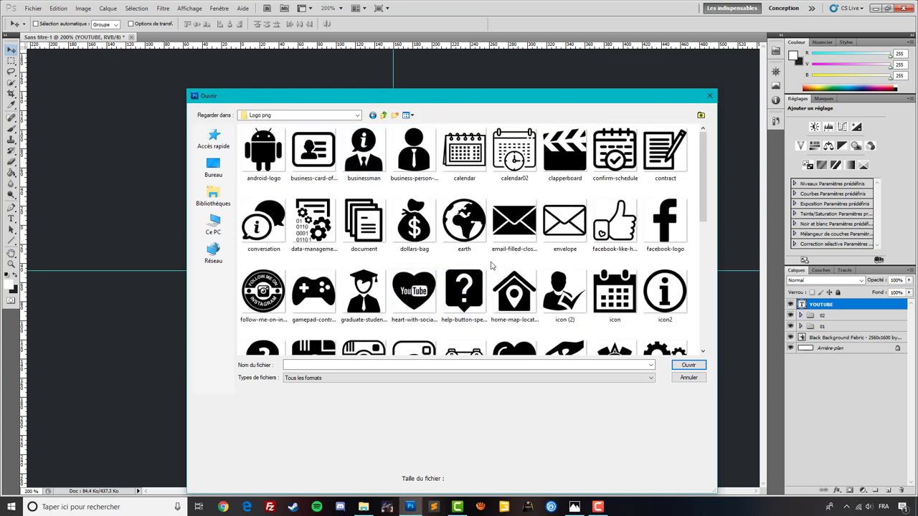
scroll(493, 266, down, 6)
double_click(323, 326)
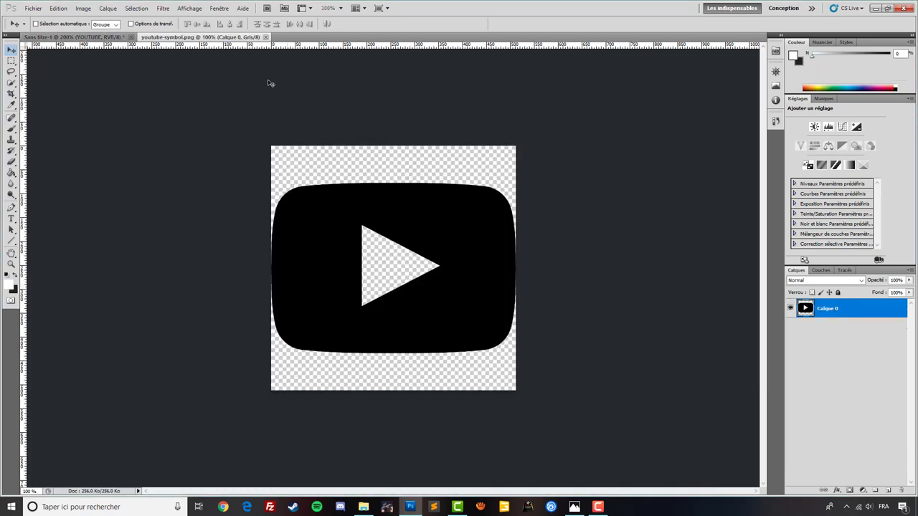
Resize youtube-symbol.png from 512 to 21 × 21 pixels in Image Size, keeping proportions
click(83, 8)
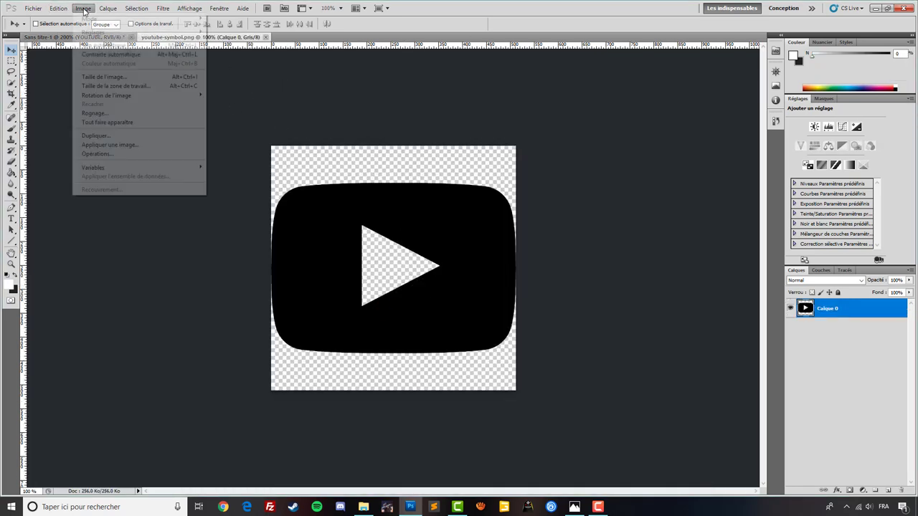
click(115, 76)
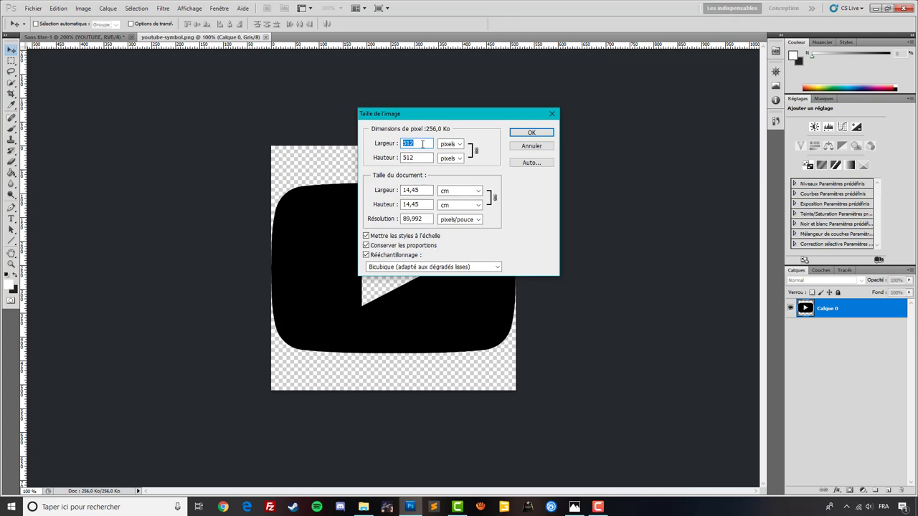
text(21)
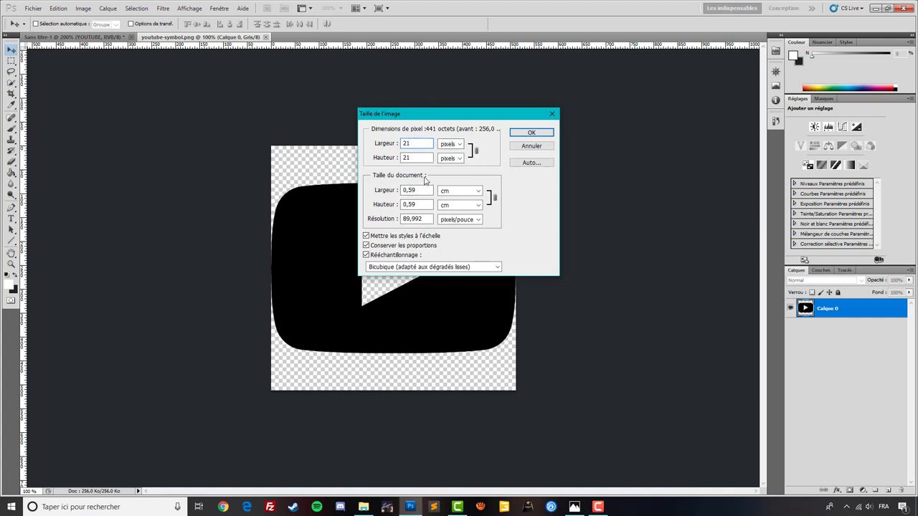
click(528, 133)
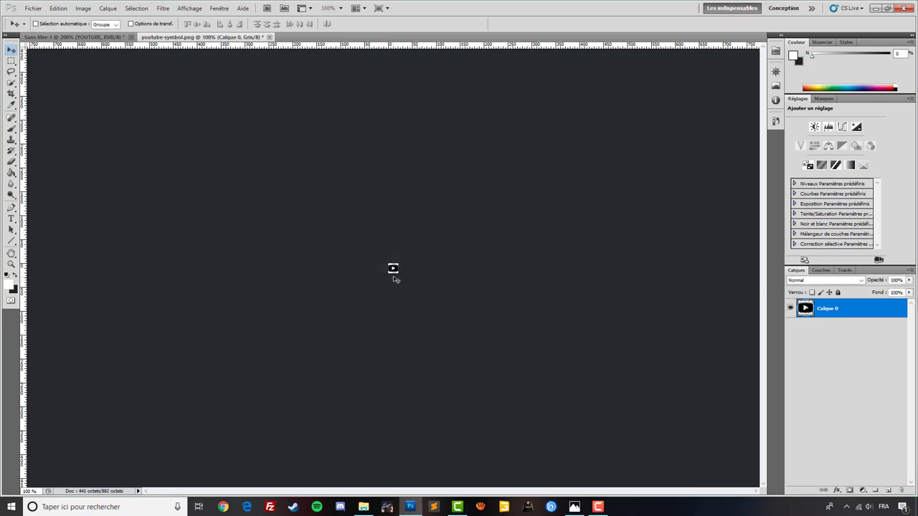
Load the Calque 0 icon outline, zoom in, cut the icon, and return to Sans titre-1
ctrl+click(806, 310)
click(11, 264)
click(367, 280)
click(369, 279)
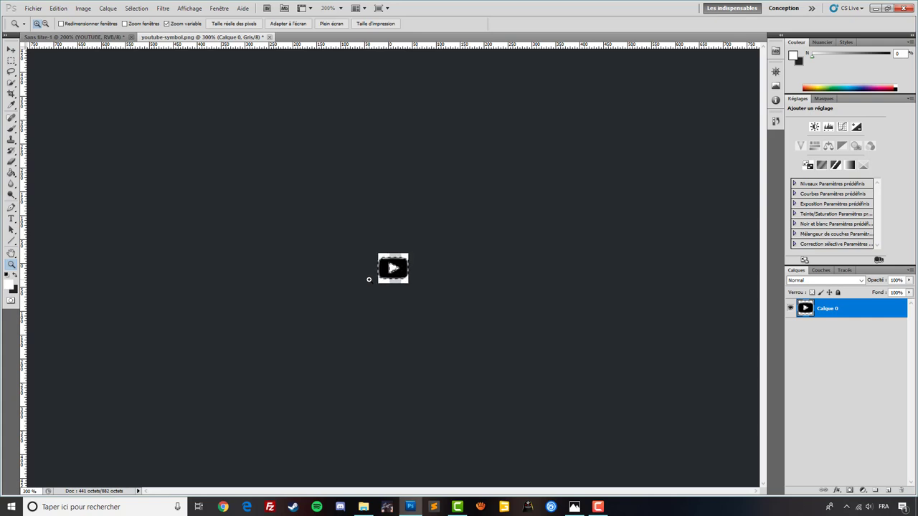
click(368, 279)
click(12, 49)
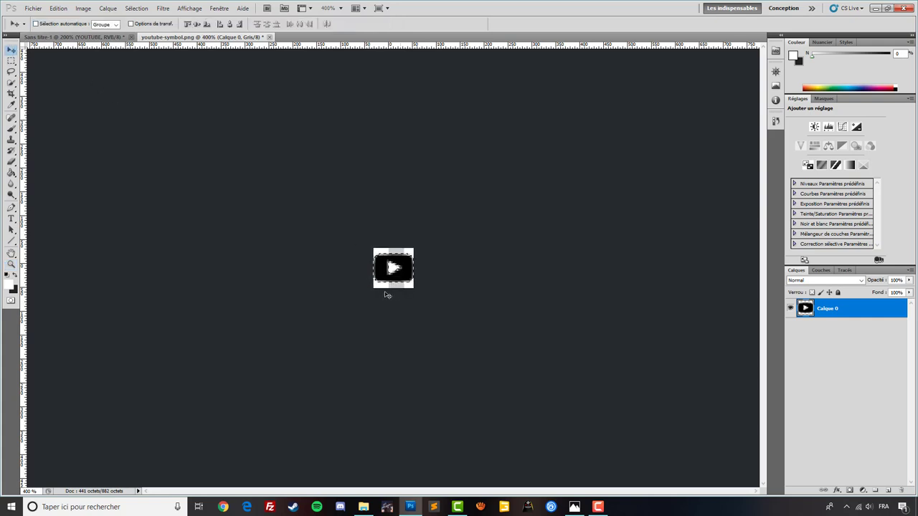
key(Delete)
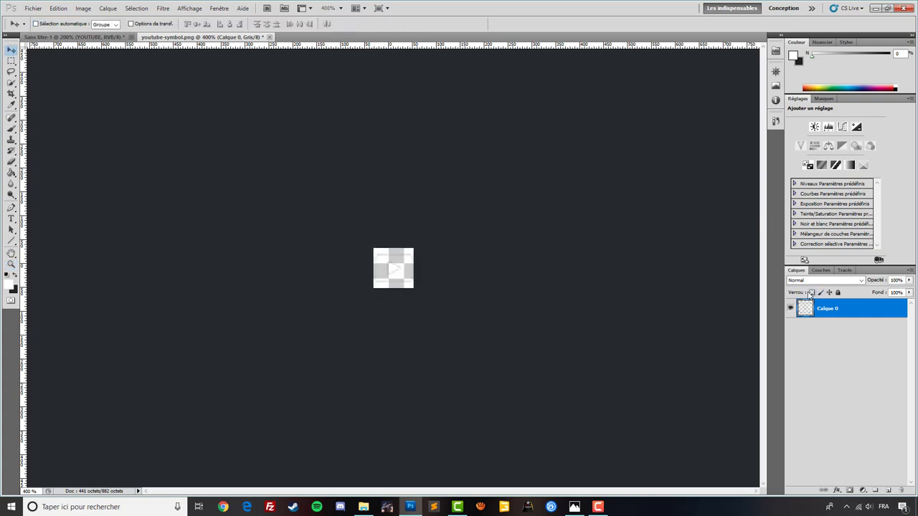
click(84, 37)
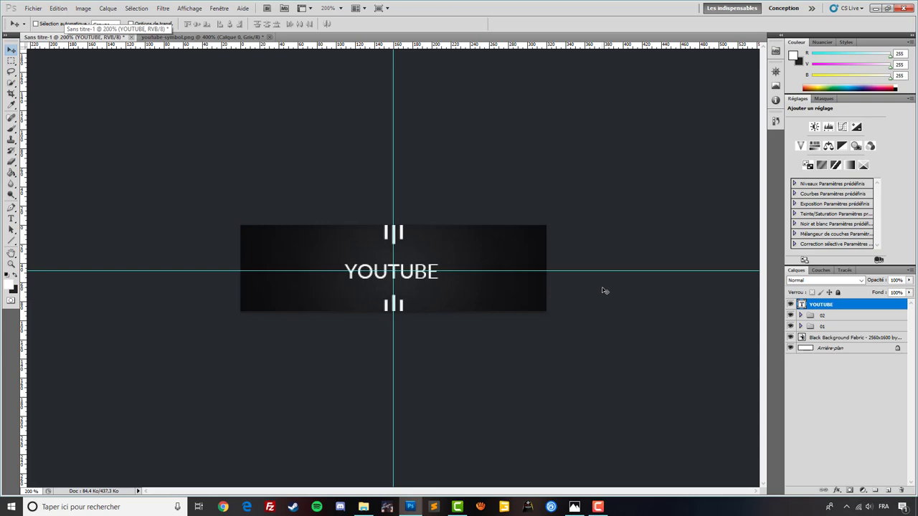
Paste the play icon into the banner and nudge it up two pixels
key(ctrl+v)
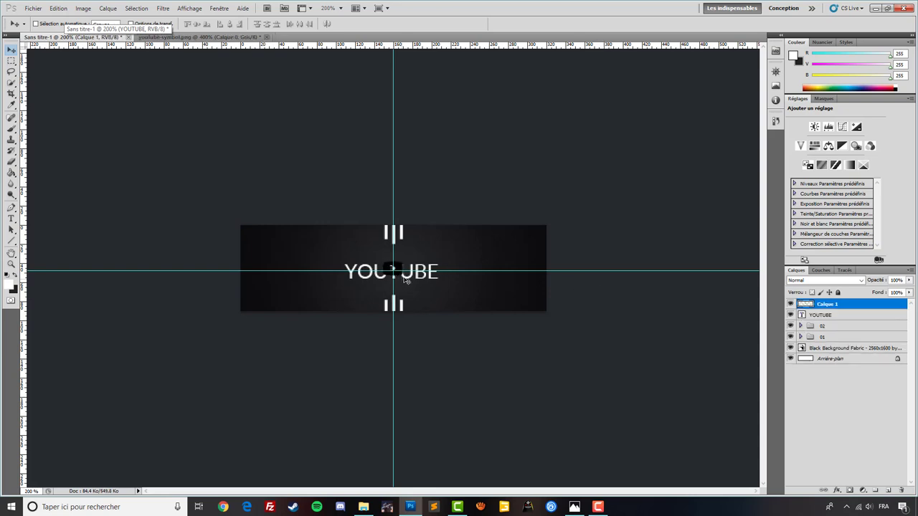
key(Up)
key(Up)
key(Up)
key(Up)
key(Up)
key(Up)
key(Up)
key(Up)
key(Up)
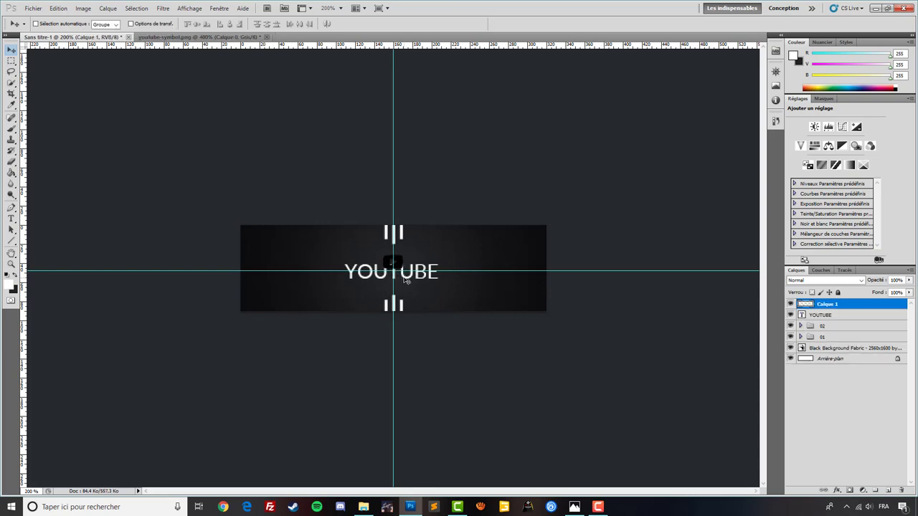
key(Up)
key(Up)
Nudge the YOUTUBE text down one pixel and the Calque 1 icon down two pixels
click(822, 316)
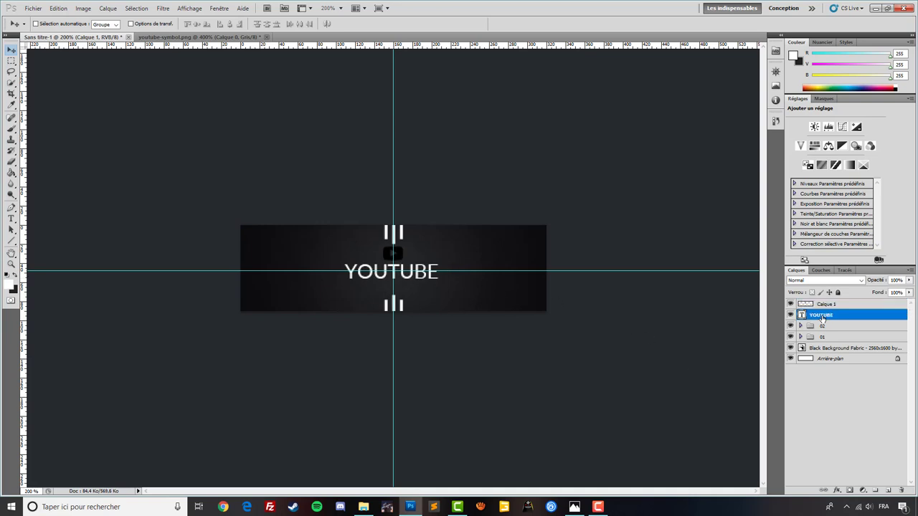
key(Down)
key(Down)
key(Down)
key(Down)
key(Down)
key(Down)
key(Down)
key(Down)
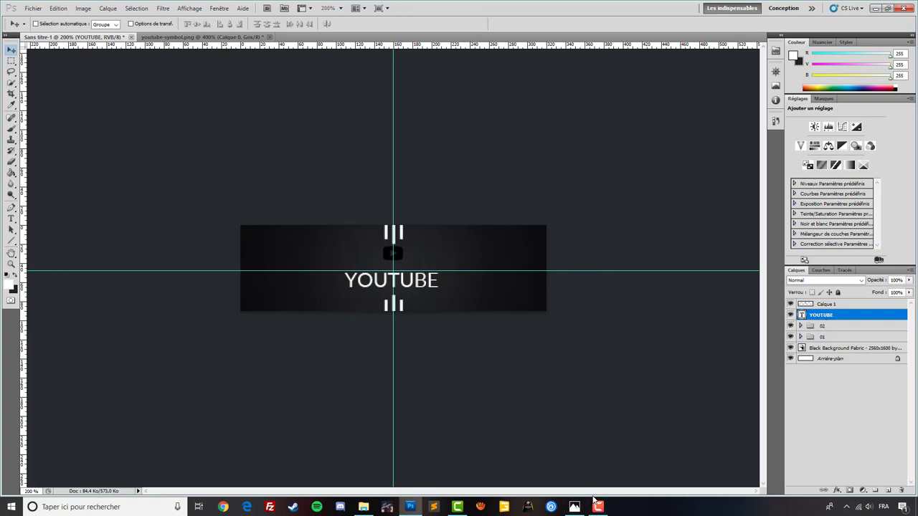
click(832, 304)
key(Down)
key(Down)
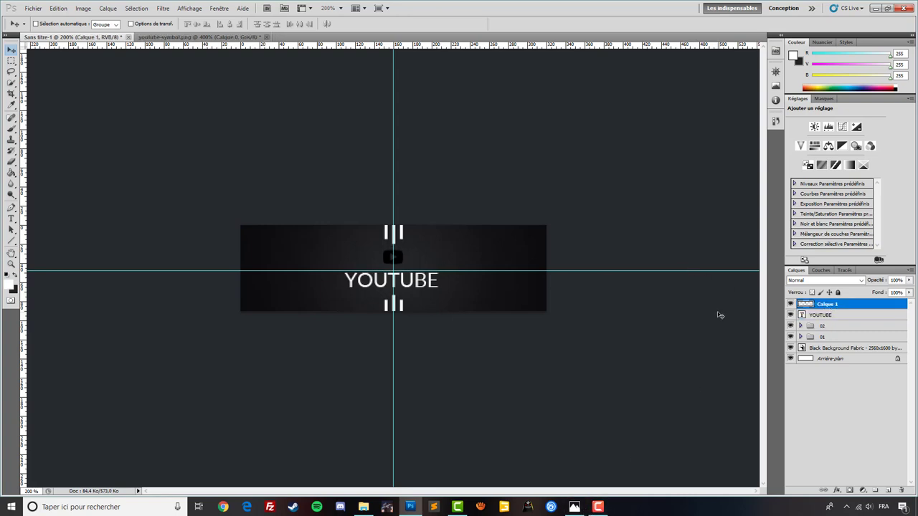
key(Down)
Add a Colour Overlay to Calque 1 and try a saturated red against the reference banner
click(837, 491)
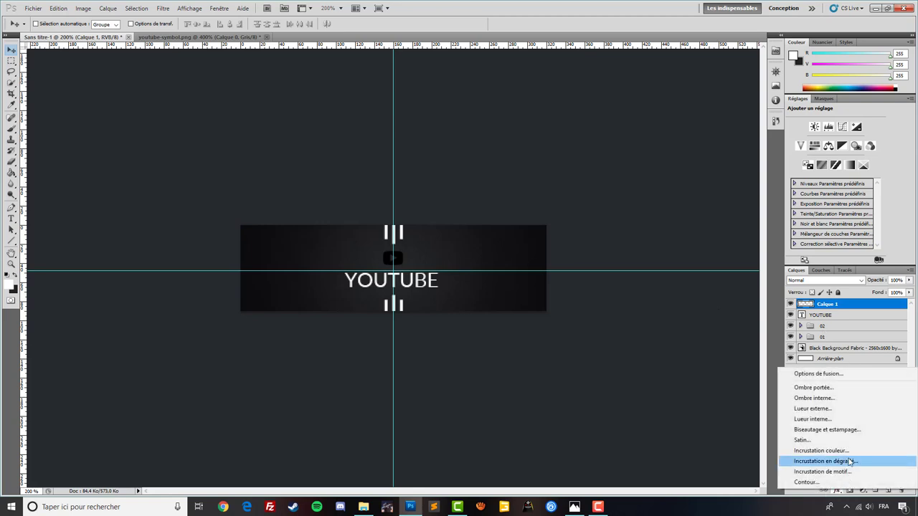
click(834, 451)
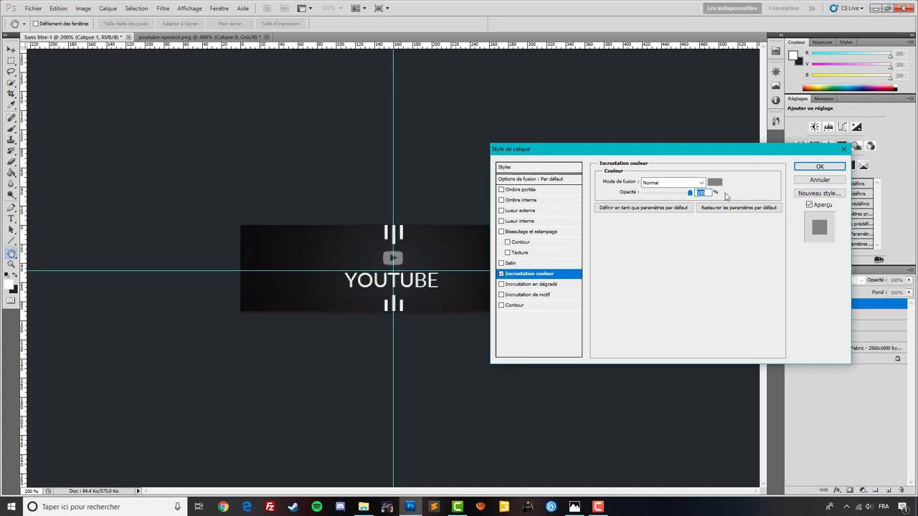
click(714, 182)
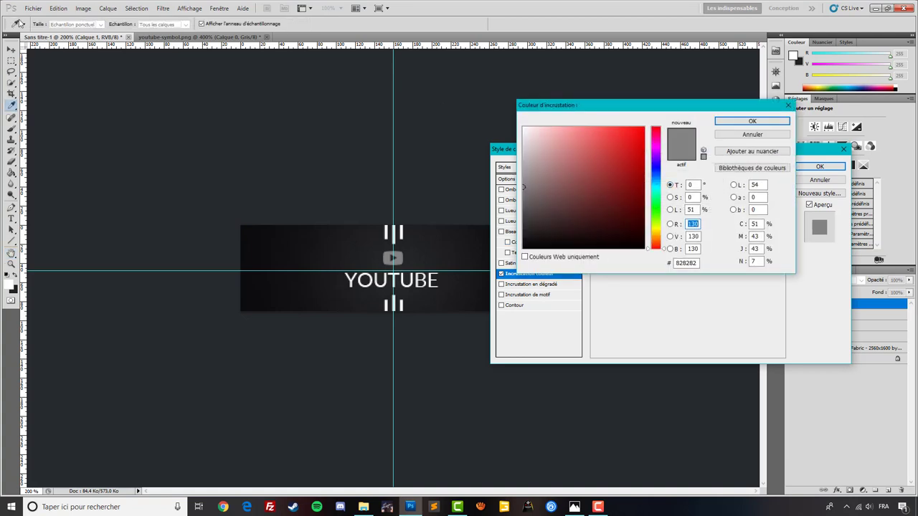
click(660, 134)
drag(620, 149, 648, 129)
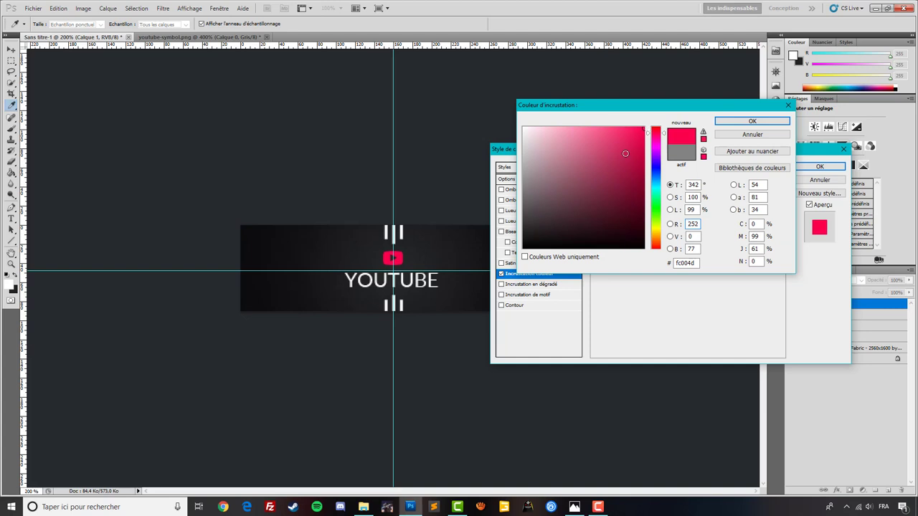
click(575, 507)
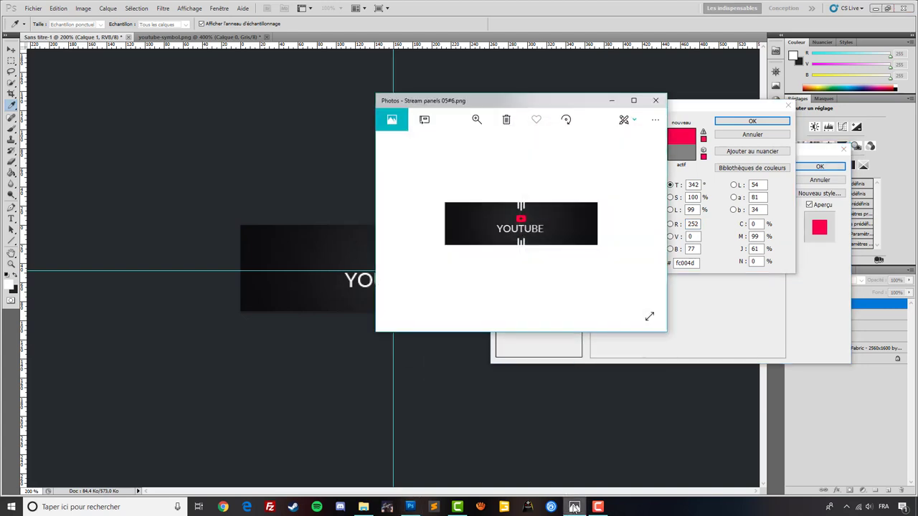
click(574, 507)
Settle on vivid red f70034 for the overlay and apply the layer style
drag(660, 133, 662, 131)
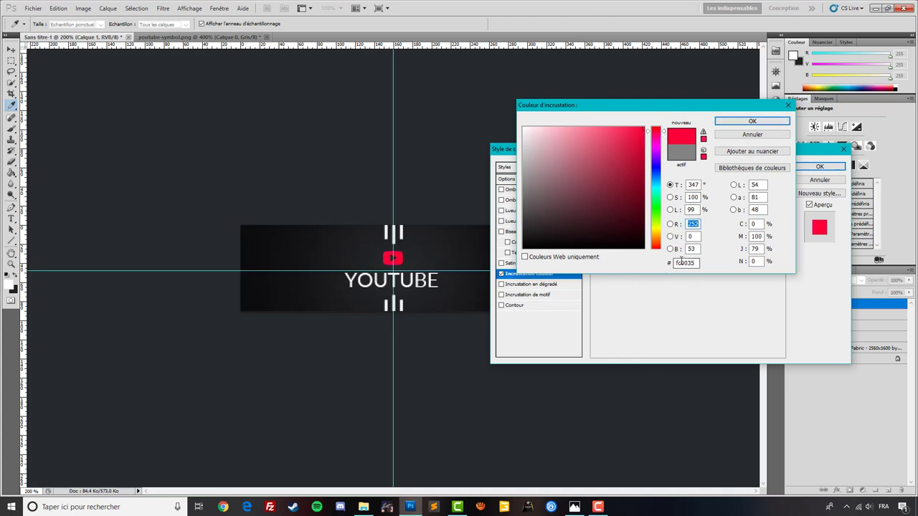
click(622, 153)
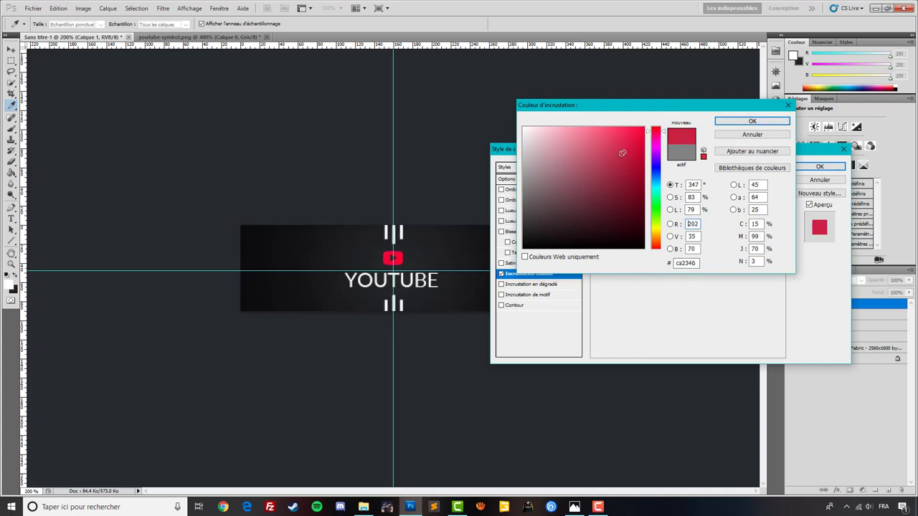
drag(622, 153, 644, 147)
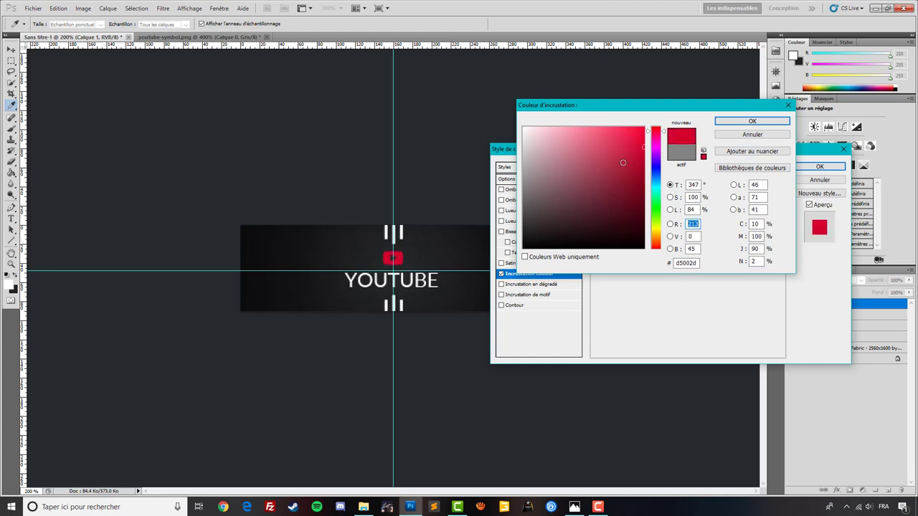
click(656, 172)
click(655, 208)
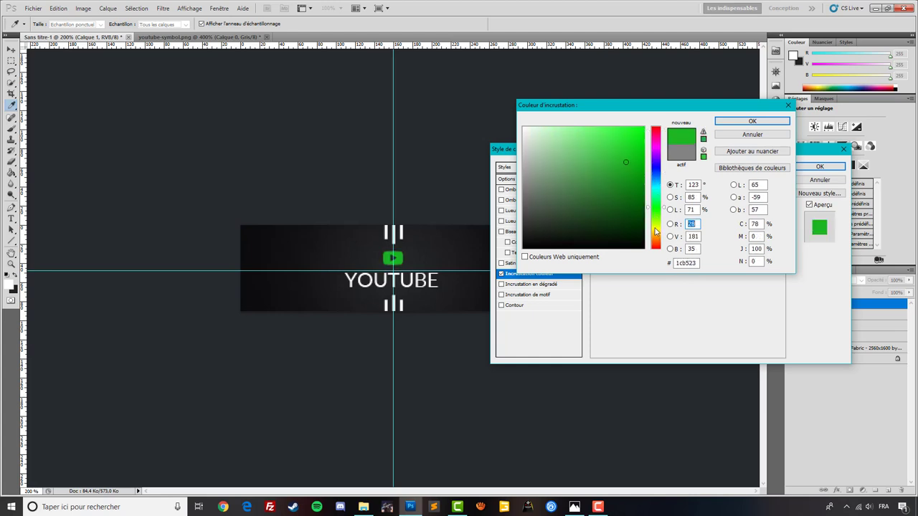
click(655, 228)
click(655, 128)
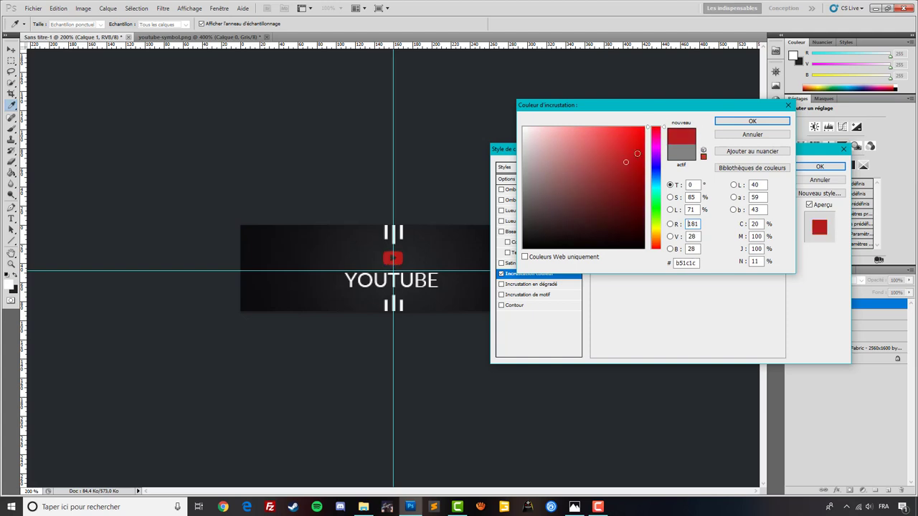
click(655, 132)
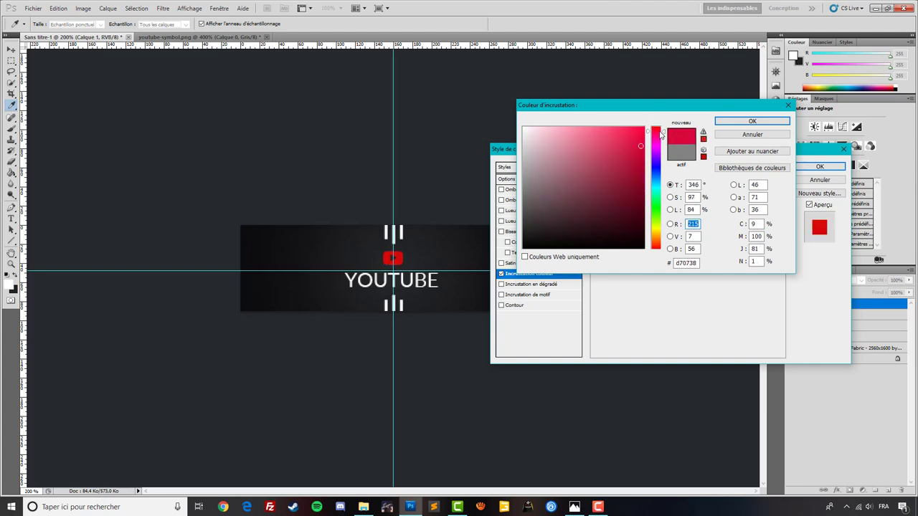
drag(641, 134, 644, 132)
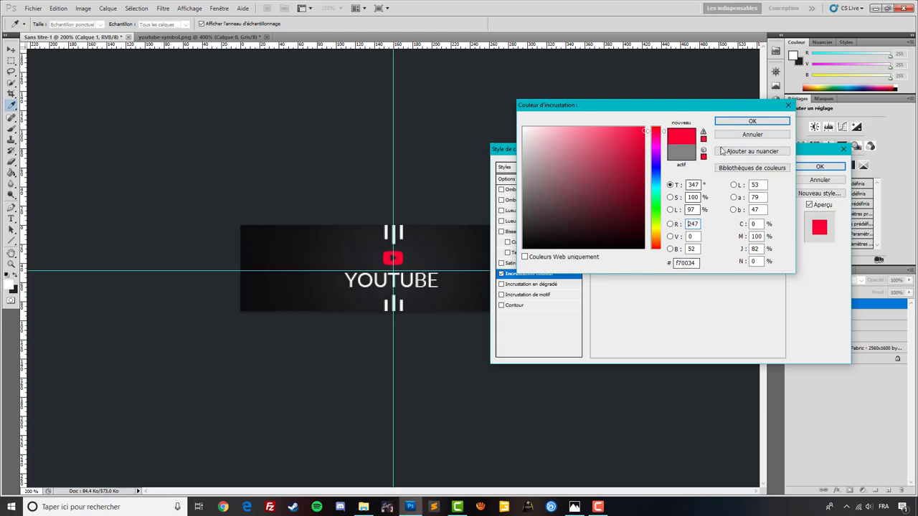
click(758, 122)
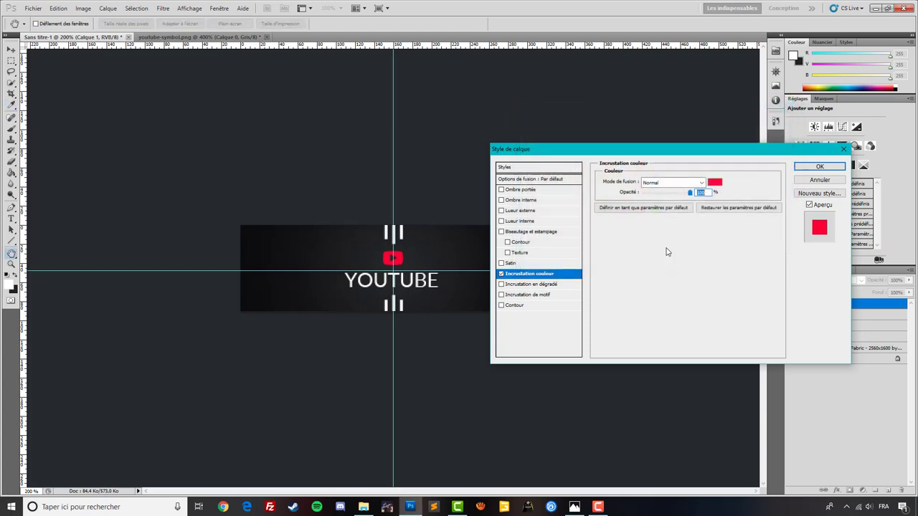
click(818, 167)
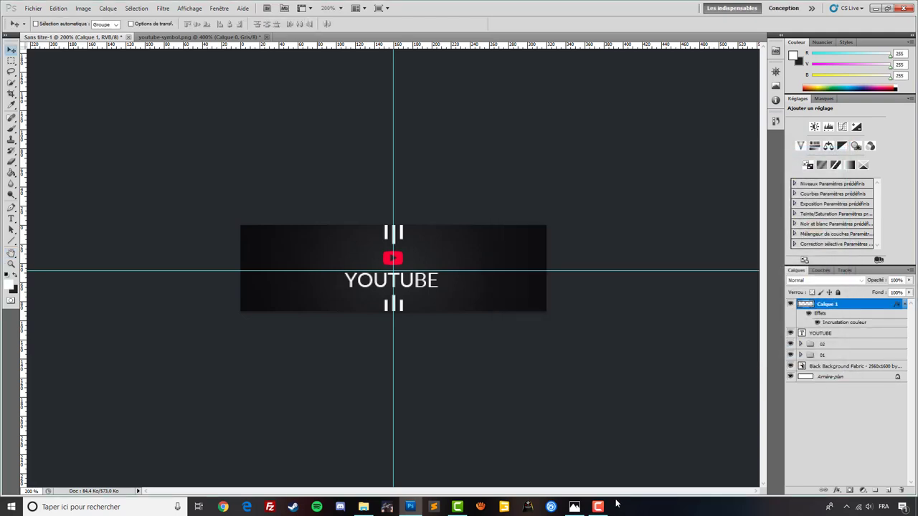
click(575, 506)
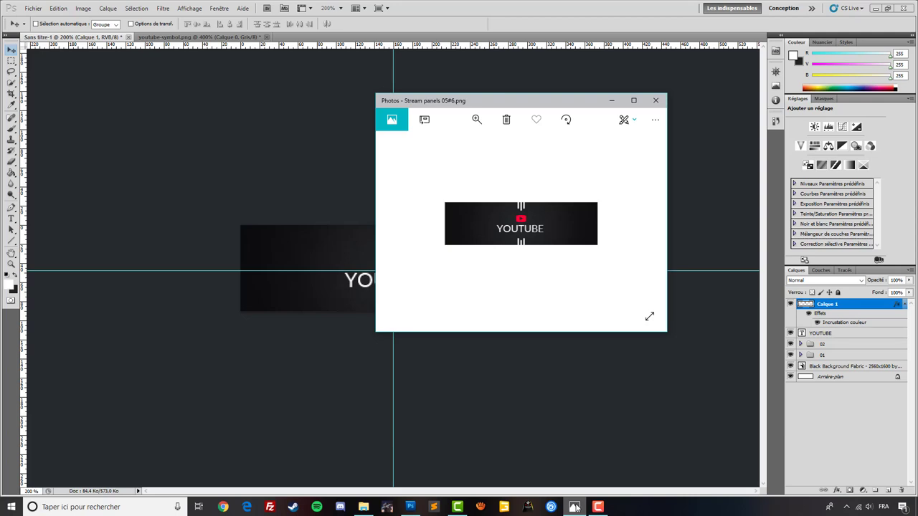
click(576, 508)
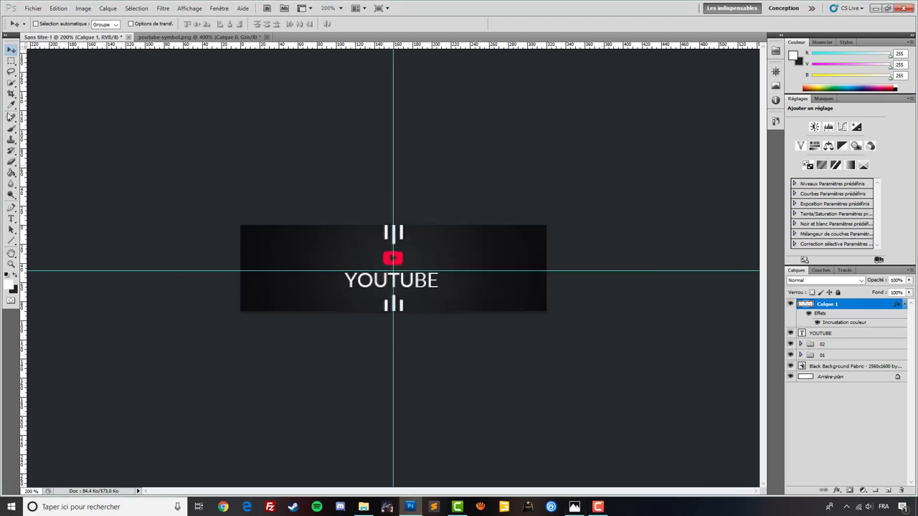
Set the Rectangular Marquee to a fixed size with width 32 and height 1
click(12, 60)
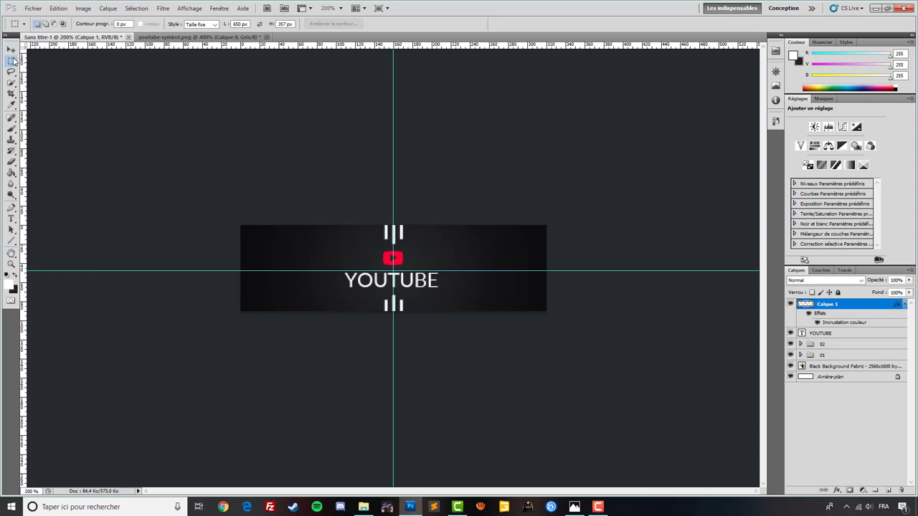
click(11, 63)
click(69, 63)
drag(242, 25, 225, 31)
text(32)
drag(286, 25, 222, 31)
text(1)
Add a new layer and rename it cadre
click(888, 491)
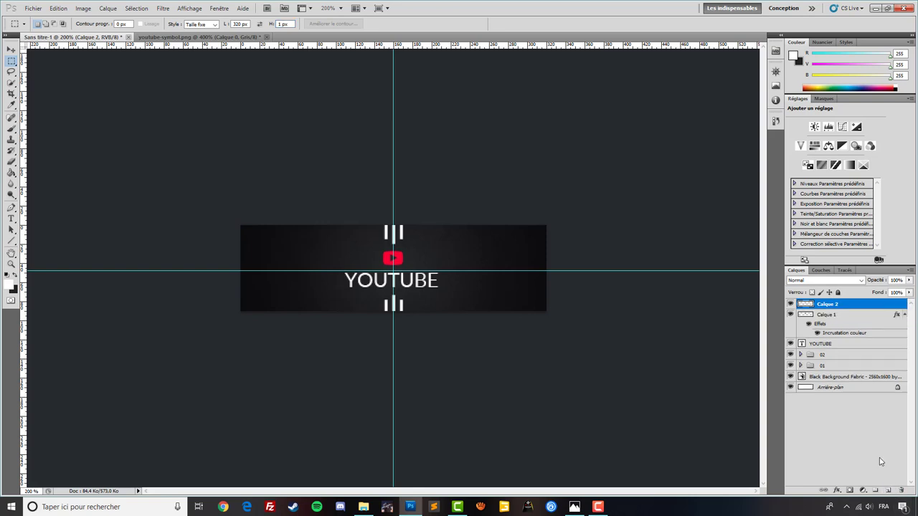
double_click(827, 305)
text(cadre)
key(Return)
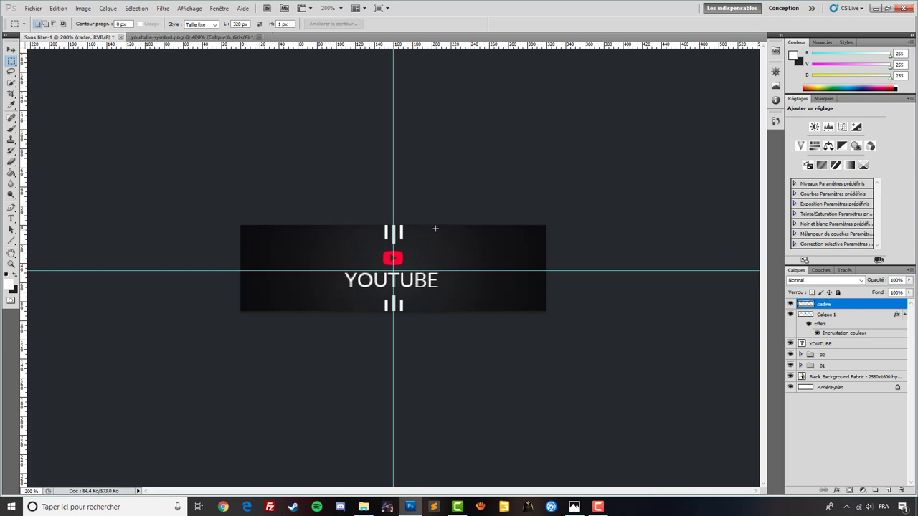
Select thin strips along the top and bottom edges, then resize the fixed marquee for the sides
click(432, 225)
shift+click(451, 312)
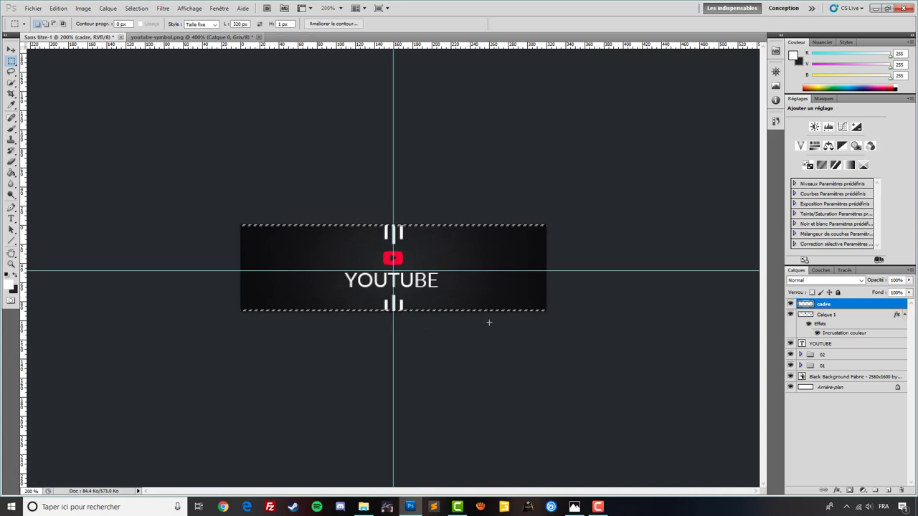
double_click(238, 24)
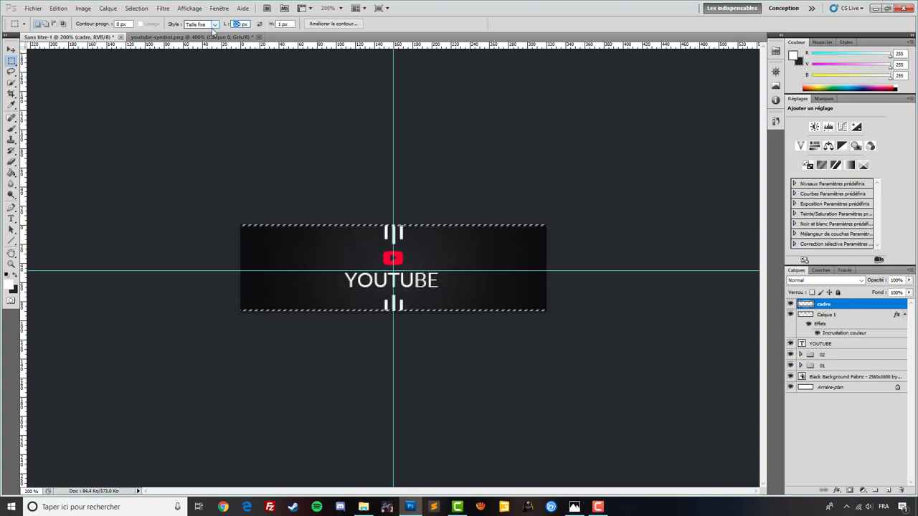
text(3)
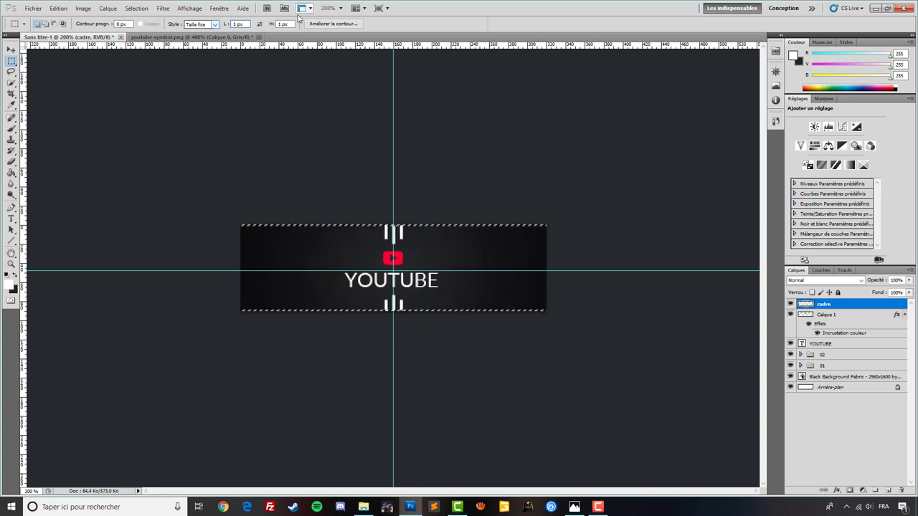
double_click(280, 23)
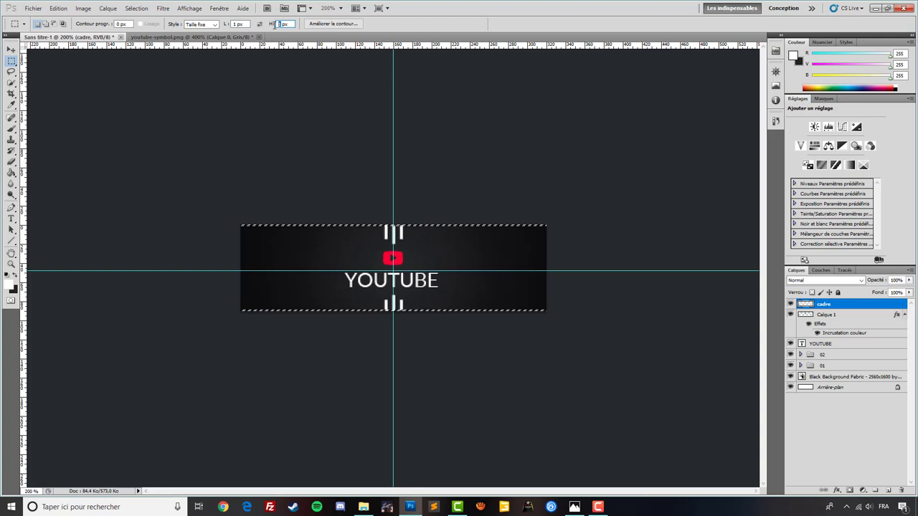
key(BackSpace)
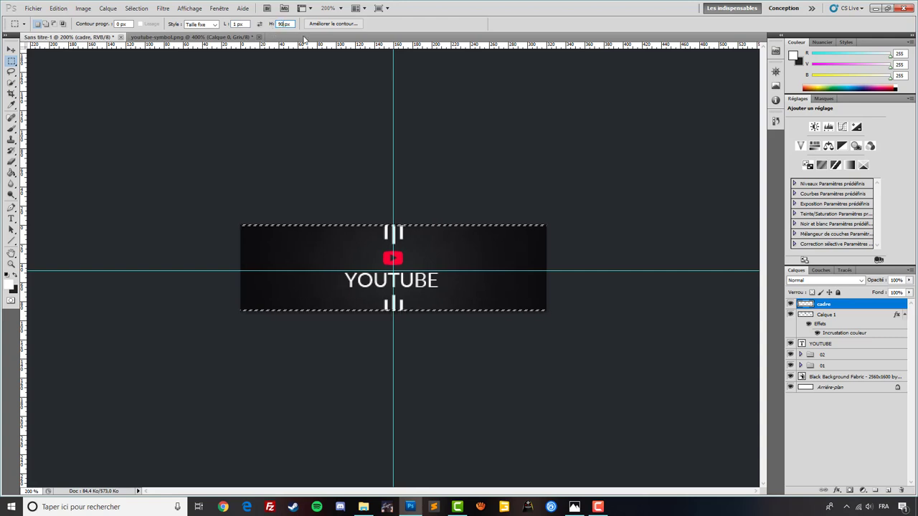
key(Return)
key(shift)
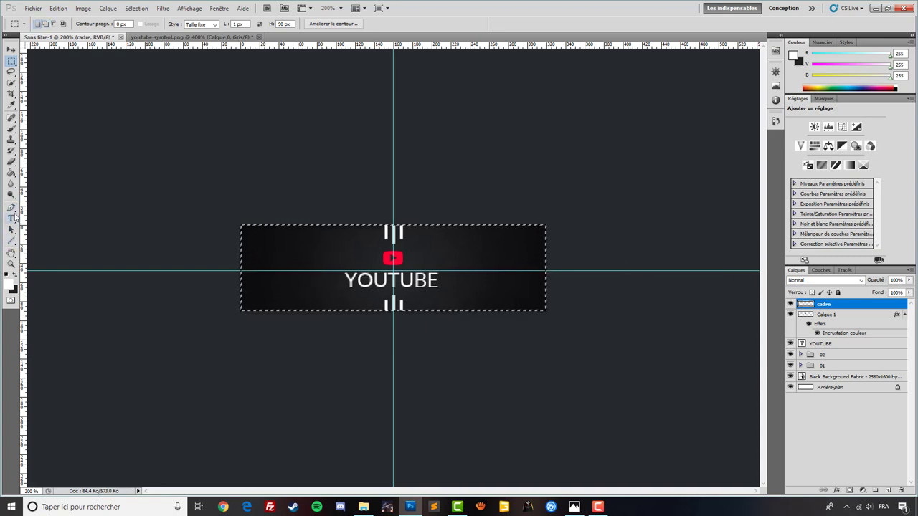
Fill the frame white with the Paint Bucket, check the reference, and zoom to 100%
click(12, 174)
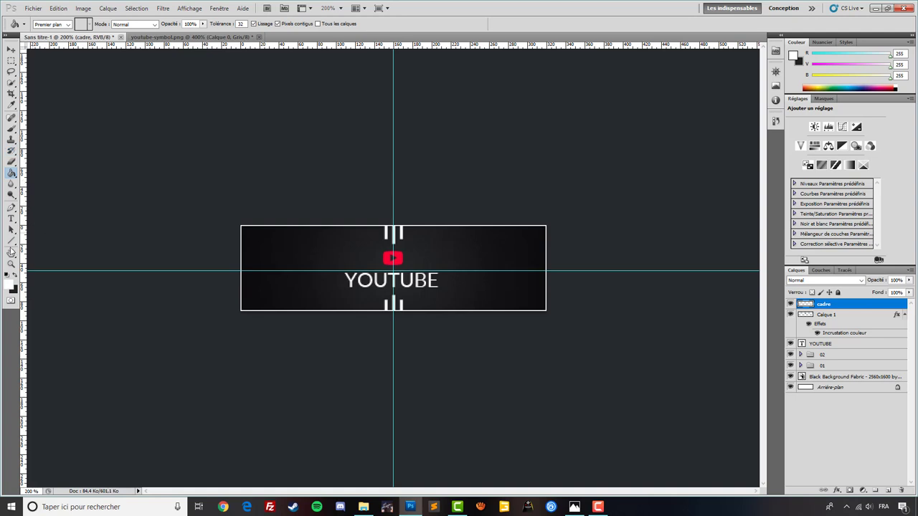
click(574, 507)
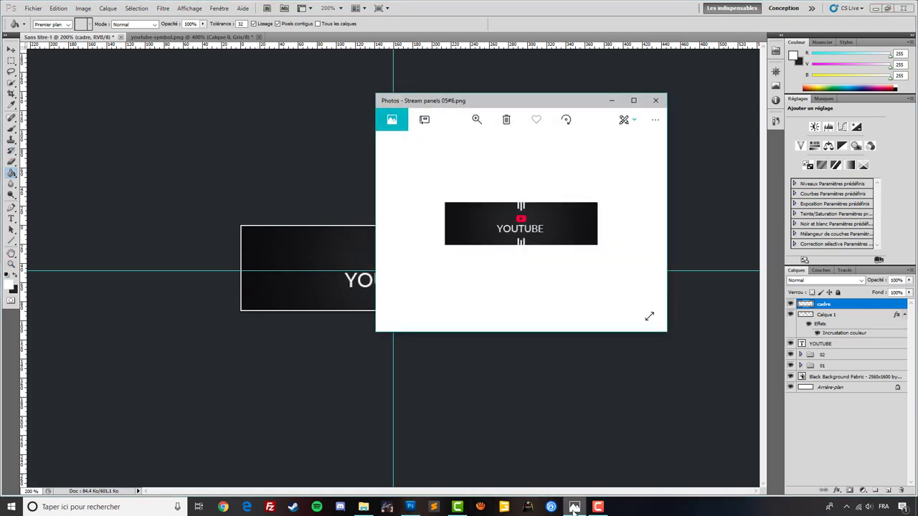
click(574, 507)
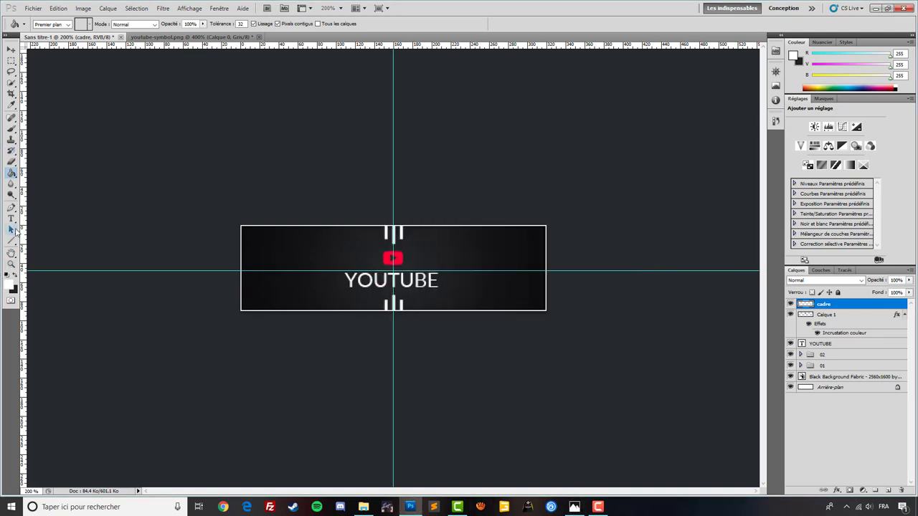
click(11, 265)
right_click(400, 248)
click(437, 302)
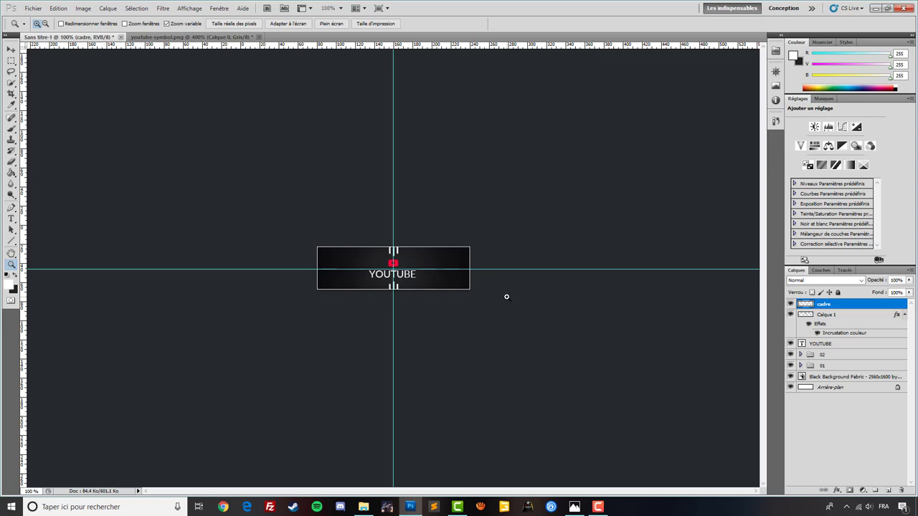
Lower the cadre layer's opacity to 37% and hide the guides
drag(879, 282, 849, 281)
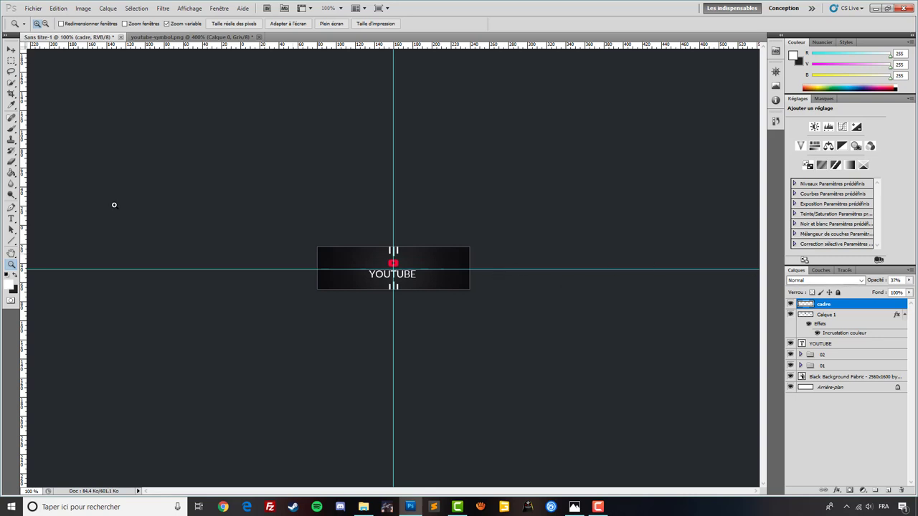
key(ctrl+h)
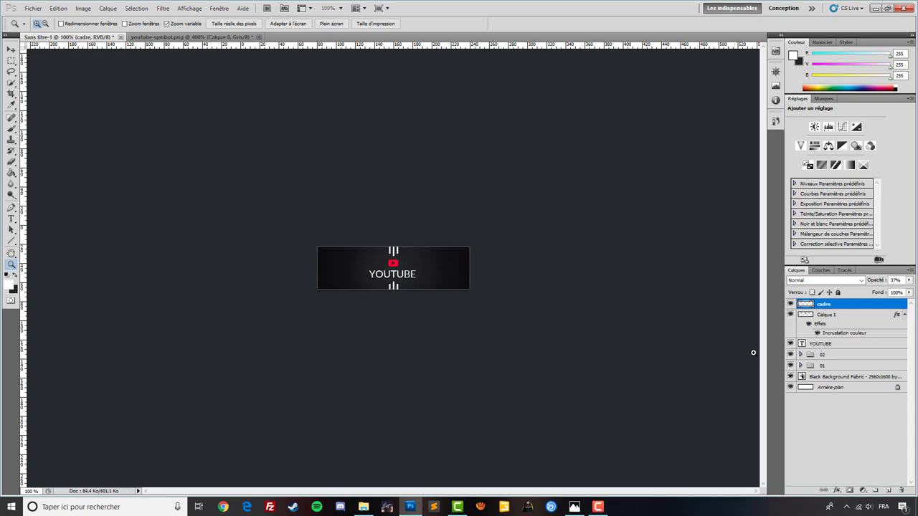
Group all banner layers, from Black Background Fabric up to cadre, into a group named Youtube
click(827, 388)
click(830, 378)
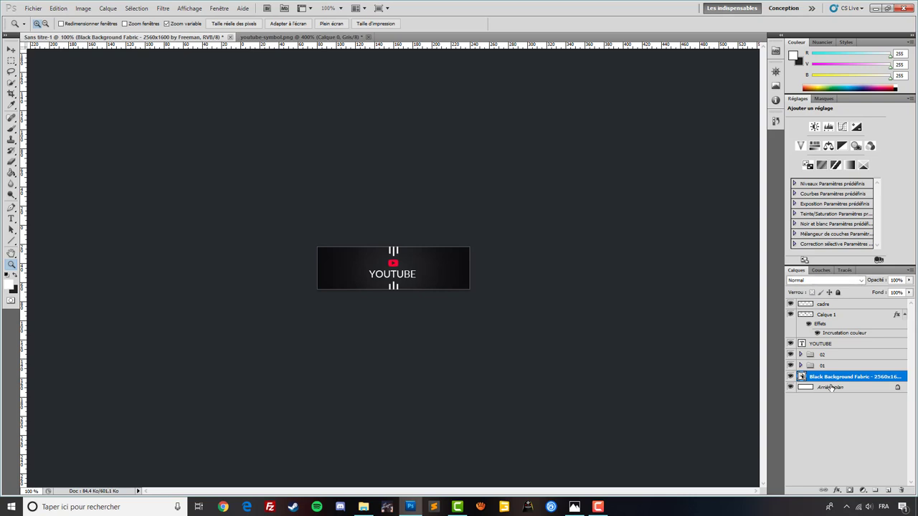
shift+click(830, 306)
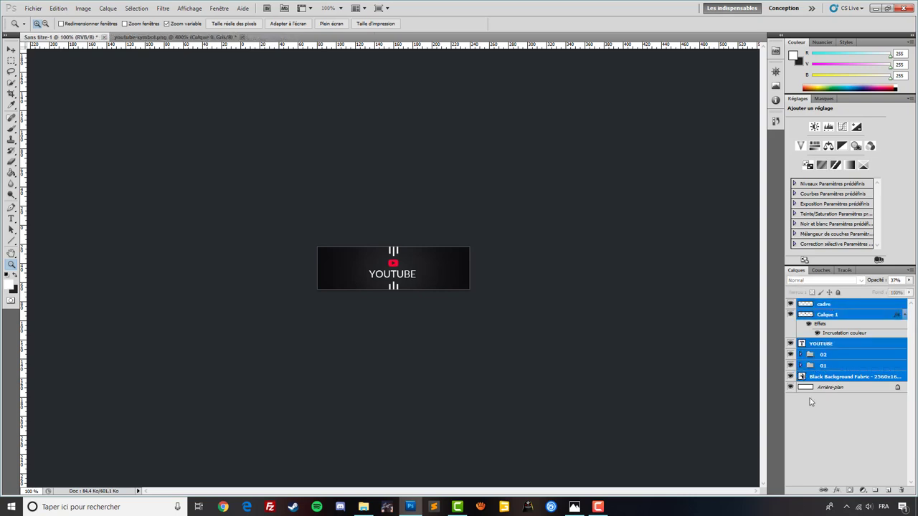
key(ctrl+g)
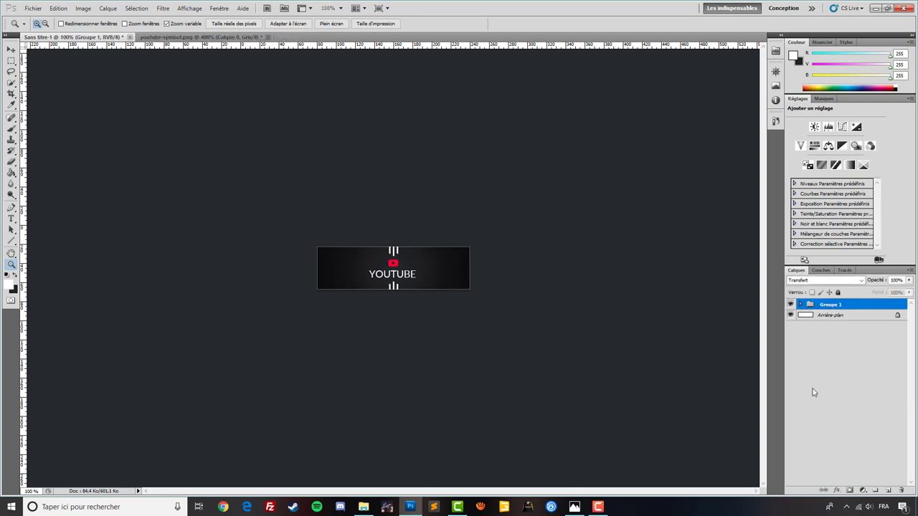
double_click(828, 307)
text(Youtube)
key(Return)
Duplicate the Youtube group as a new group named Donate
right_click(829, 301)
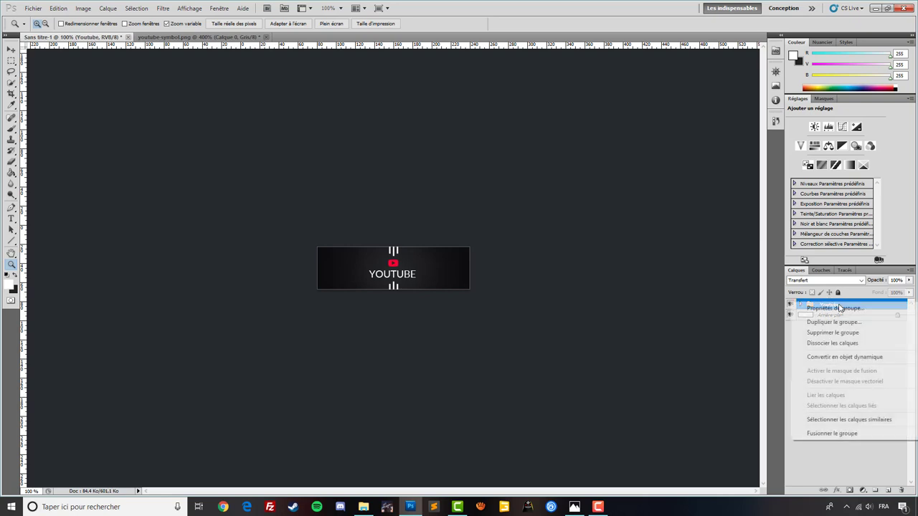
click(849, 324)
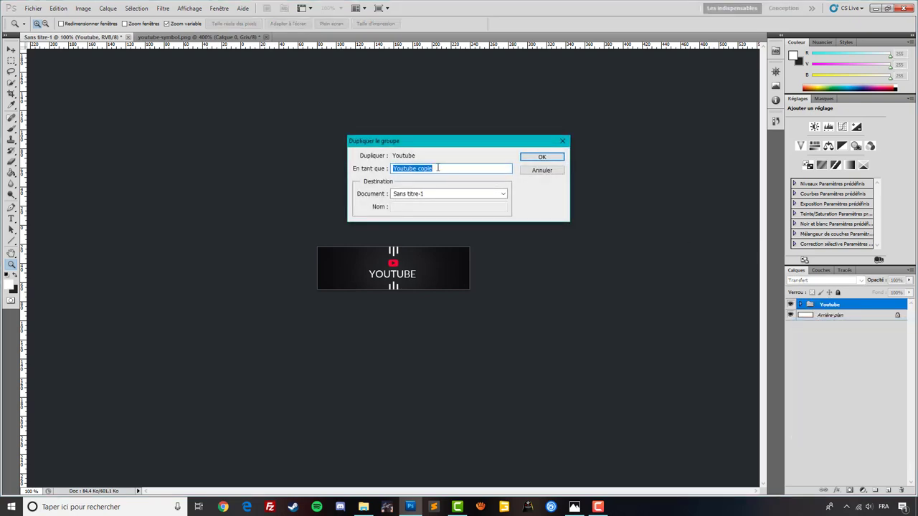
key(BackSpace)
click(542, 156)
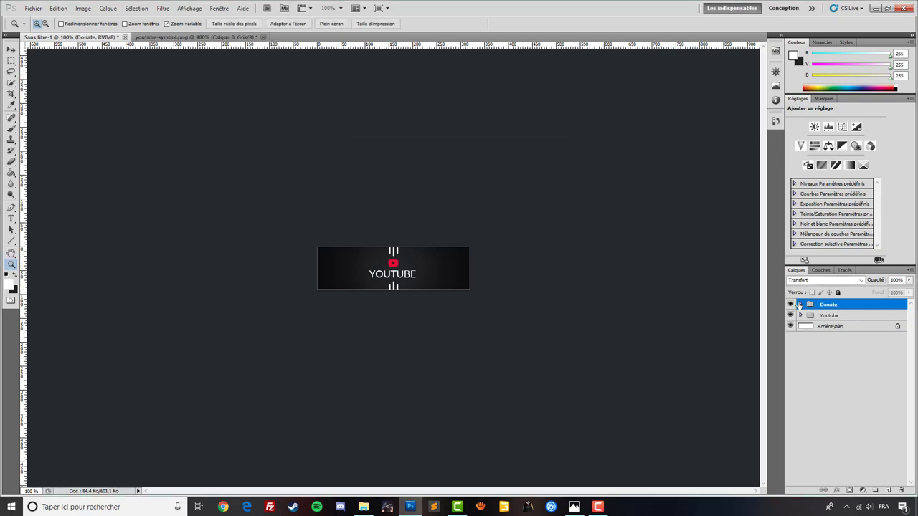
Inspect the Donate group's layers, toggling the Calque 1 red logo's visibility off and on
click(800, 304)
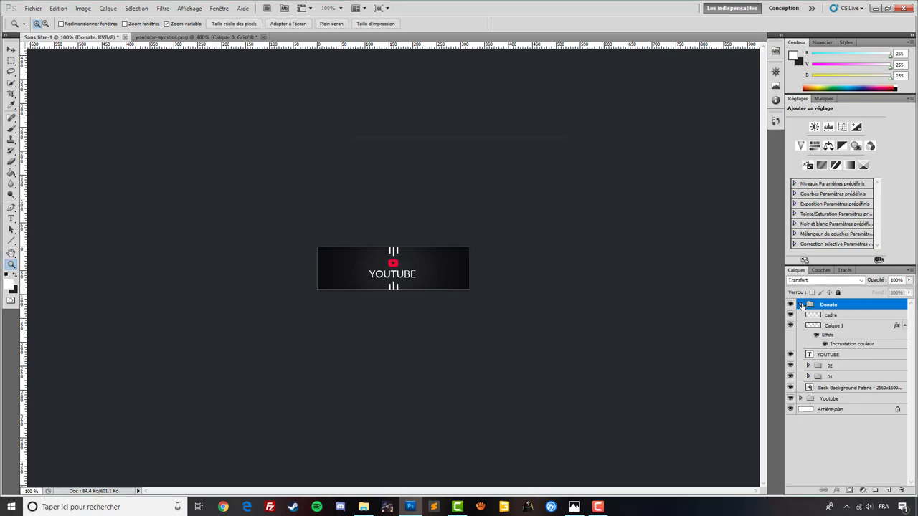
click(829, 356)
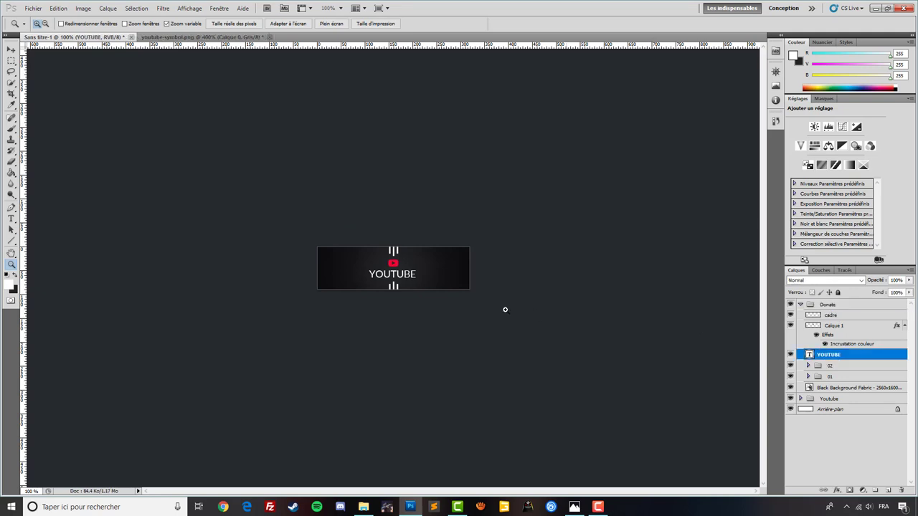
click(833, 326)
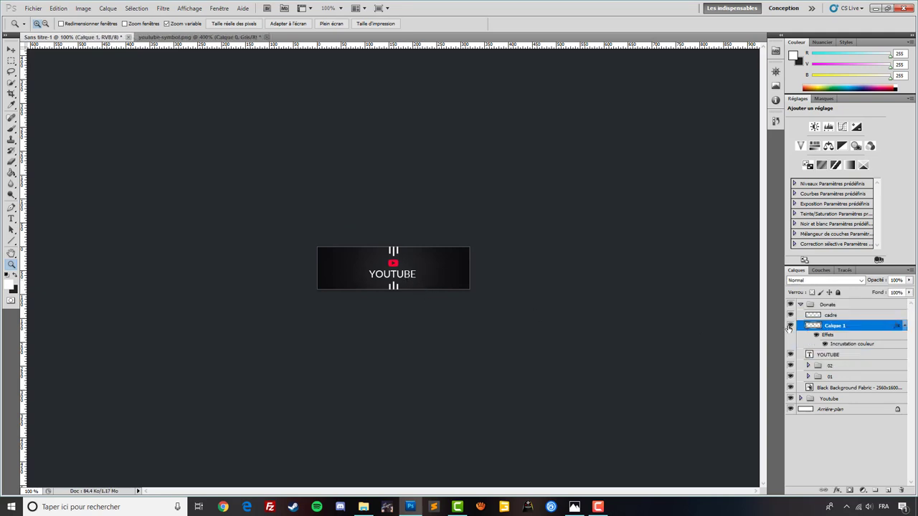
click(789, 326)
click(789, 326)
click(800, 304)
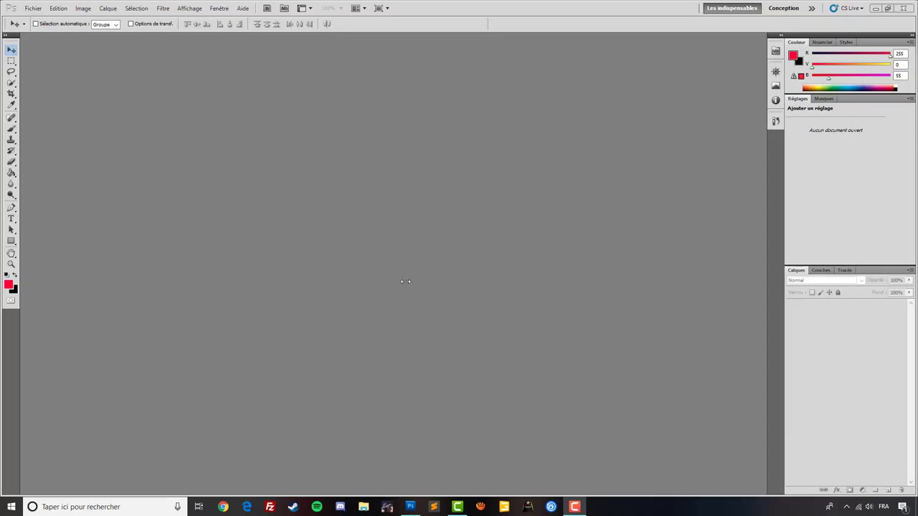
Create a new 670 × 377 px document
click(29, 9)
click(43, 17)
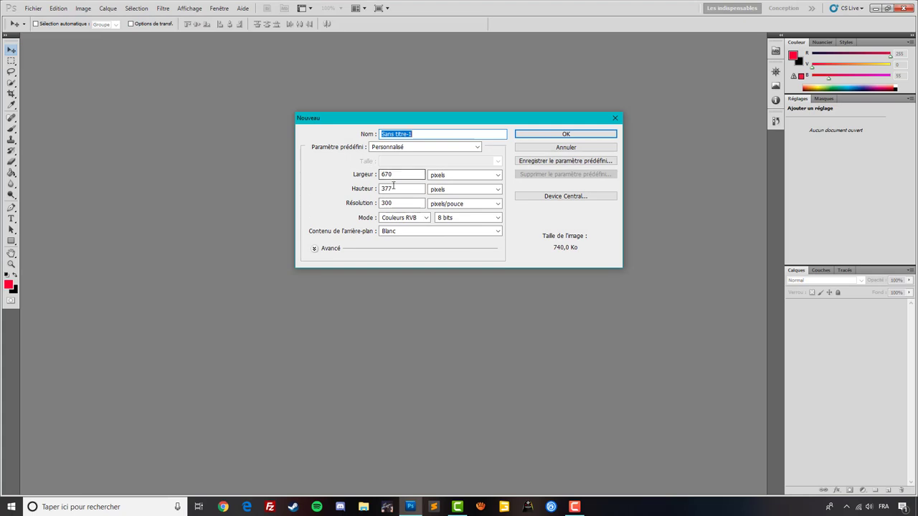
double_click(390, 189)
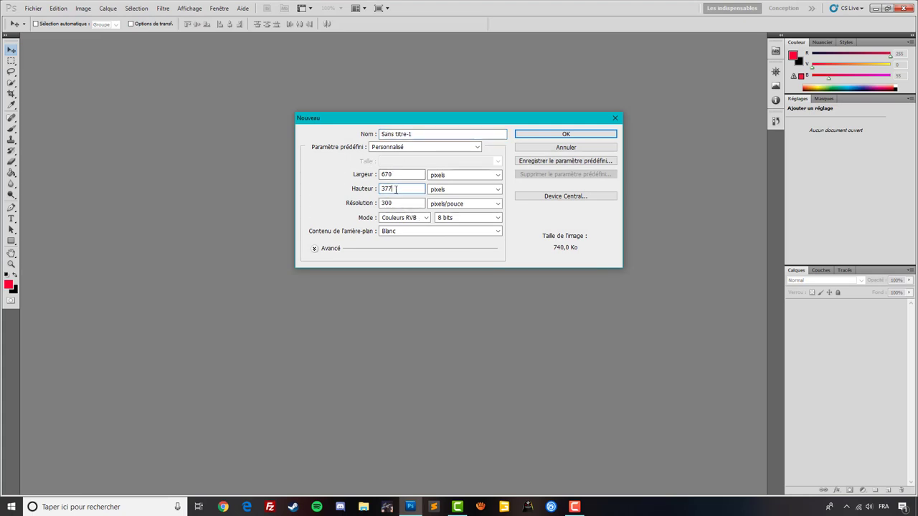
click(565, 134)
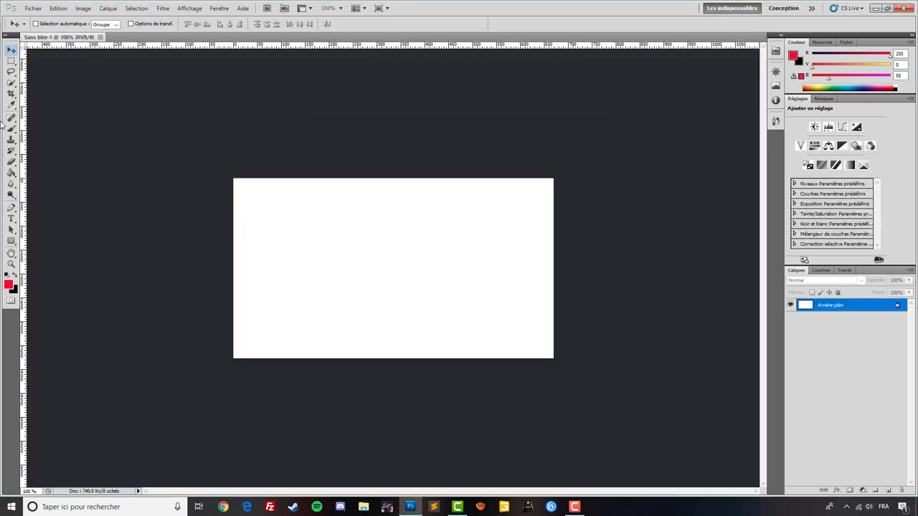
Place the Black Background Fabric image and stretch it to cover the whole canvas
click(33, 7)
click(43, 187)
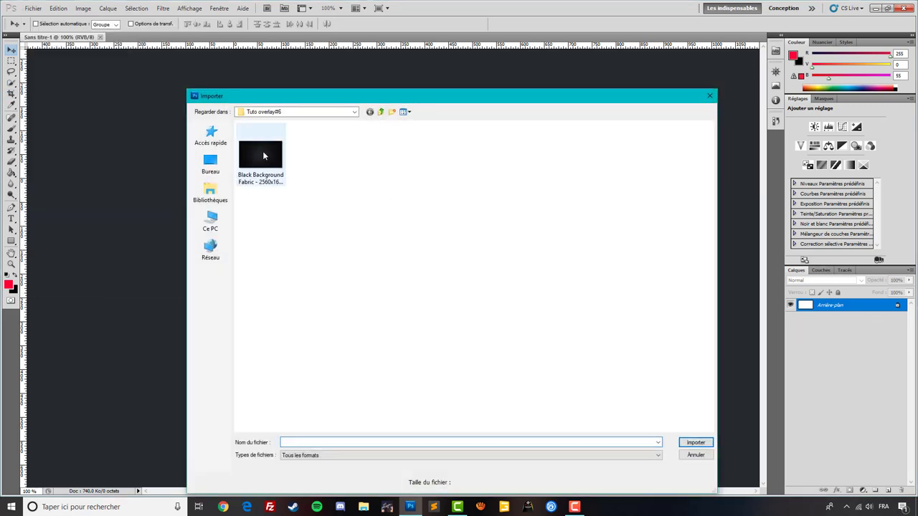
double_click(261, 154)
drag(537, 178, 558, 166)
drag(249, 359, 227, 373)
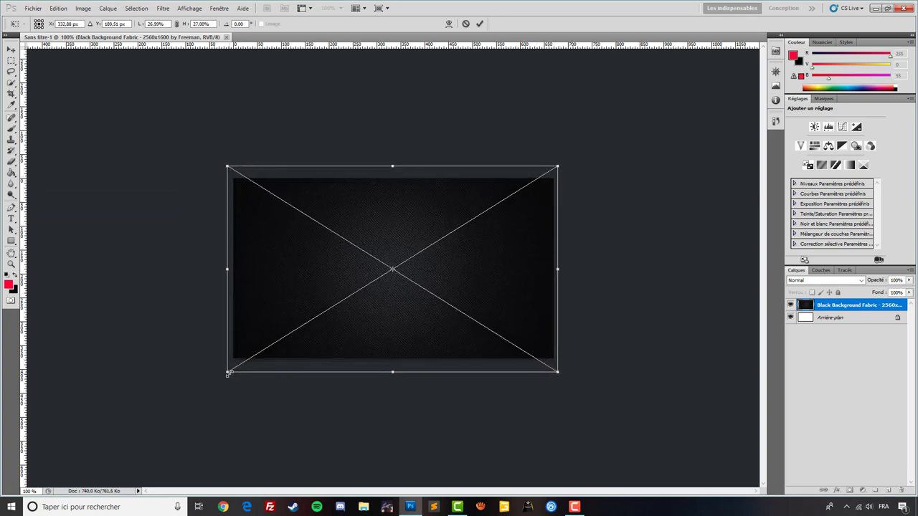
double_click(478, 262)
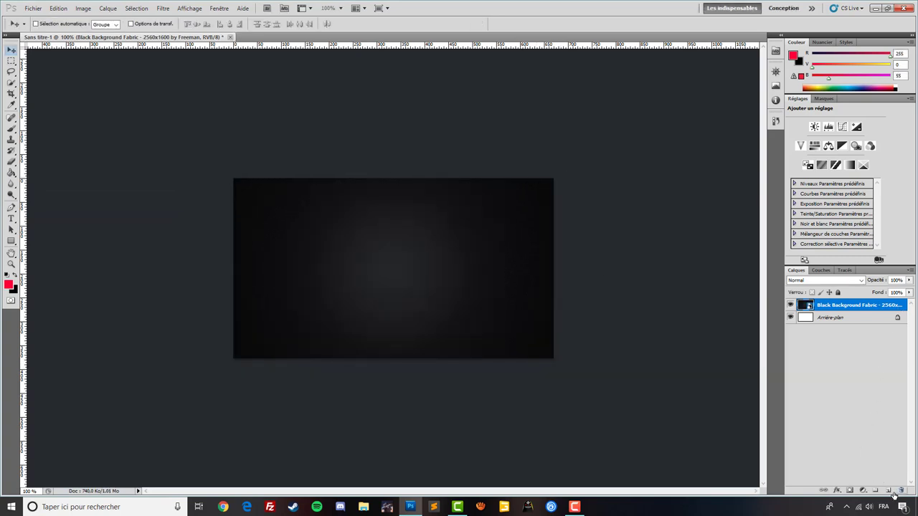
Hide the Arrière-plan layer and add a new layer named cadre
click(790, 317)
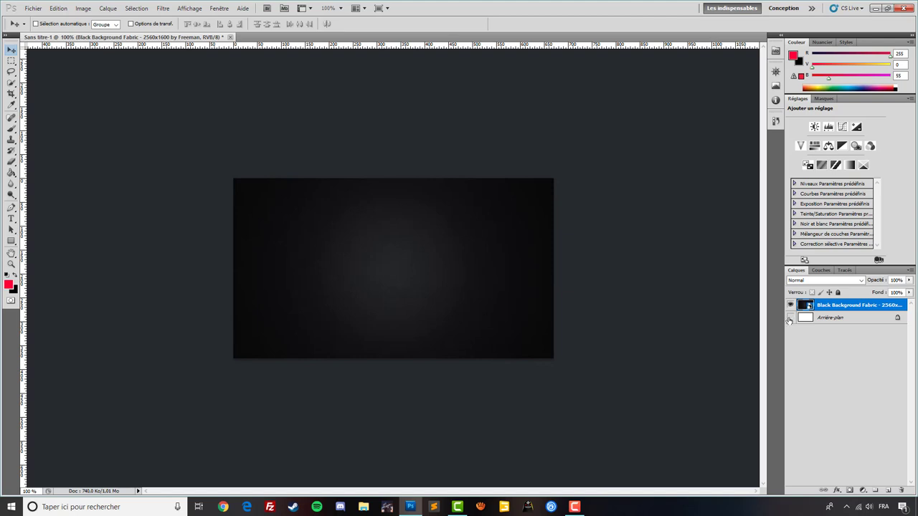
click(887, 489)
double_click(829, 306)
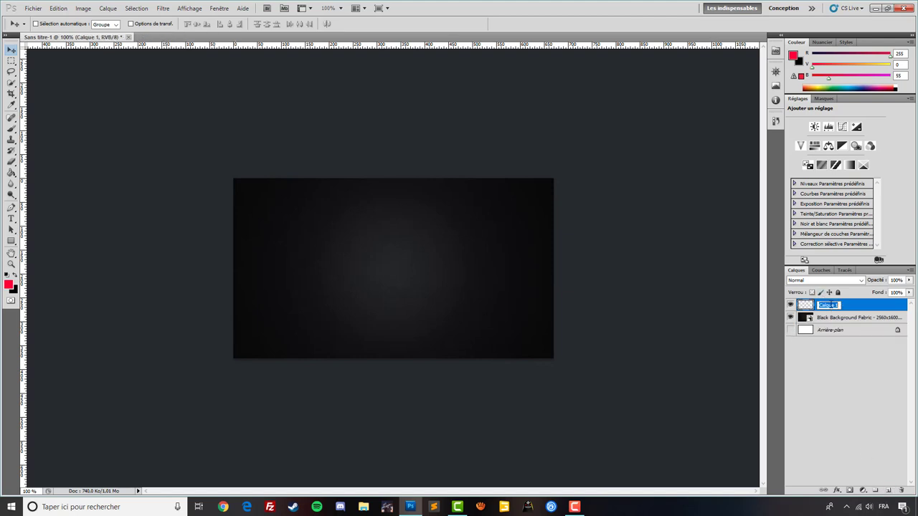
text(cadre)
key(Return)
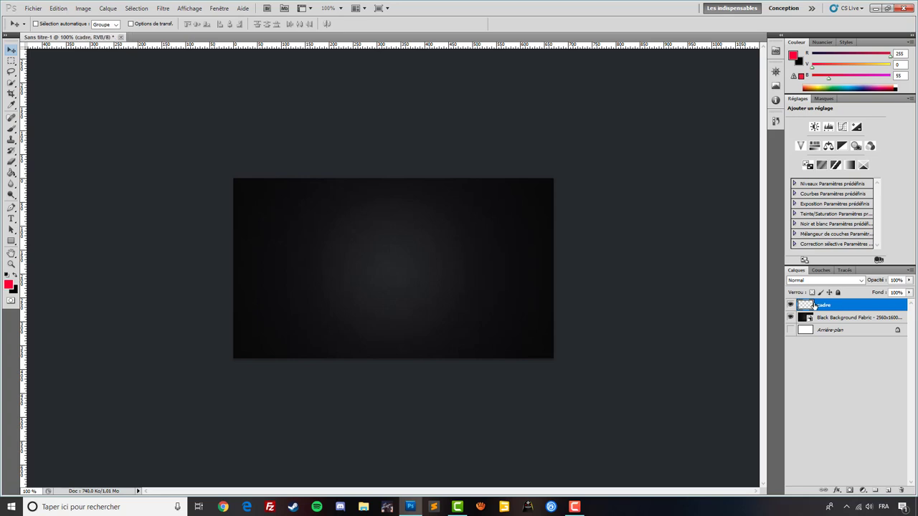
Zoom to 200% and select fixed-size 5 px strips along the top and bottom edges
click(10, 62)
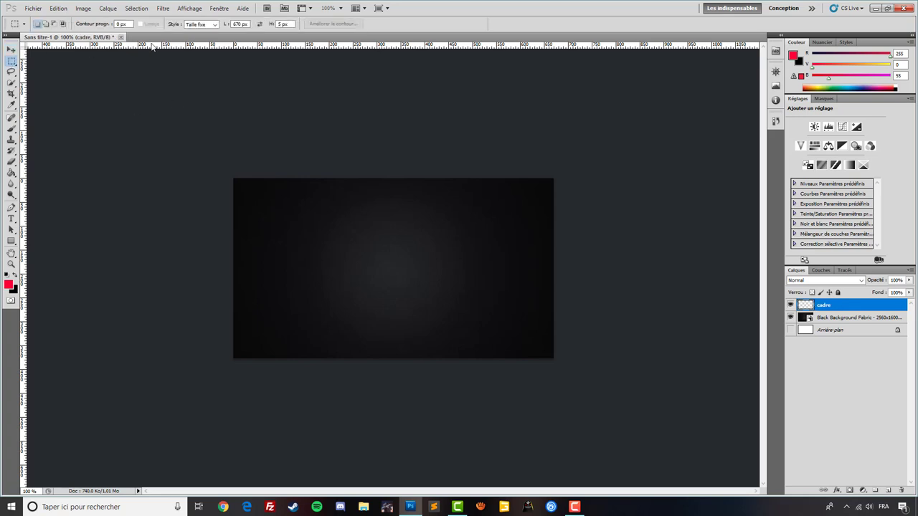
click(199, 26)
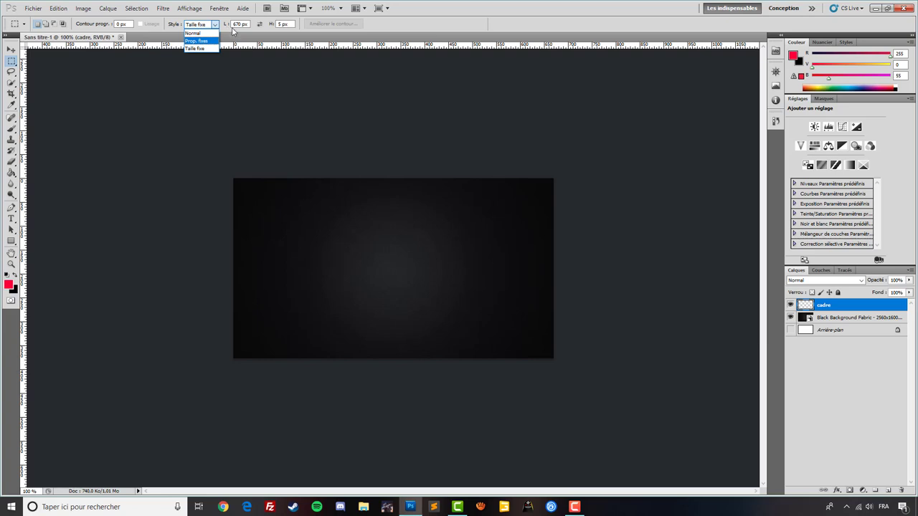
click(233, 30)
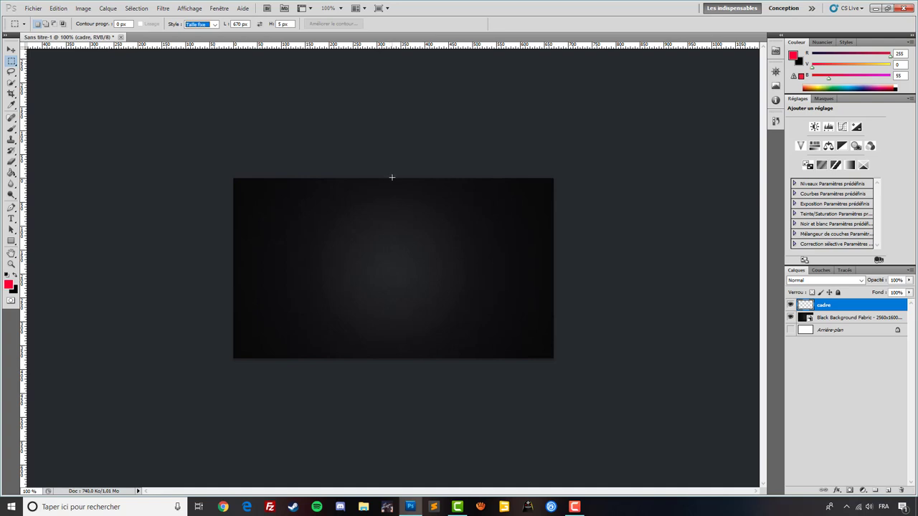
click(11, 264)
click(354, 230)
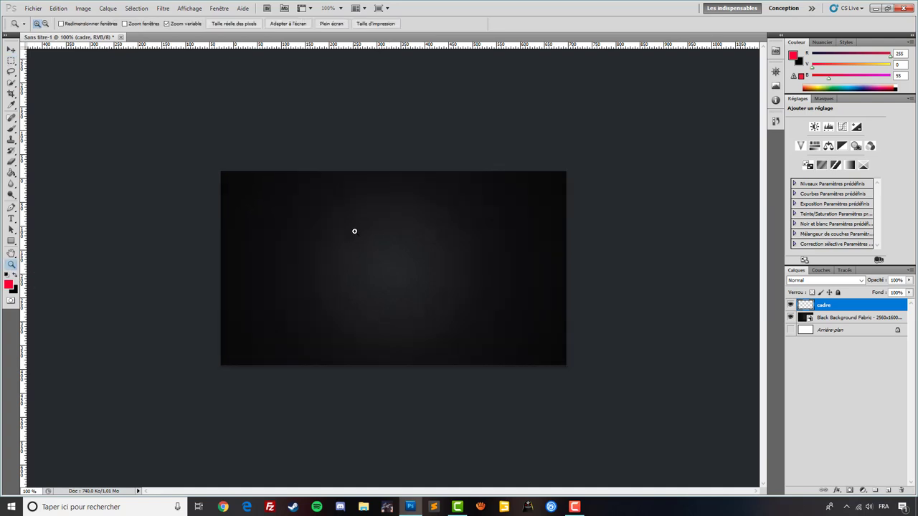
click(11, 62)
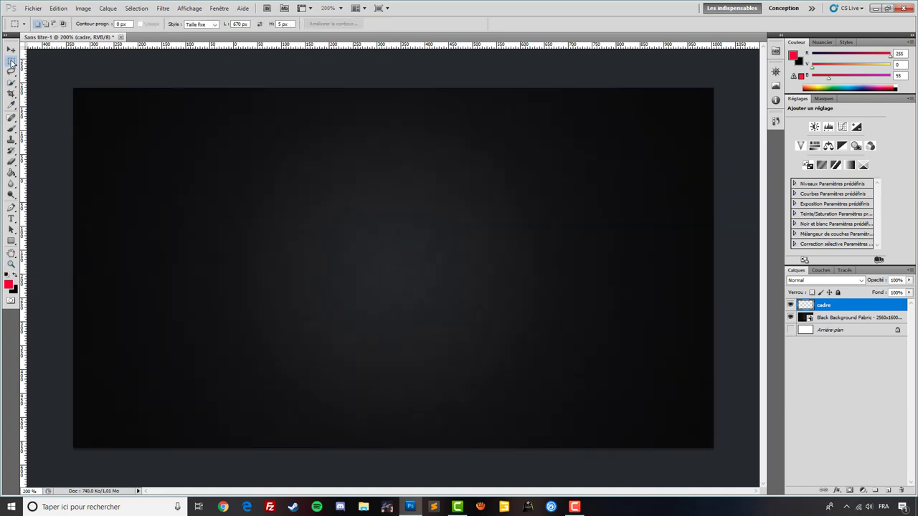
click(374, 87)
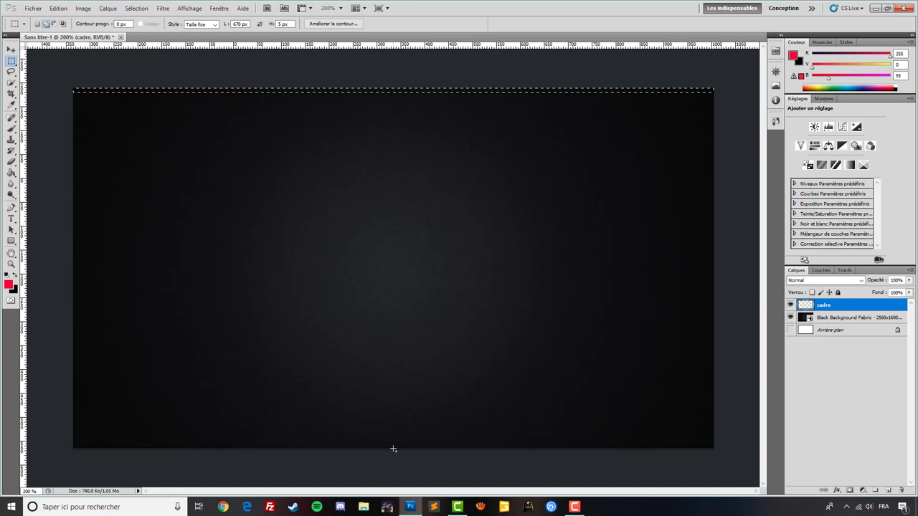
shift+click(394, 443)
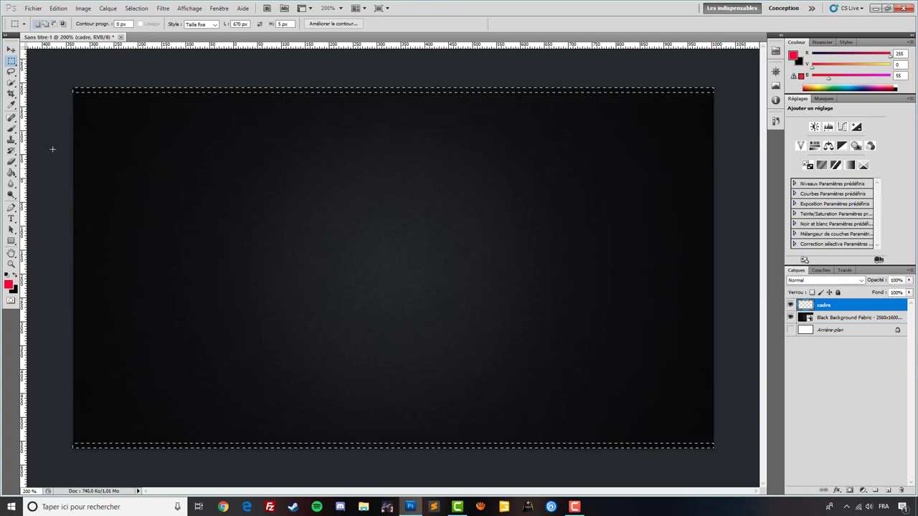
Change the fixed size to 5 × 377 px and add strips along the left and right edges
click(239, 23)
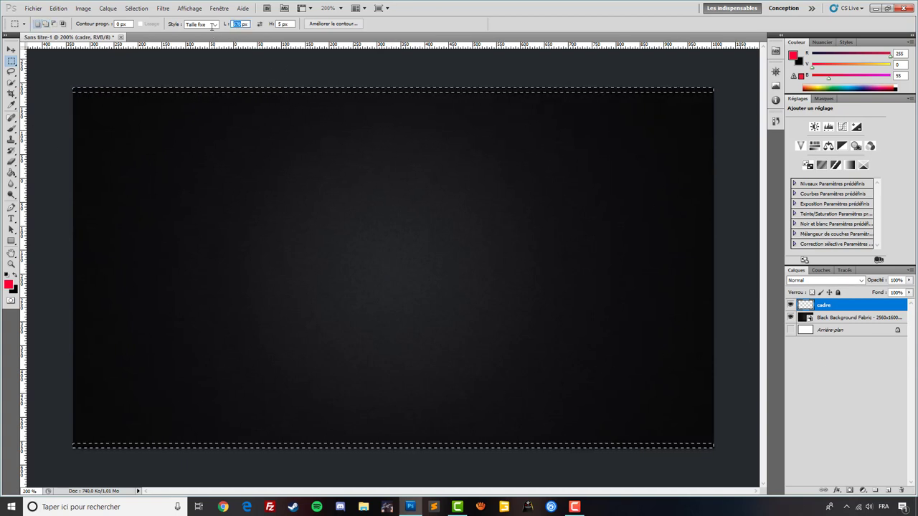
text(5 px)
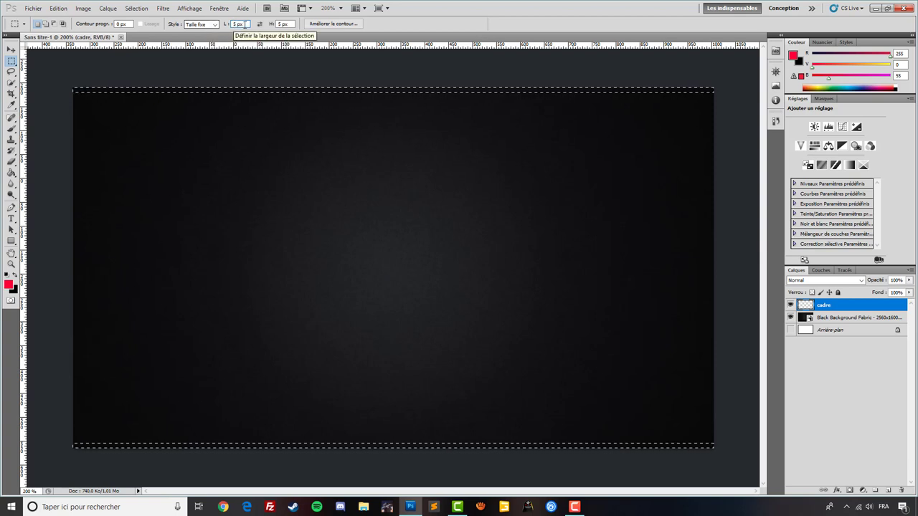
click(283, 25)
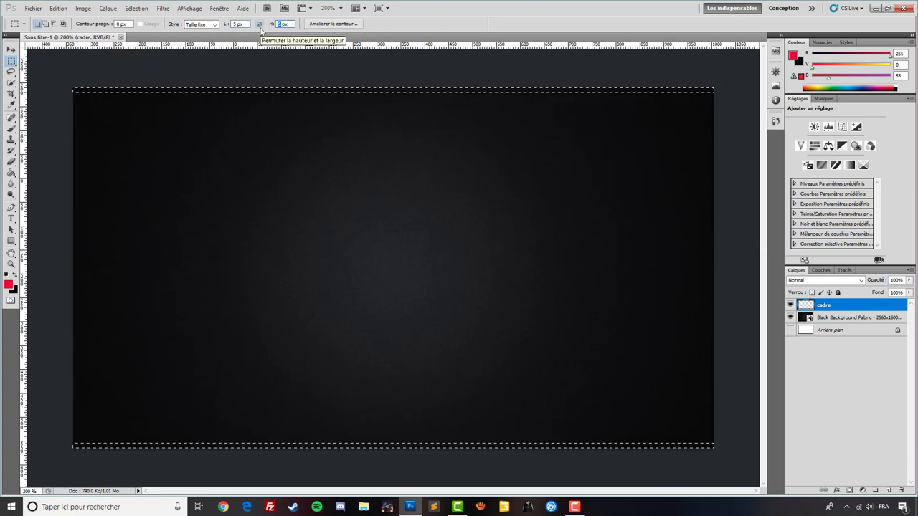
text(377 px)
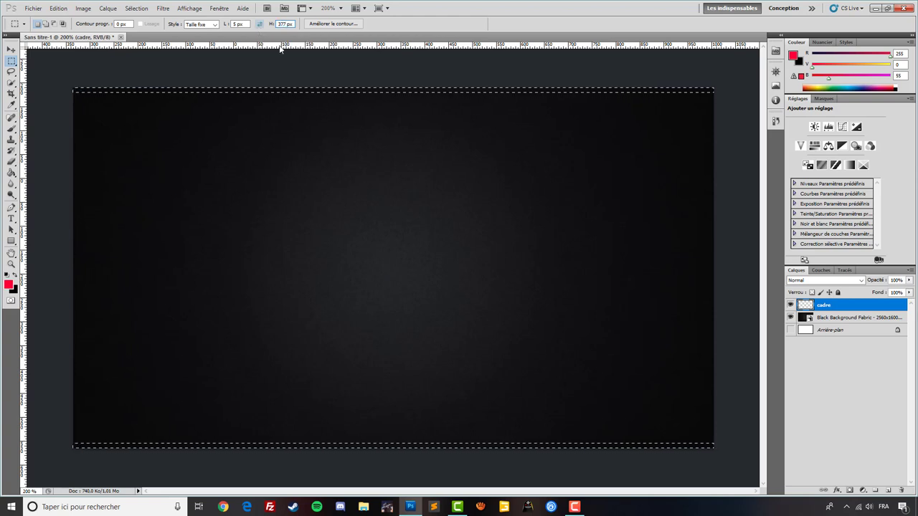
click(73, 241)
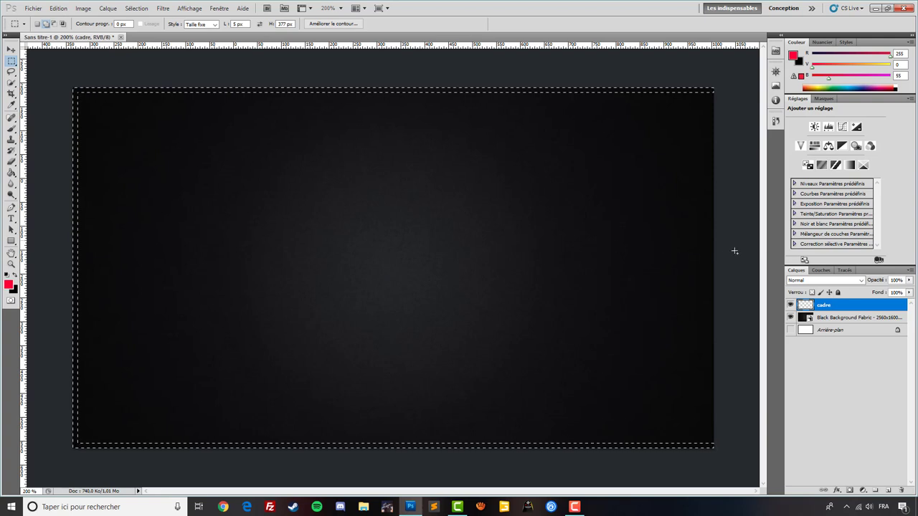
click(716, 378)
Set the foreground to ff0037, fill the 5 px border band red, and deselect
click(8, 286)
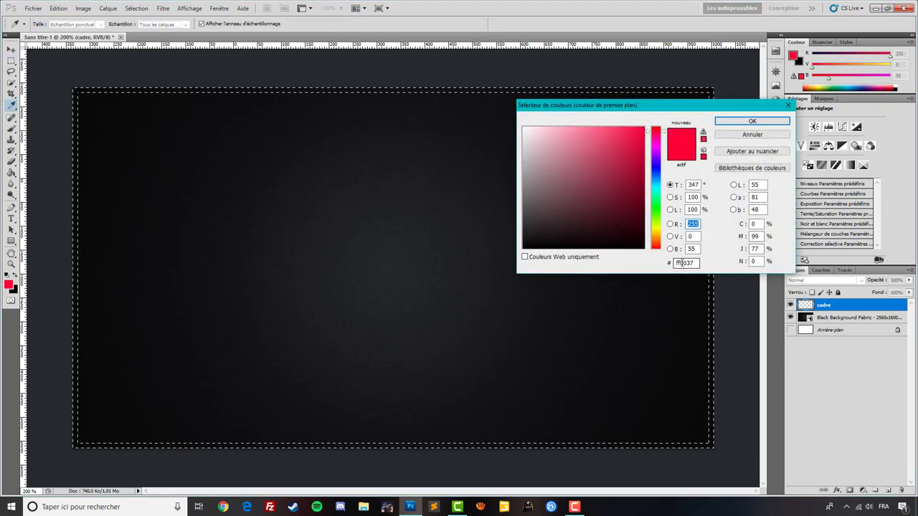
click(751, 124)
key(m)
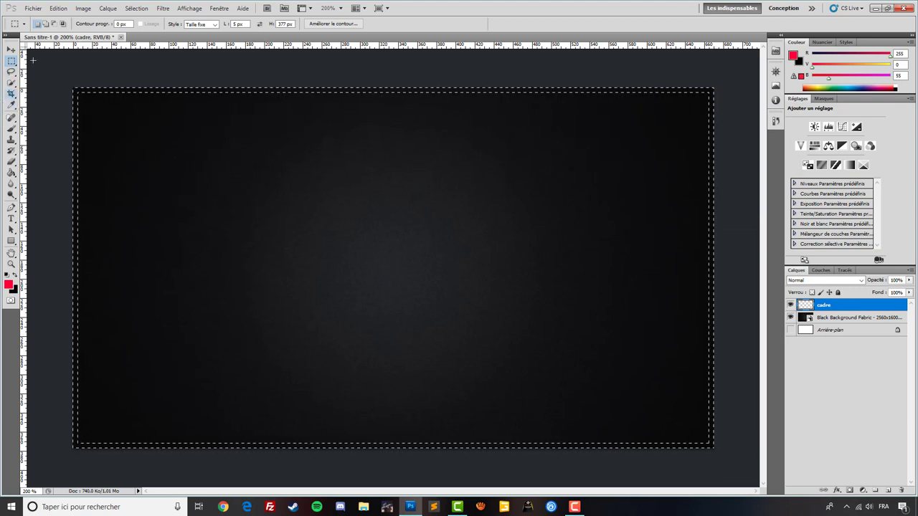
click(12, 173)
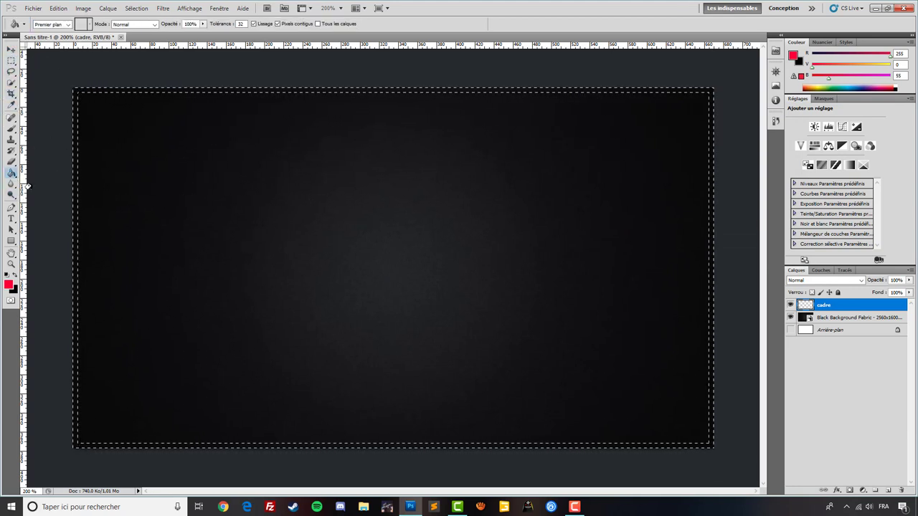
click(74, 189)
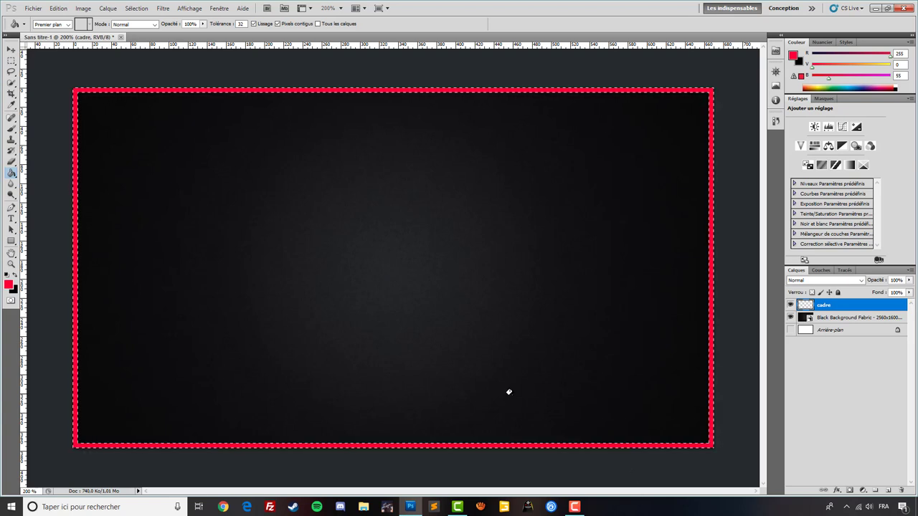
key(ctrl+d)
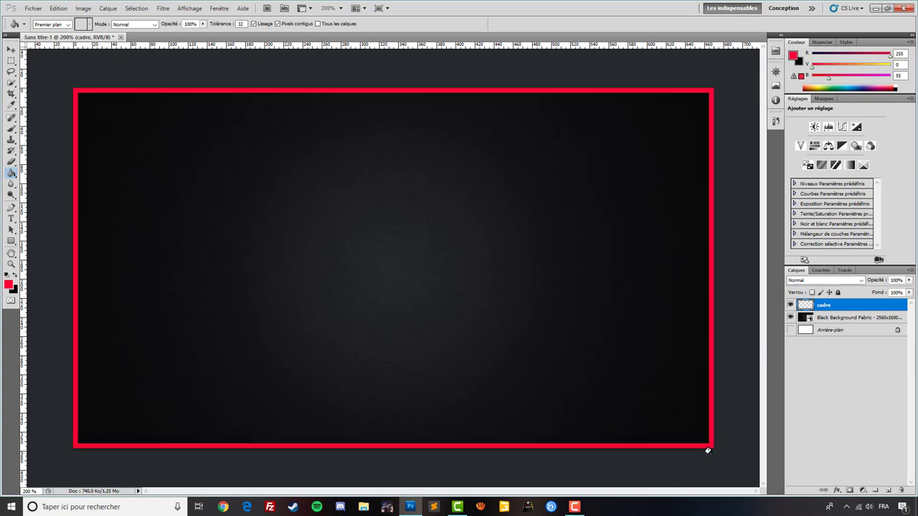
click(11, 266)
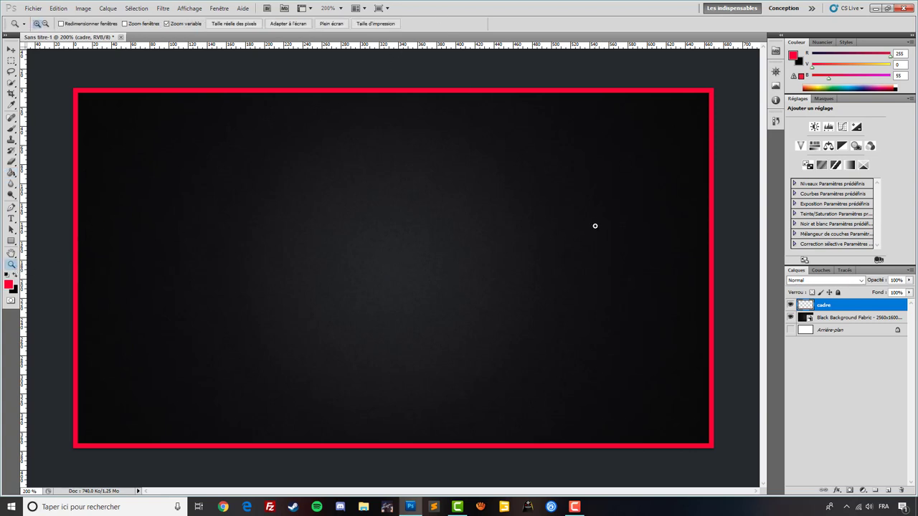
Add a new empty layer above cadre and name it coin
click(11, 61)
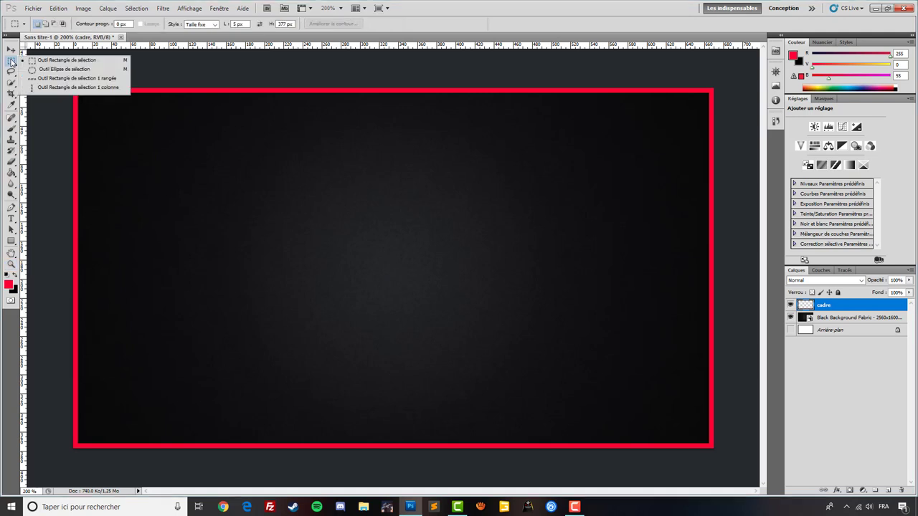
click(32, 61)
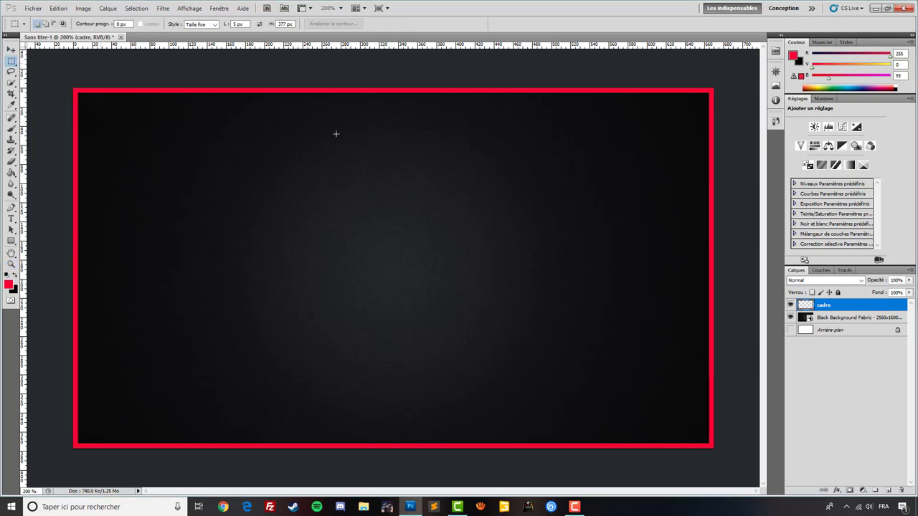
click(887, 491)
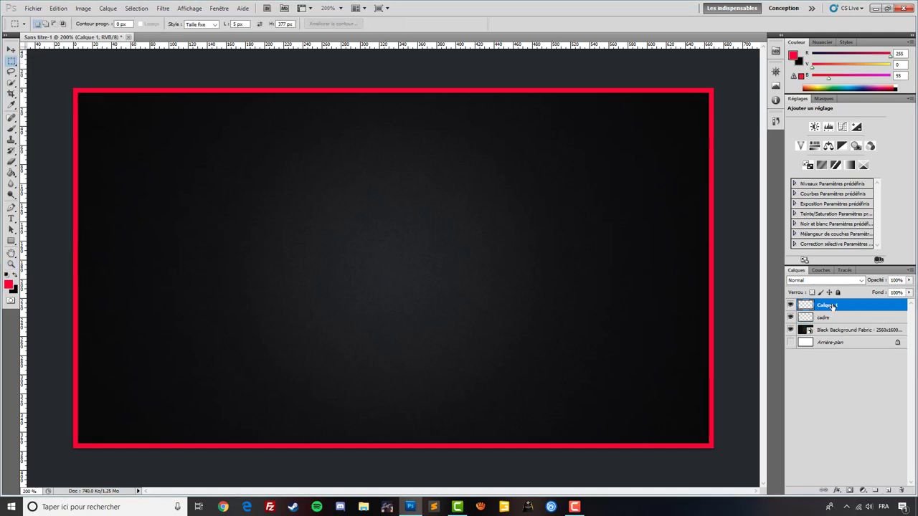
double_click(831, 306)
text(coin)
key(Return)
Select and deselect Arrière-plan, then start converting it into an ordinary layer
double_click(235, 24)
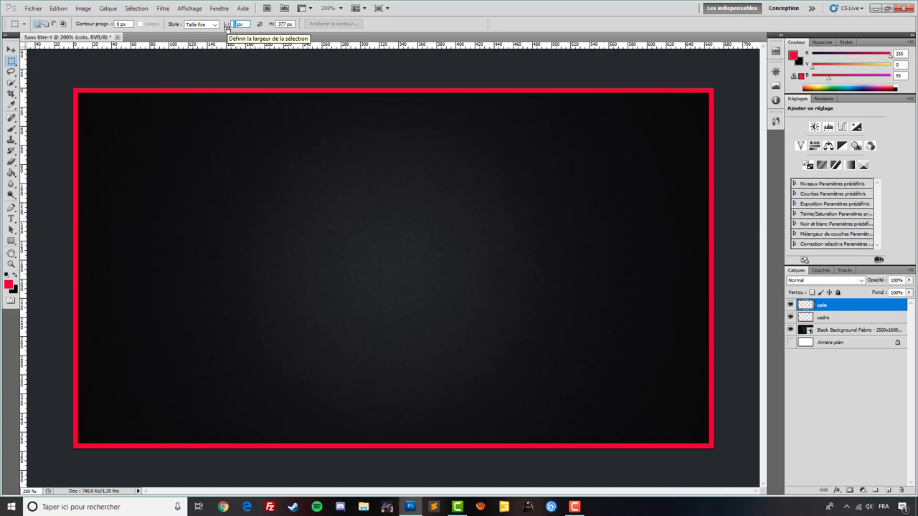
click(804, 343)
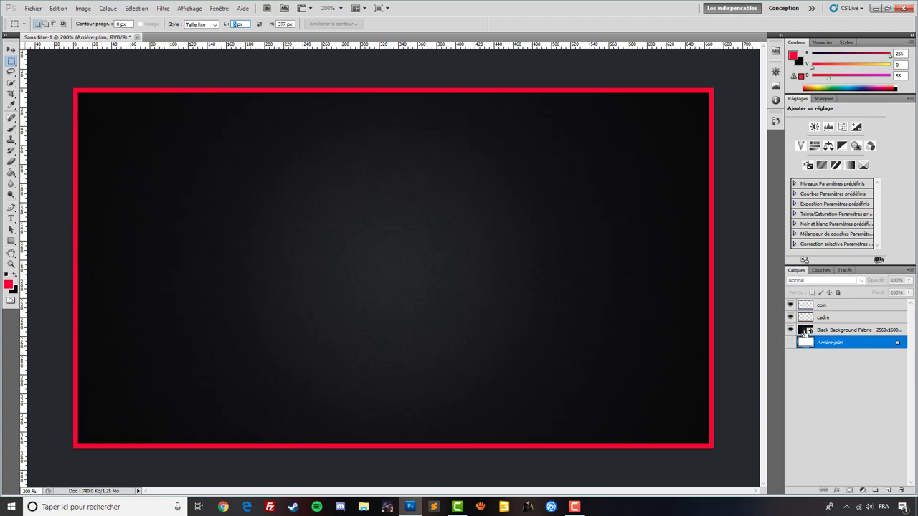
ctrl+click(805, 331)
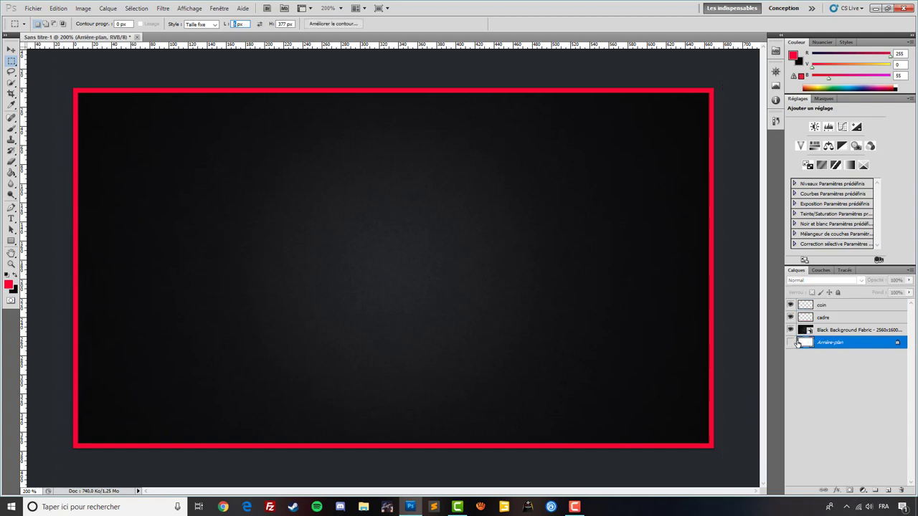
key(ctrl+d)
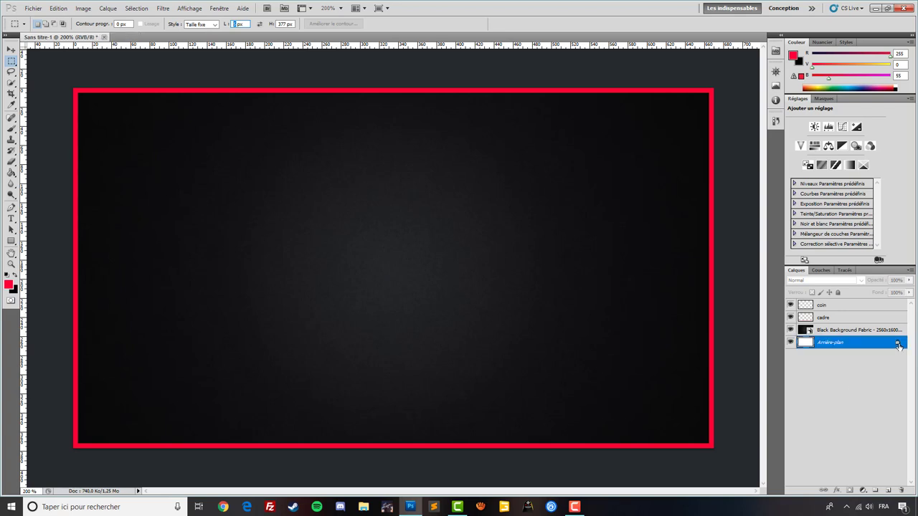
double_click(888, 345)
key(BackSpace)
Confirm the conversion to Calque 0, close the Info panel, deselect and activate coin
key(Return)
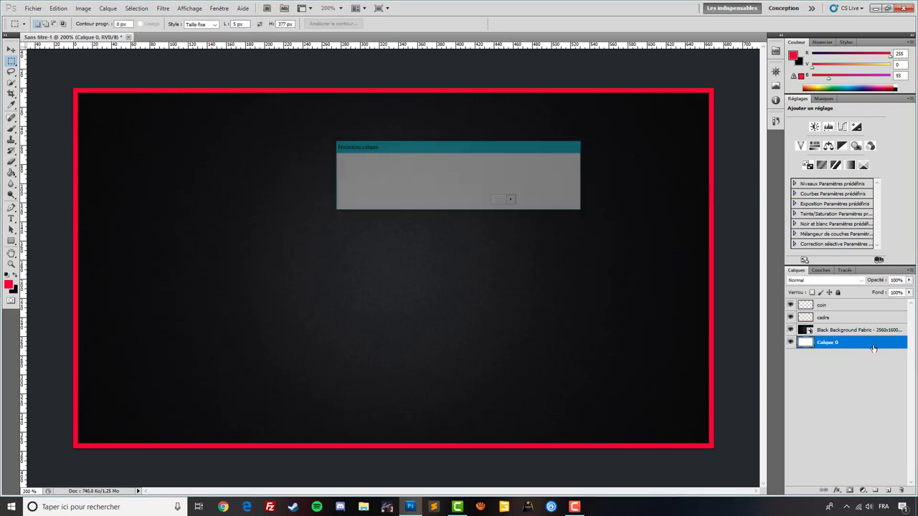
ctrl+click(806, 343)
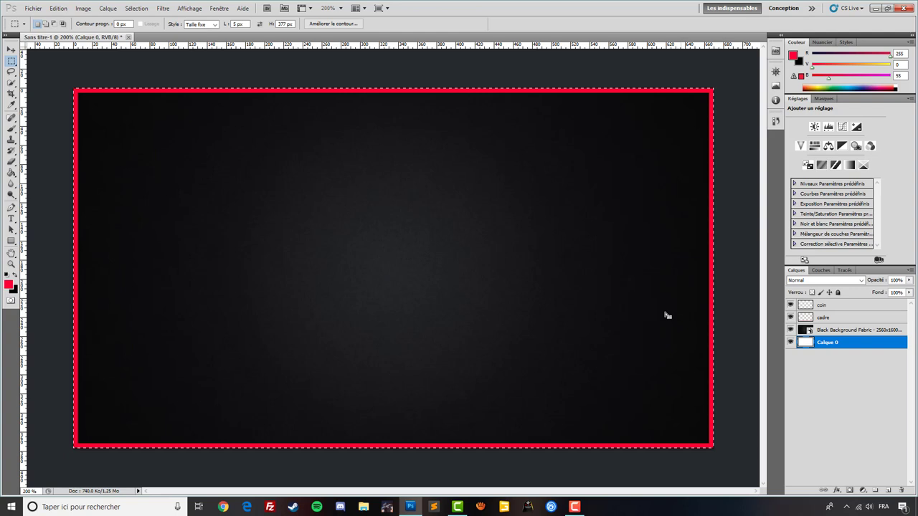
click(775, 100)
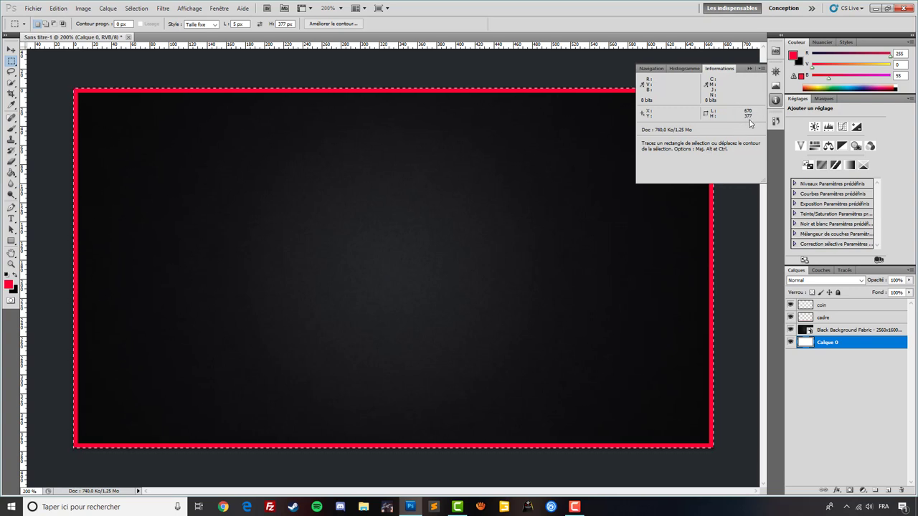
click(750, 68)
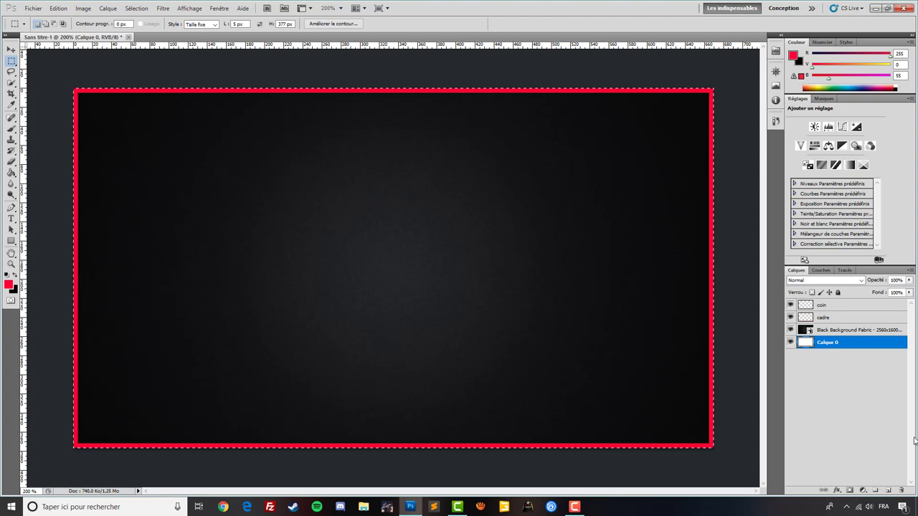
key(ctrl+d)
click(813, 307)
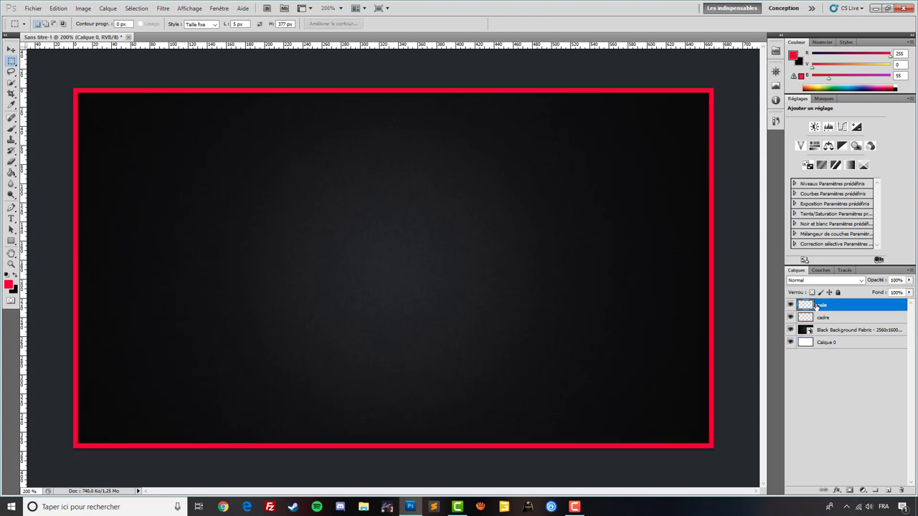
Set the fixed marquee size to 650 × 357 px and place it inside the frame
click(327, 220)
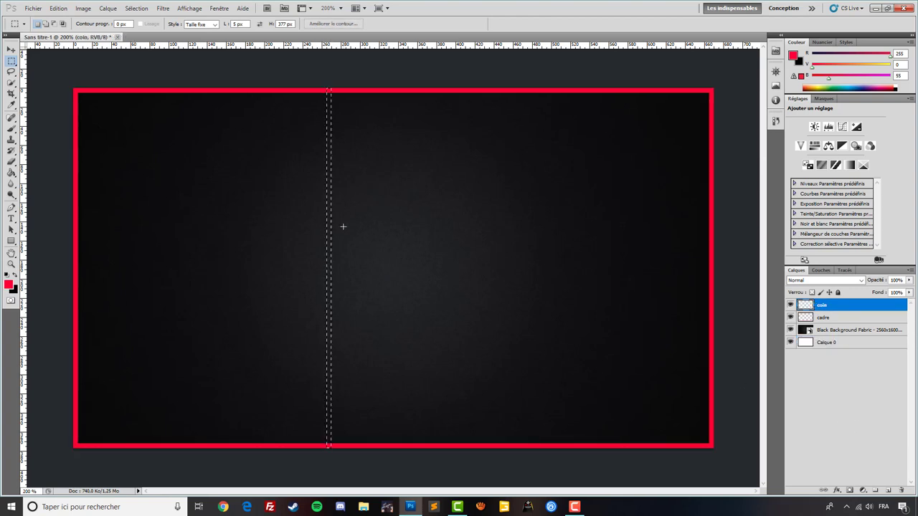
key(ctrl+d)
click(239, 23)
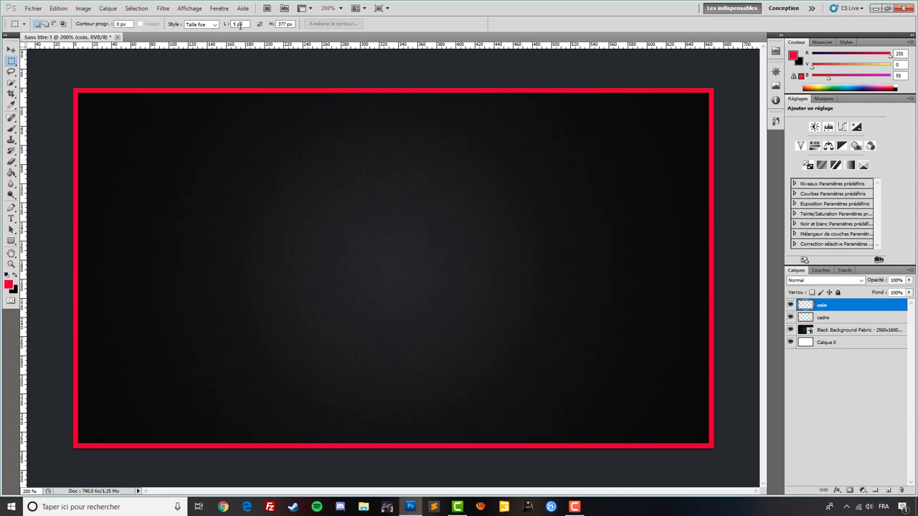
double_click(236, 24)
text(650)
click(285, 23)
double_click(285, 24)
click(470, 294)
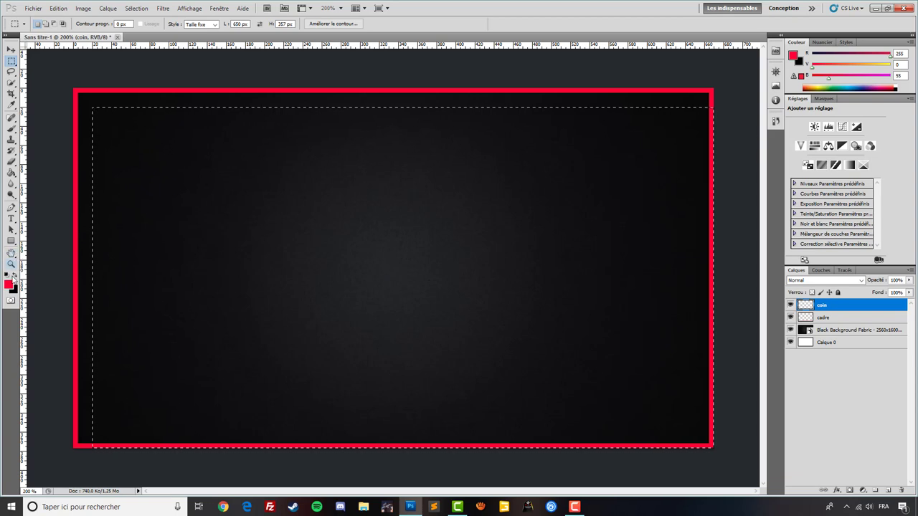
Make white the foreground colour and fill the selection with it using the Paint Bucket
click(8, 276)
click(15, 277)
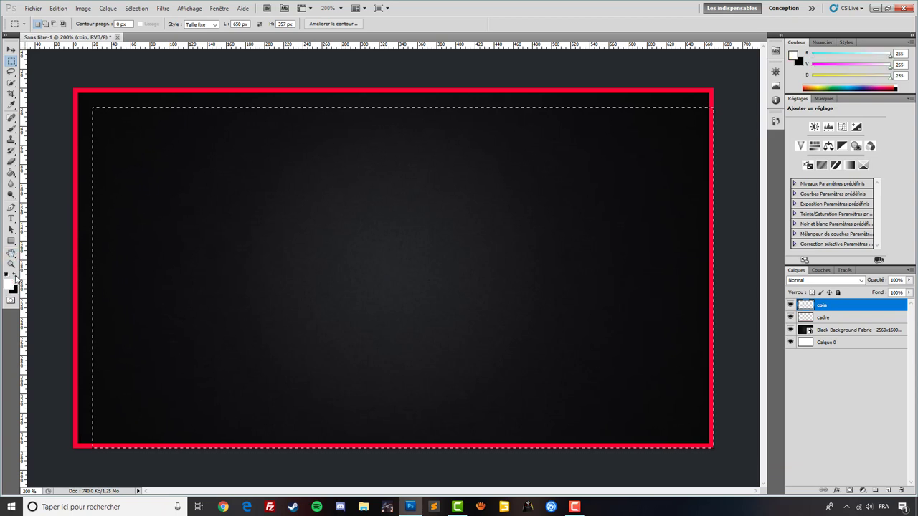
click(11, 172)
click(302, 205)
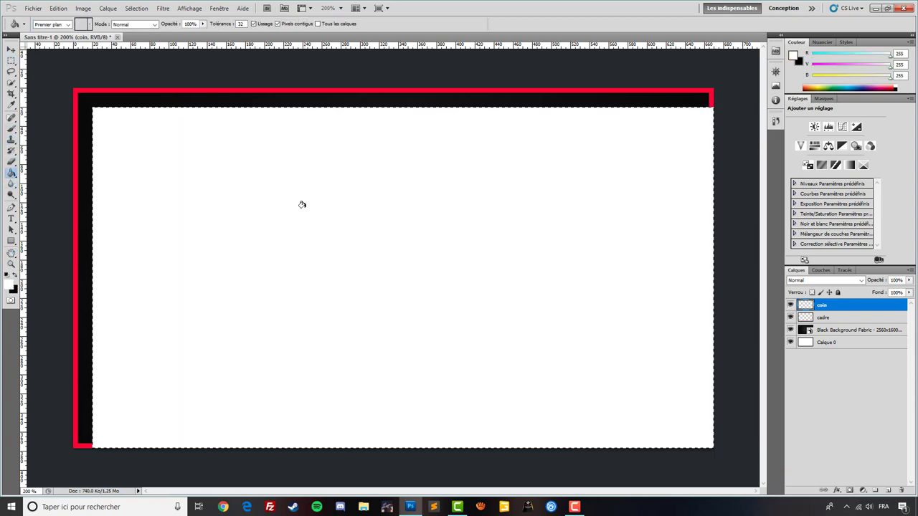
Nudge the white rectangle with the arrow keys to centre it in the red frame
click(12, 48)
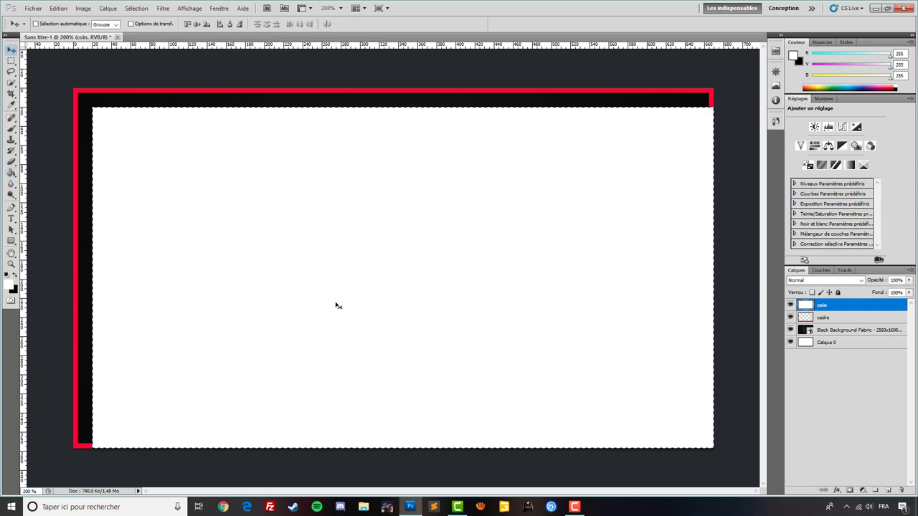
key(Up)
key(Up)
key(Up)
key(Up)
key(Up)
key(Up)
key(Up)
key(Up)
key(Left)
key(Left)
key(Left)
key(Left)
key(Left)
key(Left)
key(Left)
key(Left)
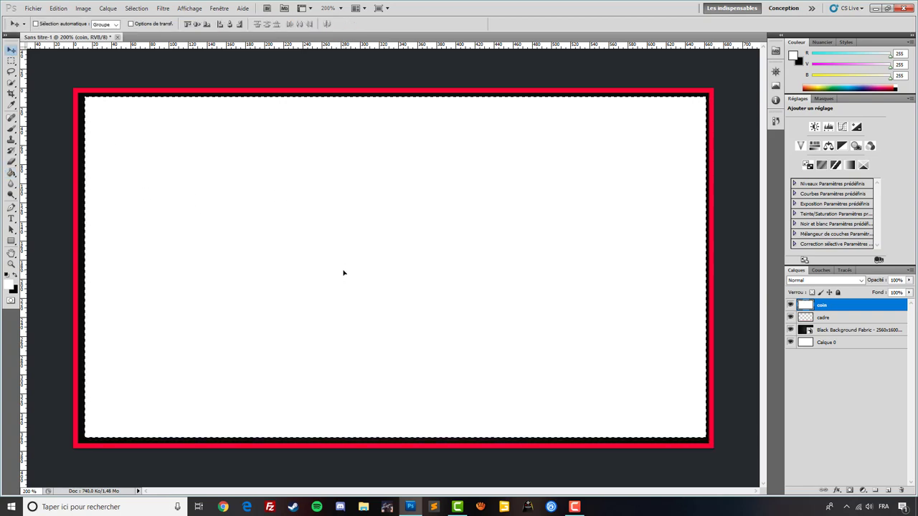
key(Right)
key(Right)
key(Right)
Add vertical and horizontal guides crossing at the canvas centre
click(832, 343)
drag(24, 253, 393, 297)
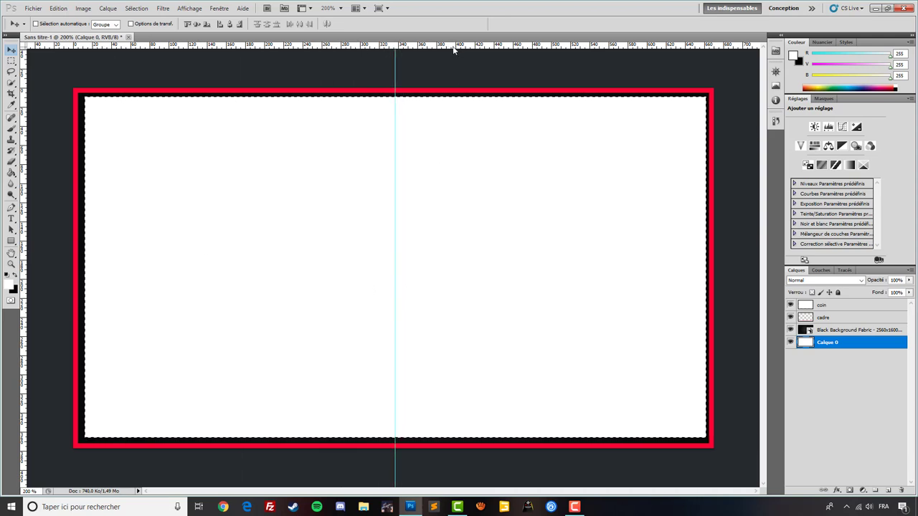
drag(455, 47, 456, 268)
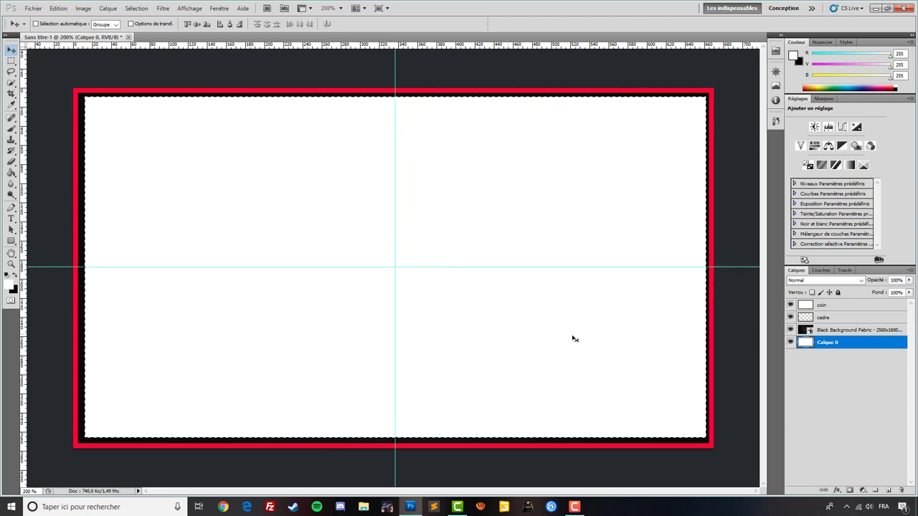
Shift the coin rectangle slightly left, deselect it, and zoom out to 100%
click(837, 306)
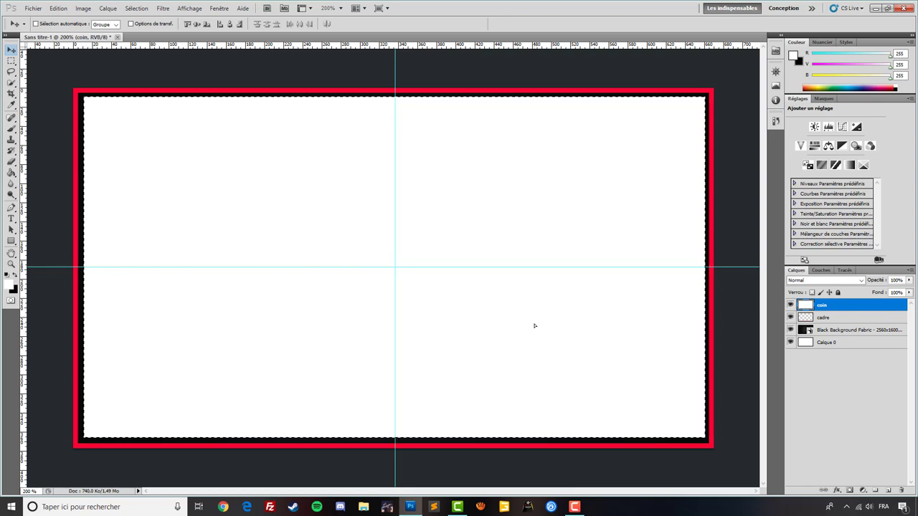
drag(534, 326, 531, 327)
key(ctrl+d)
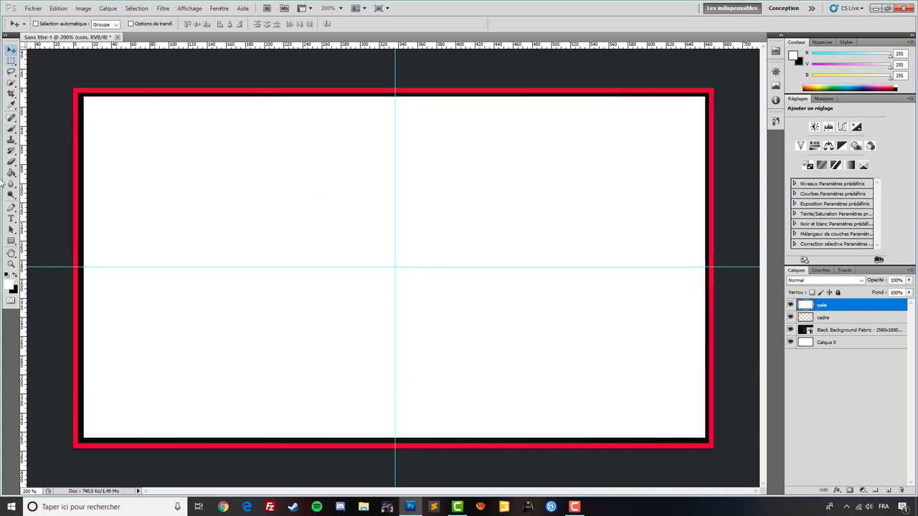
click(11, 264)
right_click(345, 205)
click(411, 255)
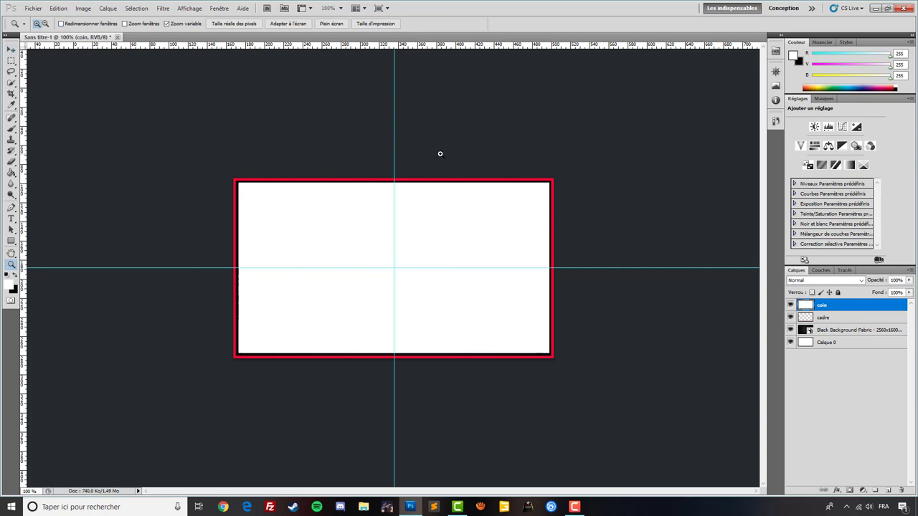
Load the coin rectangle as a selection, contract it by 4 px, and delete the interior
click(10, 49)
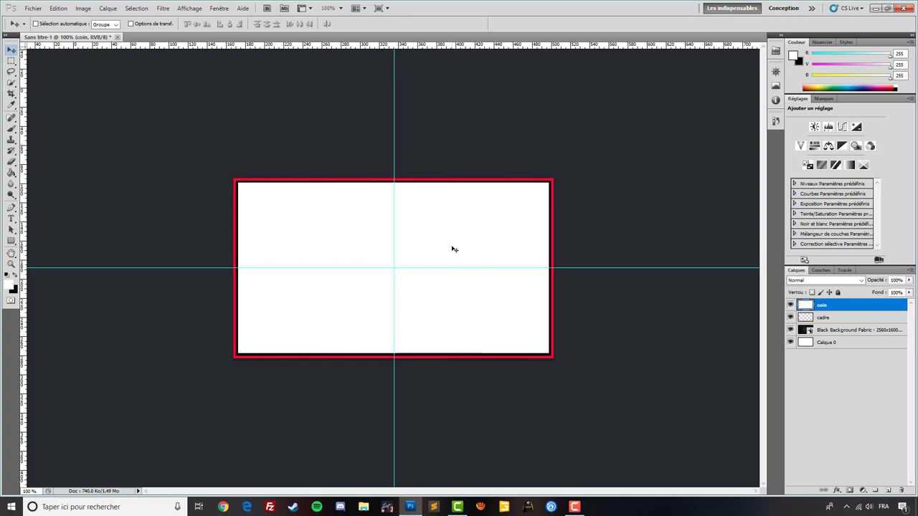
ctrl+click(805, 304)
click(136, 8)
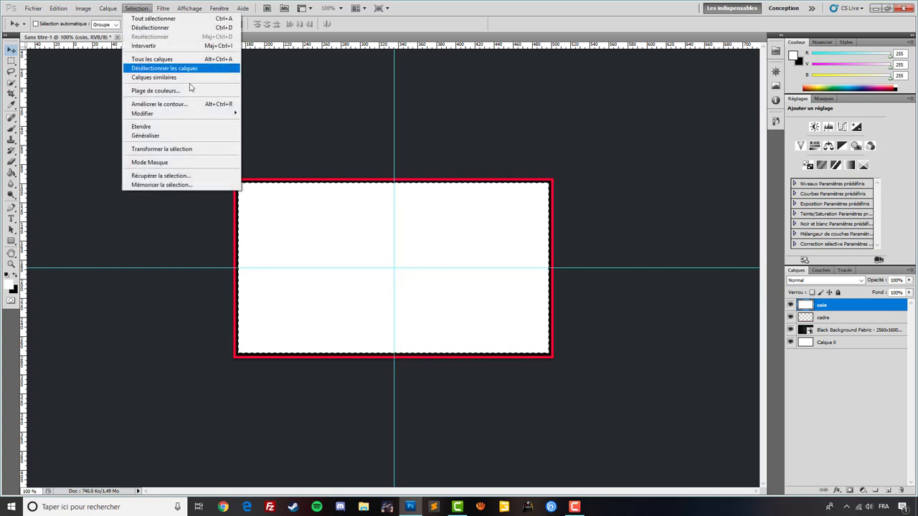
mouse_move(191, 113)
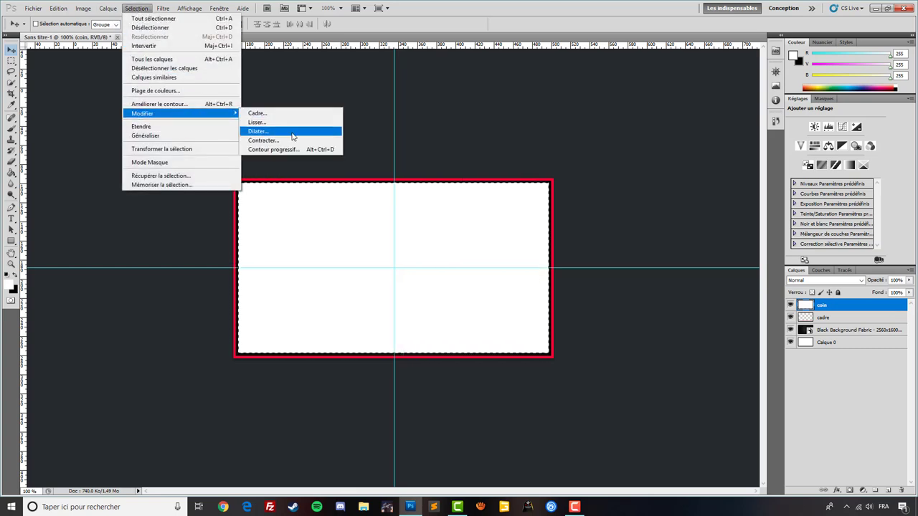
click(290, 140)
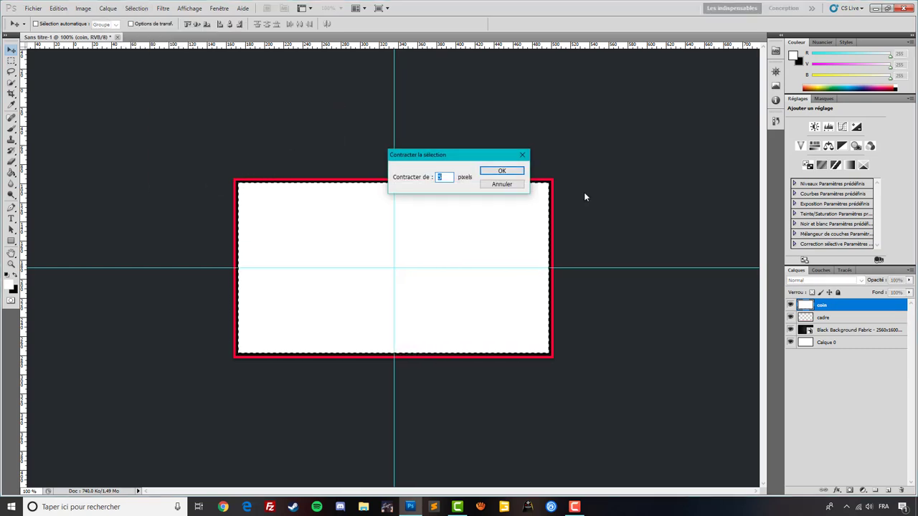
text(4)
click(510, 172)
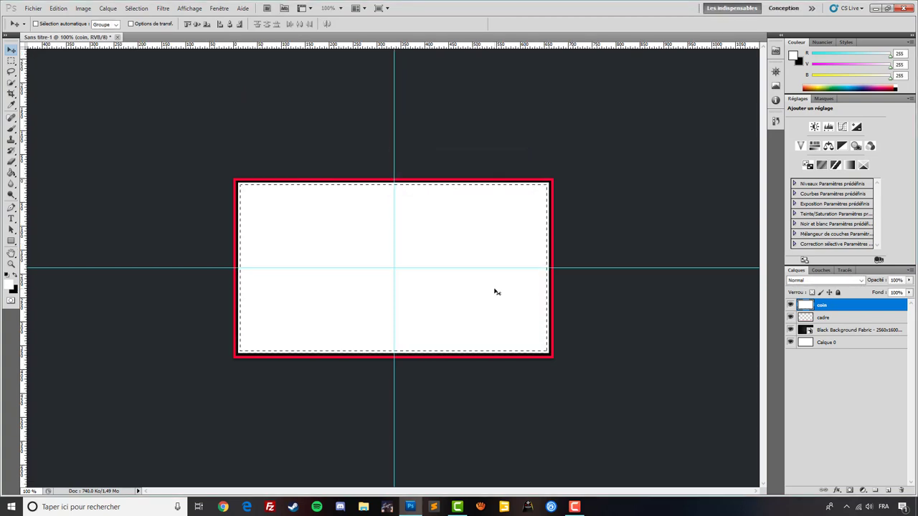
key(Delete)
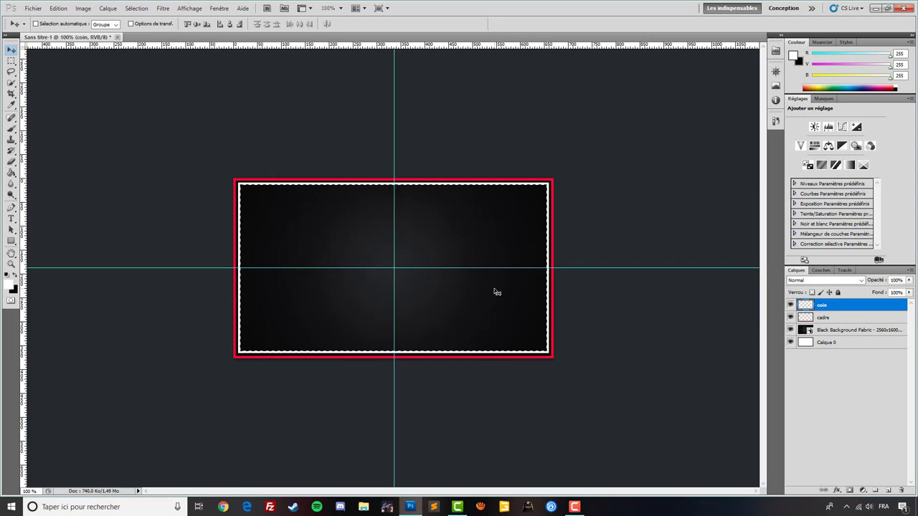
Deselect and add vertical guides just inside the frame's left and right edges
key(ctrl+d)
drag(25, 167, 272, 165)
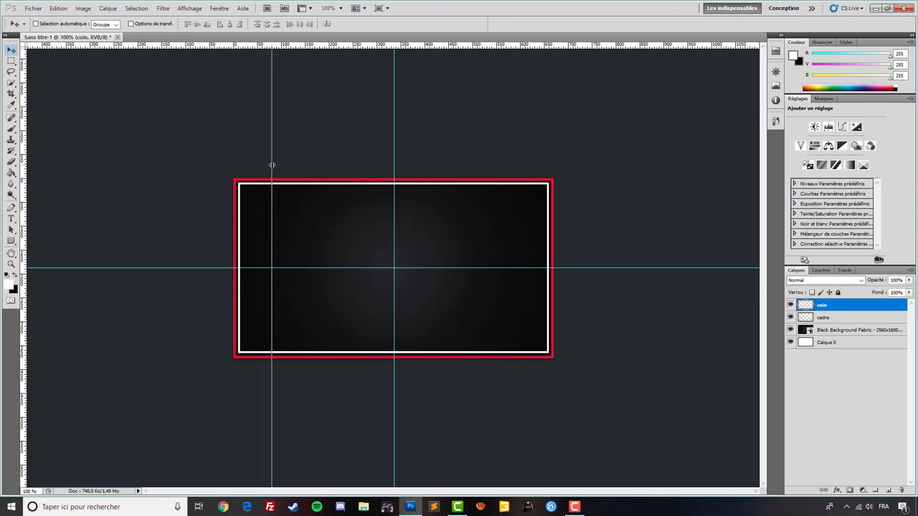
drag(272, 166, 272, 165)
drag(25, 190, 510, 180)
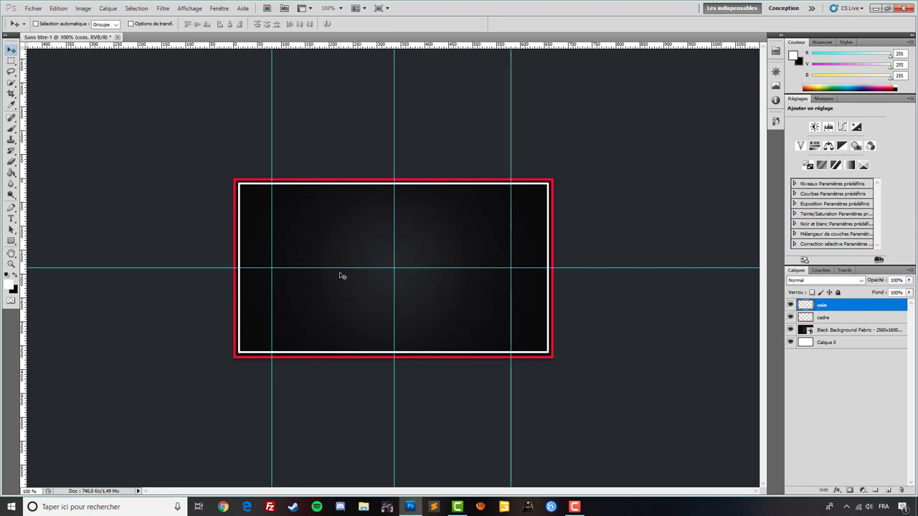
Remove the centre guides and add horizontal guides near the frame's top and bottom
drag(343, 268, 341, 46)
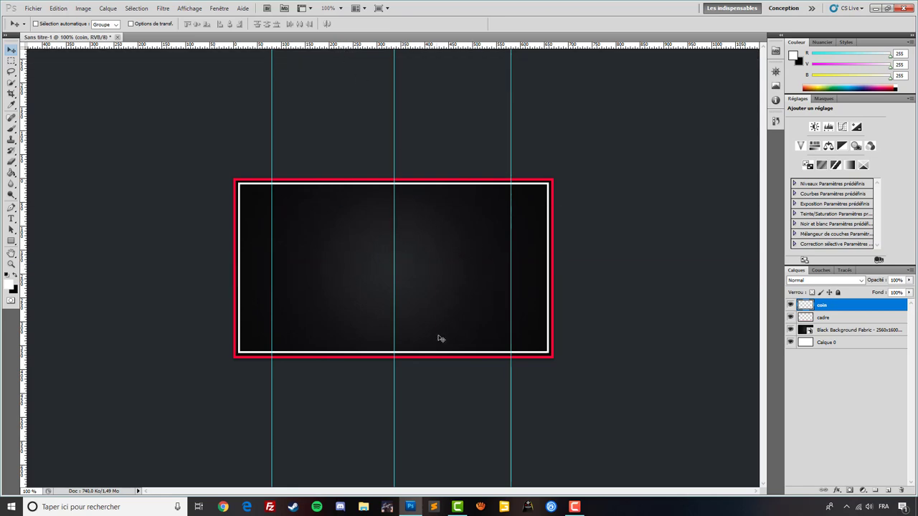
key(ctrl+alt+z)
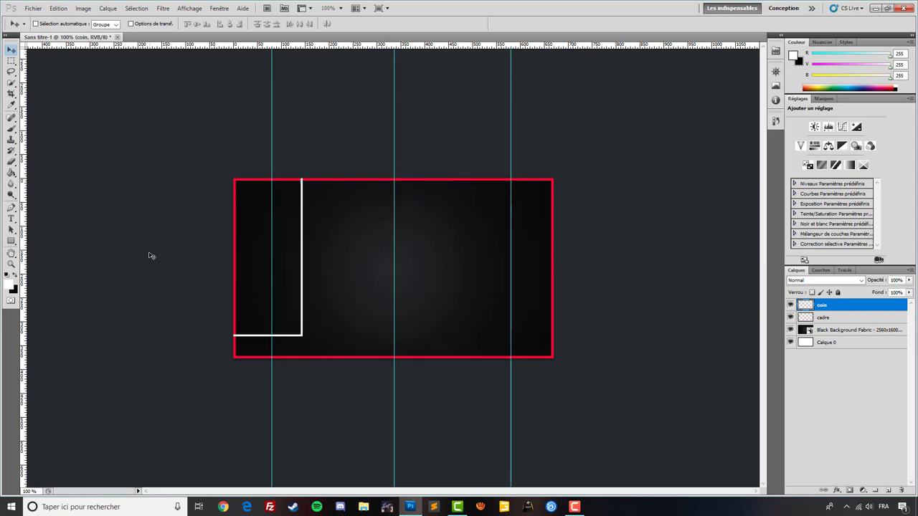
key(ctrl+shift+z)
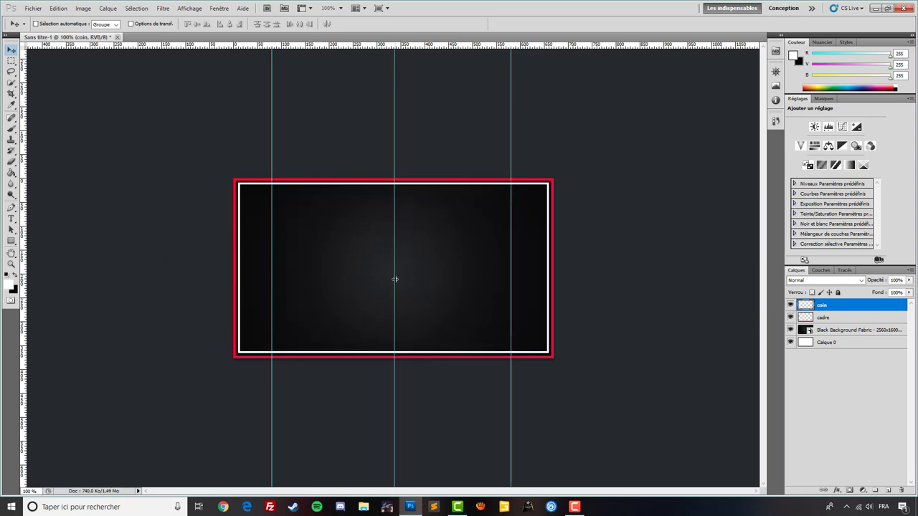
drag(395, 279, 24, 272)
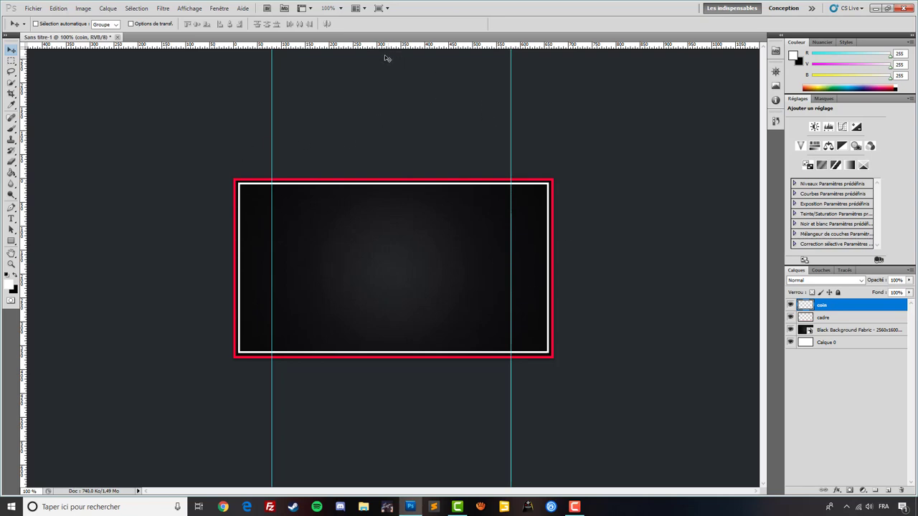
drag(384, 48, 383, 217)
drag(441, 47, 421, 322)
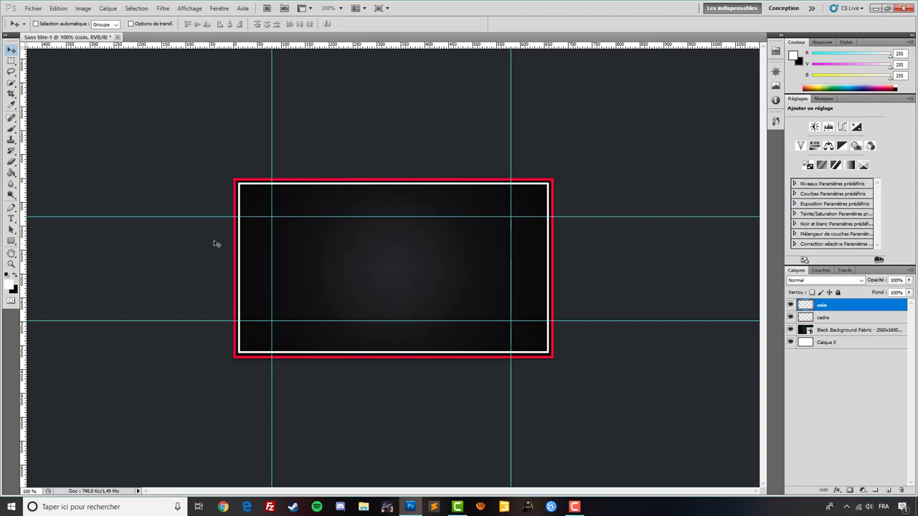
Set the marquee style to Normal and delete the top and bottom line spans between the vertical guides
click(12, 62)
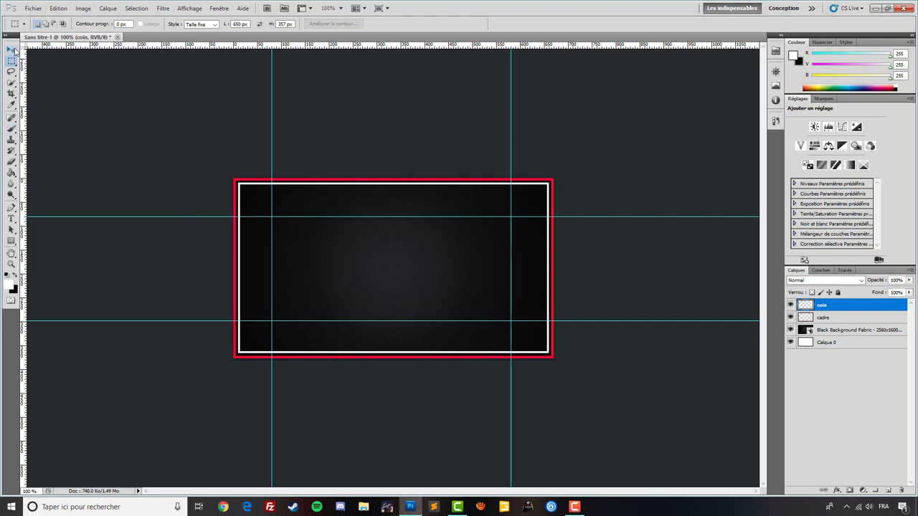
drag(12, 62, 50, 63)
click(200, 25)
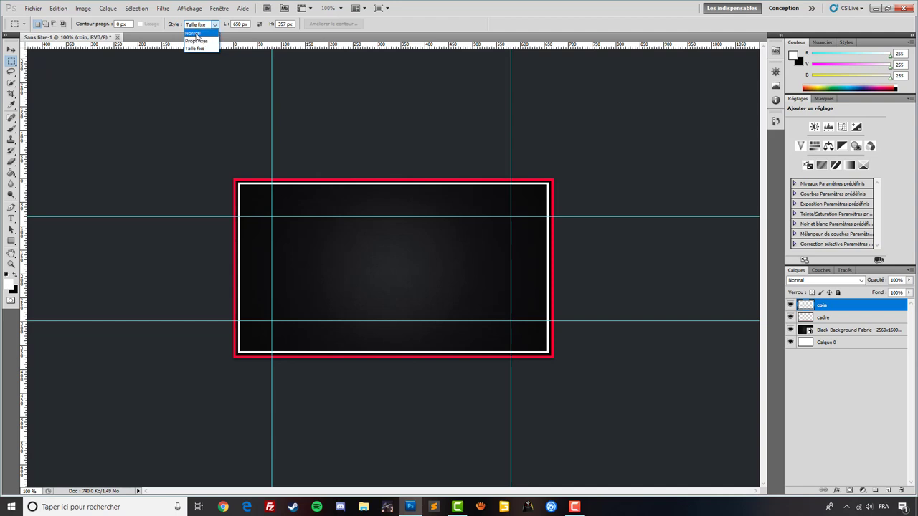
click(195, 34)
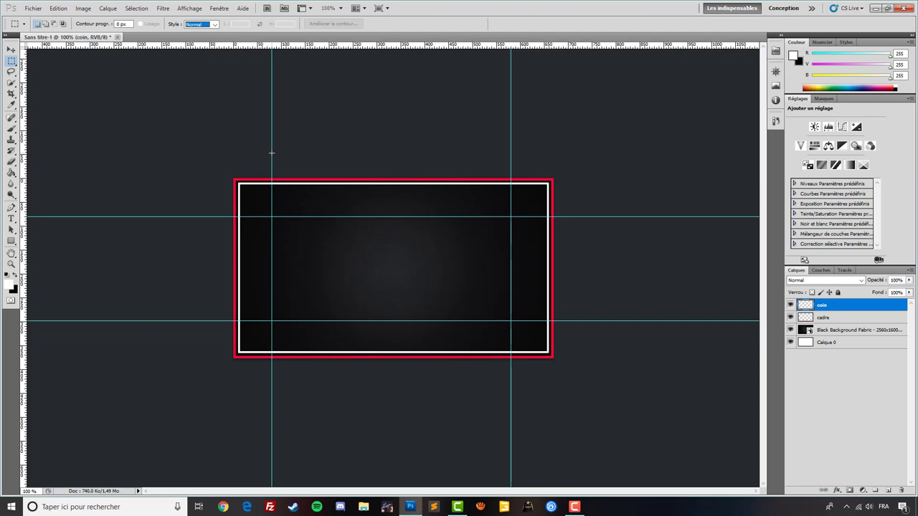
click(281, 174)
drag(319, 227, 408, 270)
mouse_move(494, 372)
mouse_down()
mouse_move(287, 193)
mouse_move(511, 372)
mouse_up()
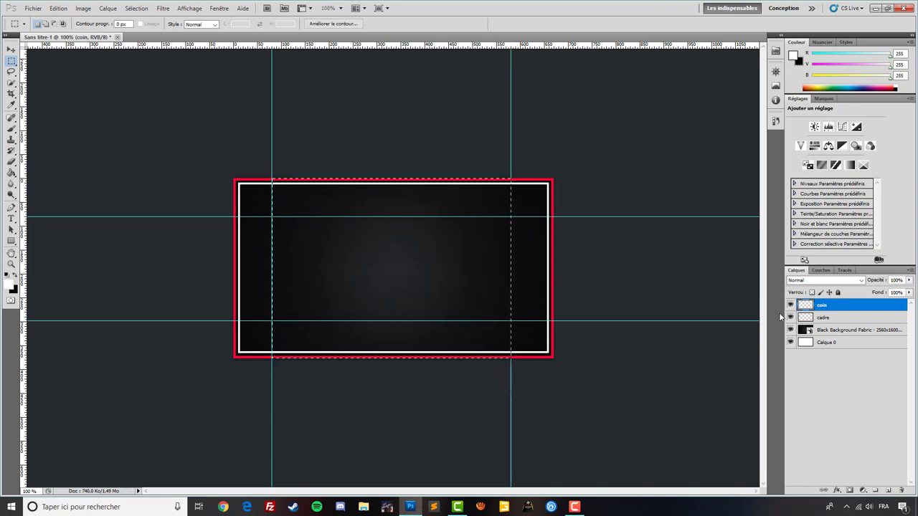
key(Delete)
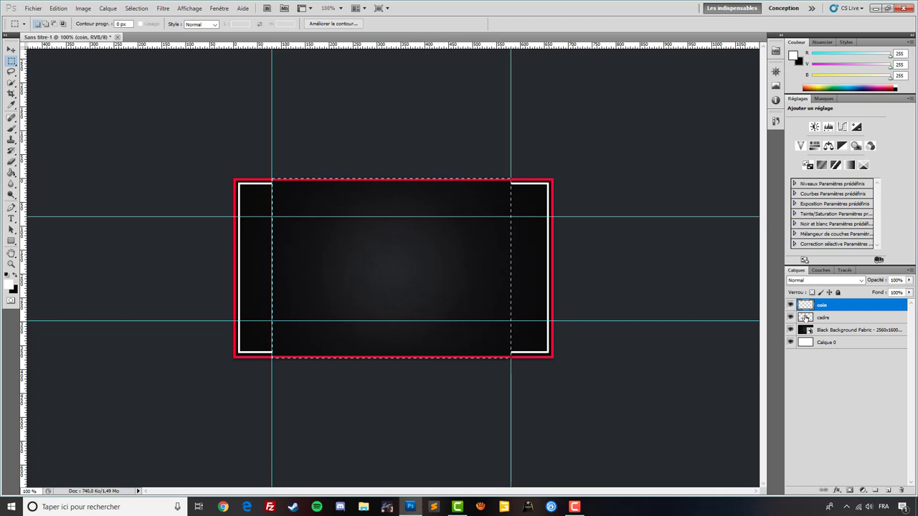
key(ctrl+d)
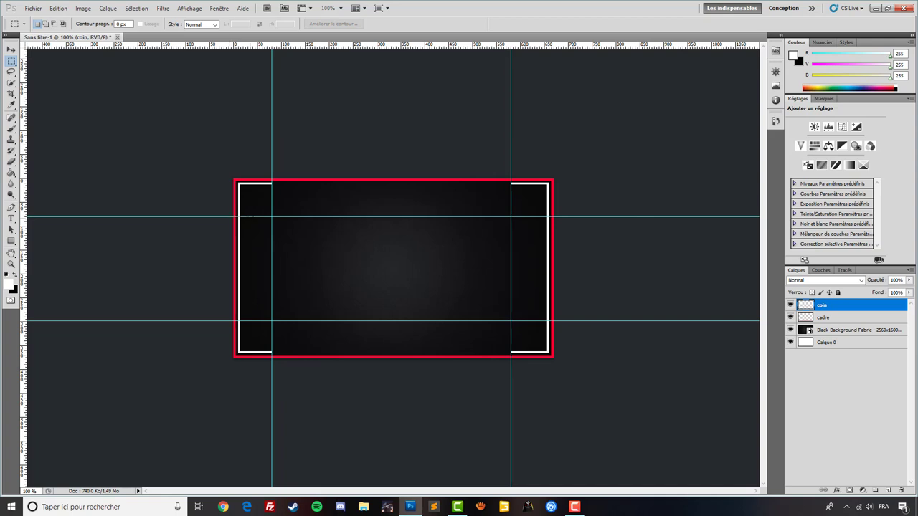
Delete the side line spans between the horizontal guides, then clear all guides
drag(271, 238, 554, 321)
key(Delete)
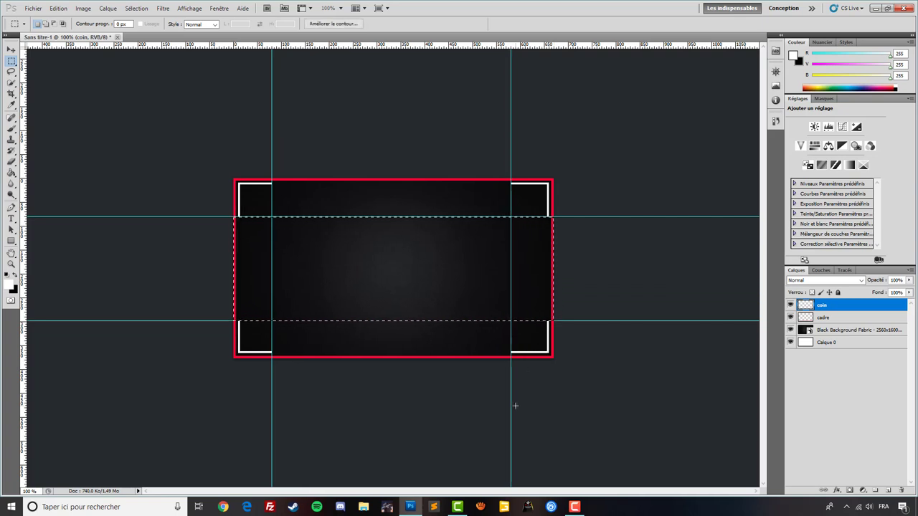
key(ctrl+d)
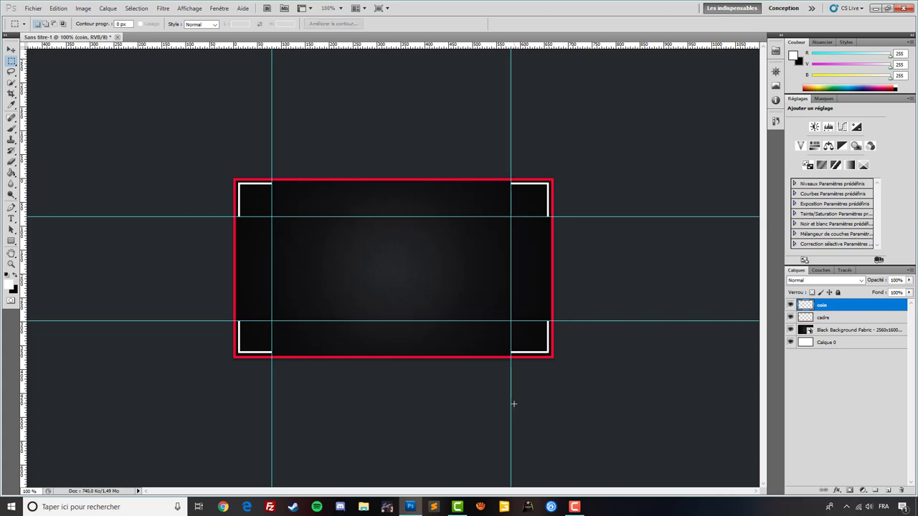
click(12, 49)
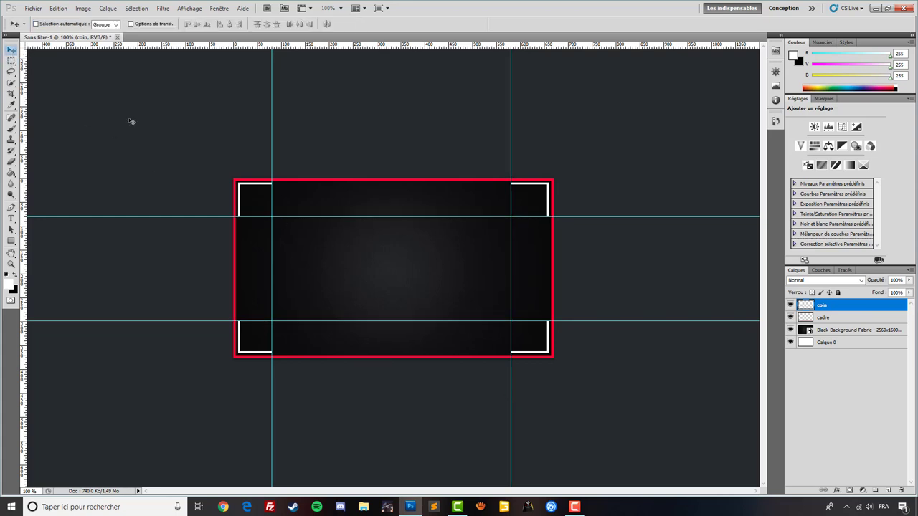
drag(272, 258, 17, 255)
drag(514, 266, 17, 254)
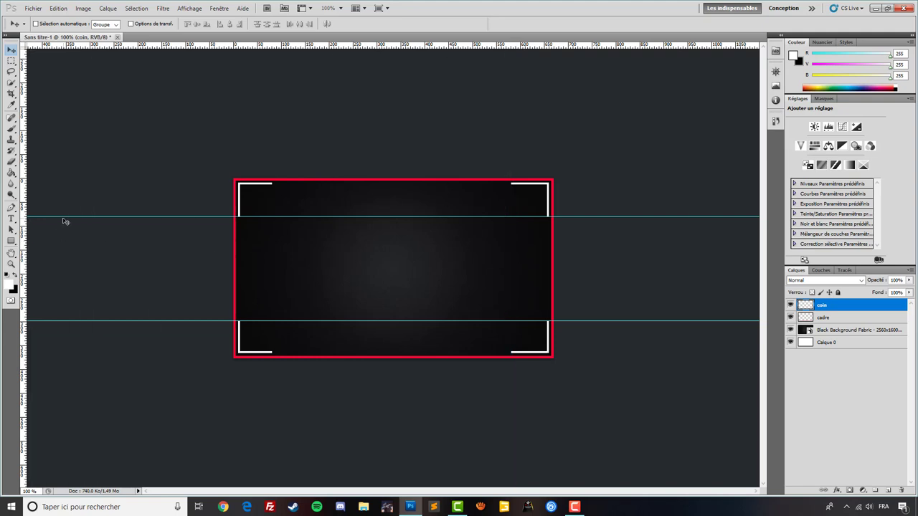
key(ctrl+semicolon)
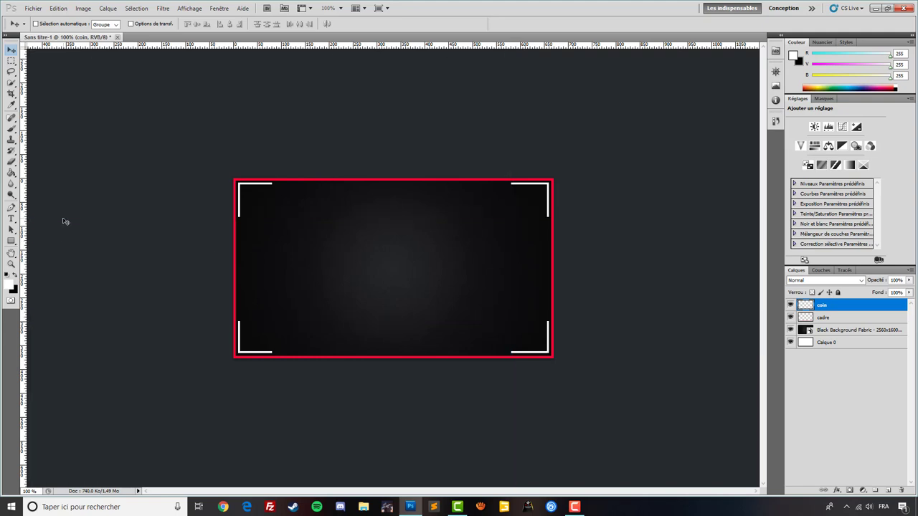
click(11, 241)
click(74, 276)
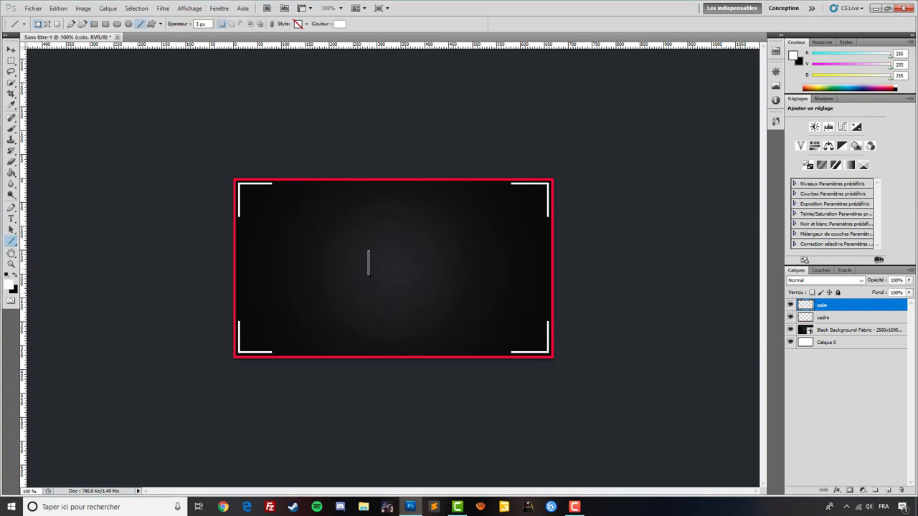
drag(368, 251, 369, 251)
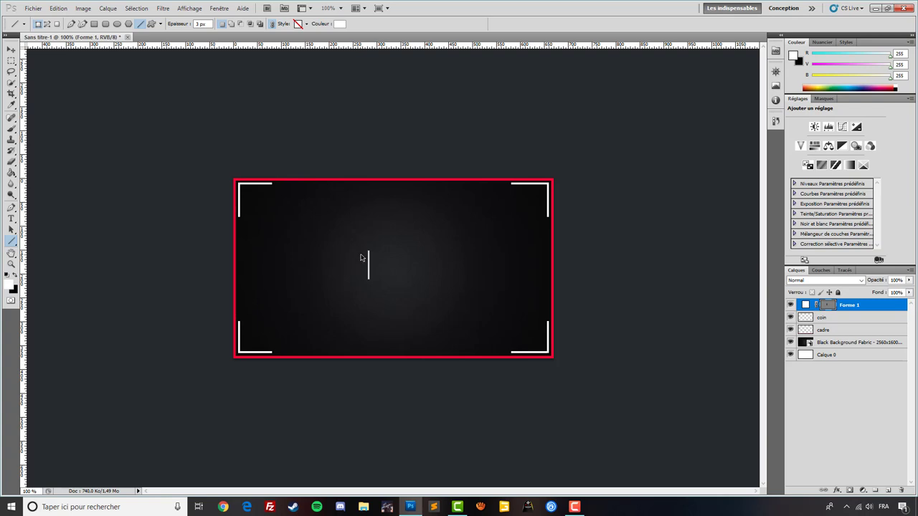
key(ctrl+j)
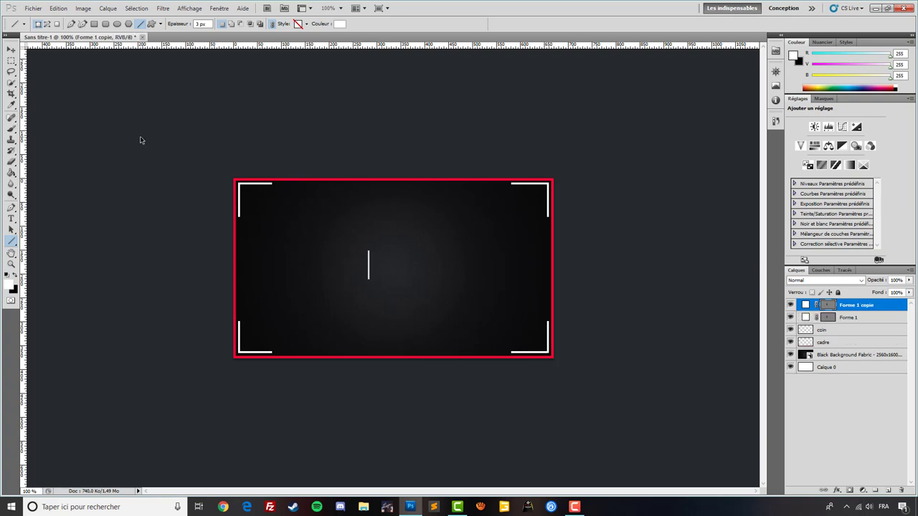
key(ctrl+t)
drag(422, 281, 361, 313)
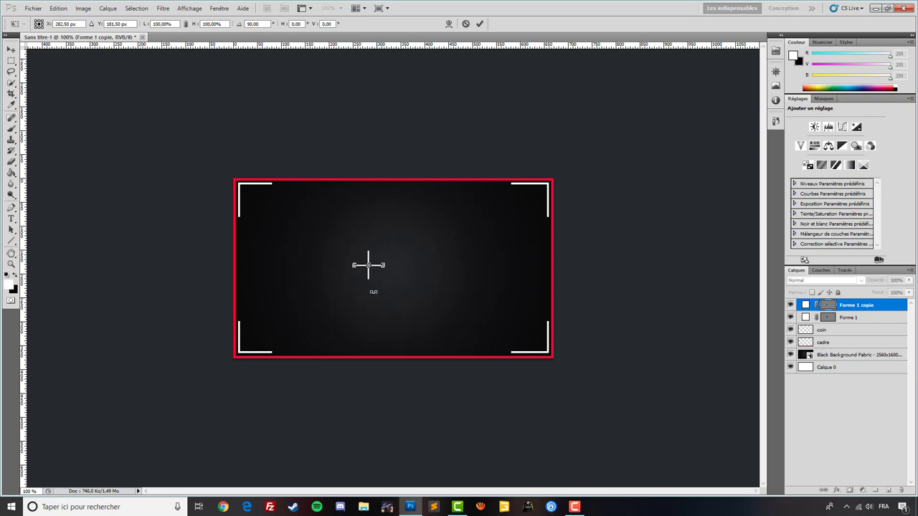
key(Return)
key(v)
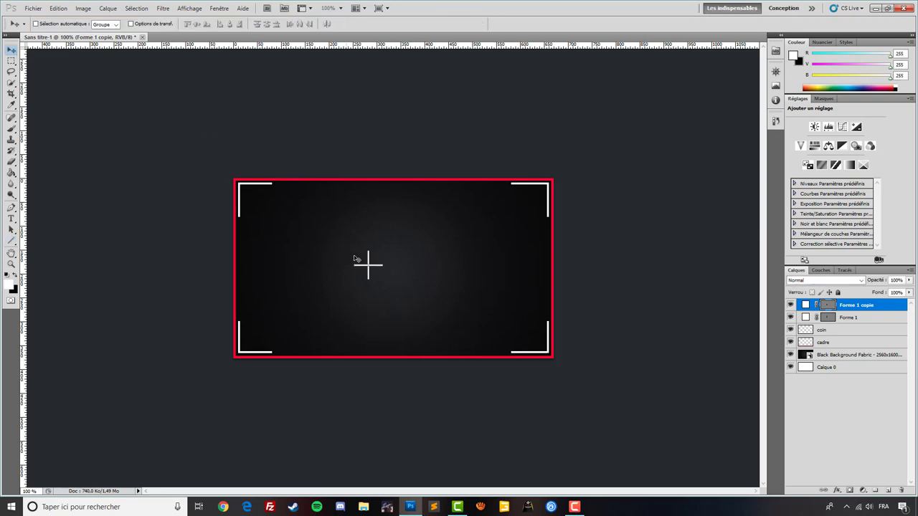
drag(377, 278, 388, 266)
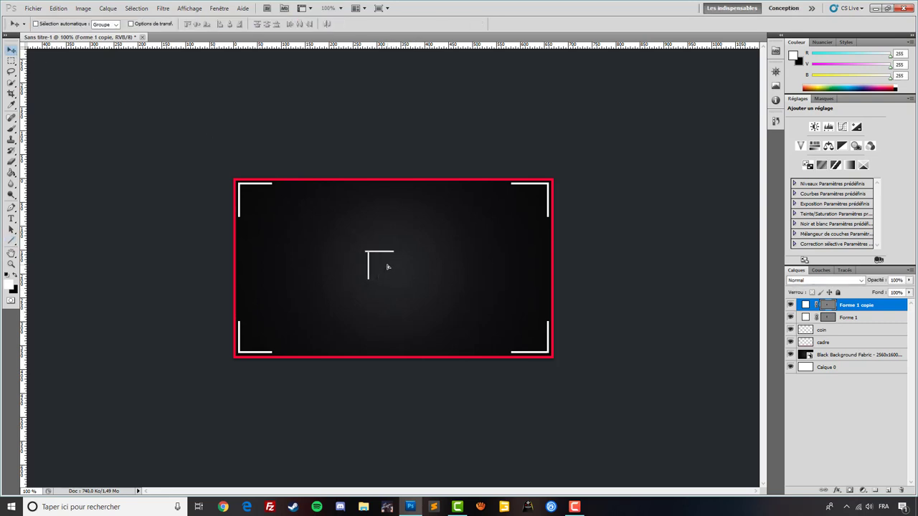
click(11, 265)
click(373, 271)
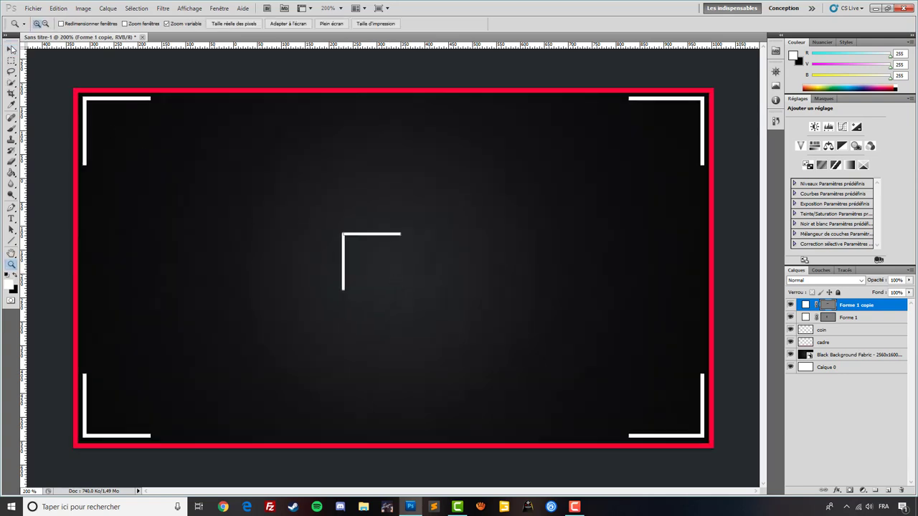
click(12, 49)
drag(392, 254, 385, 253)
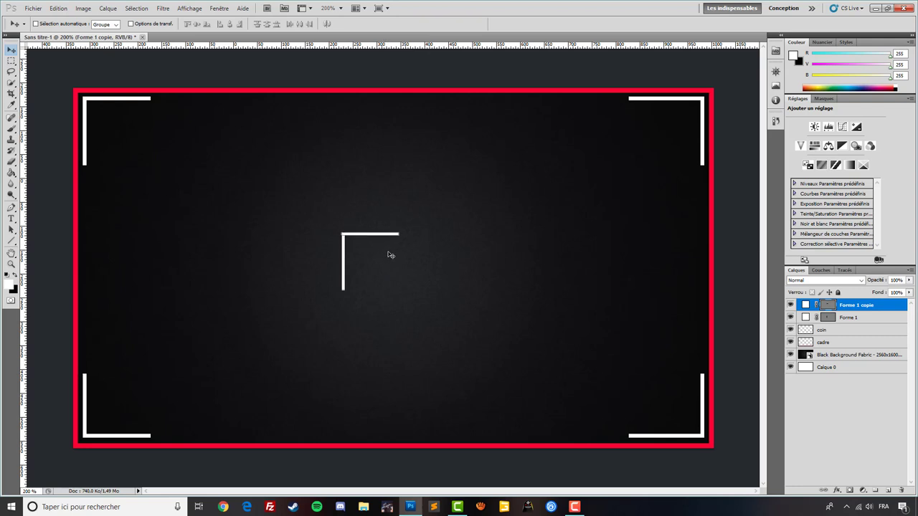
click(826, 329)
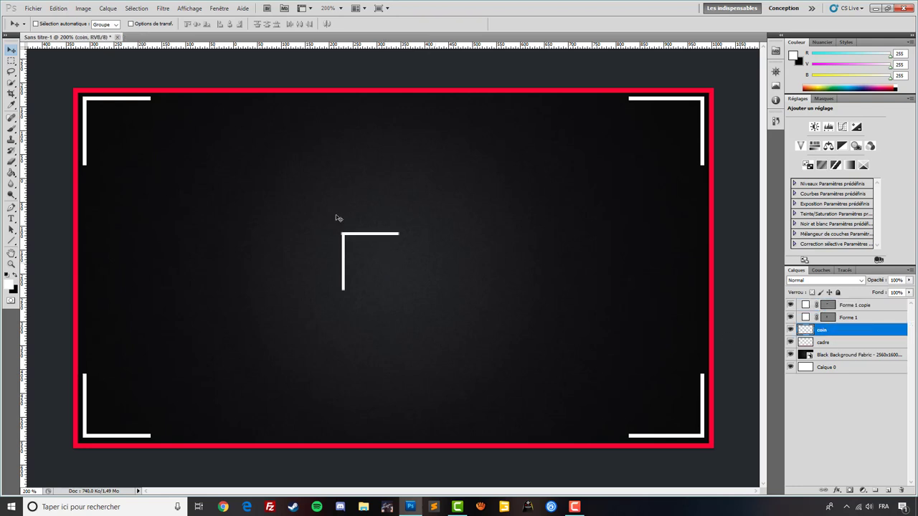
key(Right)
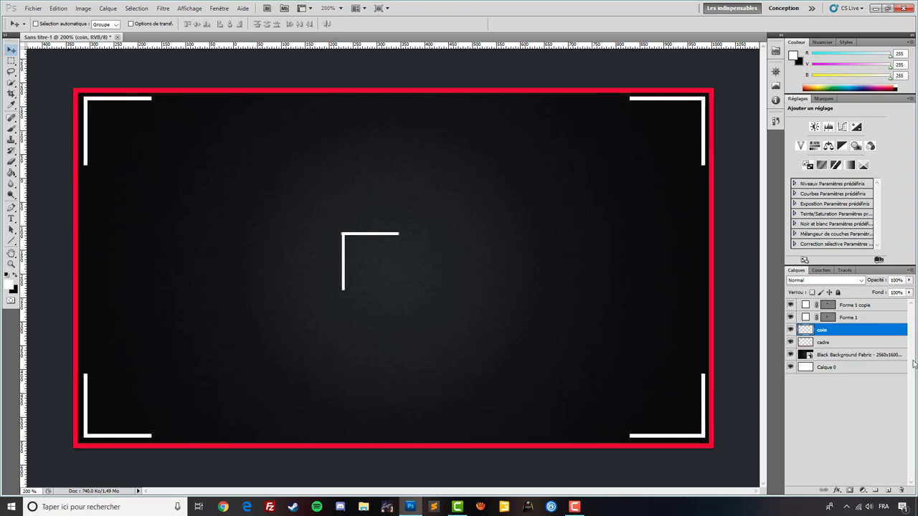
key(Right)
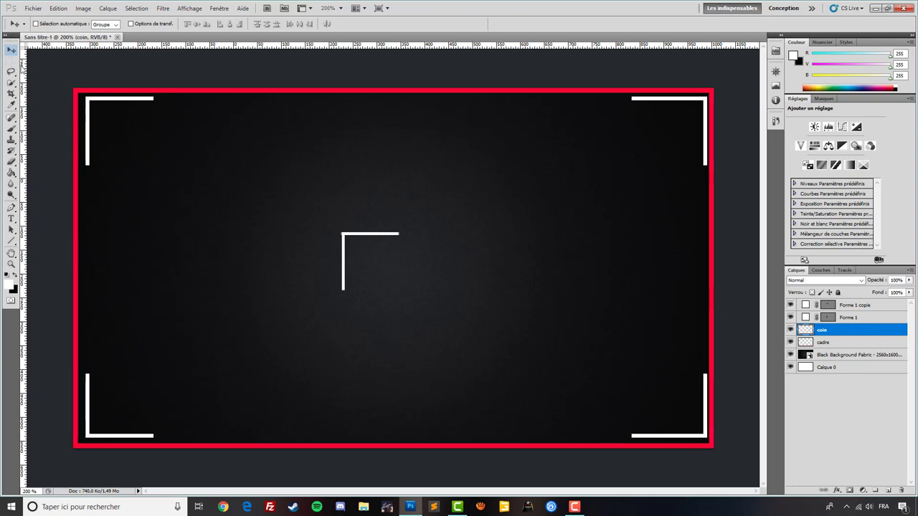
key(Left)
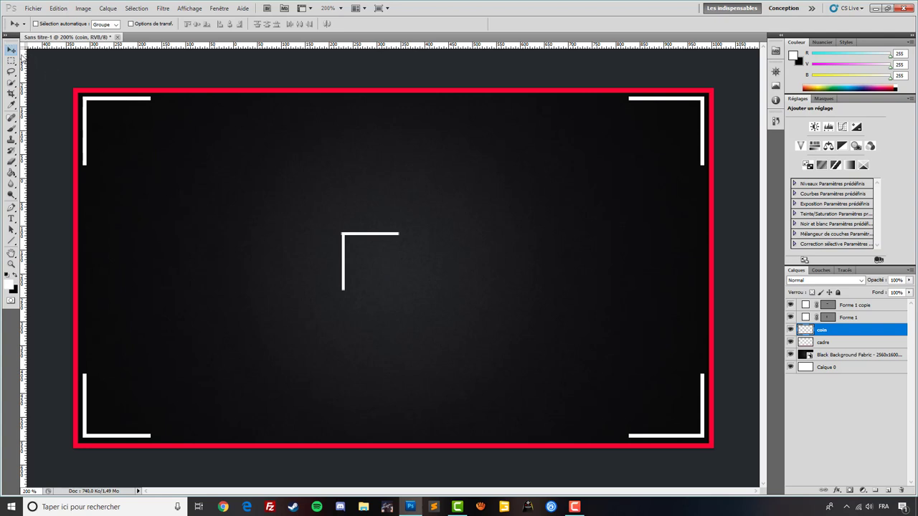
click(861, 309)
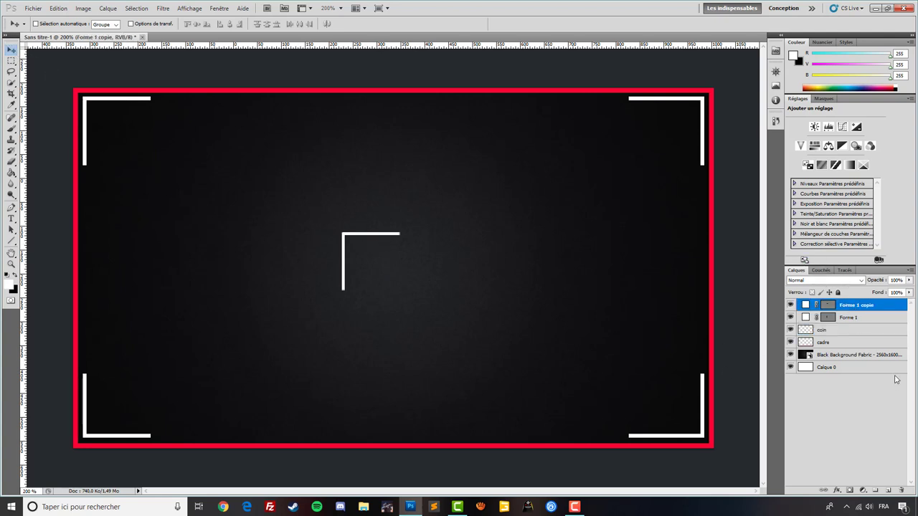
shift+click(864, 319)
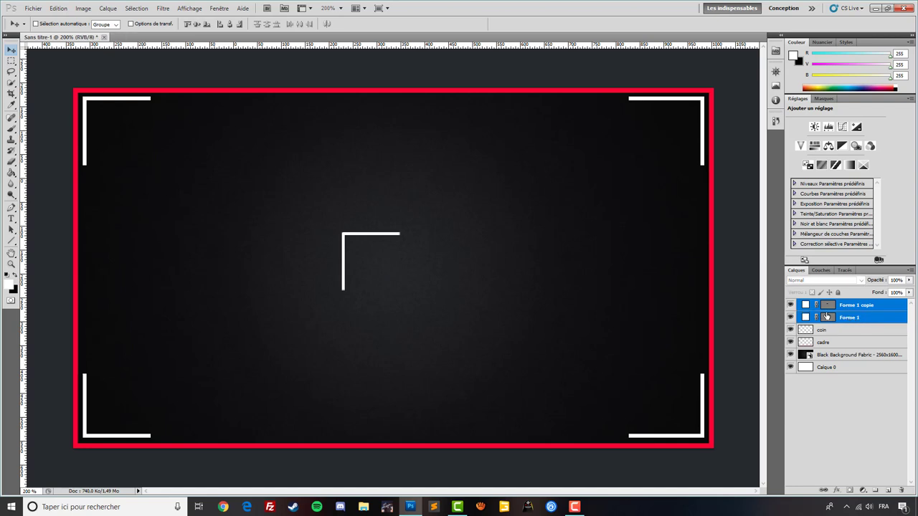
right_click(853, 321)
key(Escape)
key(ctrl+g)
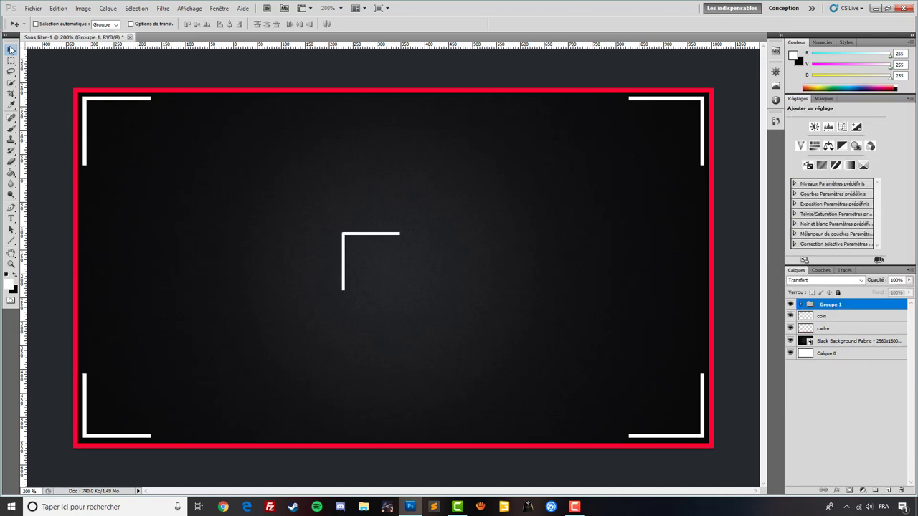
drag(373, 273, 151, 165)
key(Delete)
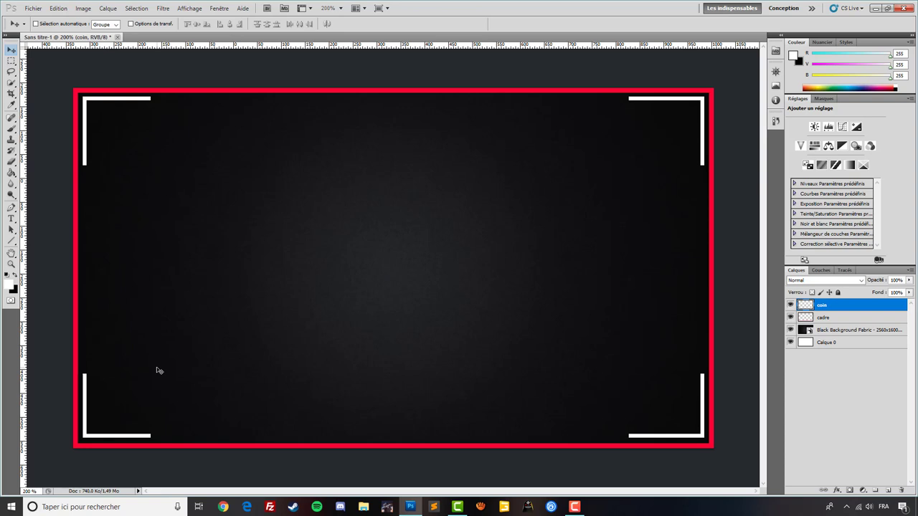
Zoom to 100% and try a 68 px brush dab in the sampled frame red, then undo it
click(11, 264)
right_click(358, 219)
click(402, 273)
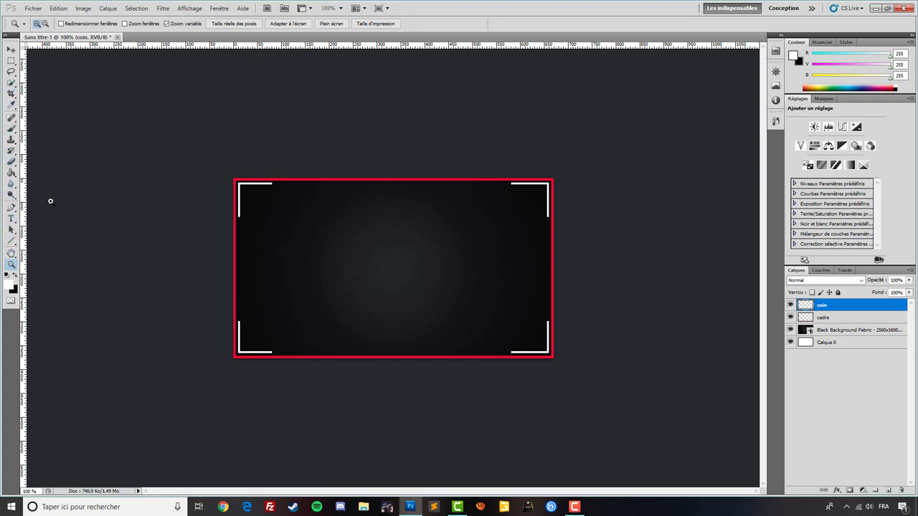
click(11, 129)
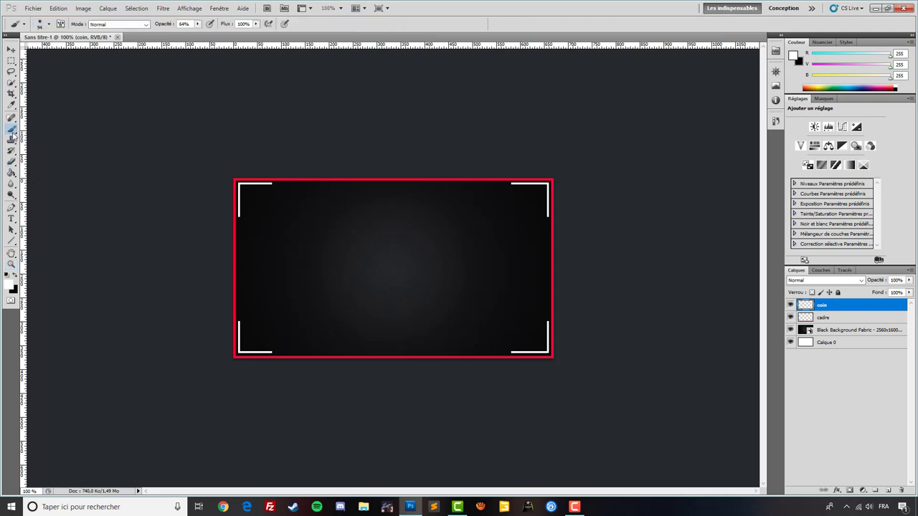
click(49, 24)
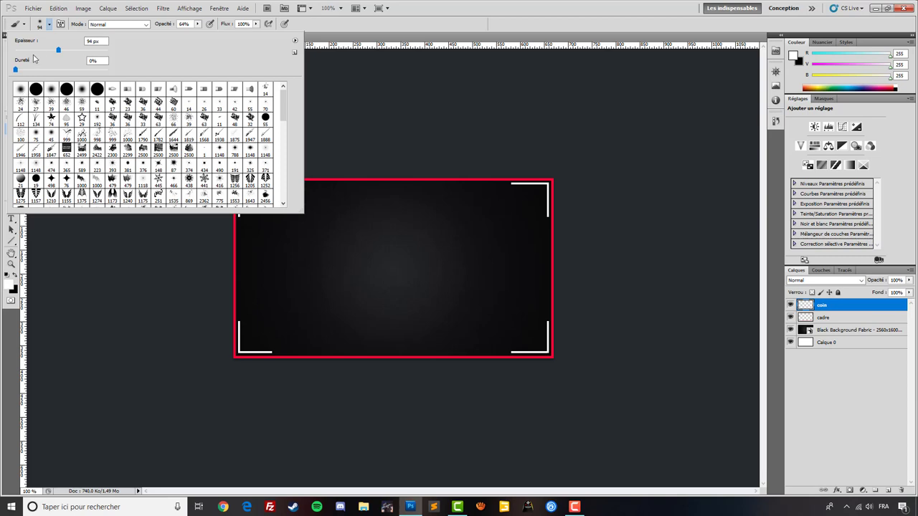
click(339, 30)
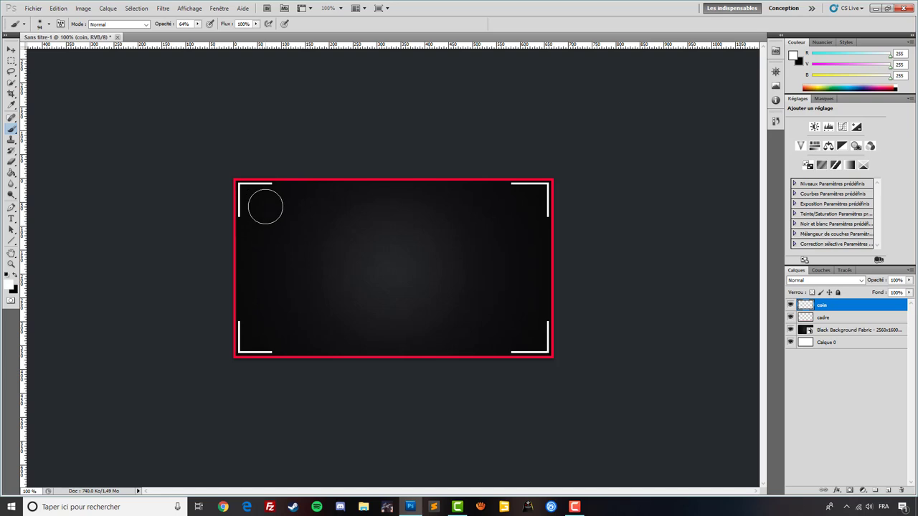
right_click(265, 206)
drag(289, 219, 279, 219)
click(11, 286)
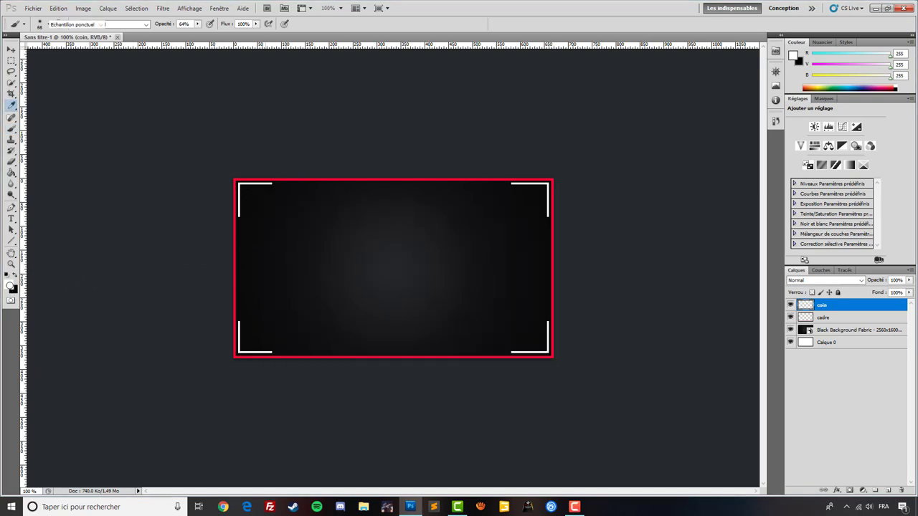
click(485, 355)
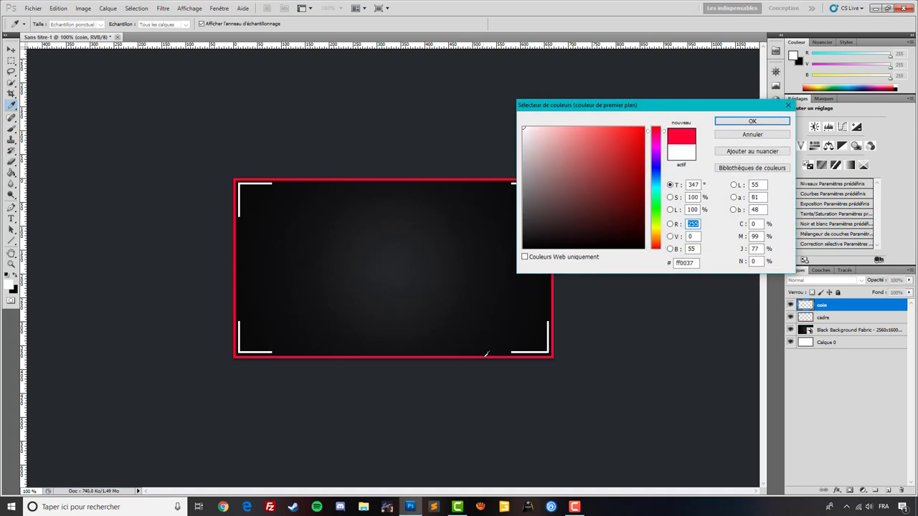
click(752, 121)
click(267, 207)
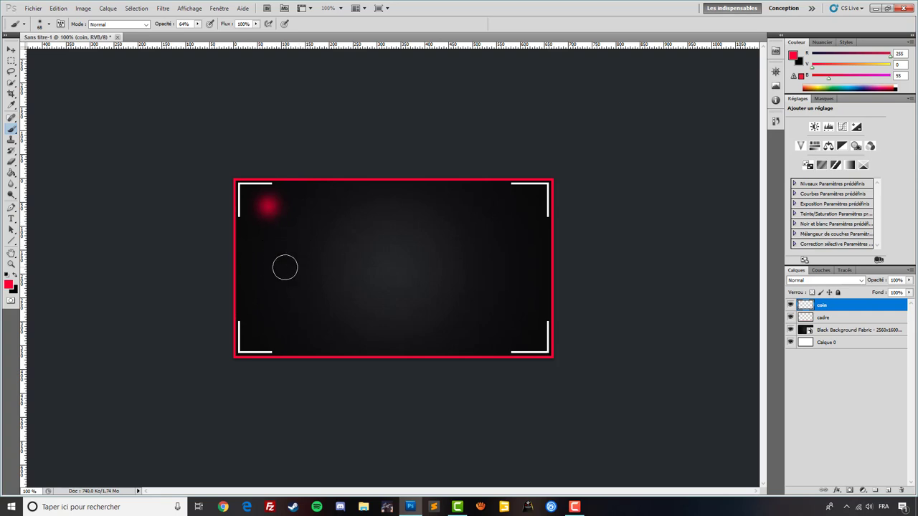
key(ctrl+z)
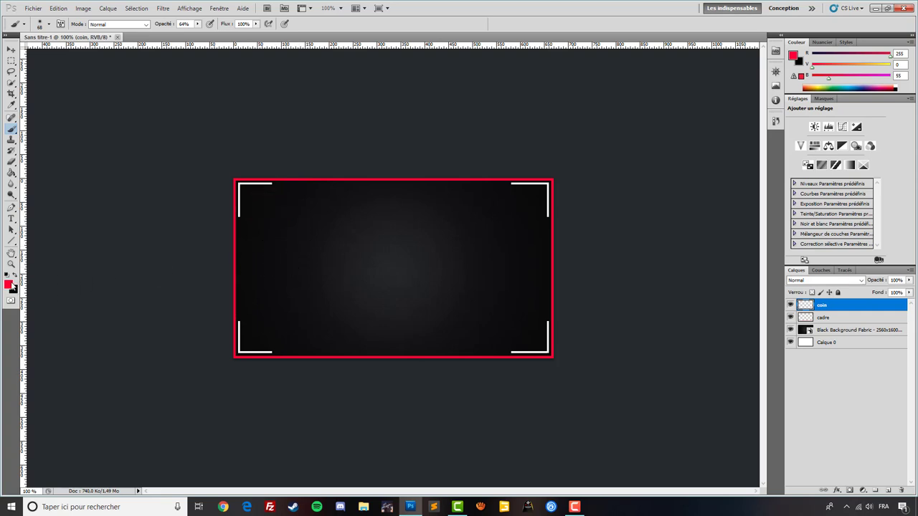
Paint a soft 48 px pure red (ff0000) dot near the top-left corner bracket
click(8, 285)
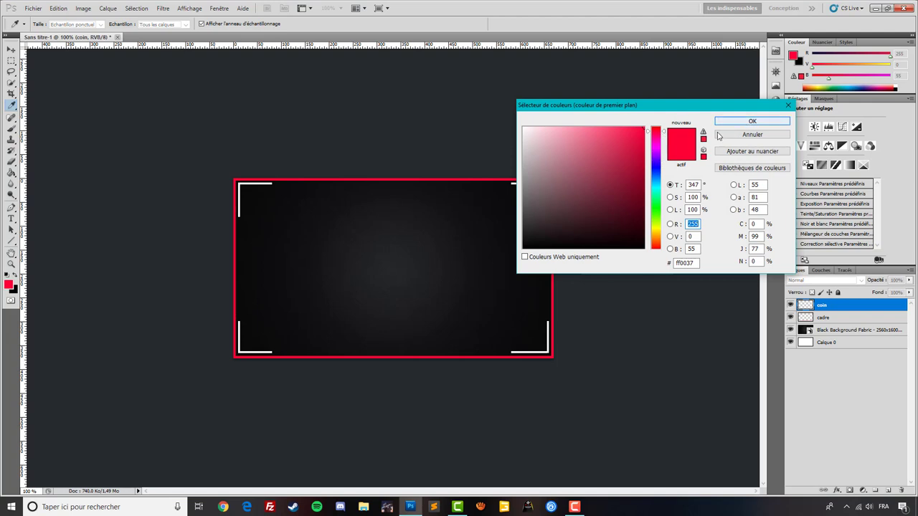
click(656, 127)
click(750, 122)
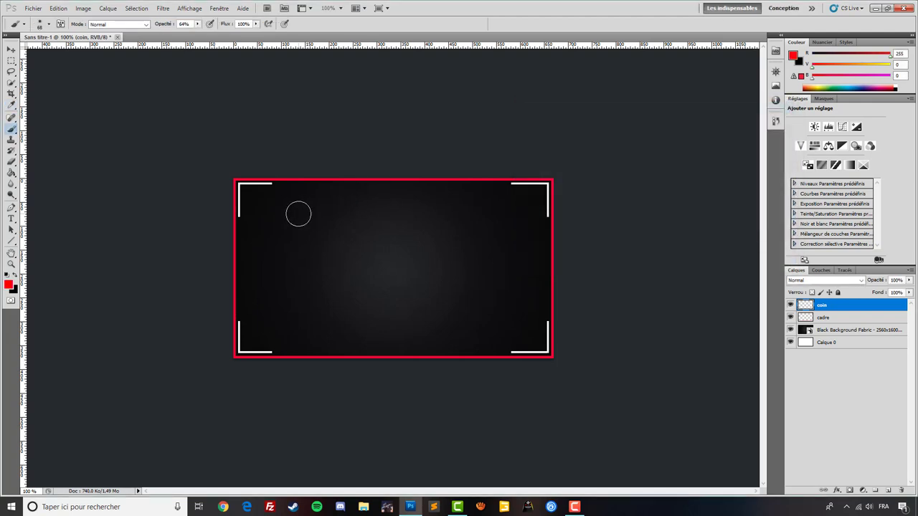
right_click(297, 213)
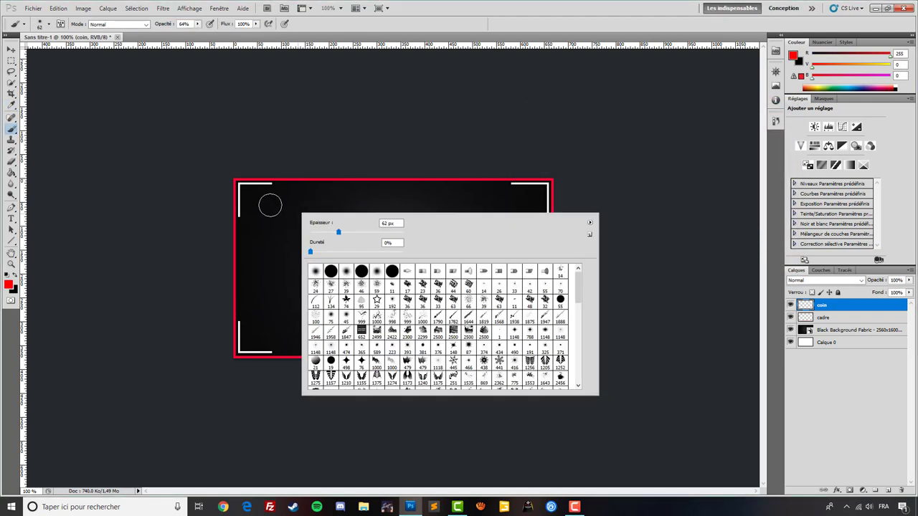
drag(320, 225, 307, 227)
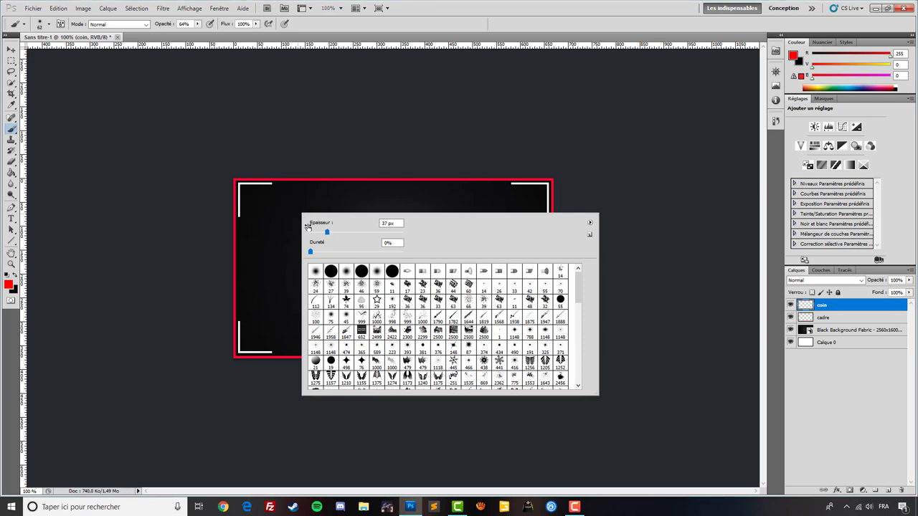
click(263, 202)
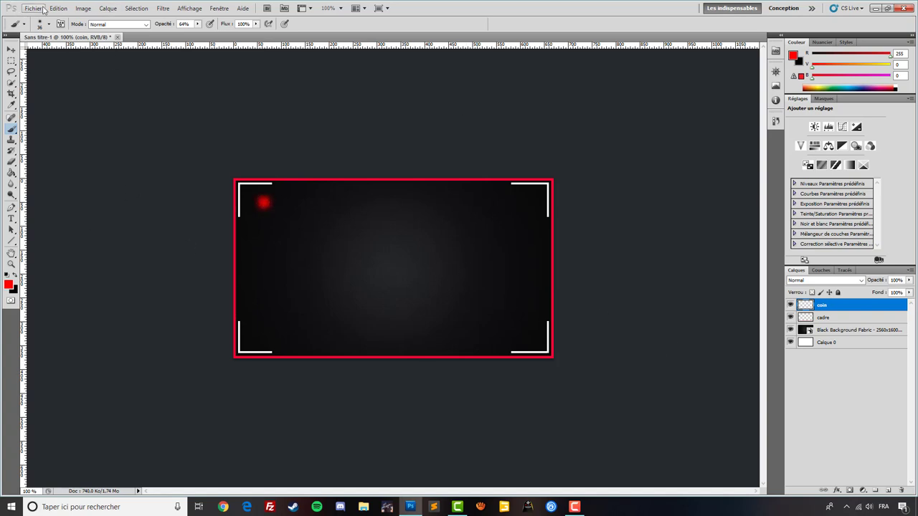
click(10, 219)
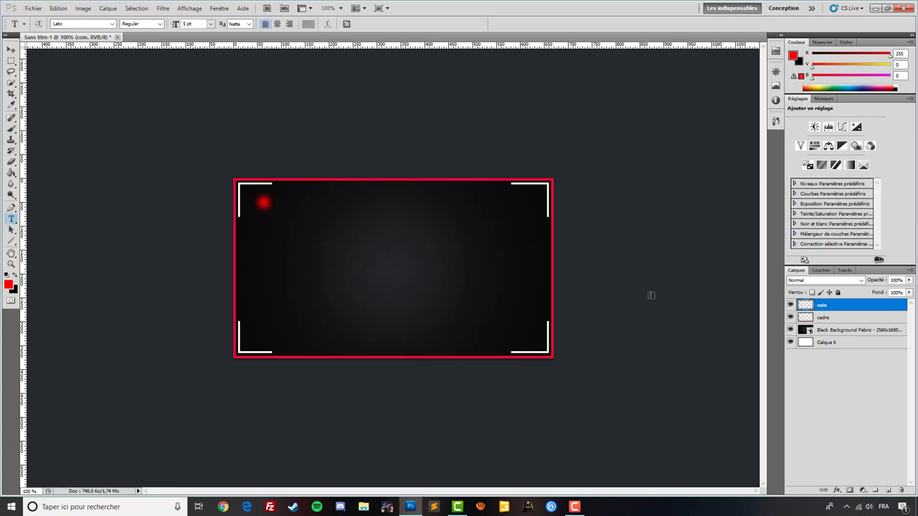
Type REC beside the dot with the Horizontal Type tool, coloured white at 7 pt
right_click(12, 220)
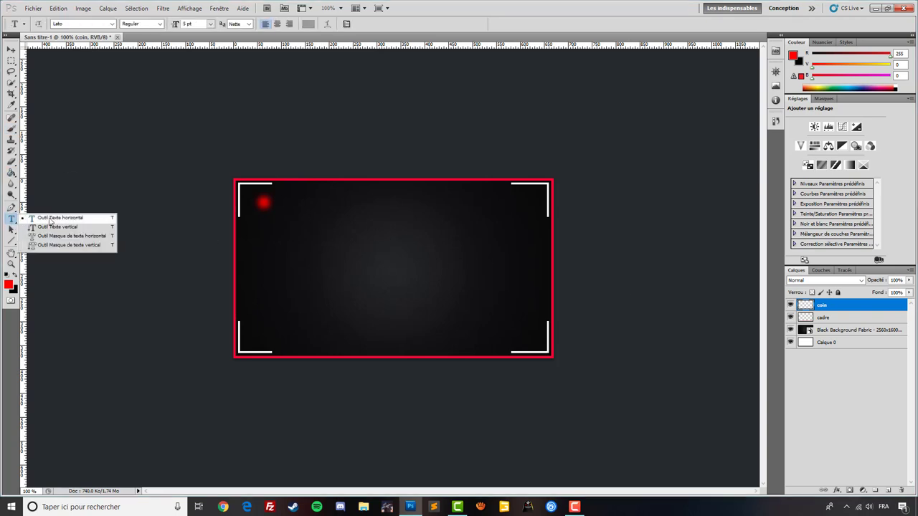
click(61, 218)
click(316, 209)
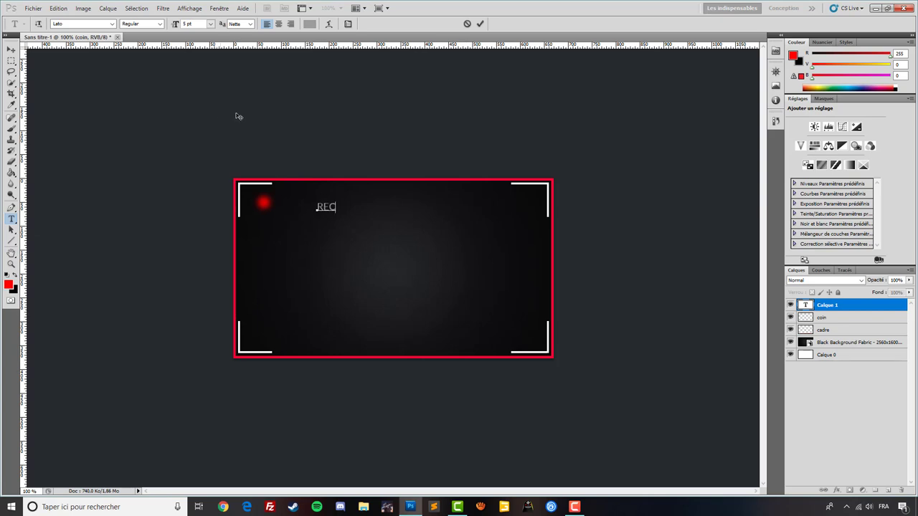
drag(339, 207, 317, 208)
click(309, 24)
click(523, 128)
click(731, 122)
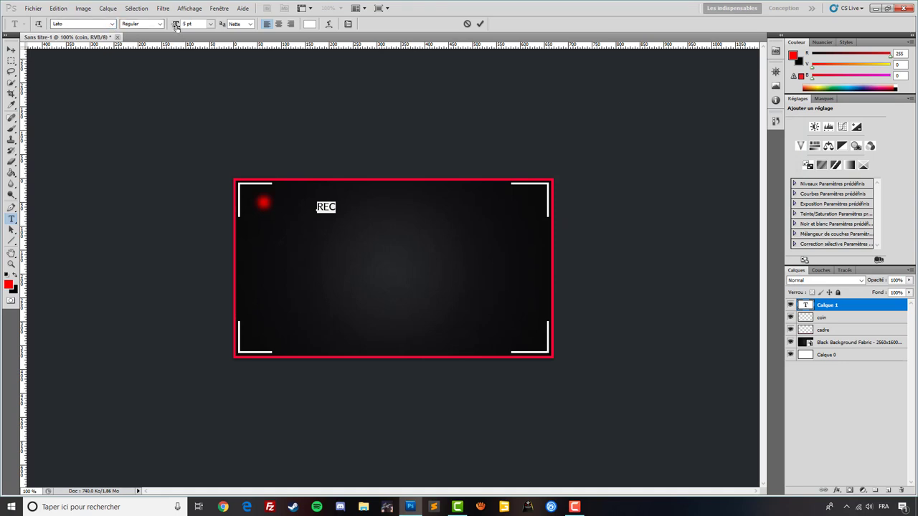
drag(176, 26, 180, 25)
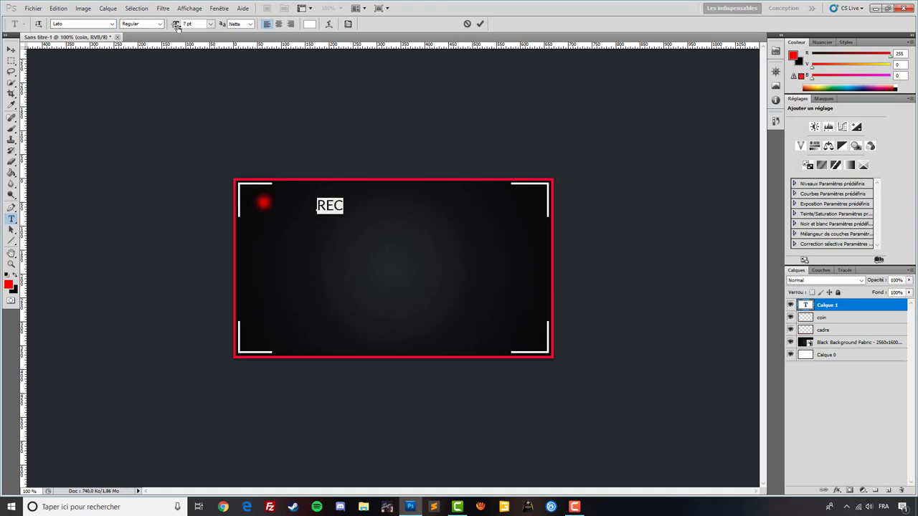
Move the REC text next to the red dot and minimise Photoshop
click(10, 50)
drag(331, 219, 292, 218)
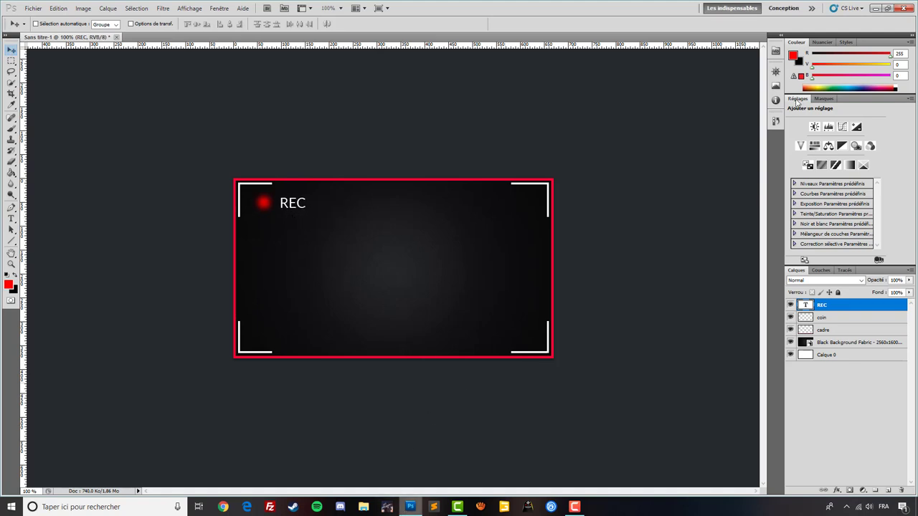
click(875, 8)
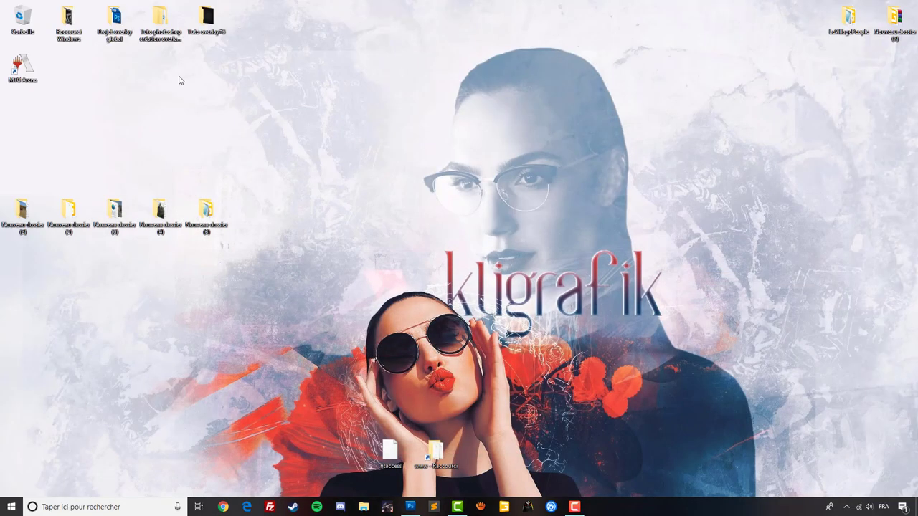
Navigate to the Cam 16.9 folder in Projet overlay global > Projet 006 Overlay #6
double_click(159, 27)
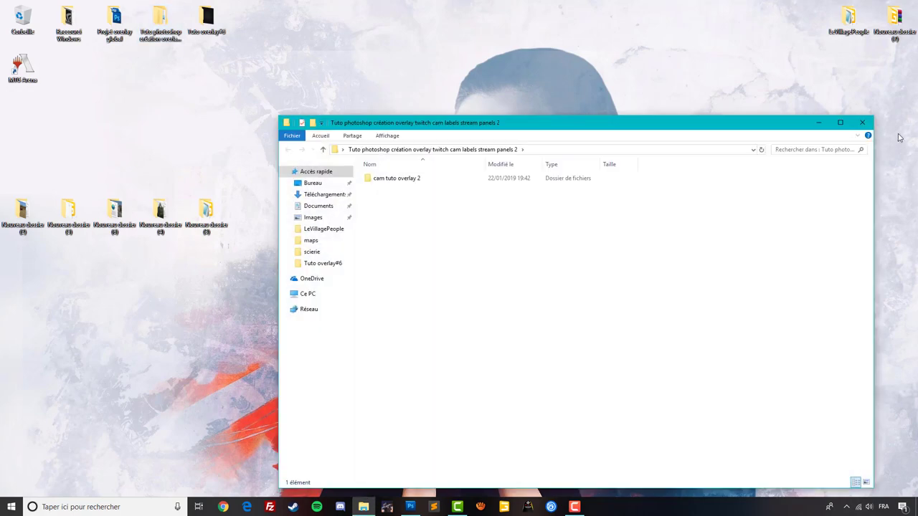
click(862, 122)
double_click(115, 27)
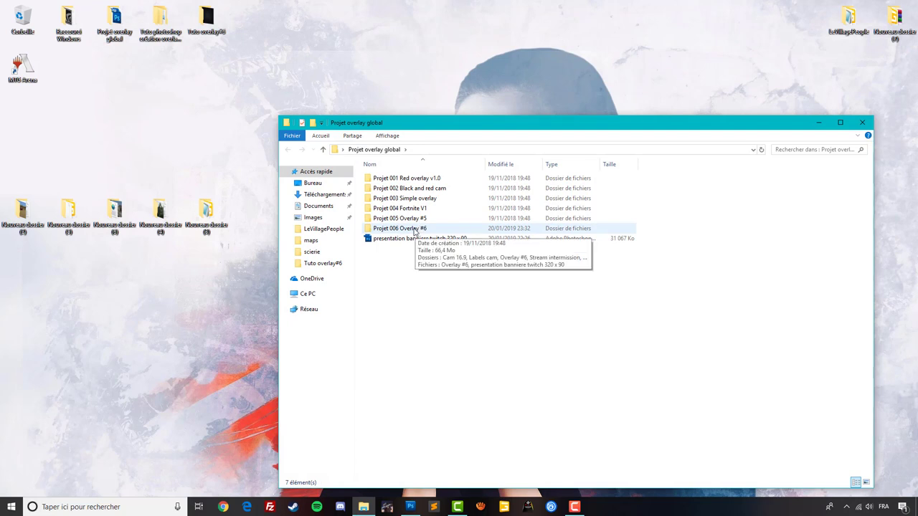
double_click(412, 230)
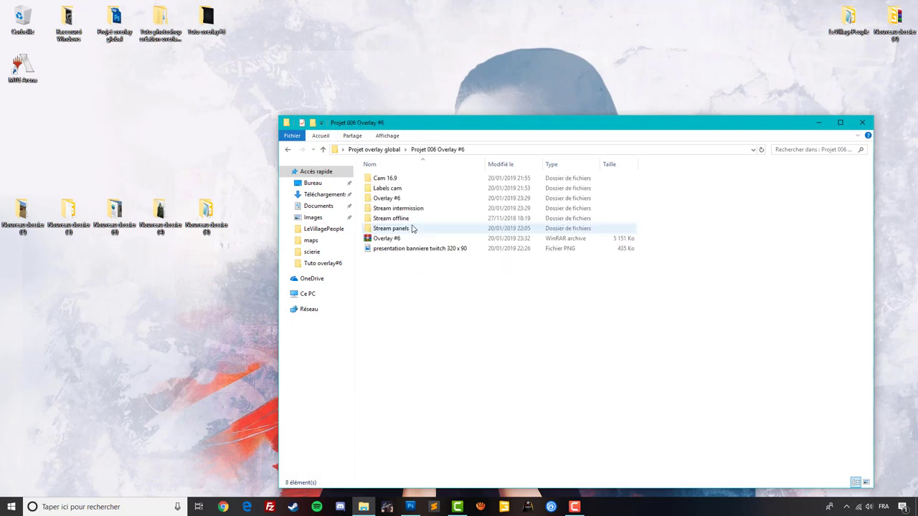
double_click(403, 189)
click(288, 149)
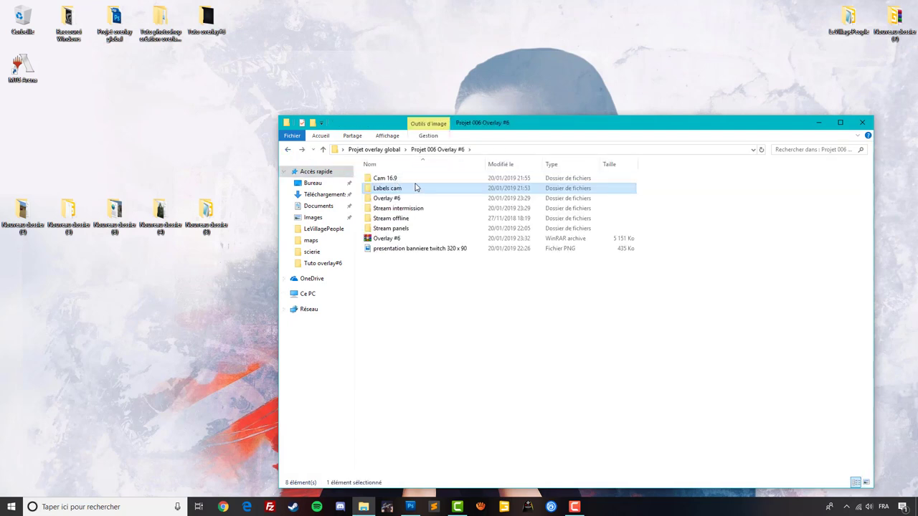
click(409, 181)
double_click(409, 180)
Preview Cam 16.png, close the viewer and bring Photoshop back
double_click(473, 200)
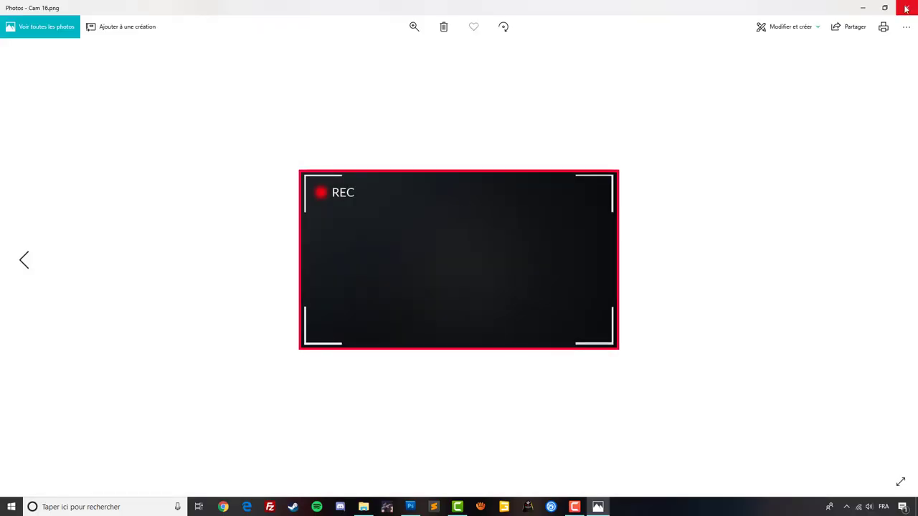
click(905, 9)
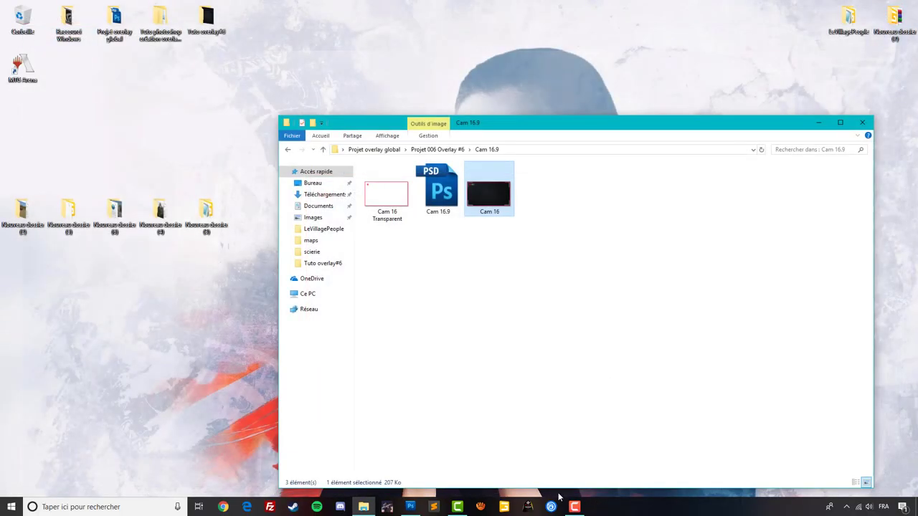
click(409, 507)
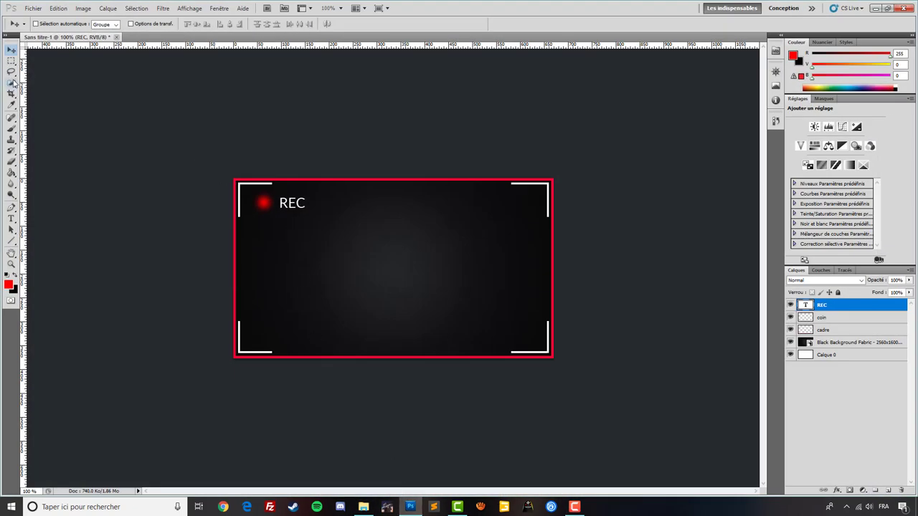
Nudge the REC text left toward the red record dot, leaving only the REC layer selected
key(Left)
key(Left)
key(Left)
shift+click(832, 316)
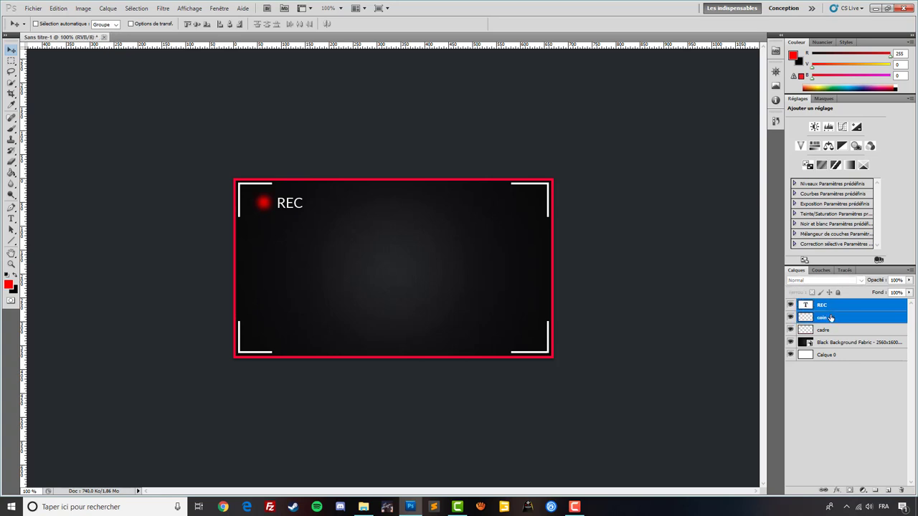
click(830, 317)
click(830, 305)
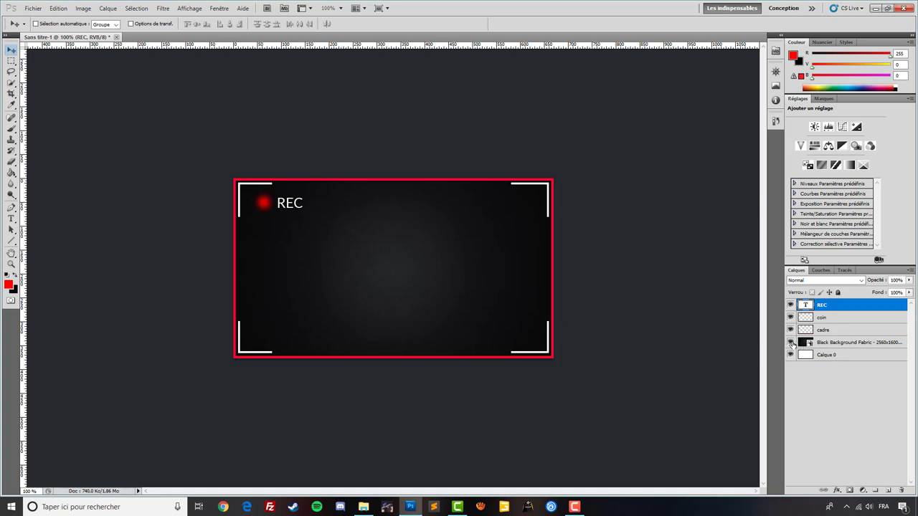
Hide the fabric and white base layers, cancel Save As, then show Black Background Fabric again
click(791, 343)
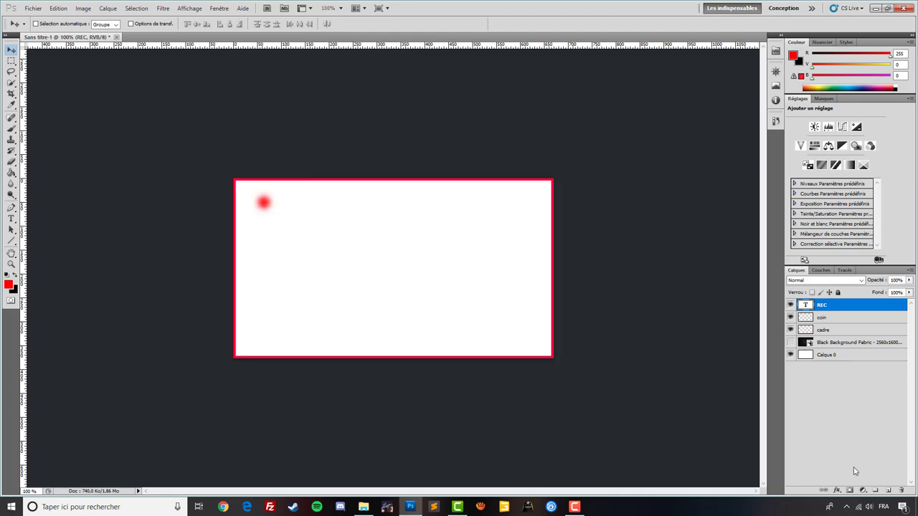
click(790, 355)
click(33, 8)
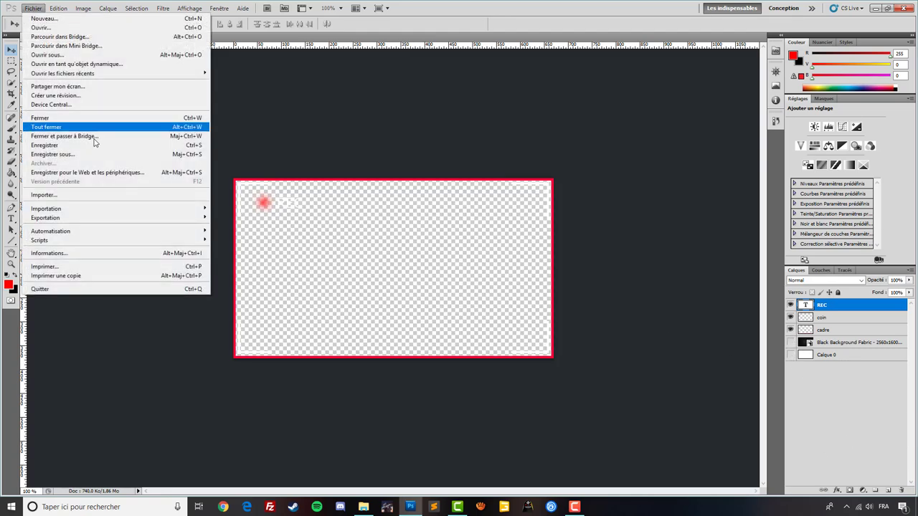
click(94, 153)
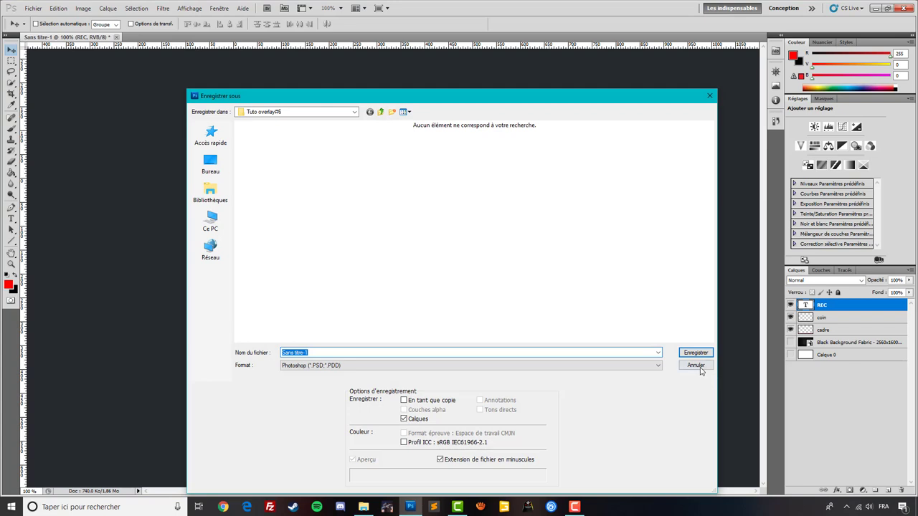
click(694, 365)
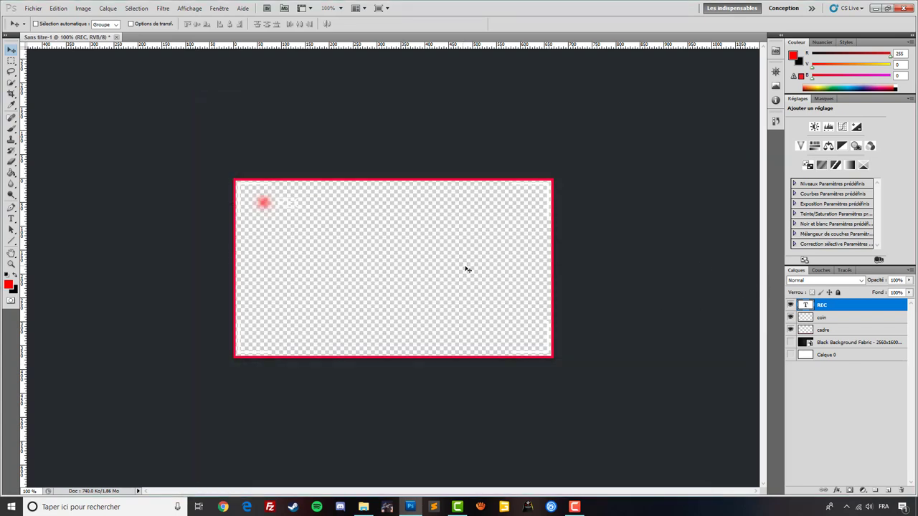
click(791, 342)
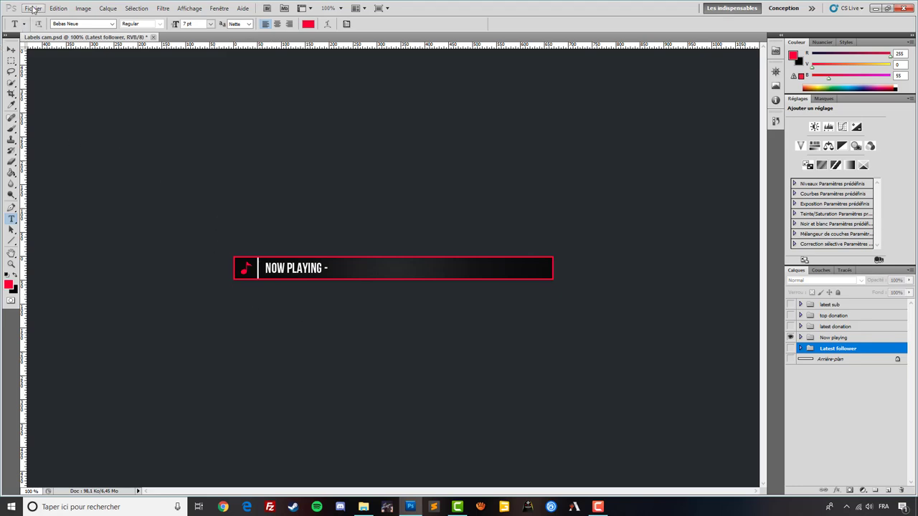
Create a new 670 × 50 px document
click(58, 8)
click(36, 18)
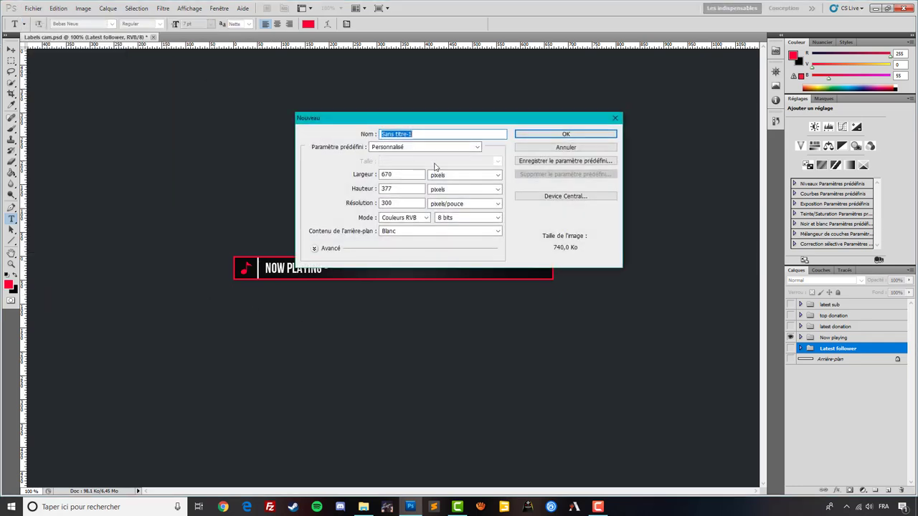
double_click(394, 189)
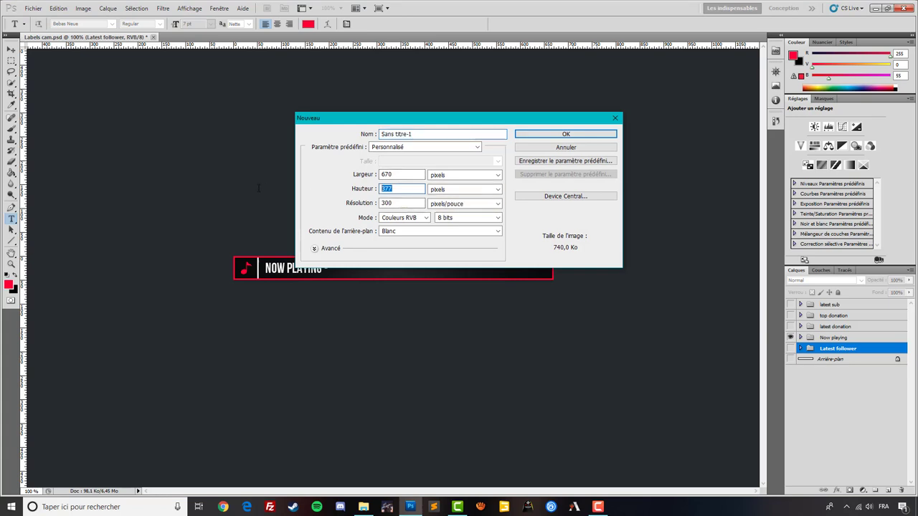
text(50)
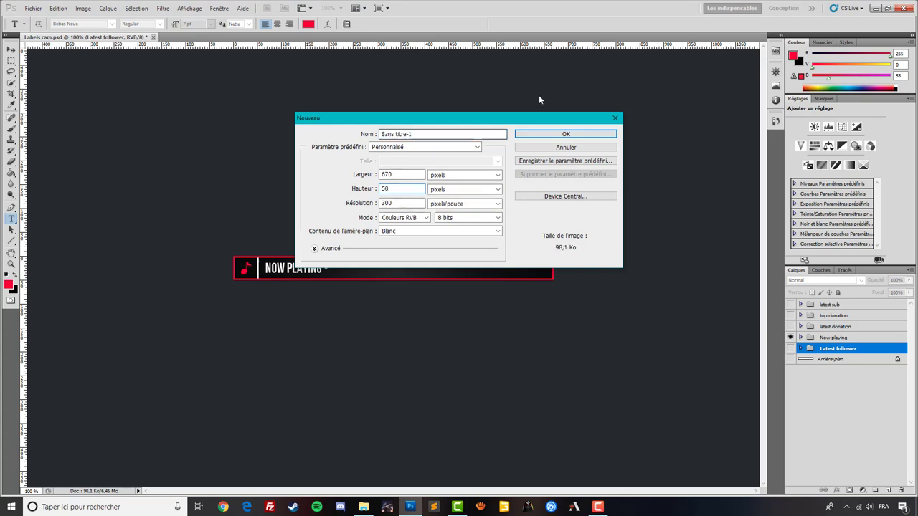
click(547, 135)
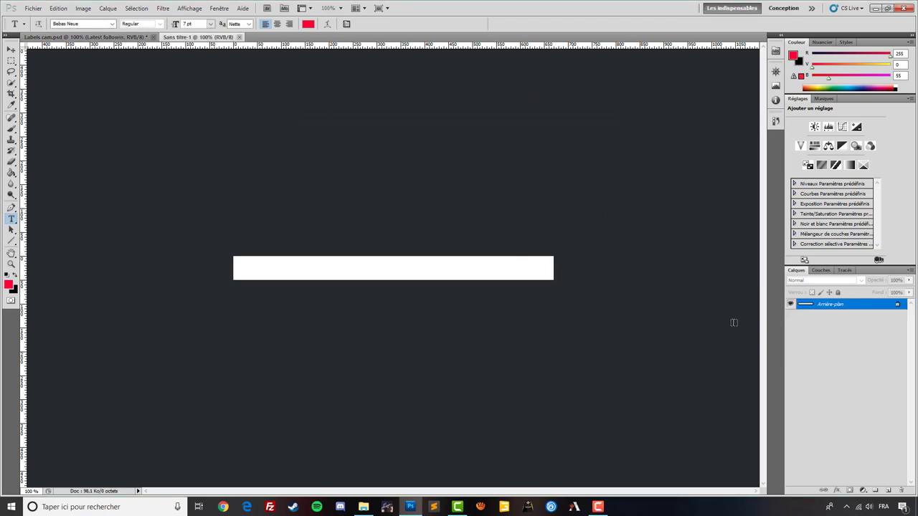
Place the Black Background Fabric image and scale it to cover the whole strip
click(33, 8)
click(78, 195)
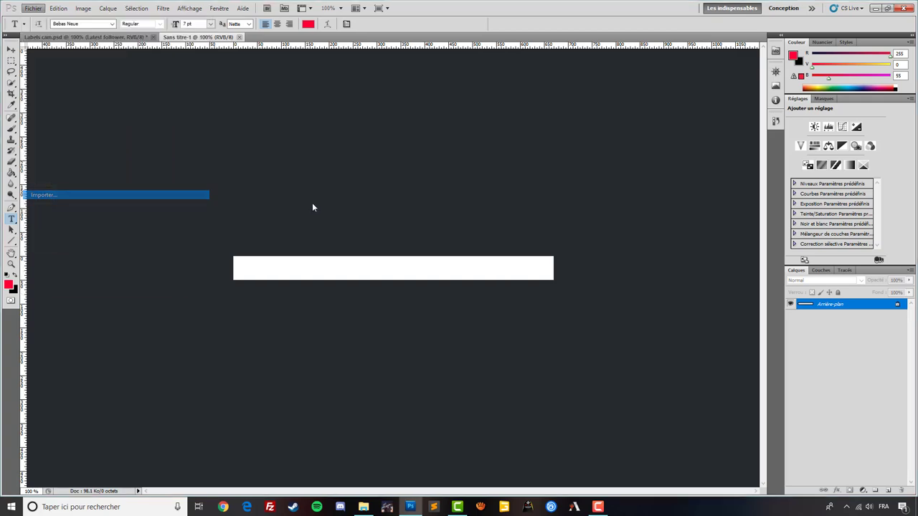
click(208, 165)
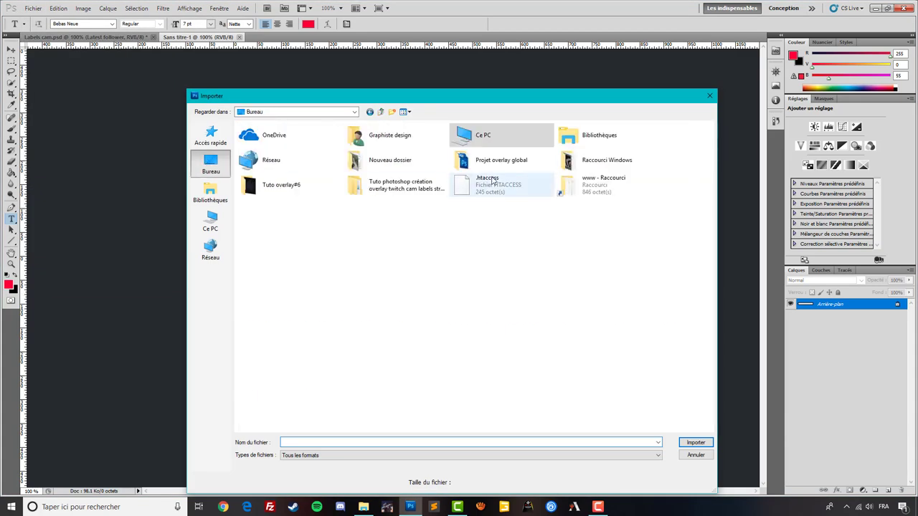
double_click(309, 195)
double_click(260, 156)
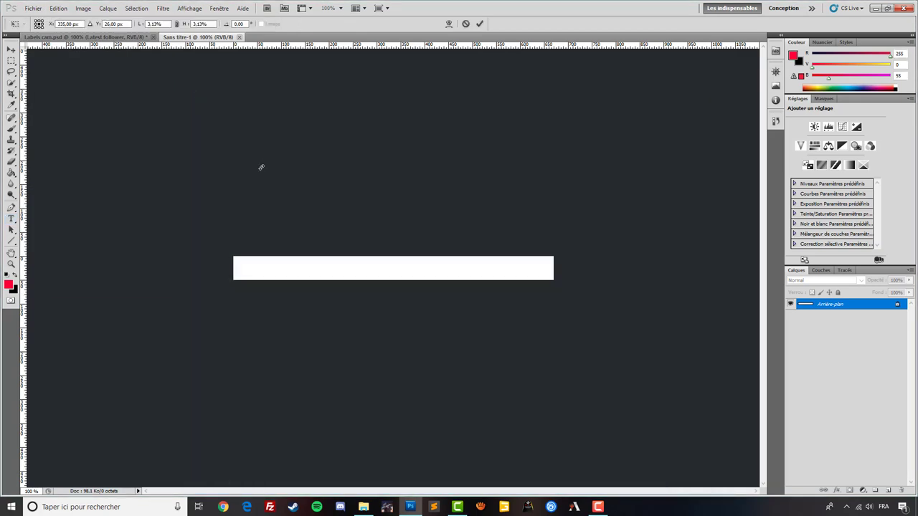
drag(409, 282, 557, 365)
drag(375, 255, 248, 139)
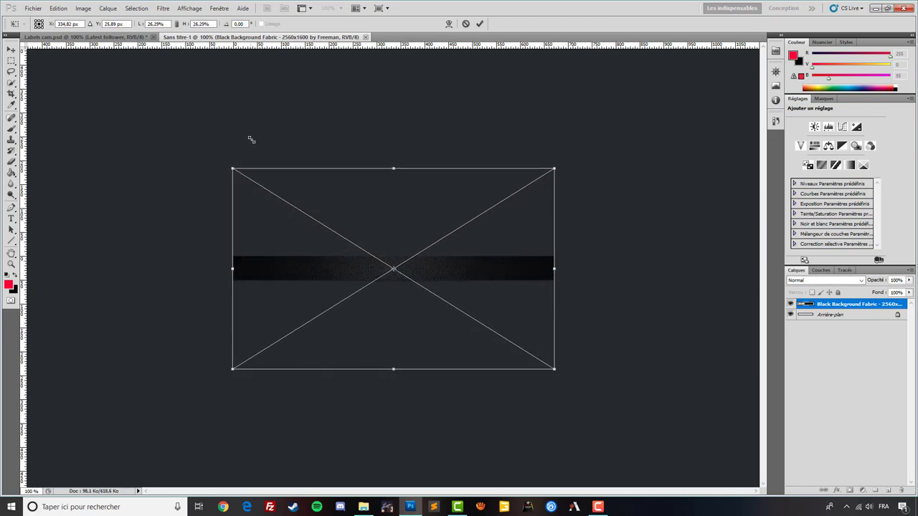
key(Return)
key(t)
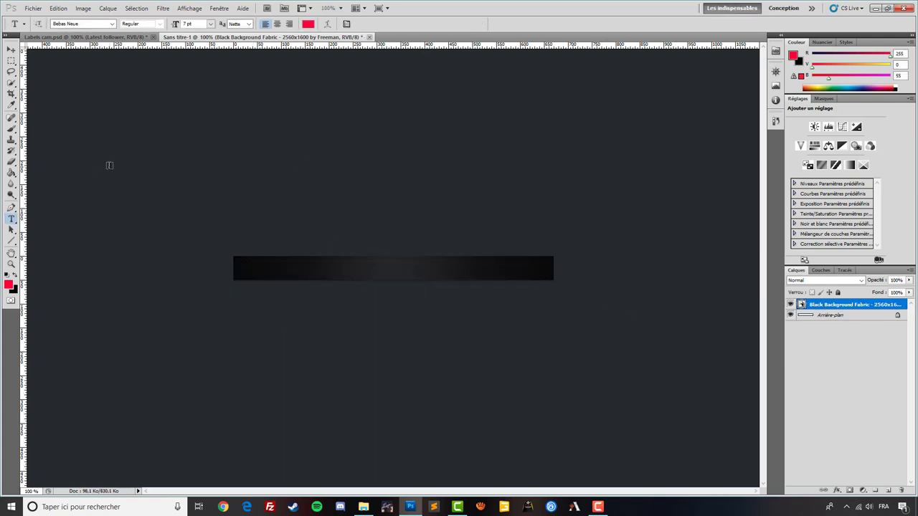
click(11, 49)
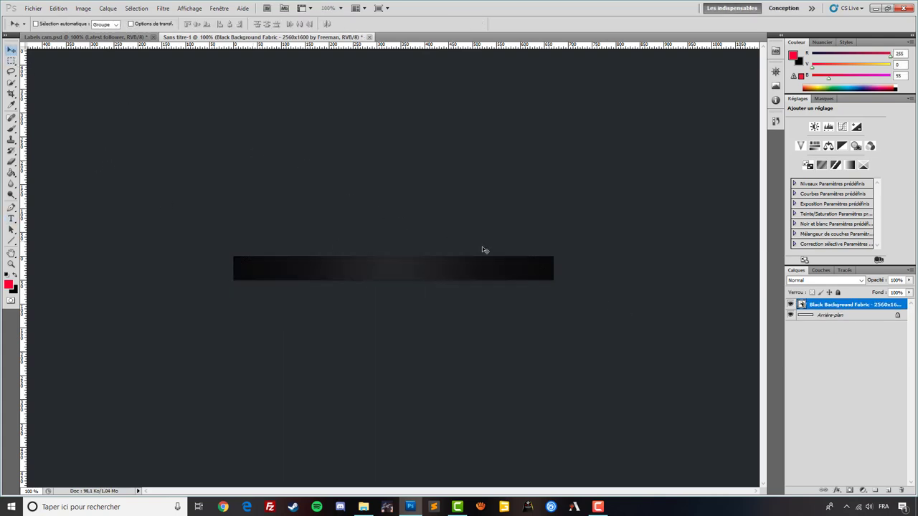
Set the Rectangular Marquee to a fixed size of 670 px wide by 3 px high
click(12, 62)
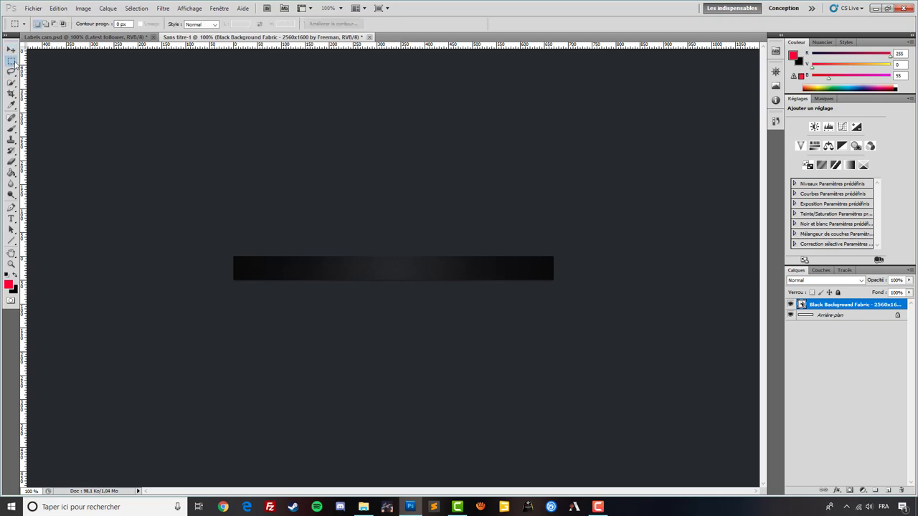
right_click(12, 62)
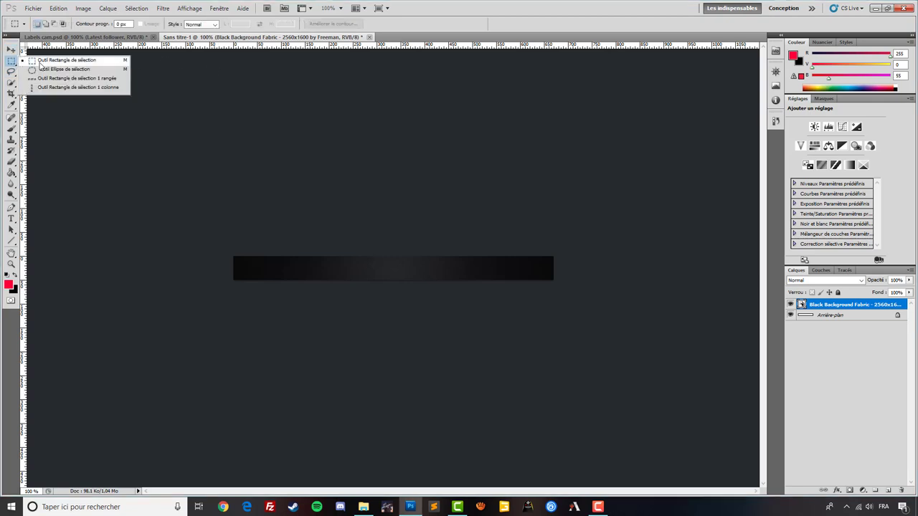
click(52, 60)
click(198, 24)
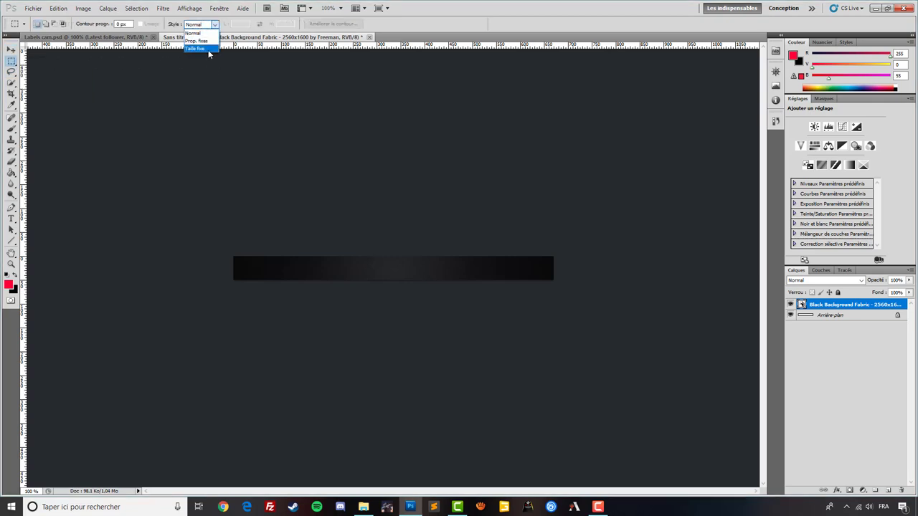
click(206, 48)
click(241, 23)
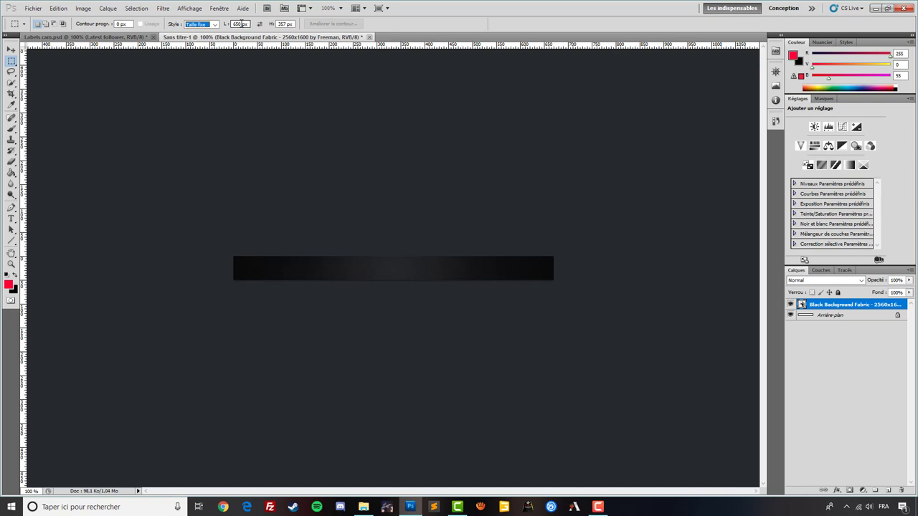
click(286, 26)
click(238, 23)
text(67)
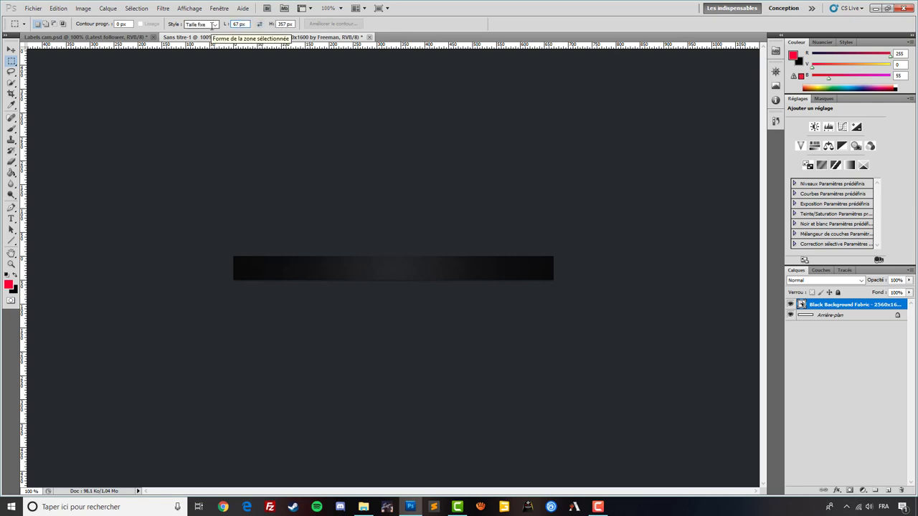
text(0)
key(Return)
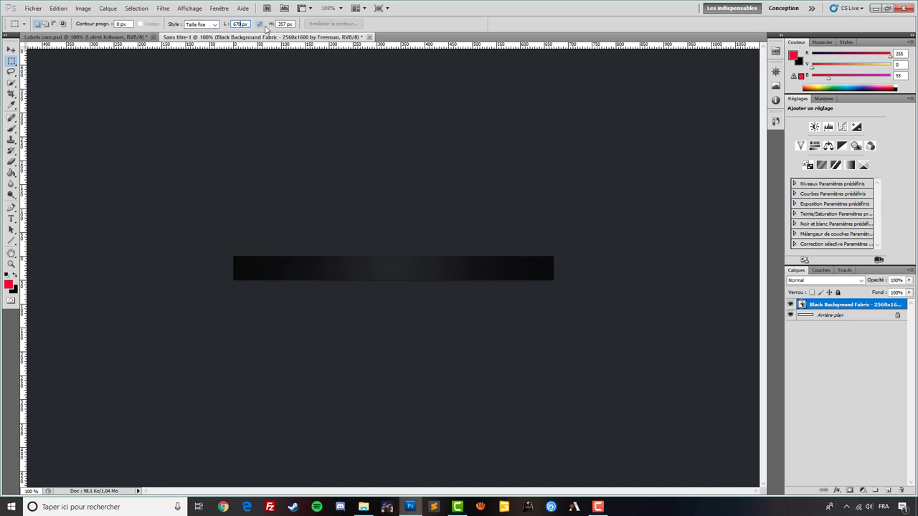
click(290, 25)
Zoom the strip to 200% and add a new empty layer named cadre
click(11, 264)
click(377, 270)
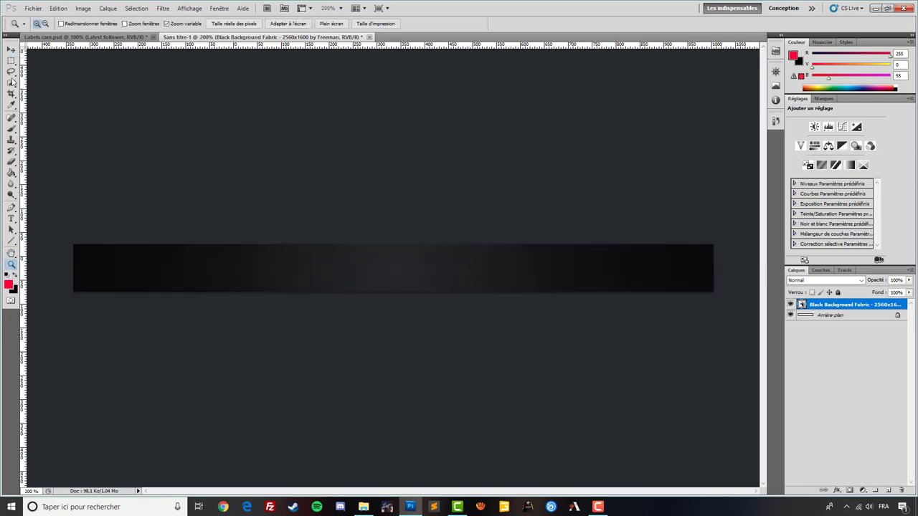
click(11, 50)
click(11, 61)
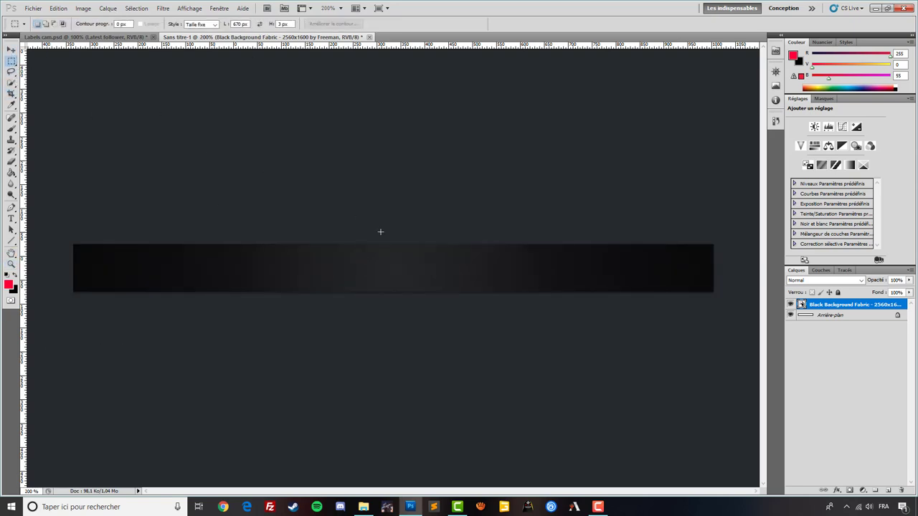
click(889, 490)
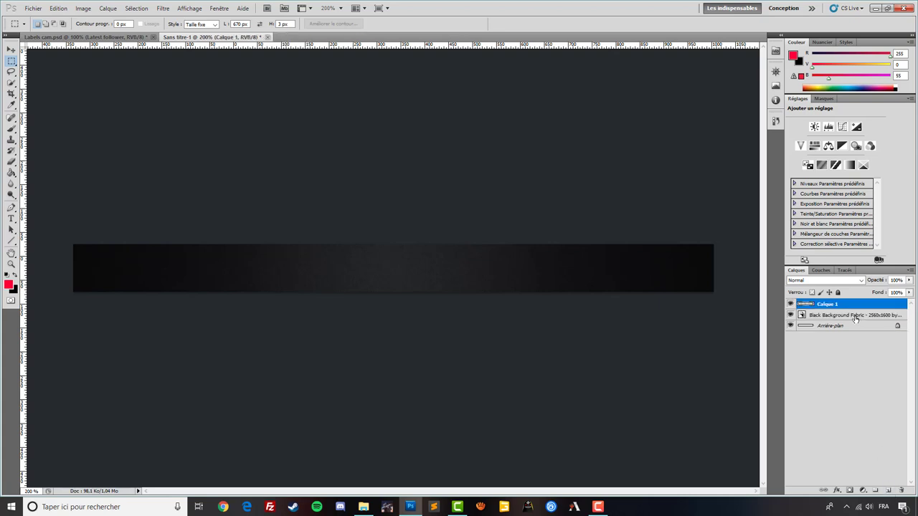
double_click(829, 304)
text(cadre)
key(Return)
Make a thin fixed-size selection along the bar's edge and adjust its width value
click(400, 244)
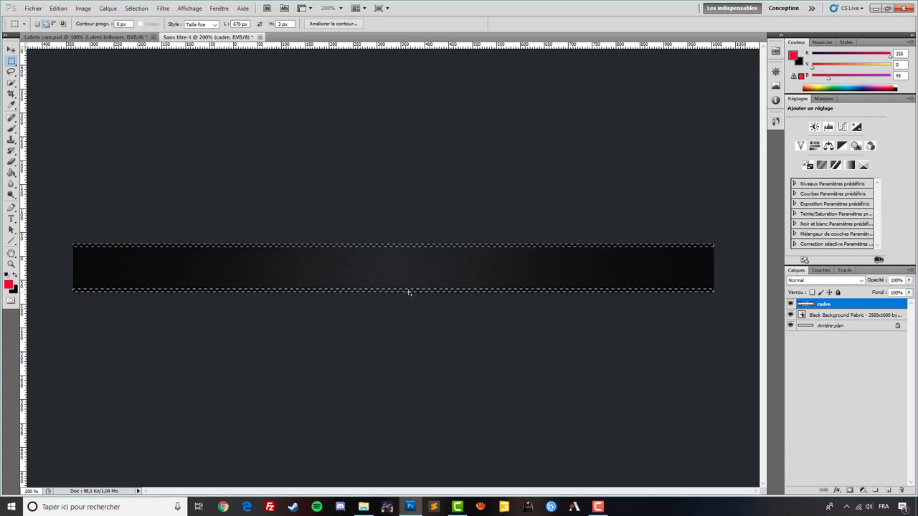
click(239, 25)
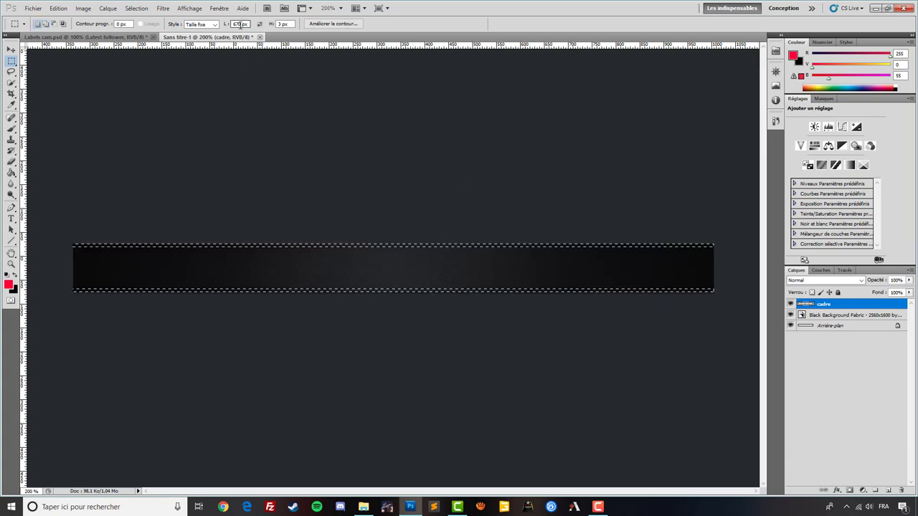
double_click(239, 24)
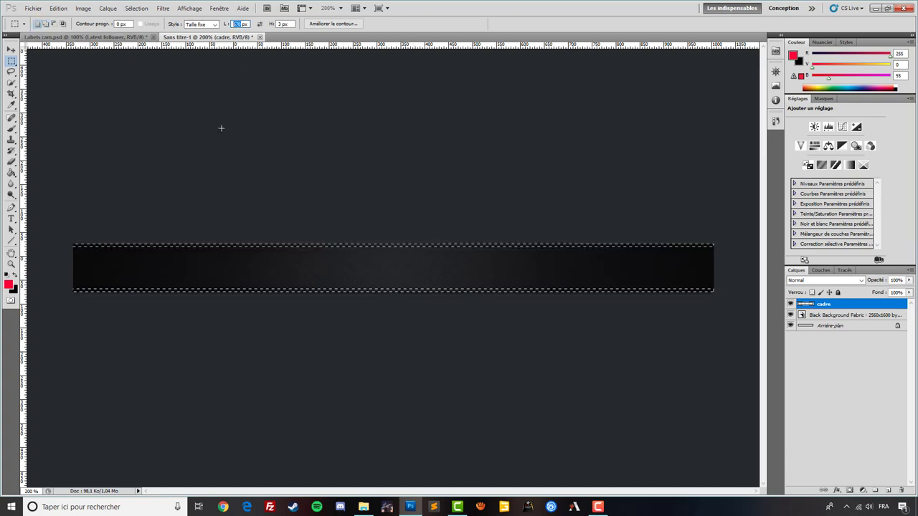
key(Tab)
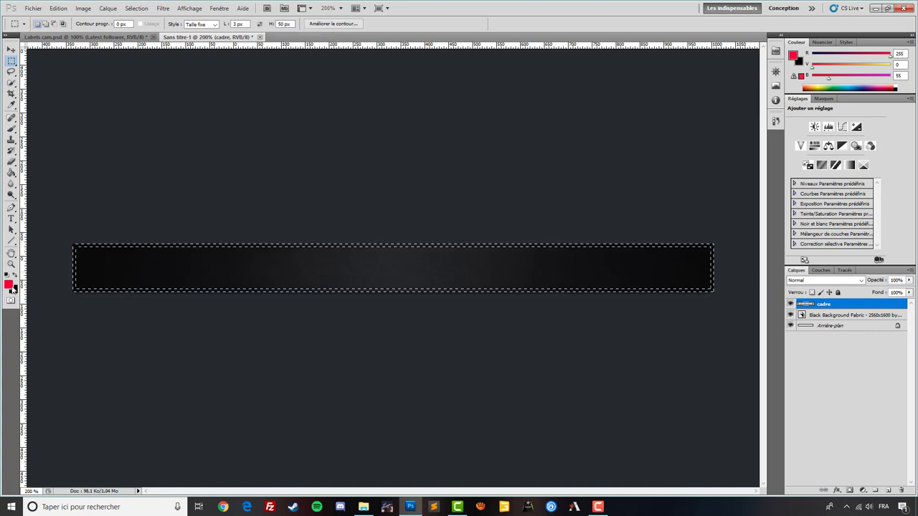
Fill the border selection with red #ff0037 using the Paint Bucket
click(8, 285)
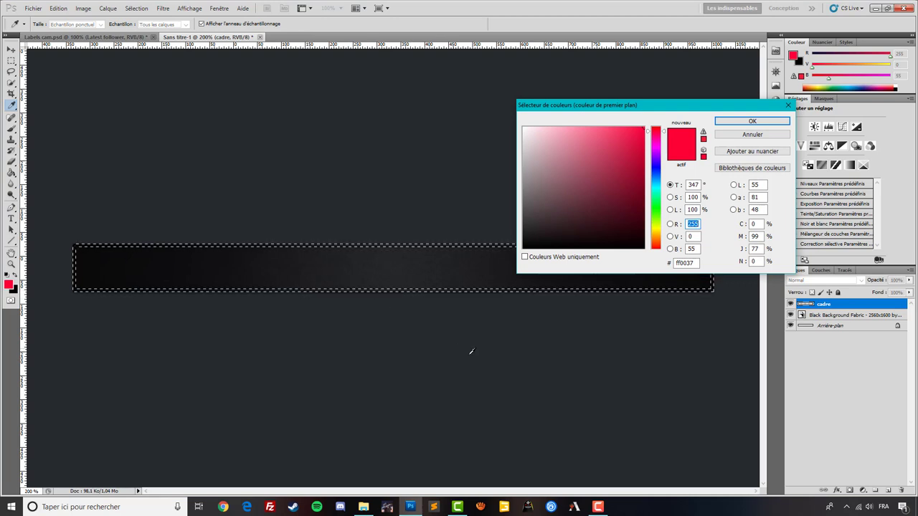
click(765, 121)
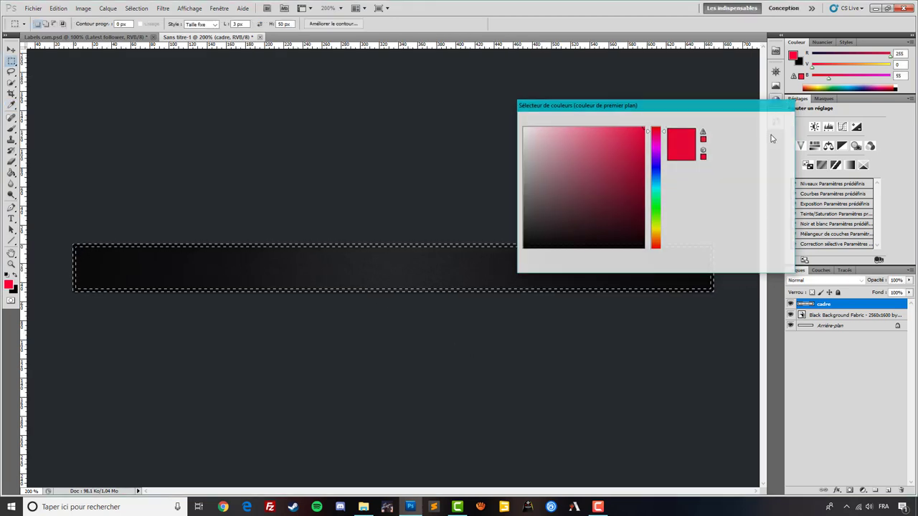
click(11, 173)
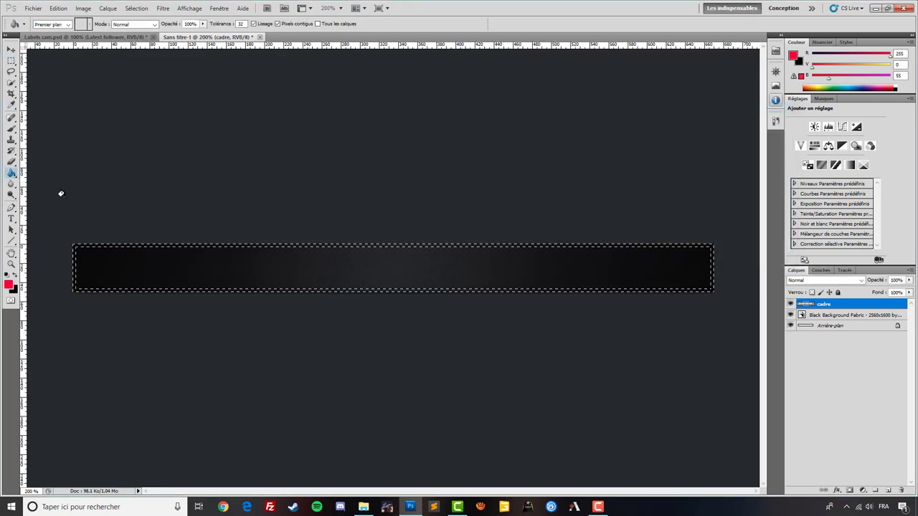
click(570, 246)
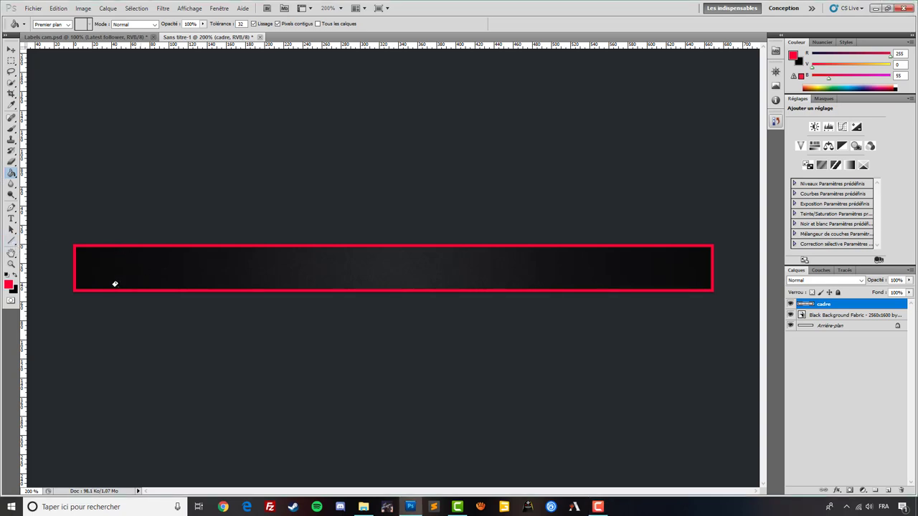
Keep the rulers measured in pixels
right_click(123, 47)
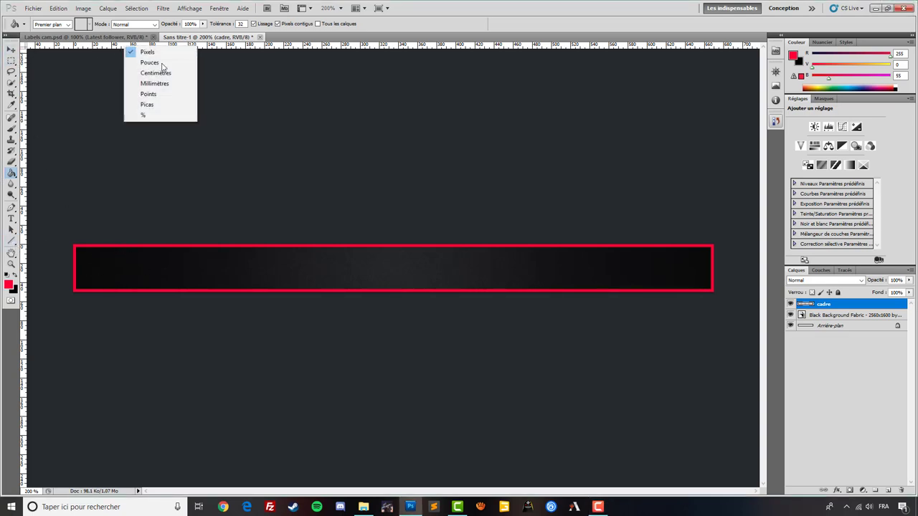
right_click(268, 49)
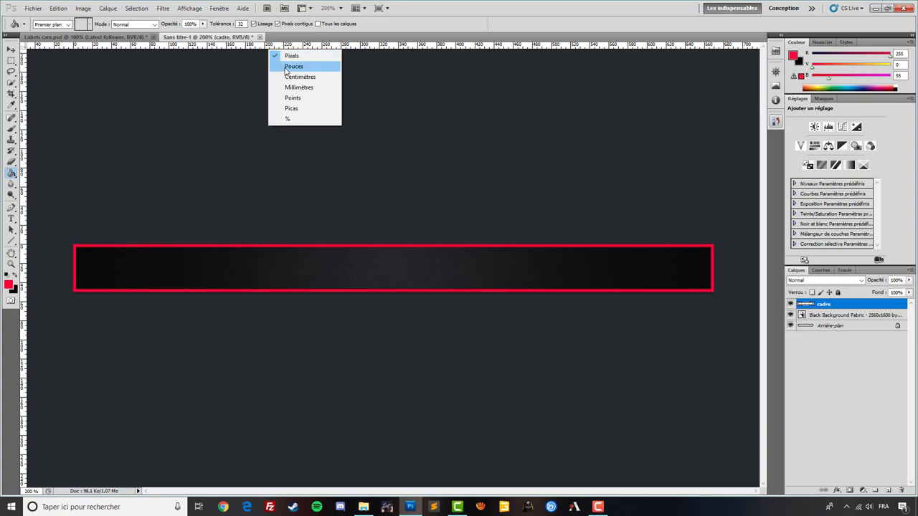
click(290, 66)
right_click(288, 47)
click(292, 56)
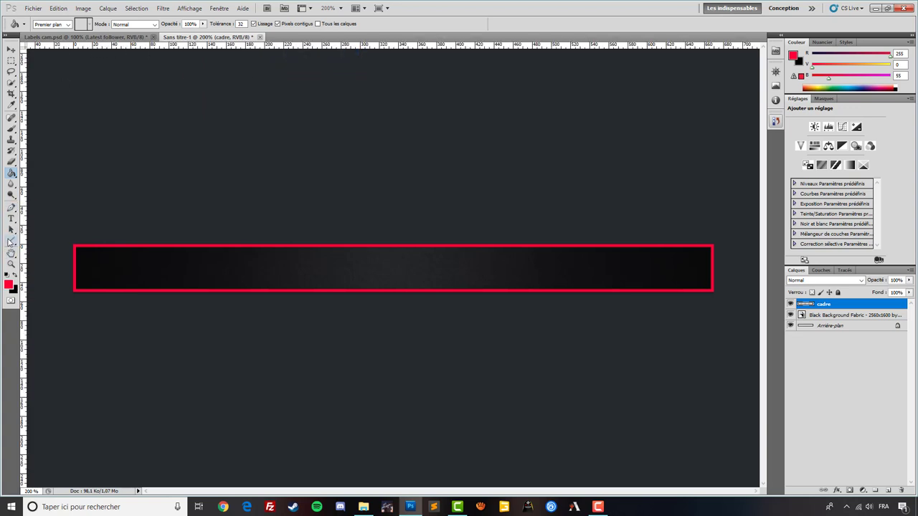
Select the Line tool with pure white as its drawing colour
click(11, 241)
right_click(12, 243)
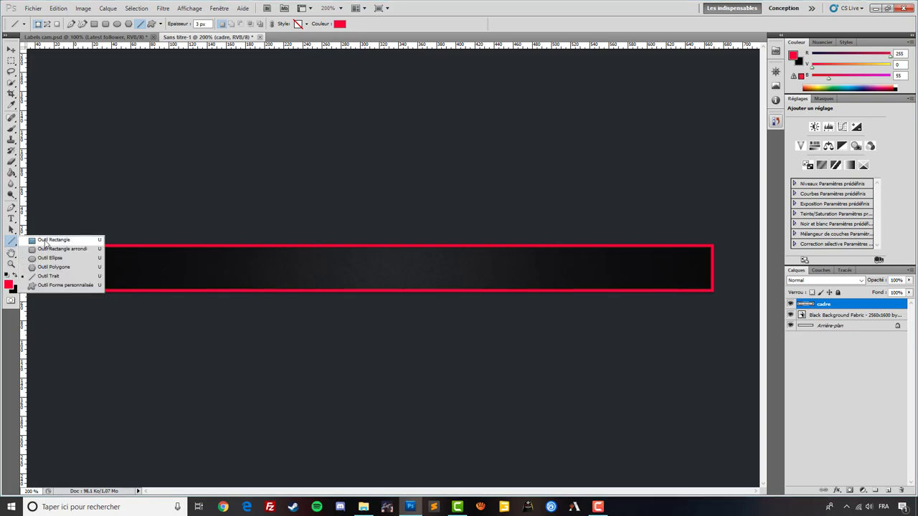
click(42, 279)
click(340, 24)
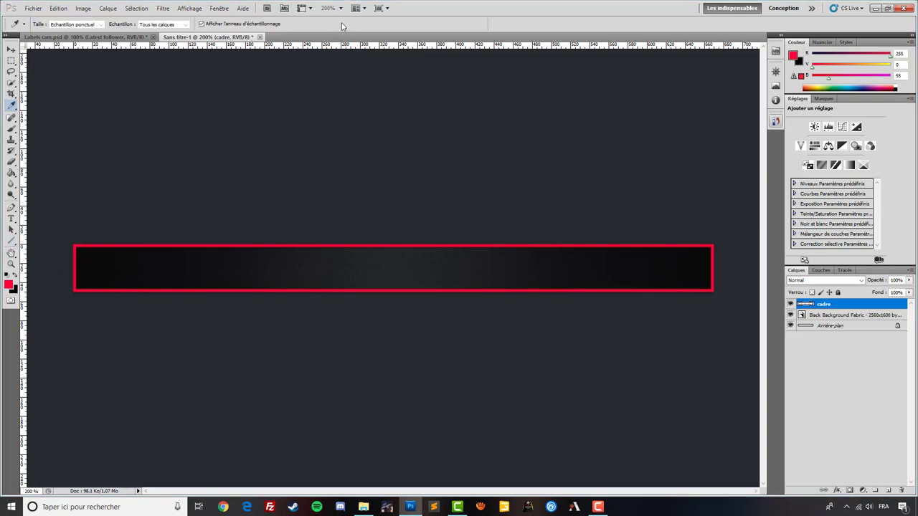
drag(626, 189, 523, 127)
click(752, 122)
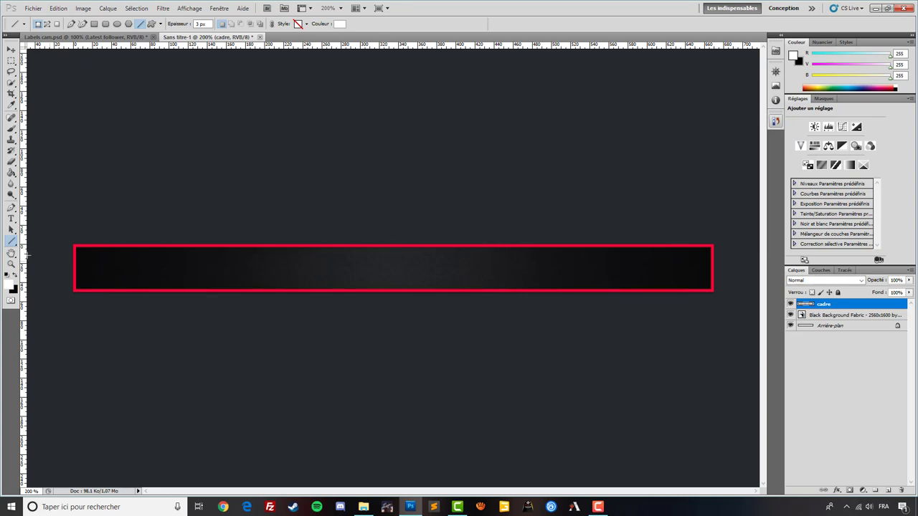
Draw a white vertical line across the bar along a guide near its left end, then hide guides
drag(23, 254, 122, 256)
drag(121, 256, 122, 256)
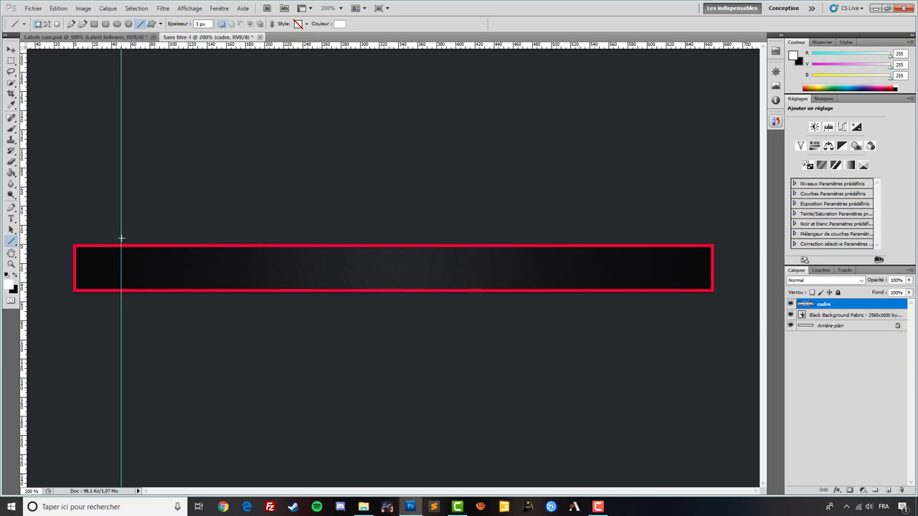
mouse_move(121, 253)
mouse_down()
mouse_move(121, 311)
mouse_move(122, 297)
mouse_up()
click(12, 50)
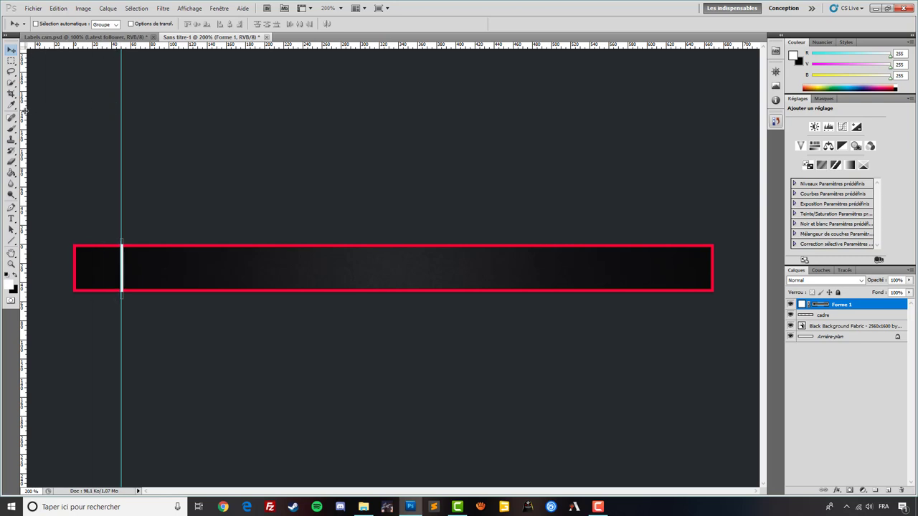
drag(119, 127, 118, 134)
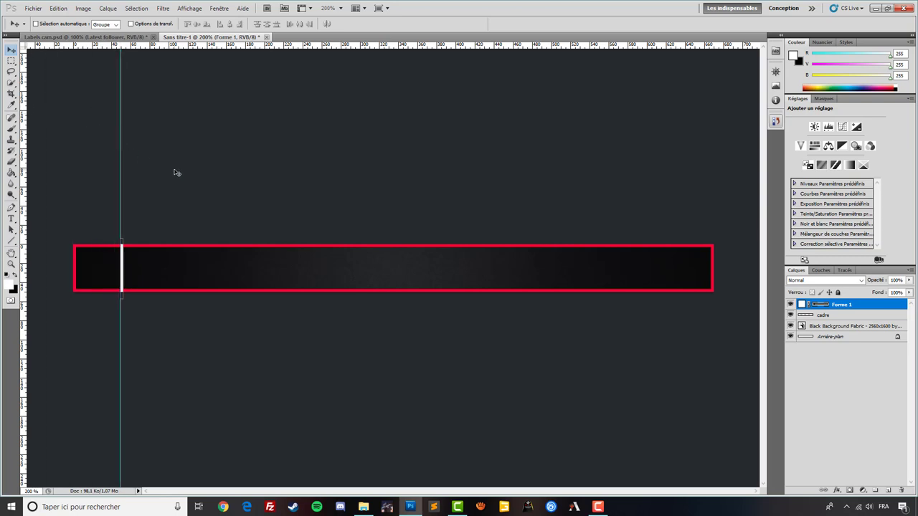
key(ctrl+z)
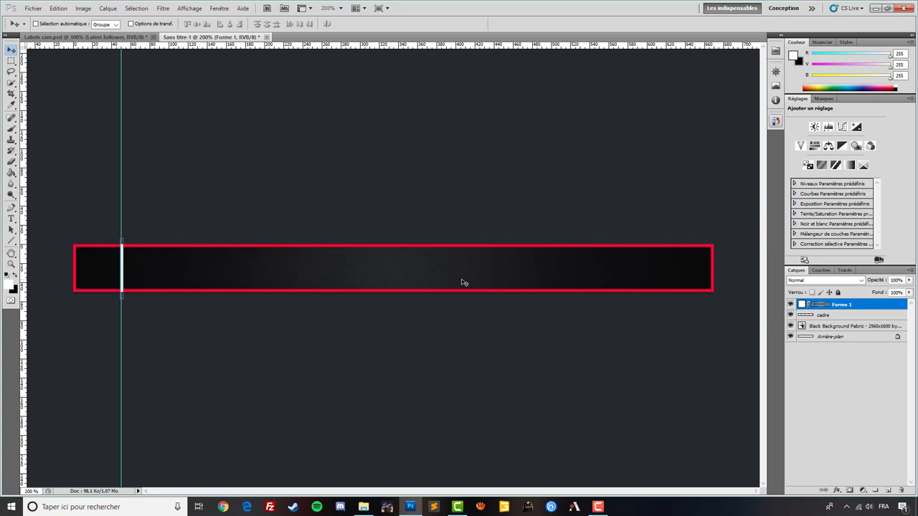
key(ctrl+semicolon)
Move the Forme 1 line layer below cadre and select the fabric layer
click(798, 314)
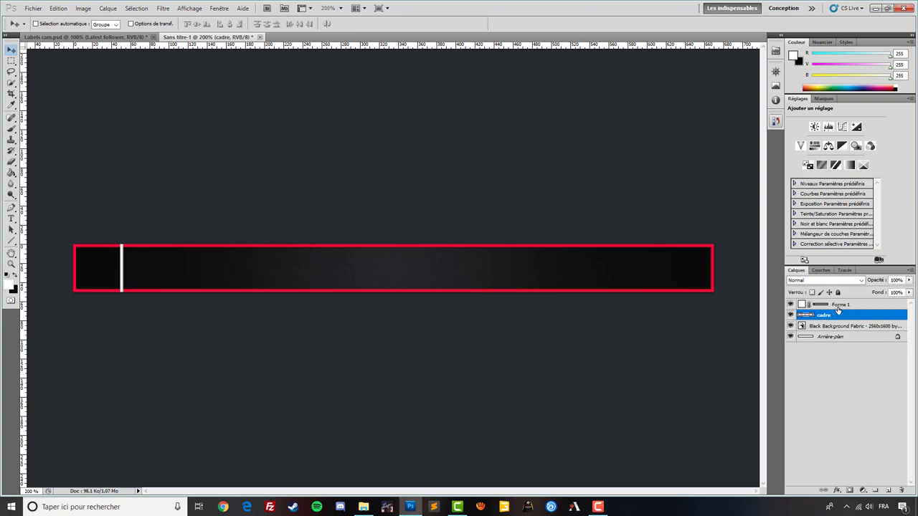
drag(840, 307, 832, 323)
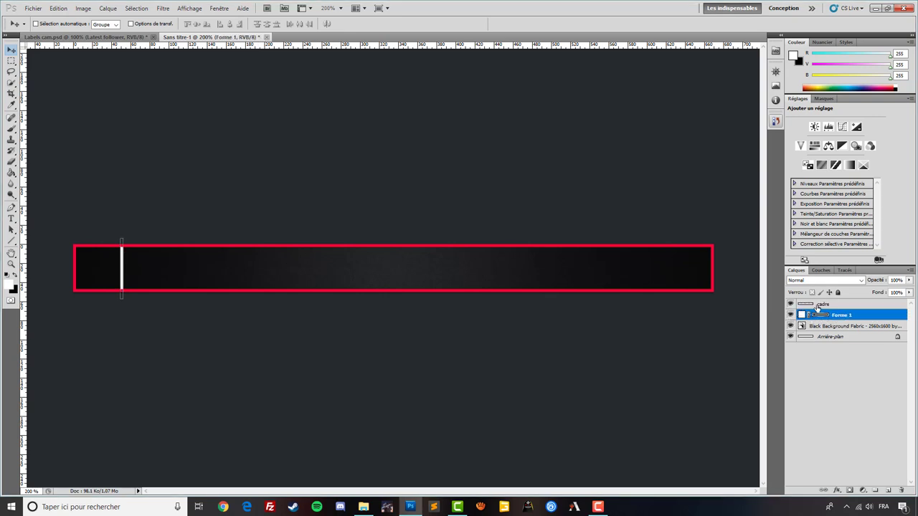
click(857, 327)
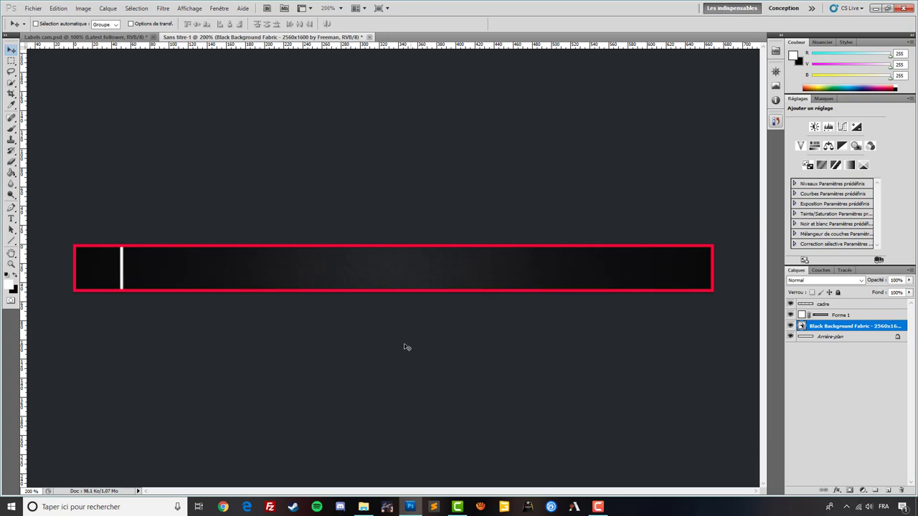
Open musical-note.png from Images > logo > Logo png
click(33, 9)
click(44, 8)
click(45, 8)
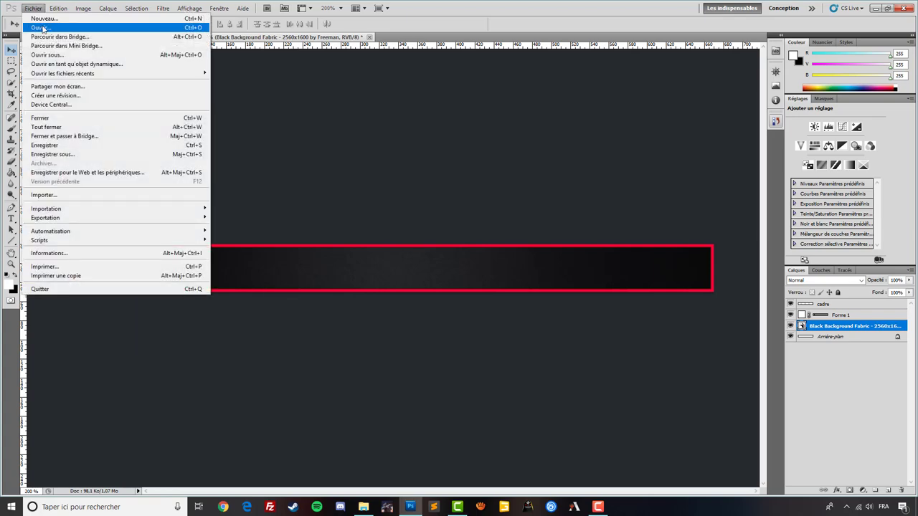
click(504, 139)
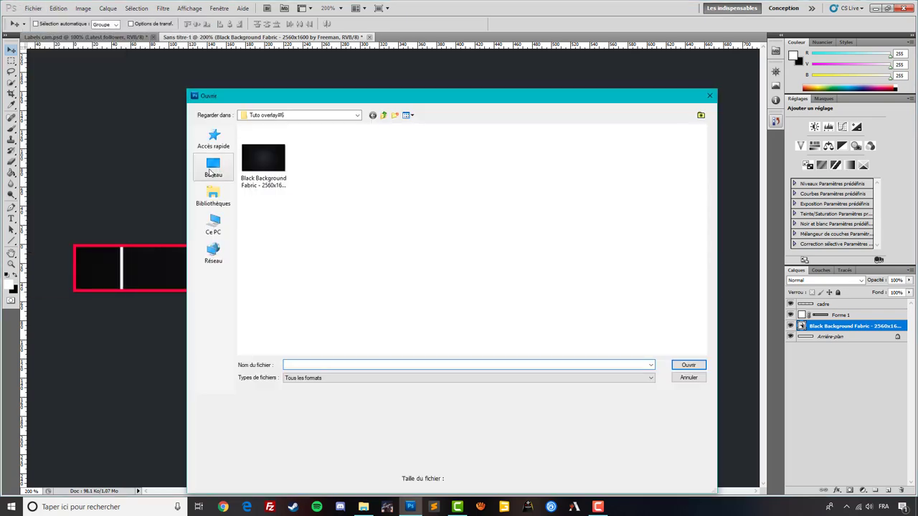
click(219, 173)
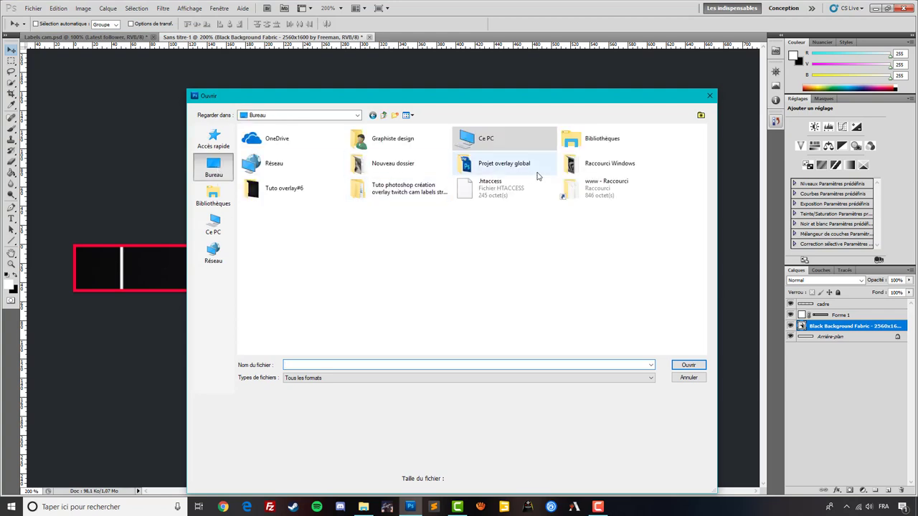
click(226, 204)
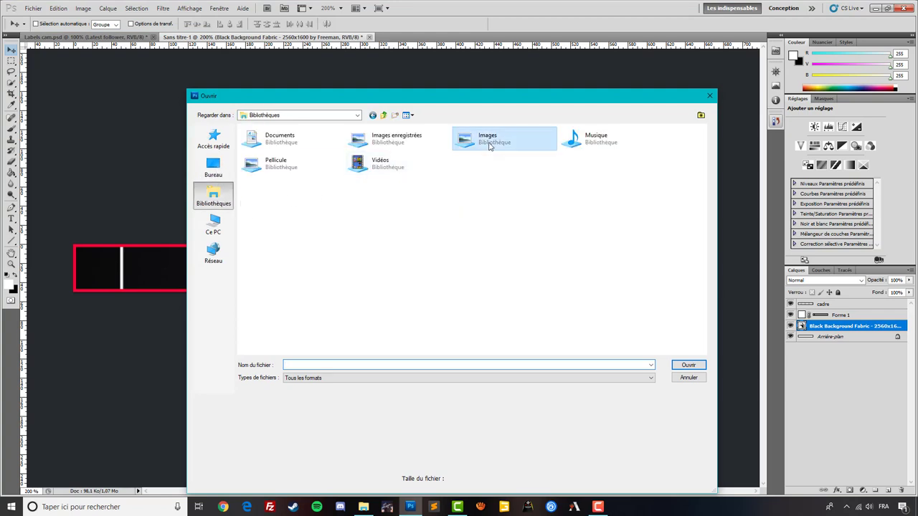
double_click(487, 136)
double_click(367, 171)
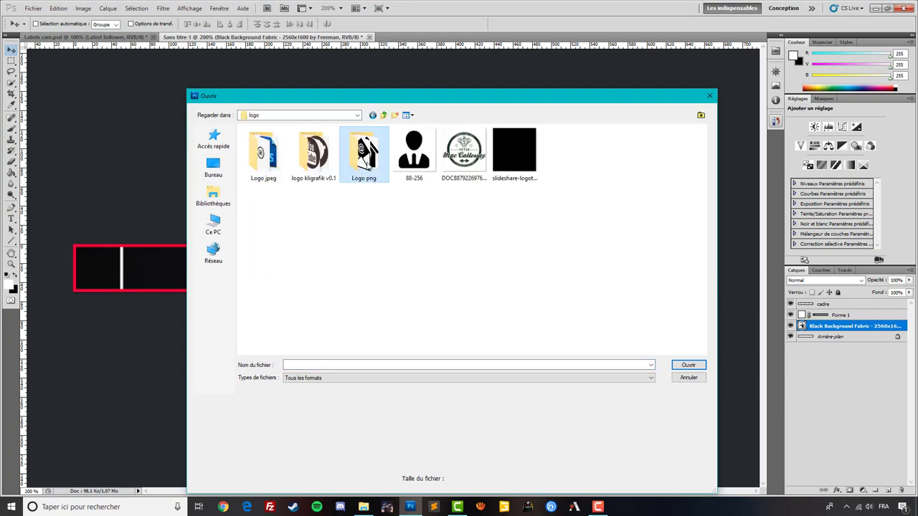
double_click(349, 183)
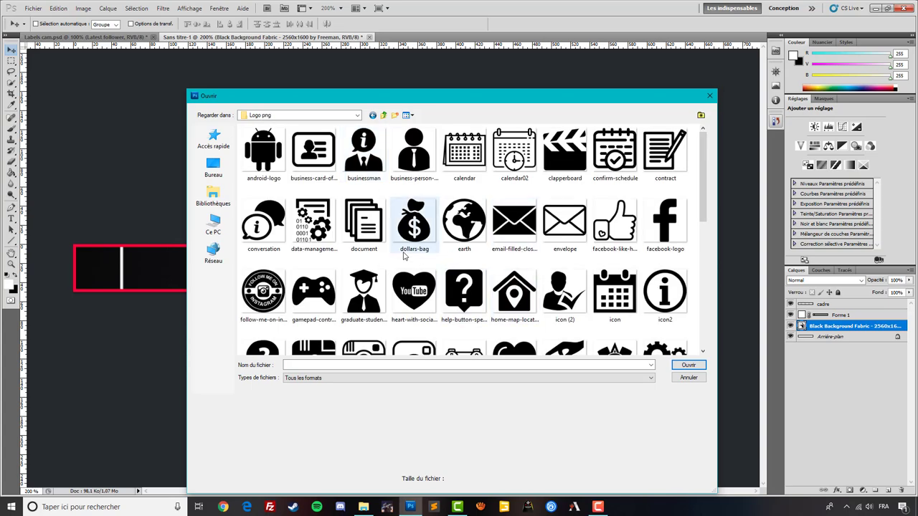
scroll(516, 286, down, 8)
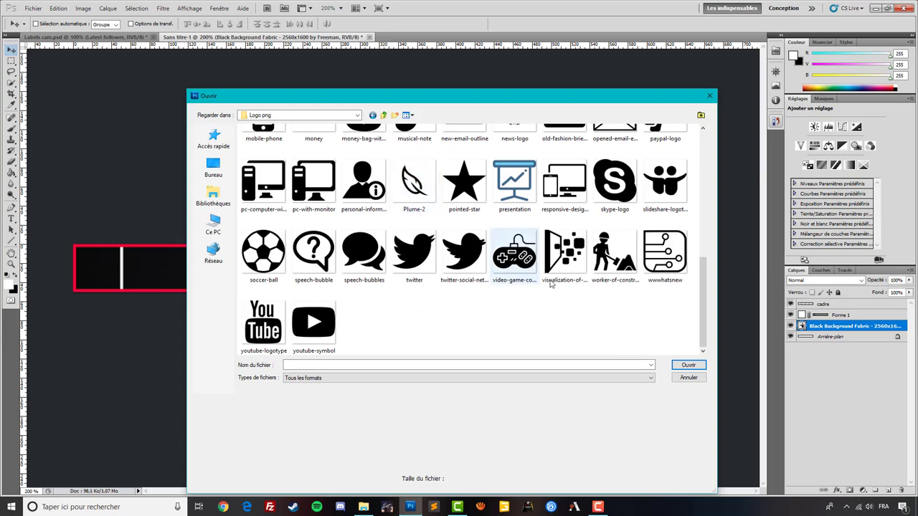
scroll(513, 287, up, 6)
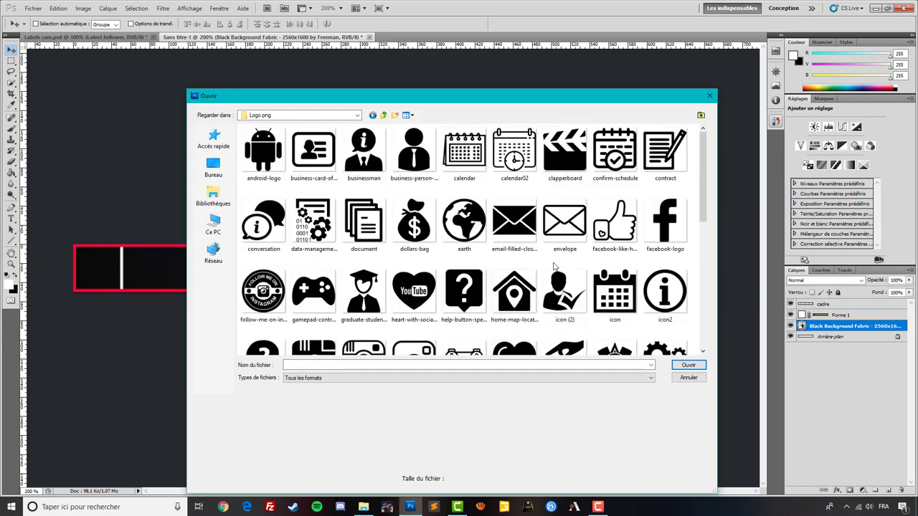
scroll(513, 290, down, 8)
scroll(463, 272, up, 4)
scroll(464, 266, up, 2)
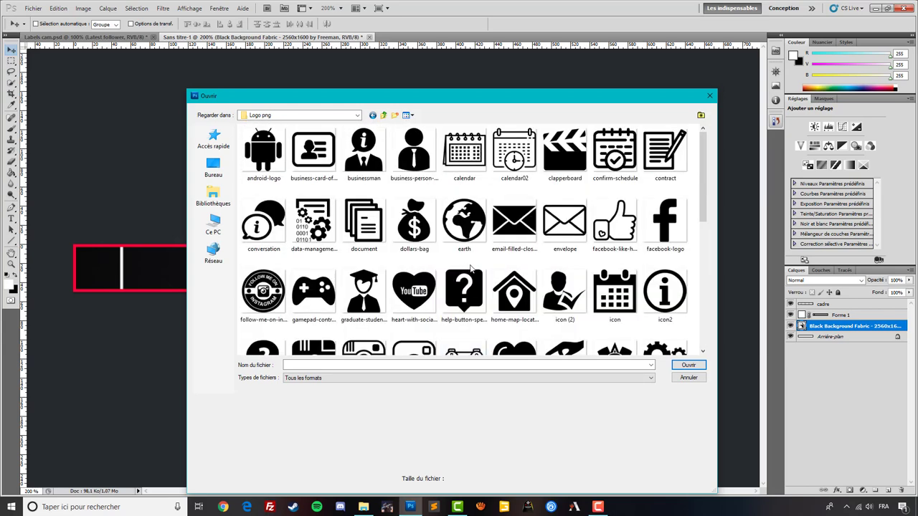
scroll(473, 268, down, 6)
scroll(487, 273, down, 1)
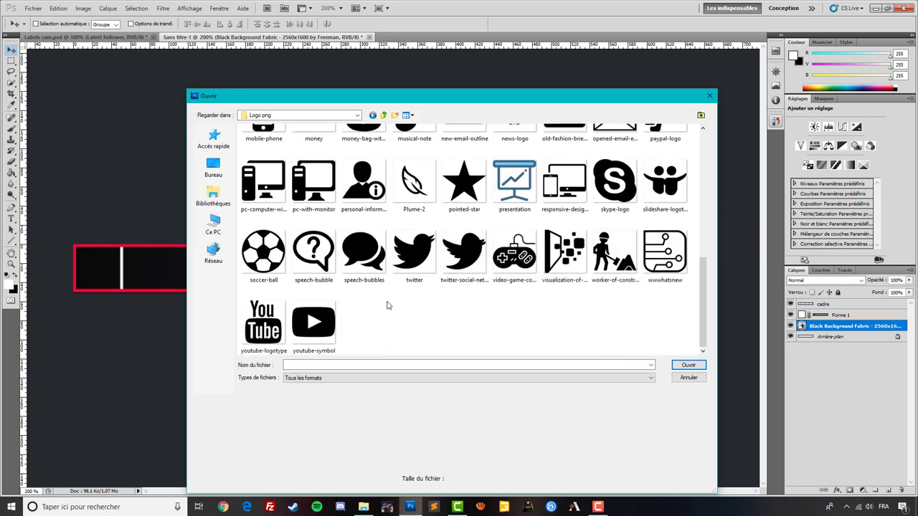
scroll(387, 305, up, 3)
double_click(415, 315)
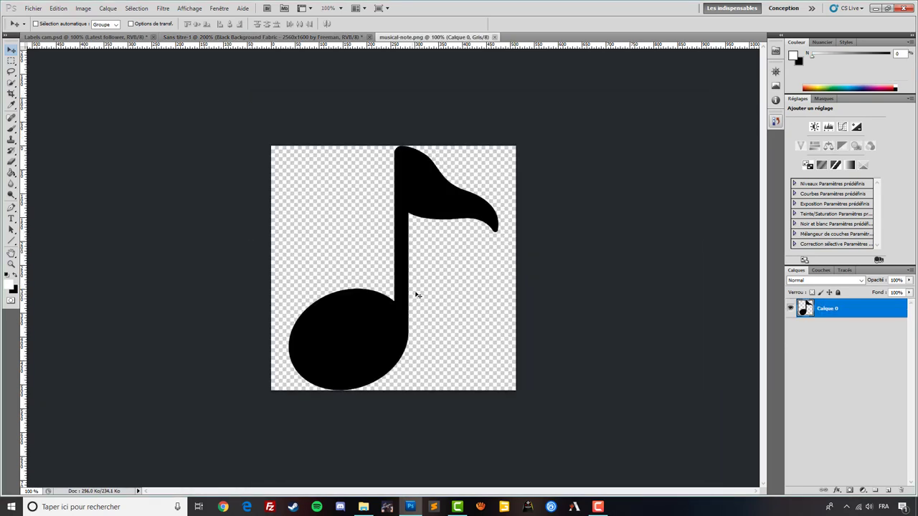
Resize musical-note.png from 512 × 512 to 26 × 26 pixels
click(83, 8)
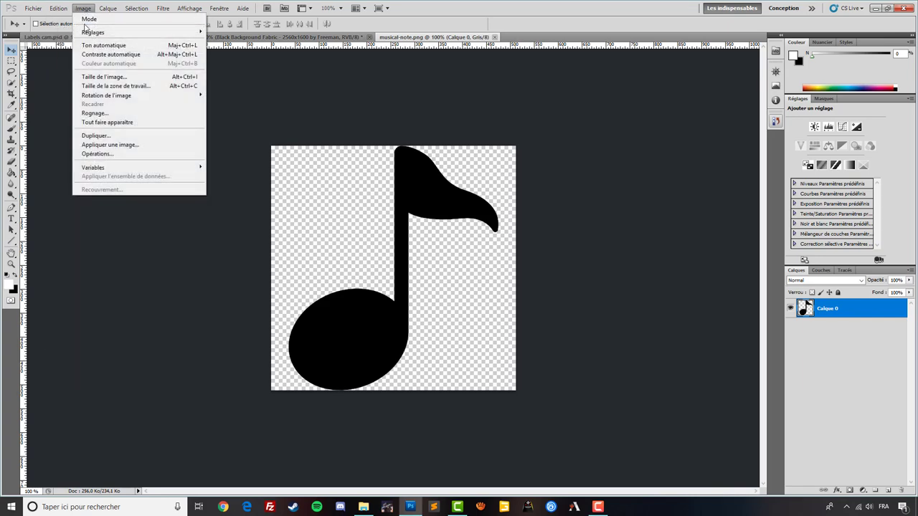
click(100, 77)
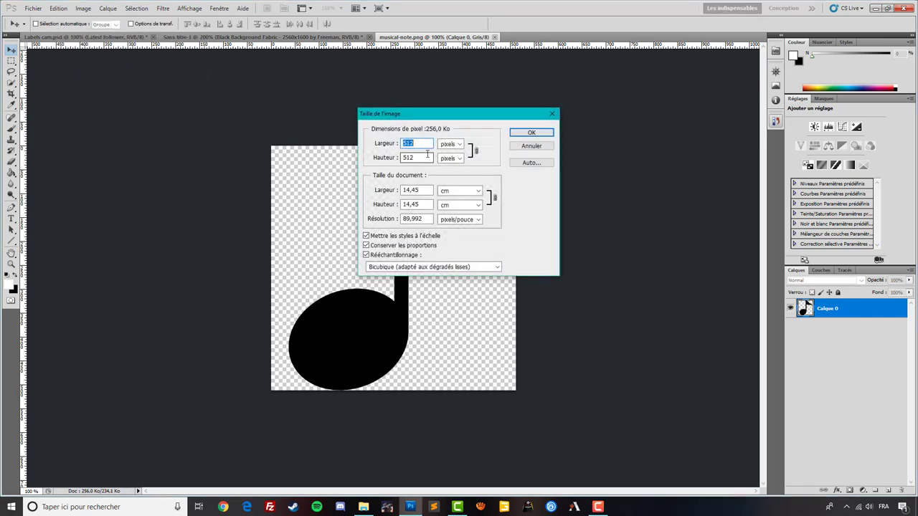
text(26)
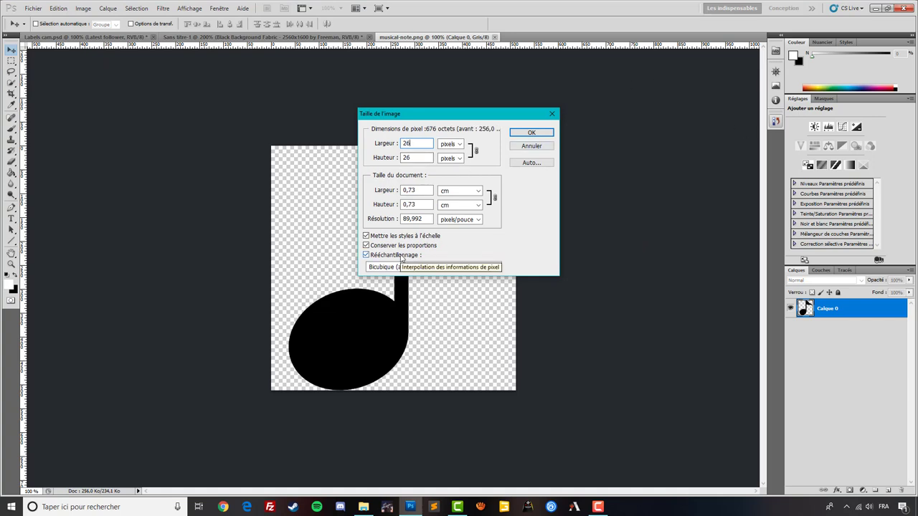
click(528, 133)
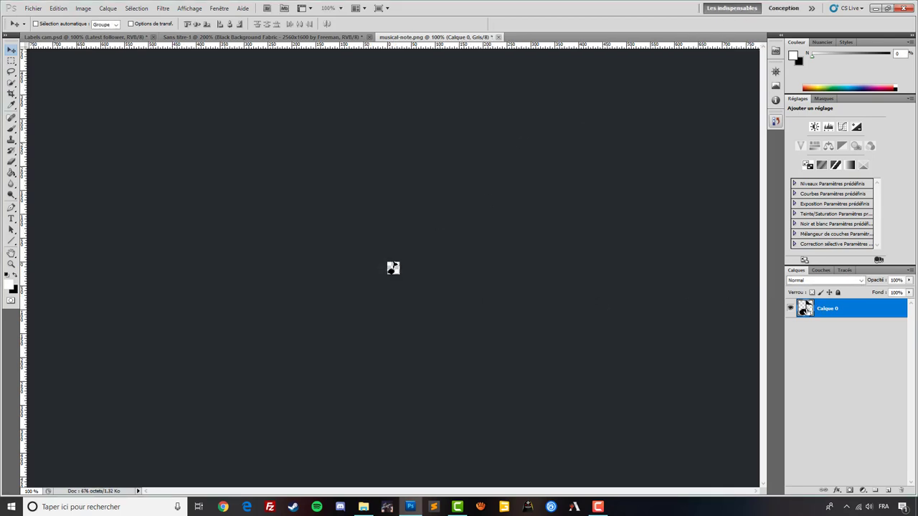
Paste the note into the banner at its left end and zoom out to see the whole bar
ctrl+click(807, 310)
key(Delete)
click(305, 38)
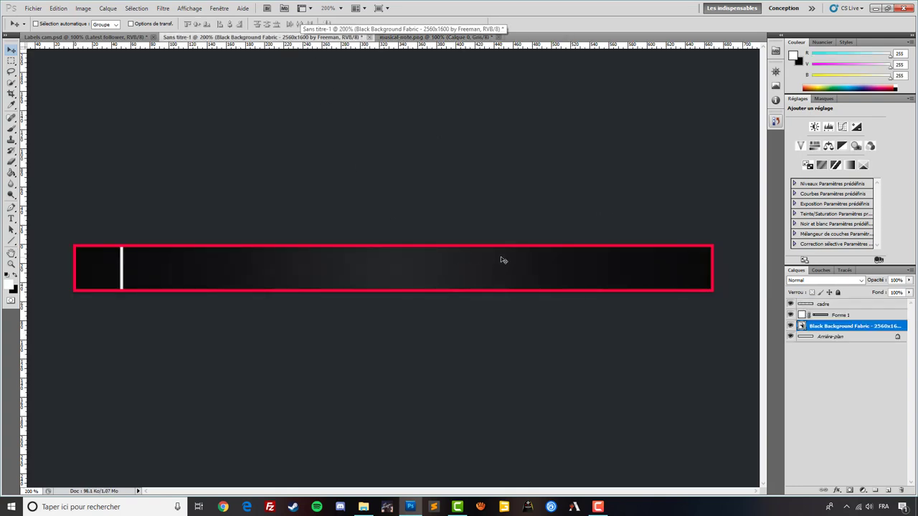
key(ctrl+v)
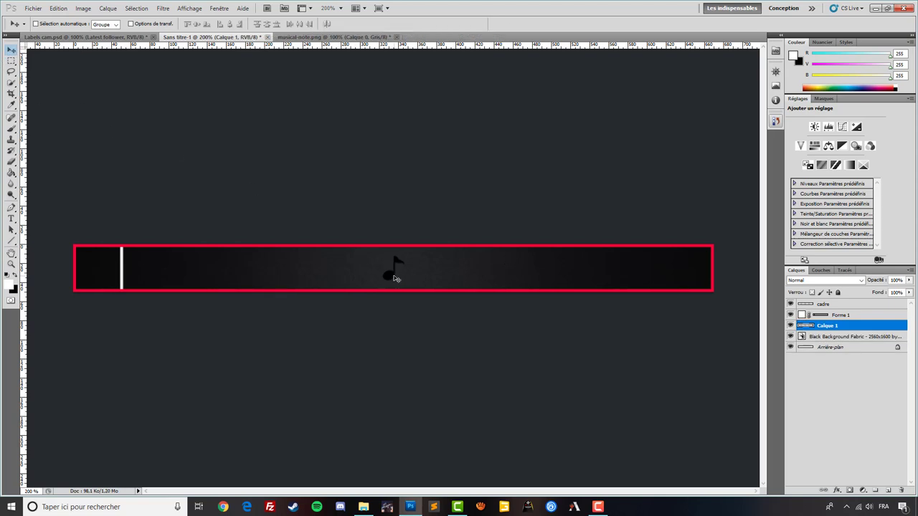
drag(394, 278, 110, 286)
click(10, 265)
right_click(318, 281)
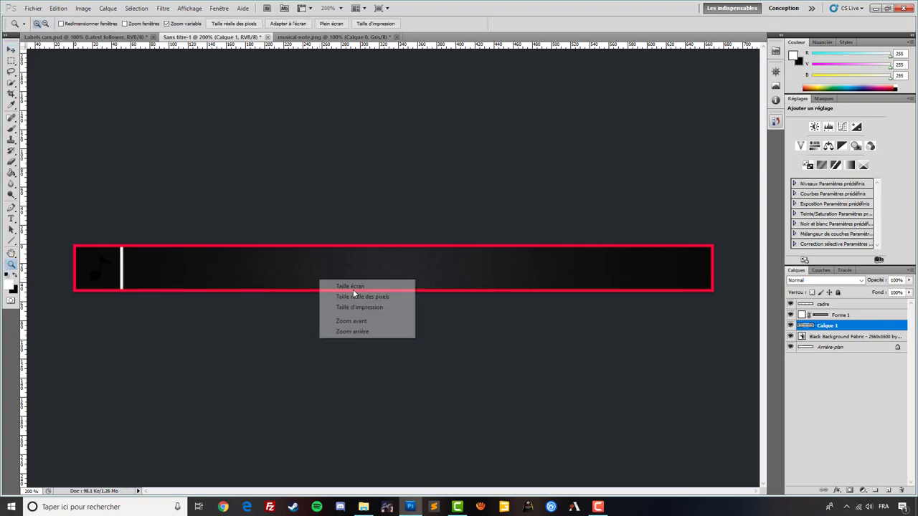
click(371, 332)
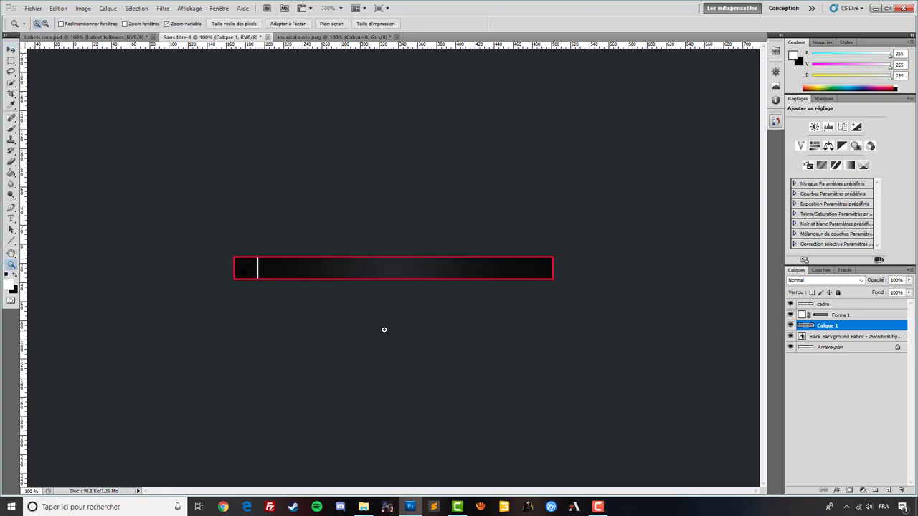
click(11, 49)
Rename the note's layer to logo
click(839, 491)
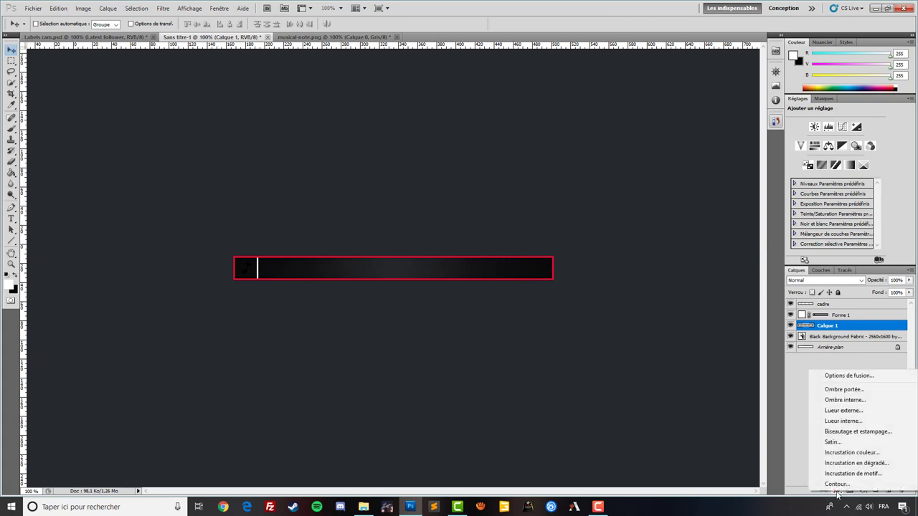
click(829, 310)
click(826, 305)
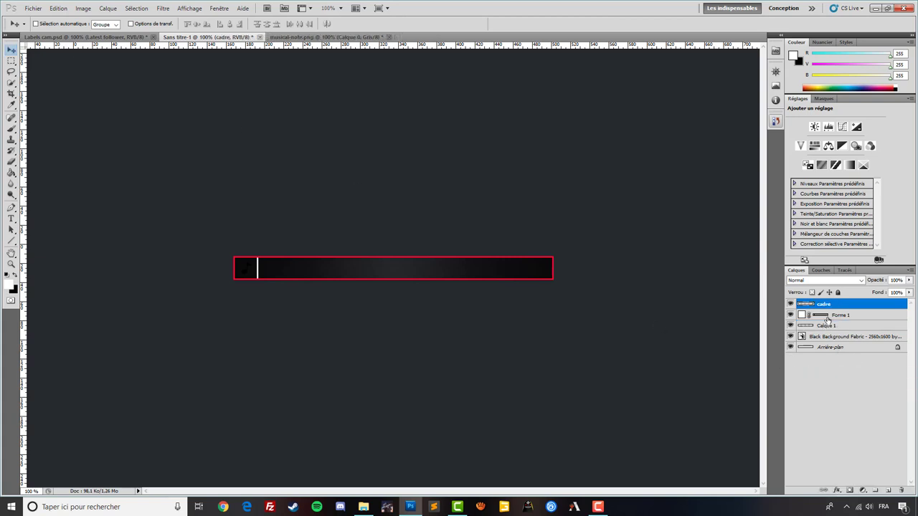
click(827, 325)
double_click(827, 326)
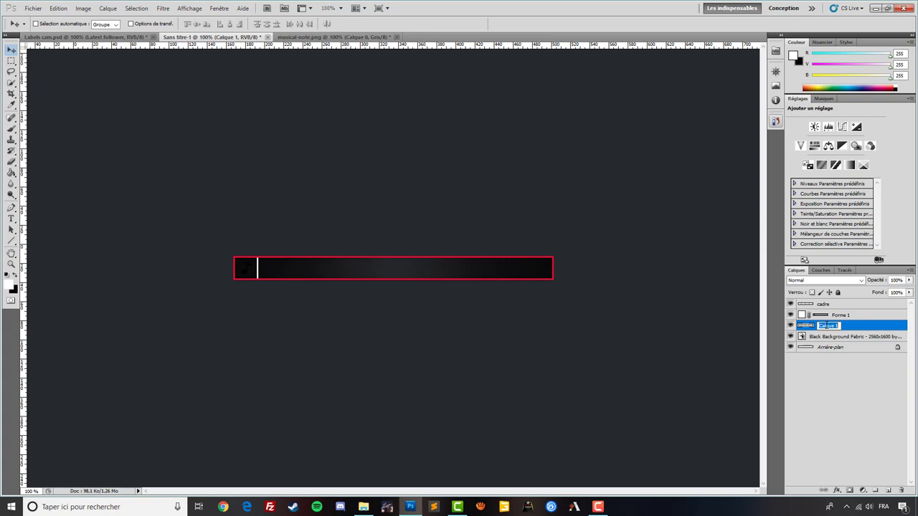
text(fo)
key(Return)
Add a Colour Overlay (Incrustation couleur) effect to the logo layer
click(836, 490)
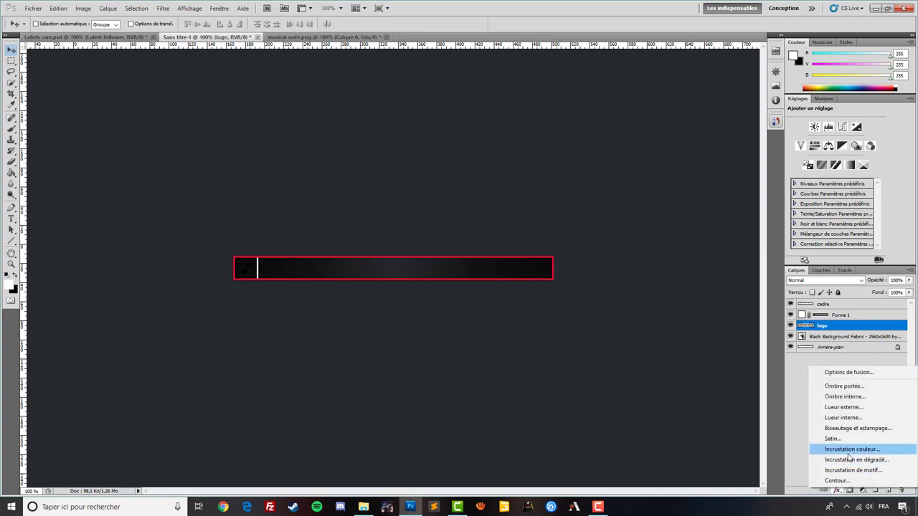
click(849, 450)
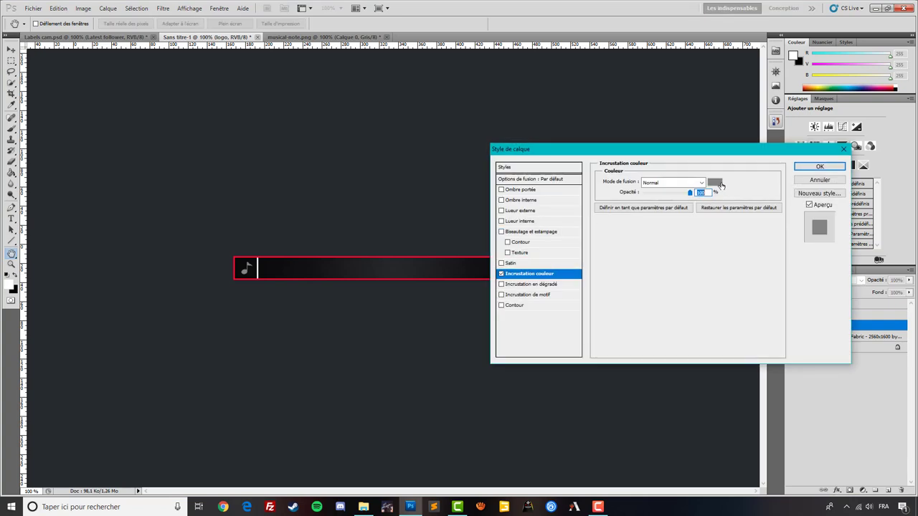
click(820, 167)
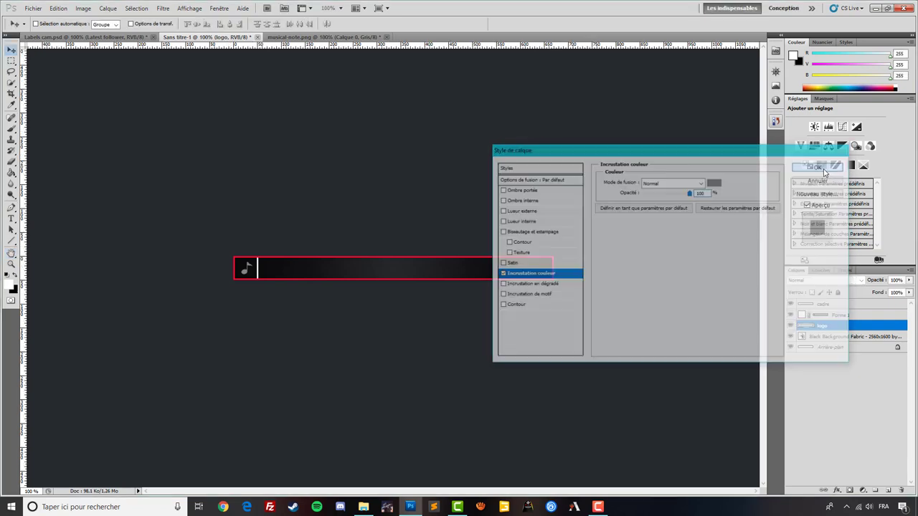
click(74, 38)
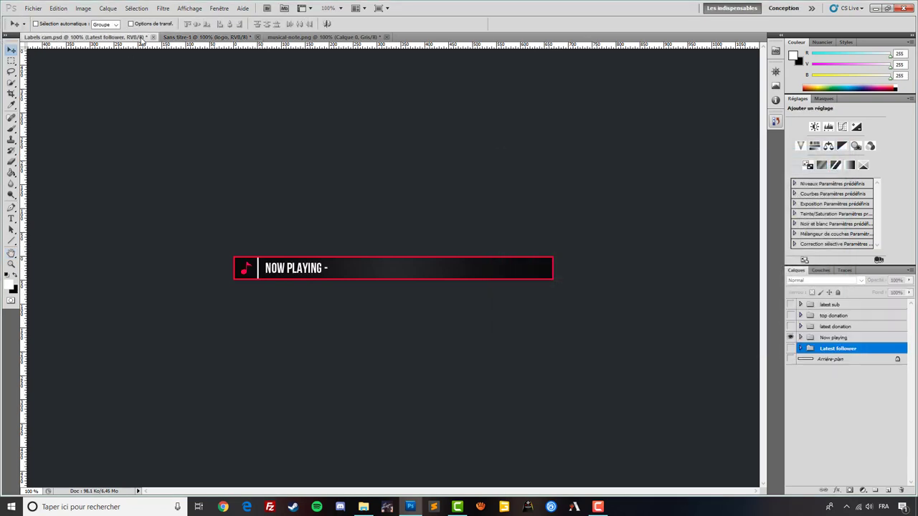
click(208, 39)
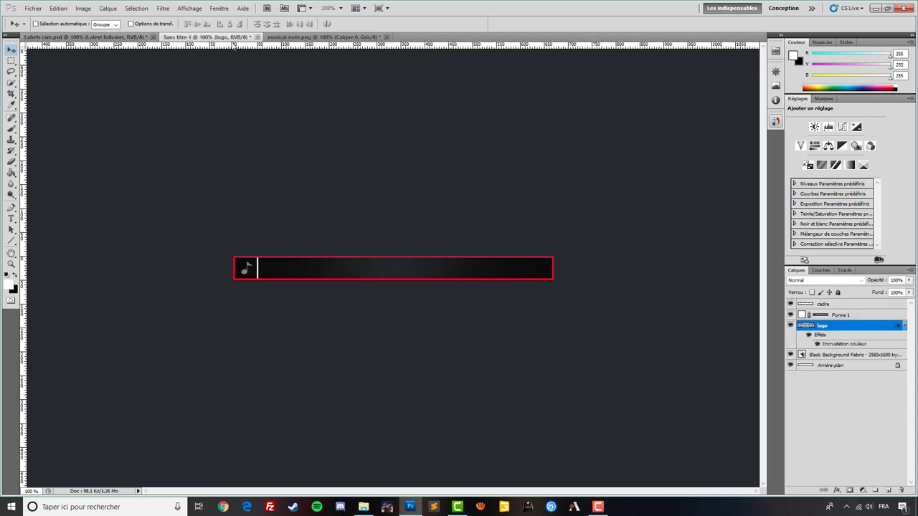
Set the overlay colour to the frame's red #ff0037 by sampling it with the eyedropper
double_click(830, 344)
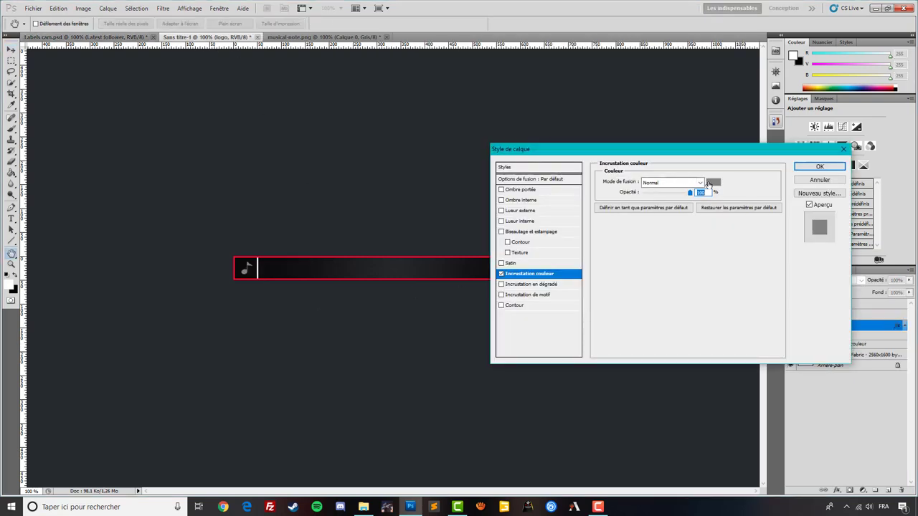
click(710, 183)
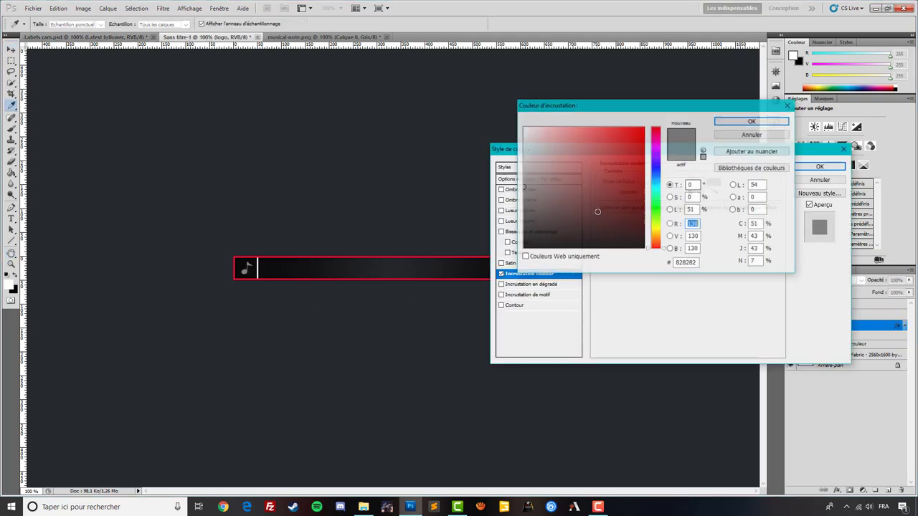
click(377, 277)
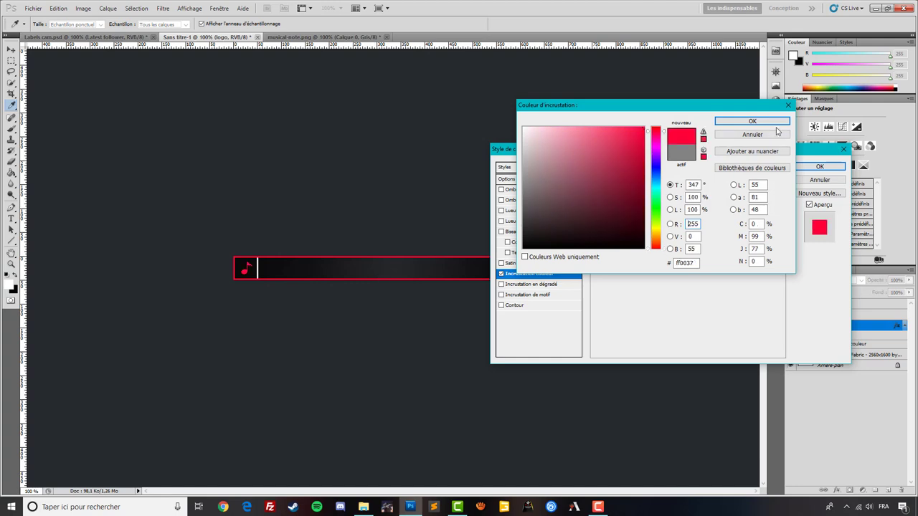
click(752, 121)
click(818, 167)
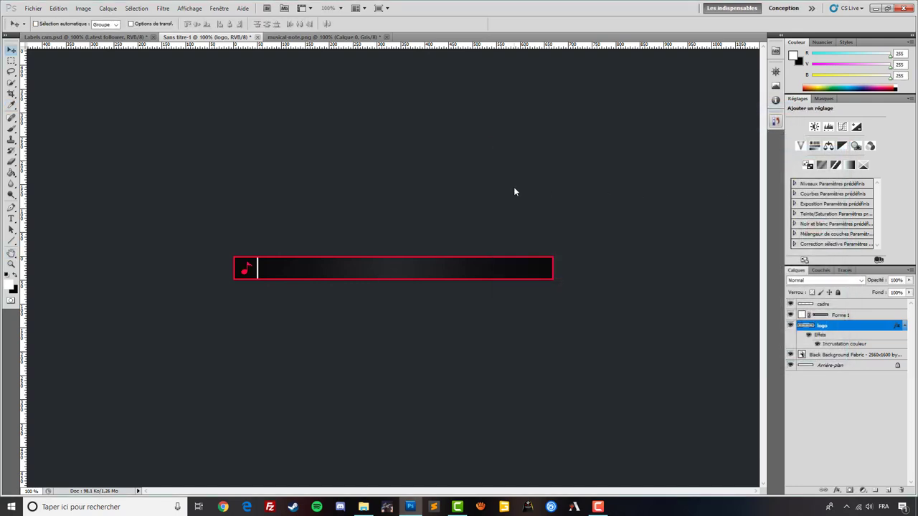
click(130, 37)
click(210, 37)
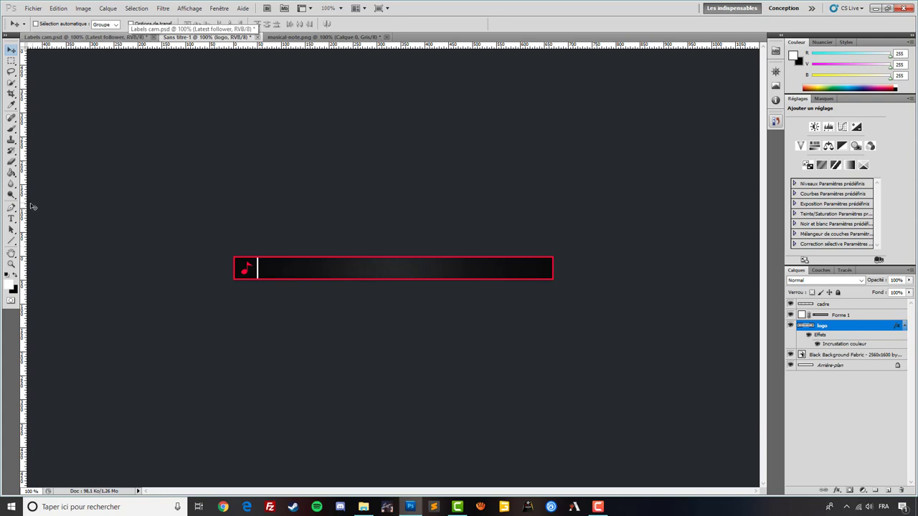
Add a vertical guide at the divider and type NOW PLAYING on the banner
drag(24, 209, 268, 231)
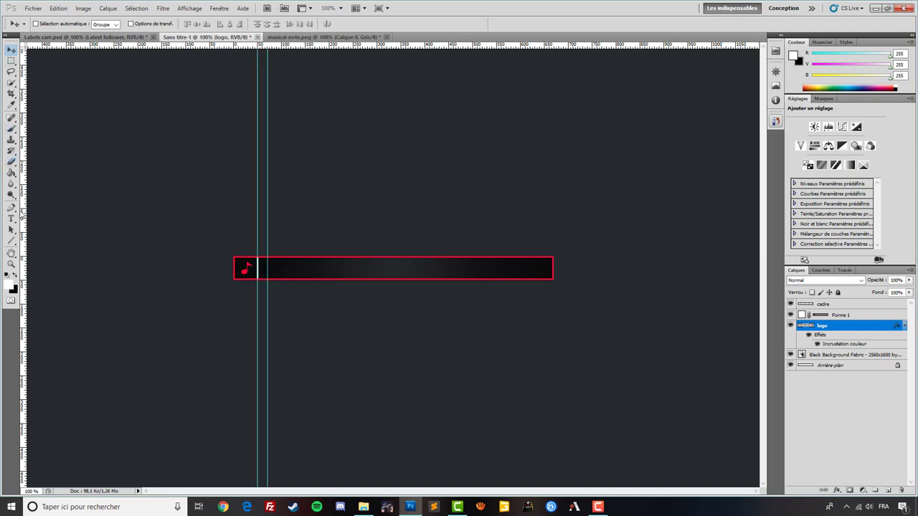
click(12, 222)
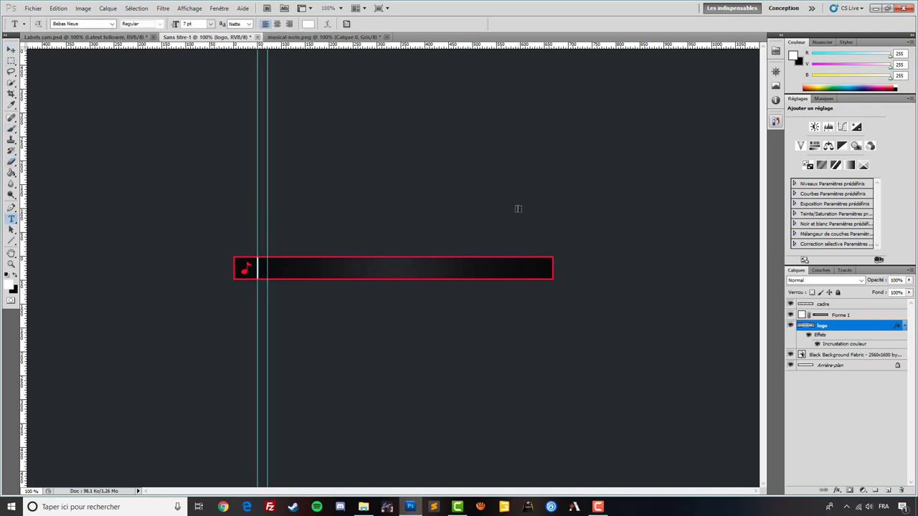
click(341, 268)
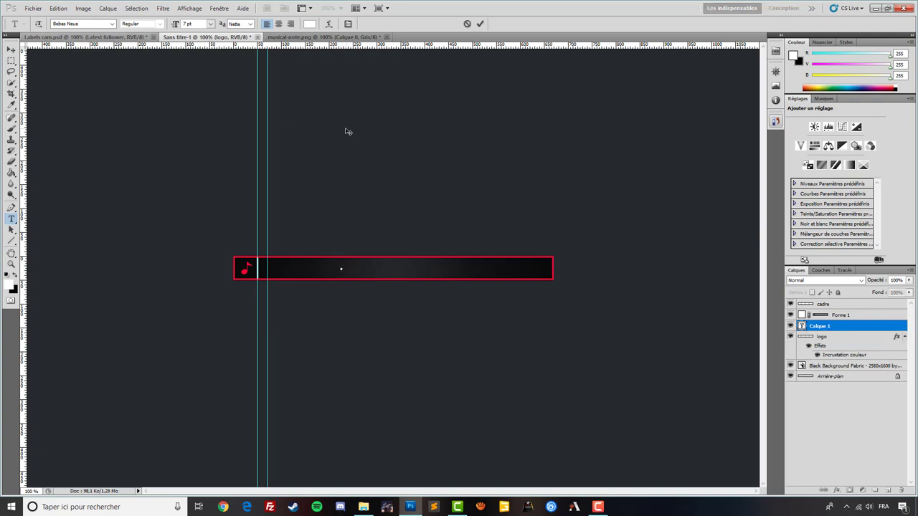
text(NOW)
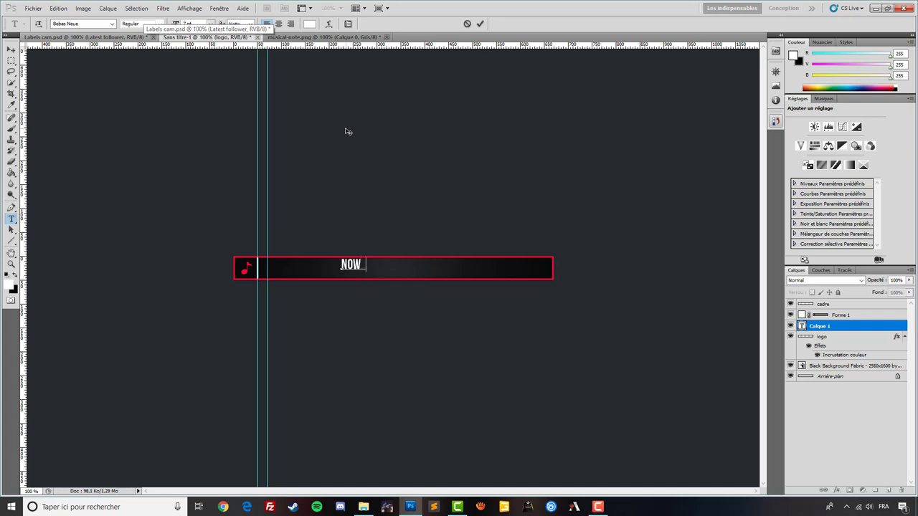
key(BackSpace)
text(PLAYING)
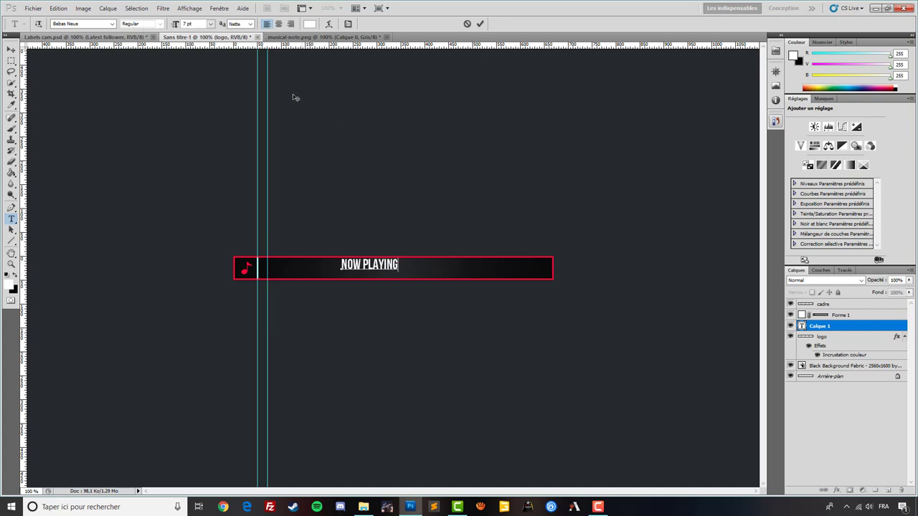
Commit the NOW PLAYING text and move it left, closer to the note
drag(400, 264, 340, 264)
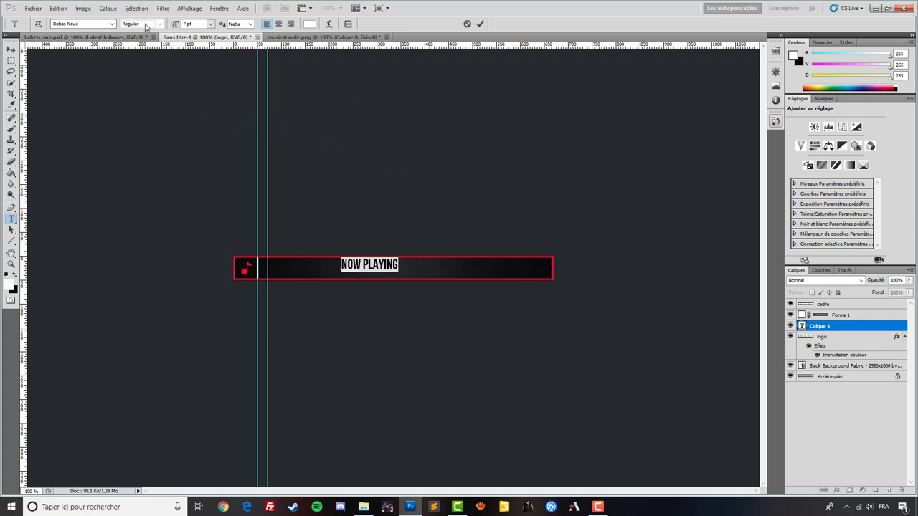
click(360, 265)
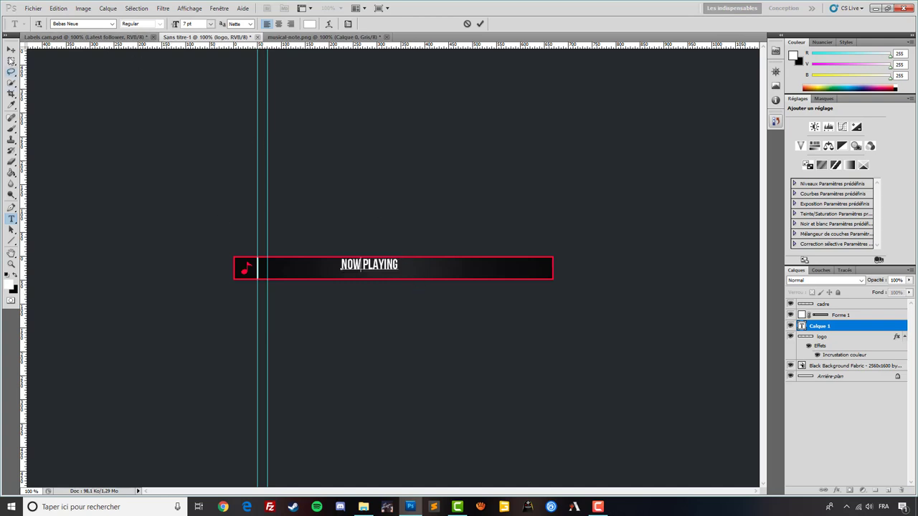
click(11, 49)
drag(352, 276, 300, 280)
Add a horizontal guide through the banner, snap NOW PLAYING against it, and remove the extra vertical guide
click(830, 376)
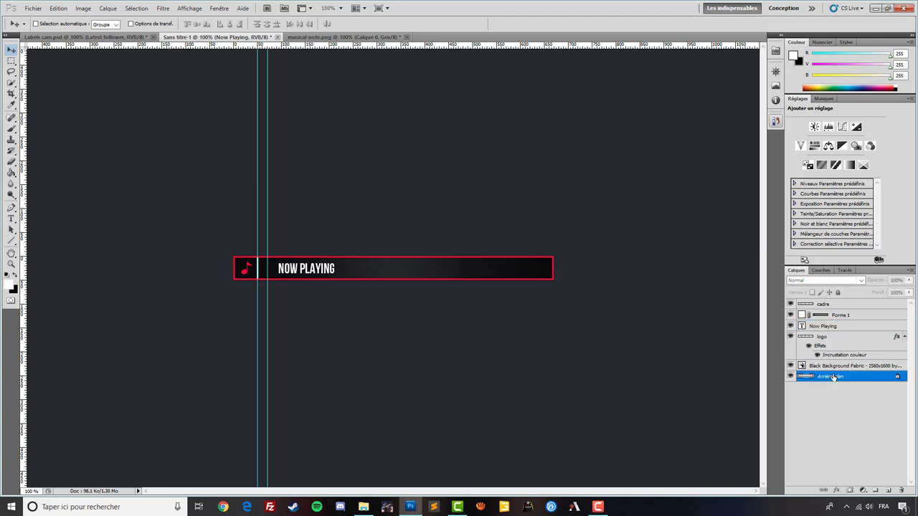
click(832, 366)
click(829, 376)
drag(393, 45, 403, 272)
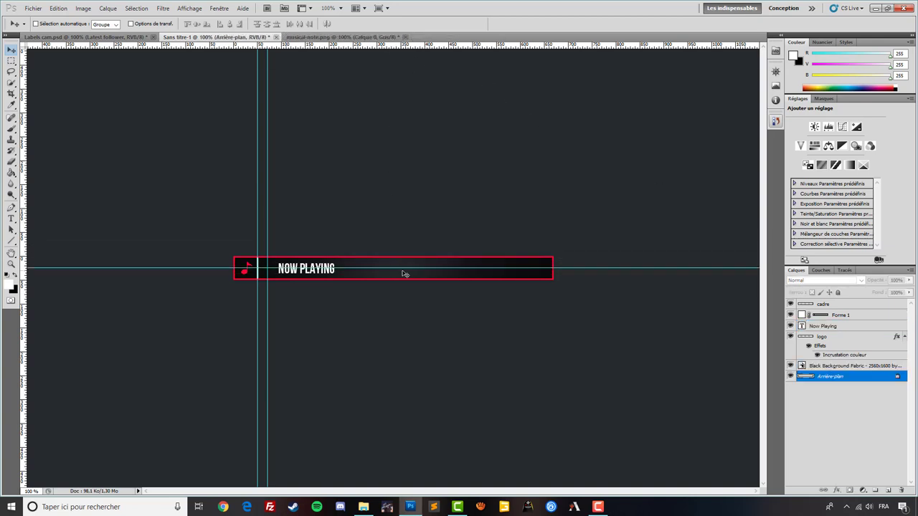
click(831, 367)
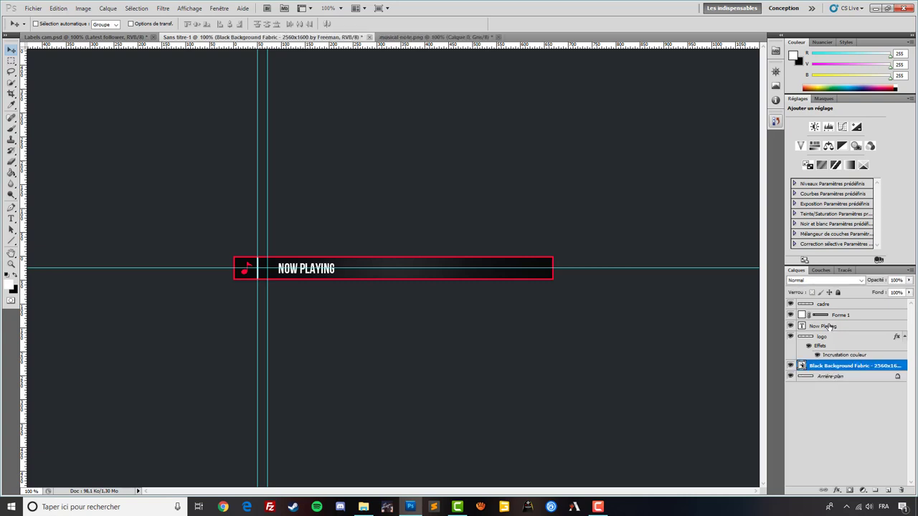
click(830, 327)
drag(345, 284, 329, 280)
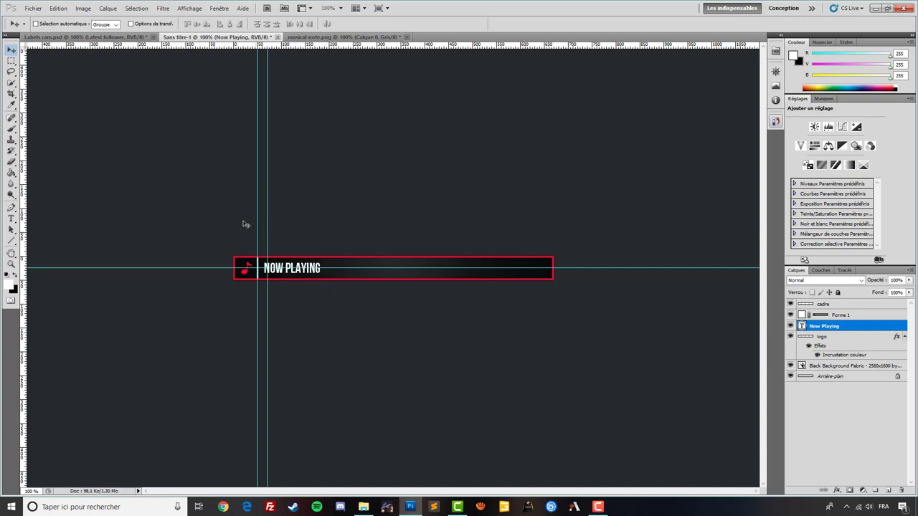
drag(266, 221, 21, 216)
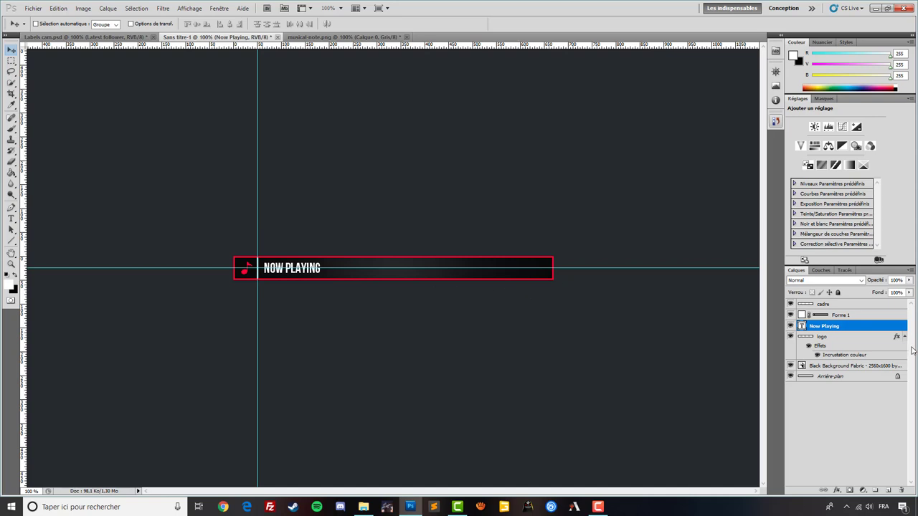
Append ' -' to the banner text so it reads 'NOW PLAYING -'
click(11, 218)
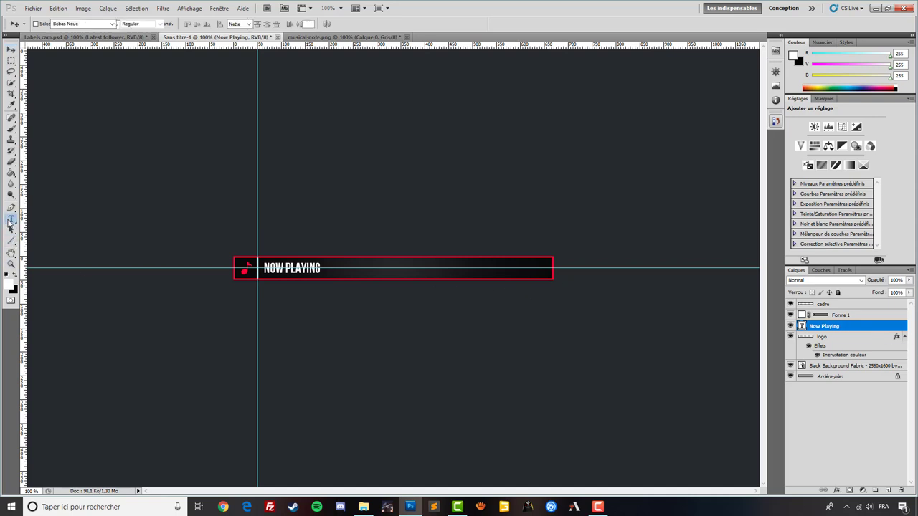
click(322, 268)
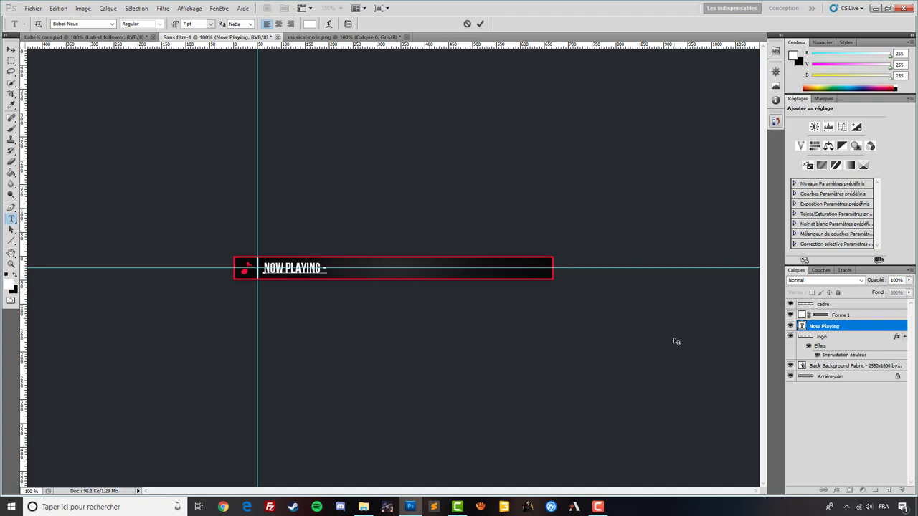
click(825, 336)
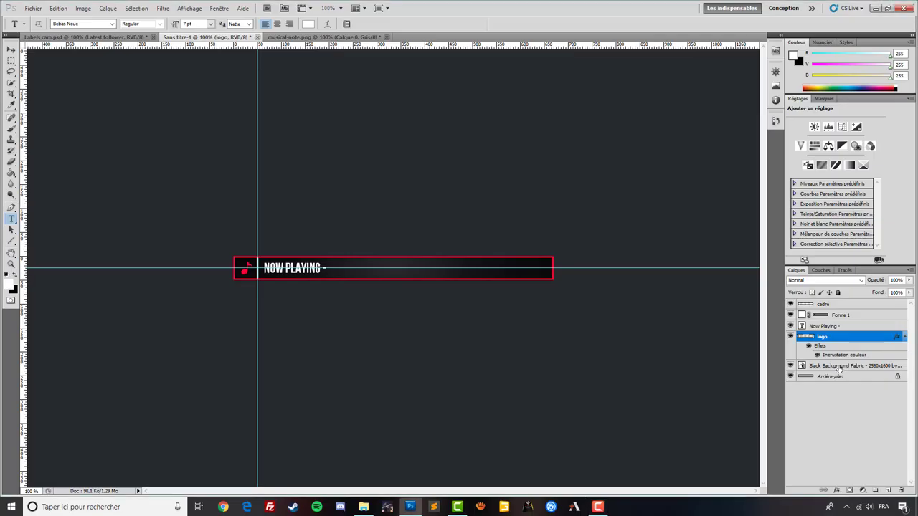
click(833, 367)
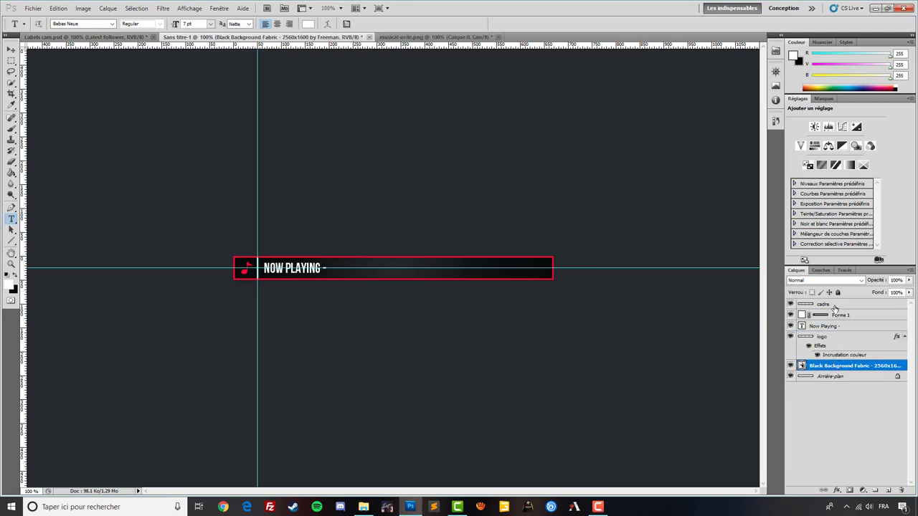
Group the layers from cadre to Black Background Fabric as 'Now Playing' and hide the guides
shift+click(835, 307)
key(ctrl+g)
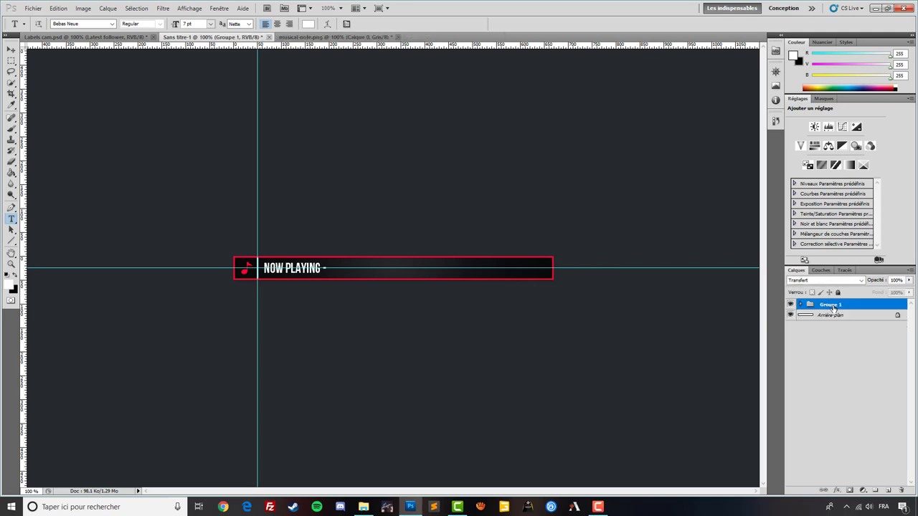
double_click(831, 304)
text(Now Playing)
click(819, 361)
click(843, 307)
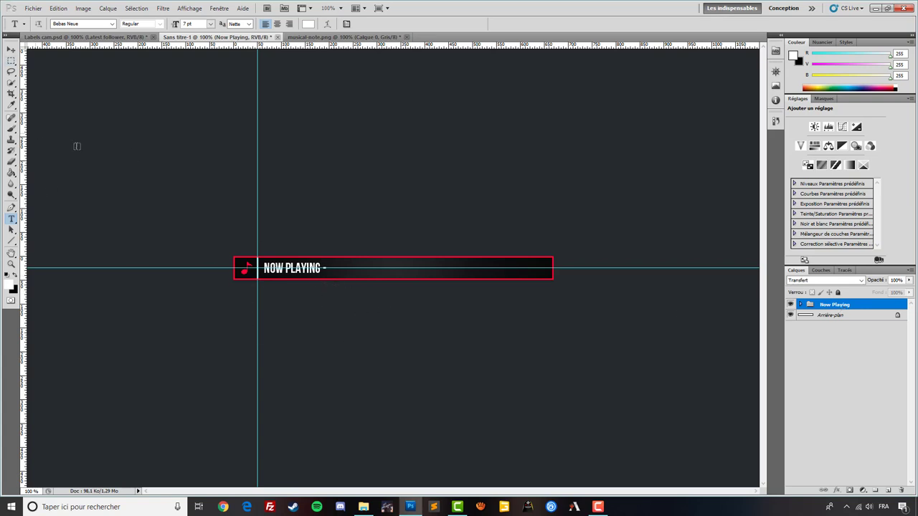
key(ctrl+h)
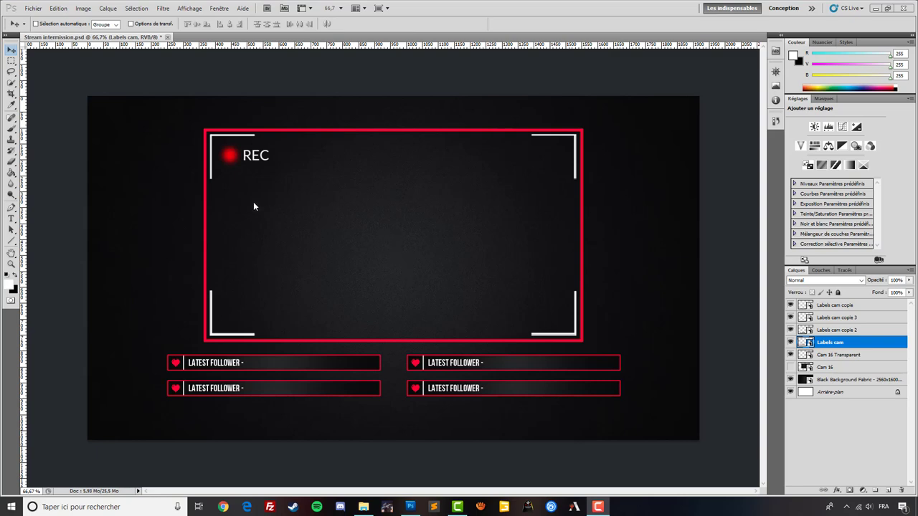
Create a new document with width 1920, height 1080, resolution 300 and RVB colour mode
click(36, 8)
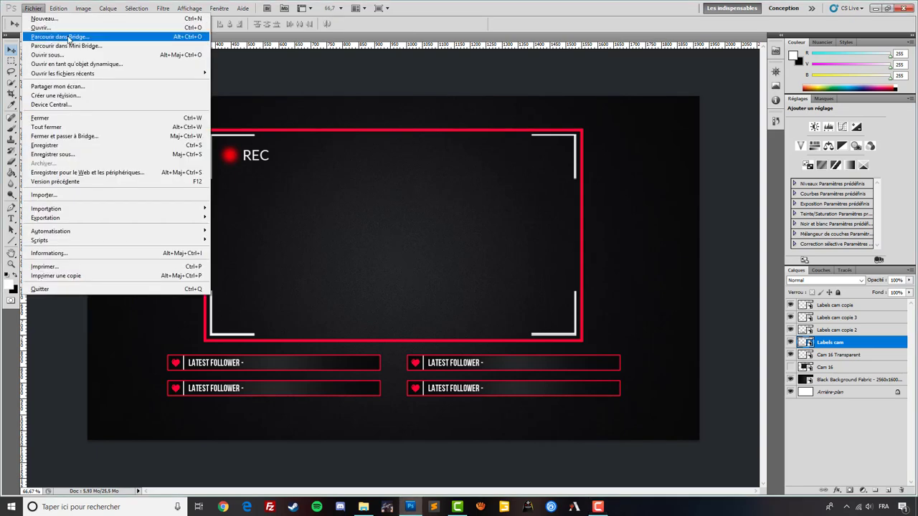
click(50, 18)
double_click(401, 174)
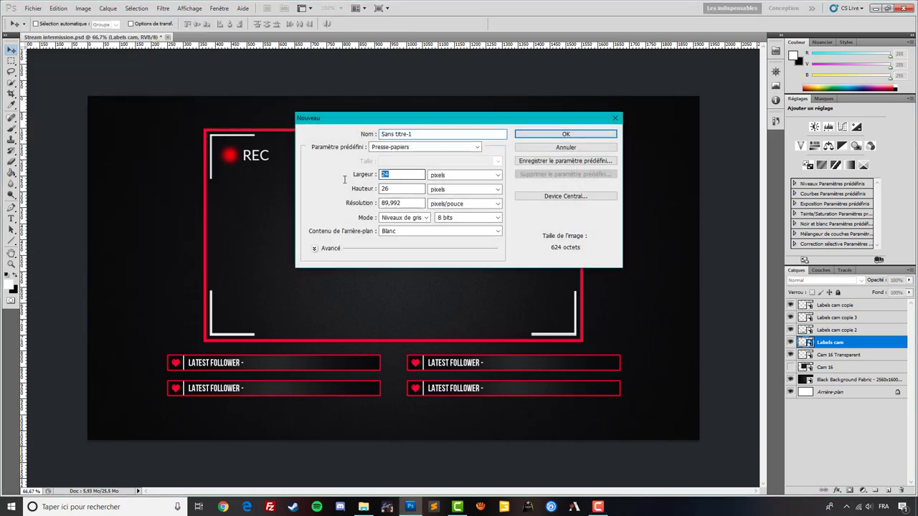
text(1920)
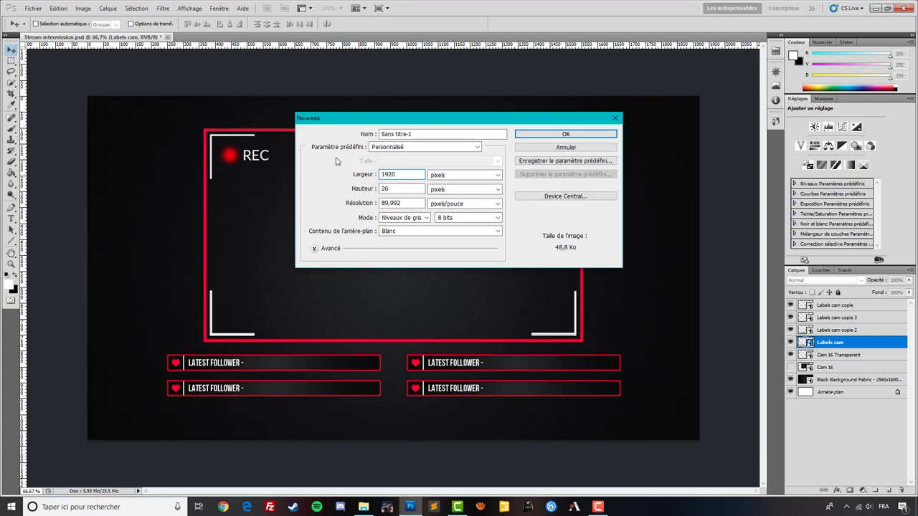
key(Tab)
text(1080)
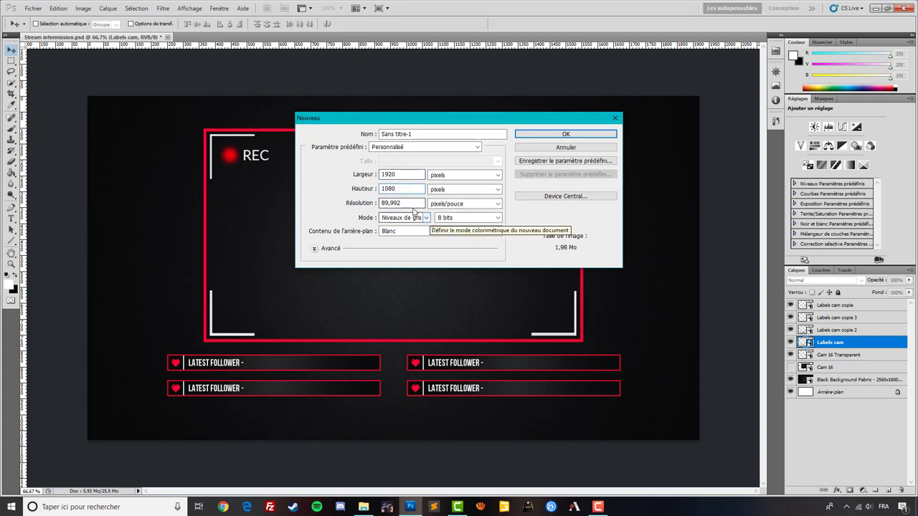
key(Tab)
text(30)
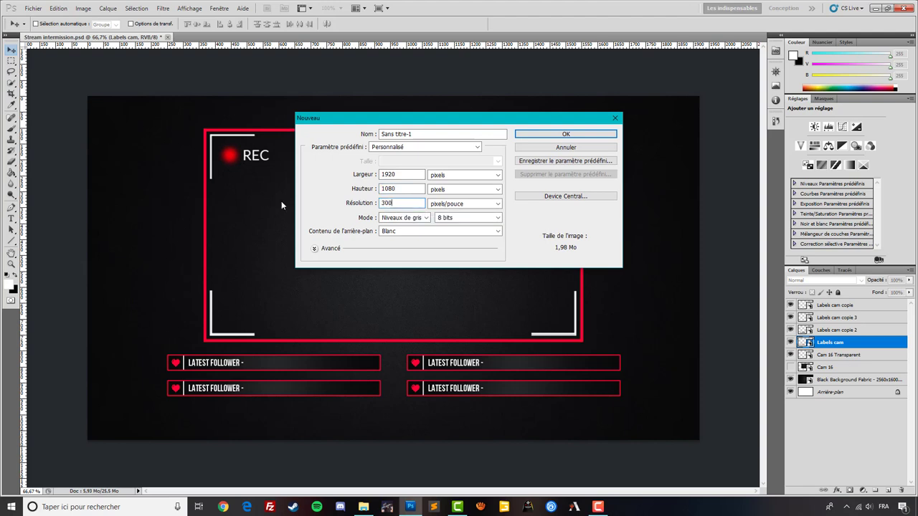
click(403, 217)
click(401, 240)
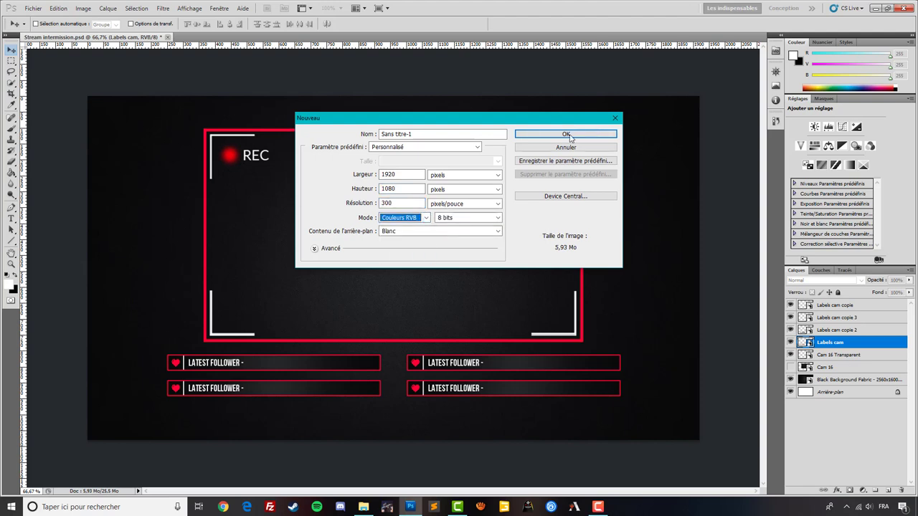
click(565, 134)
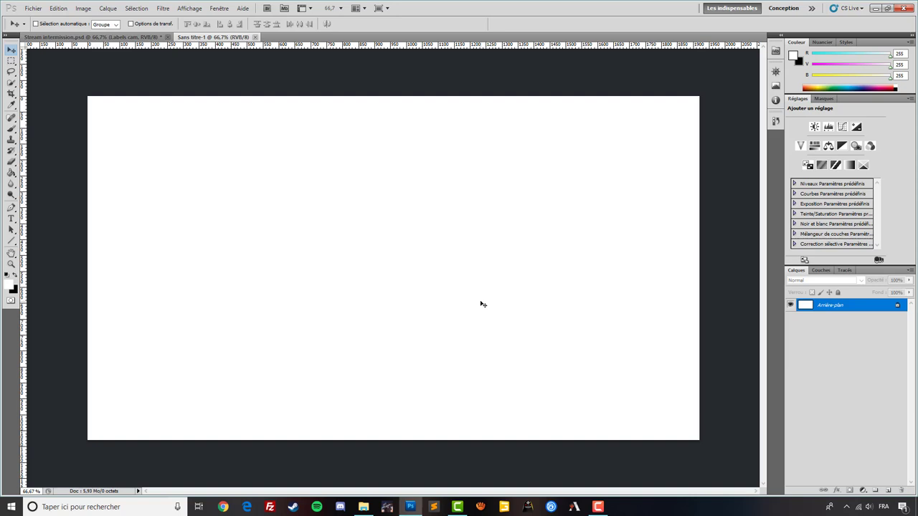
Place the Black Background Fabric image scaled over the canvas, then add vertical and horizontal centre guides
click(33, 8)
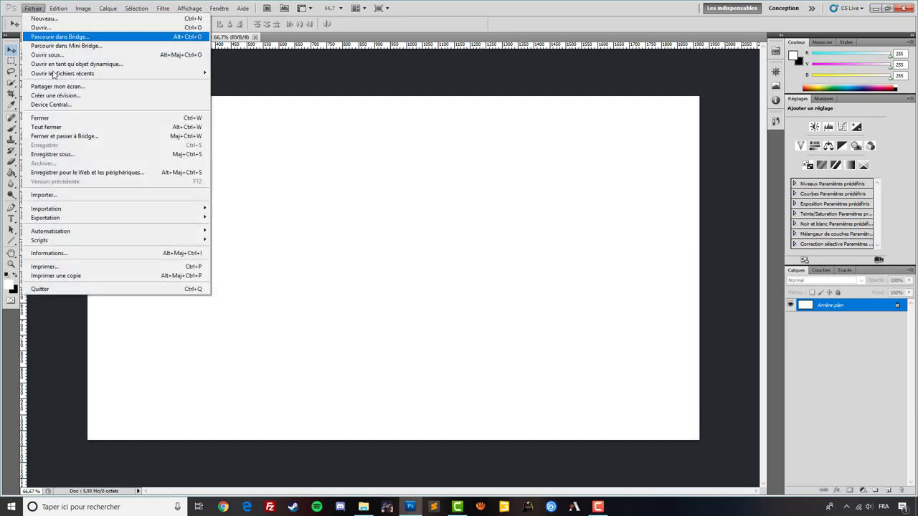
click(61, 192)
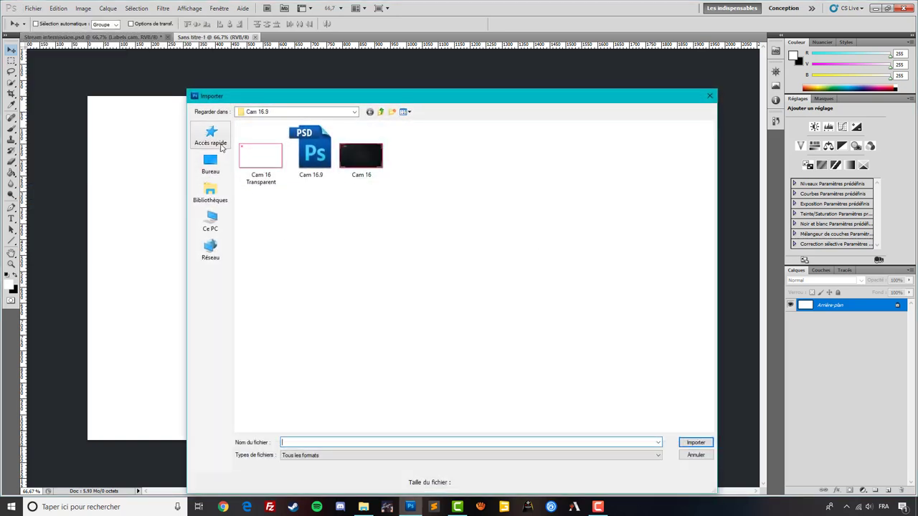
click(210, 165)
double_click(282, 162)
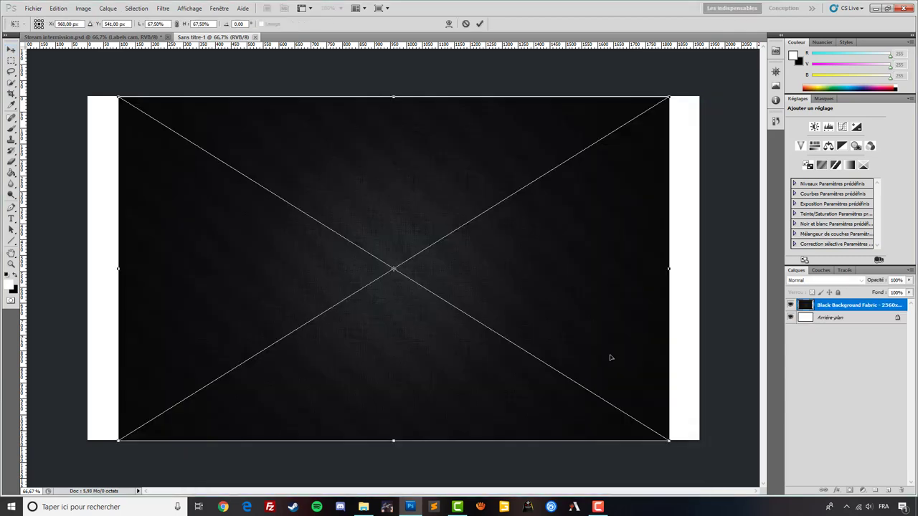
drag(668, 442, 702, 462)
drag(121, 95, 83, 75)
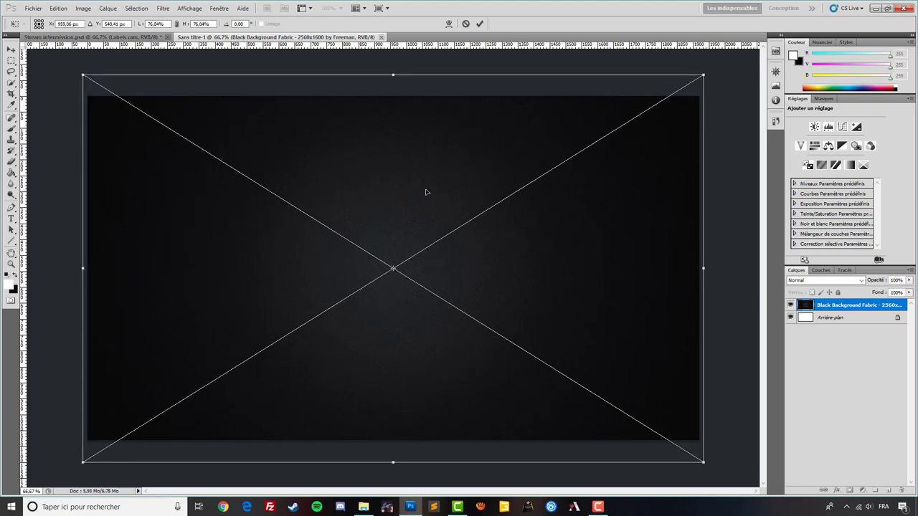
key(Return)
drag(24, 230, 393, 280)
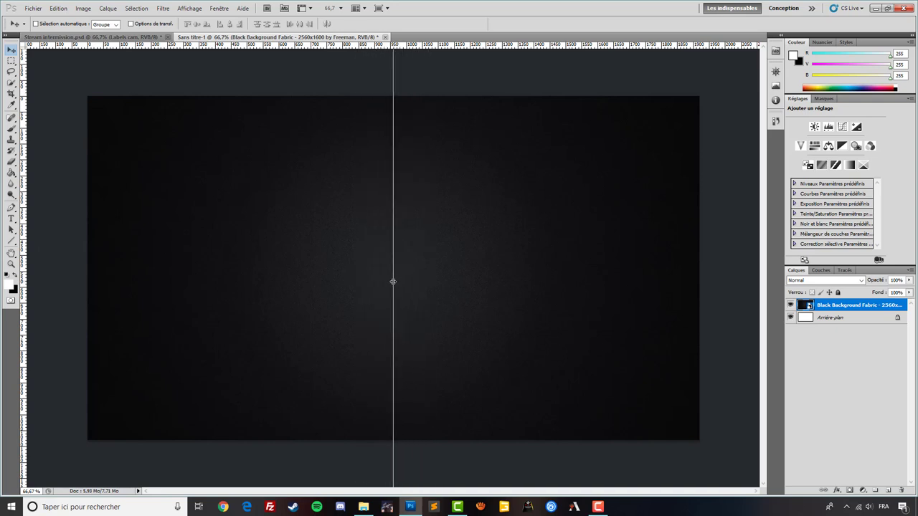
drag(452, 48, 456, 268)
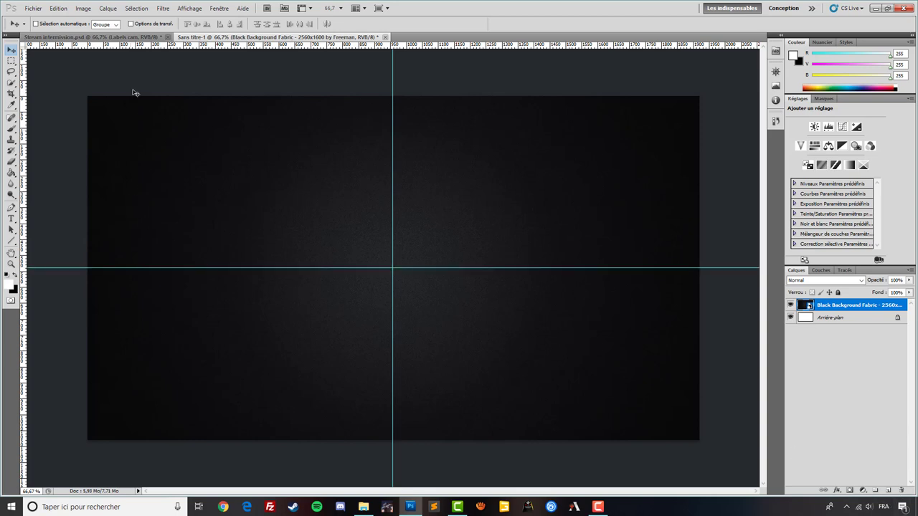
Place the Cam 16 Transparent image from Projet 006 Overlay #6 > Cam 16.9 and show the Info panel
click(29, 10)
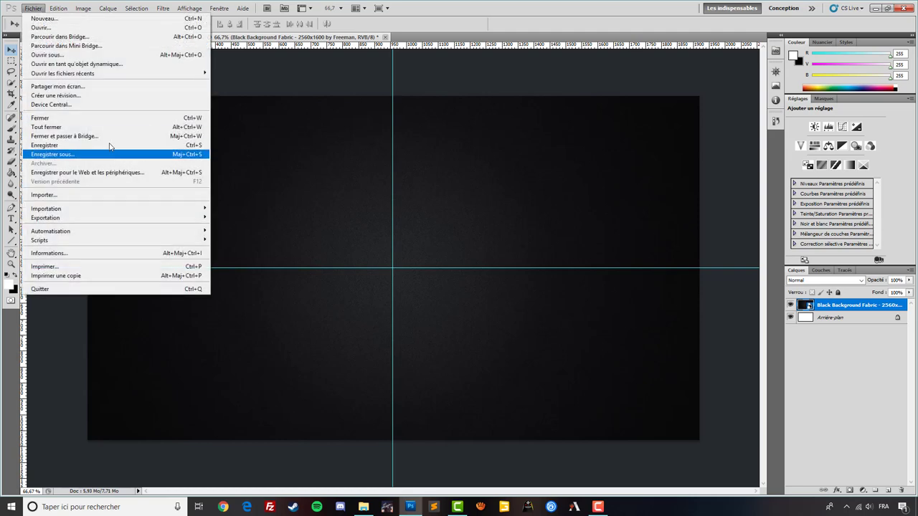
click(69, 194)
click(282, 112)
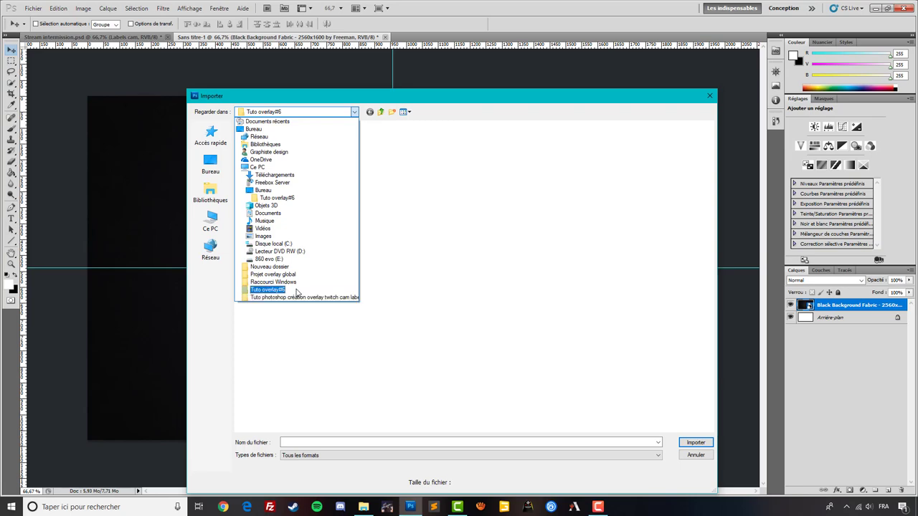
click(295, 281)
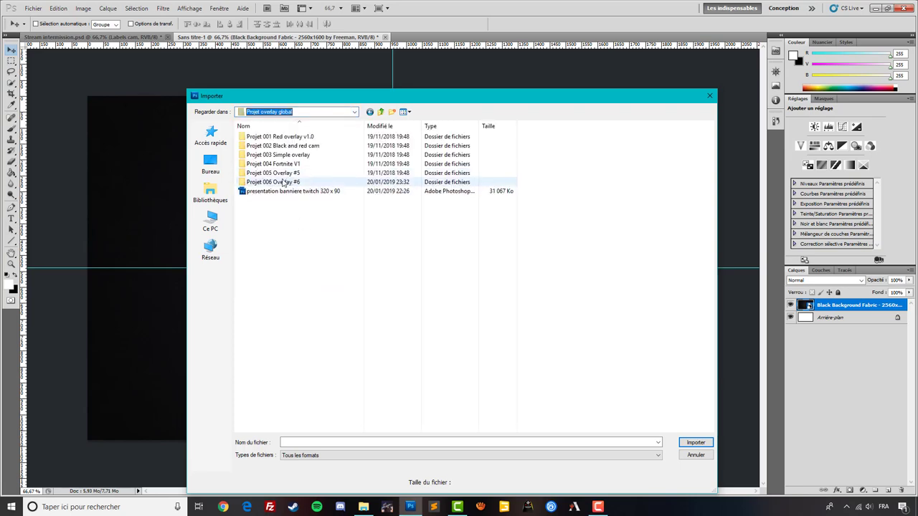
double_click(281, 138)
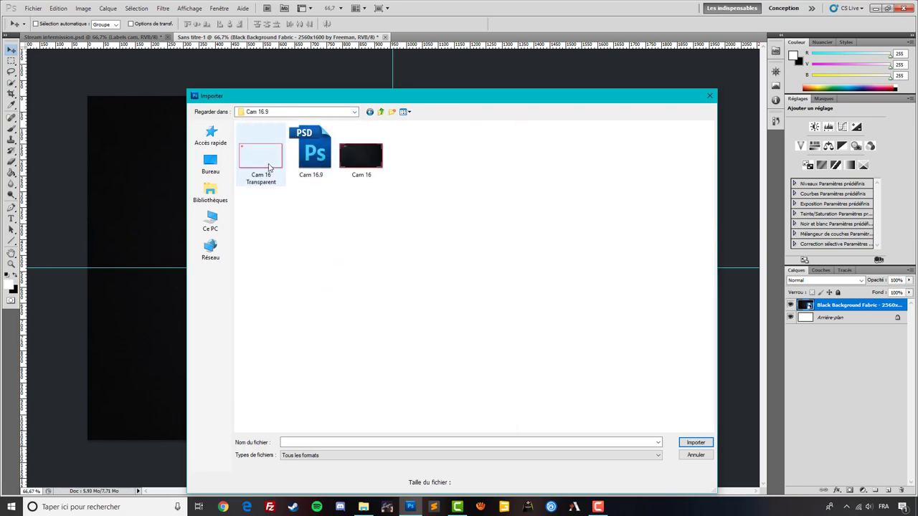
double_click(268, 167)
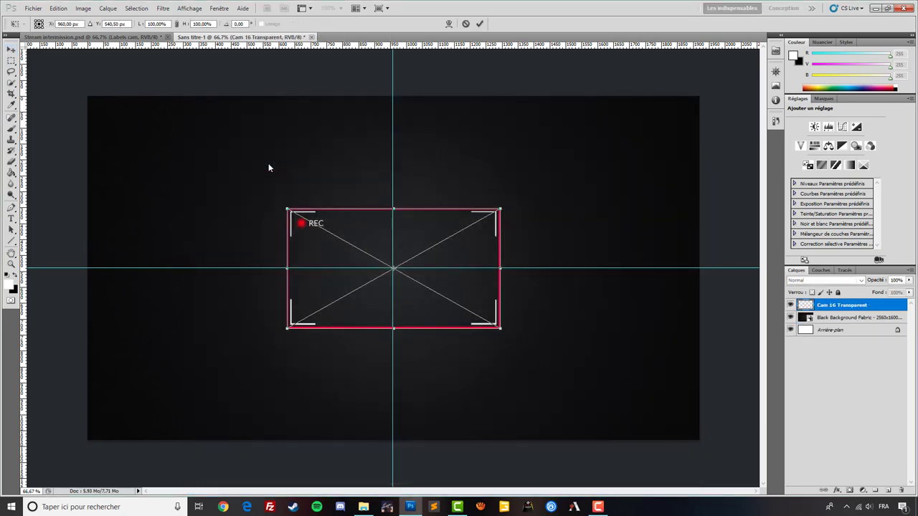
click(776, 101)
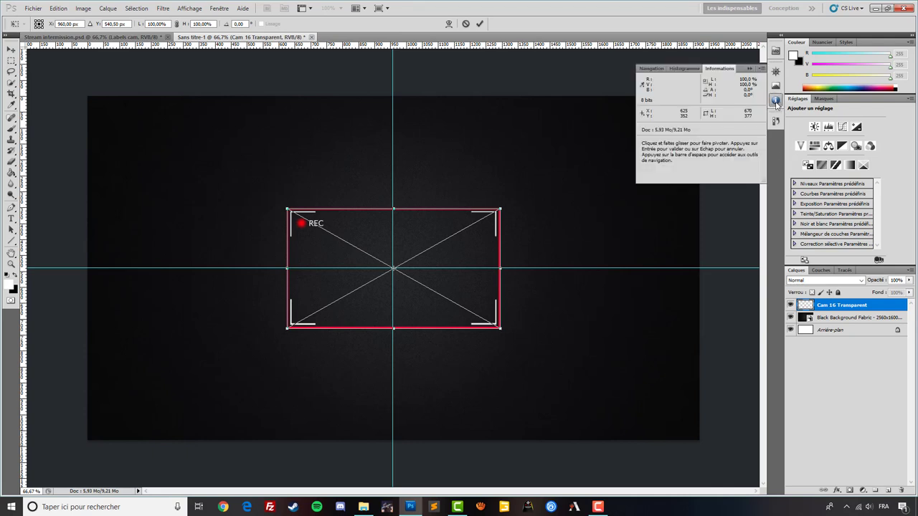
click(219, 8)
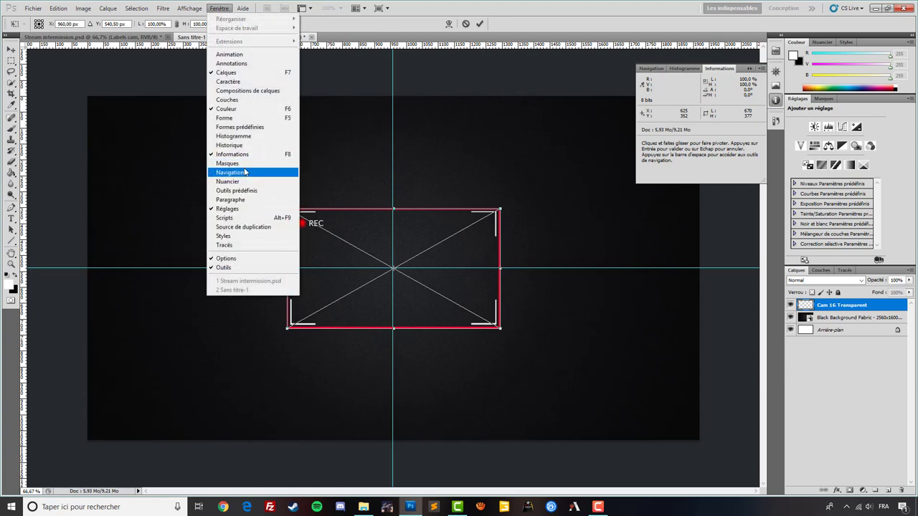
click(224, 7)
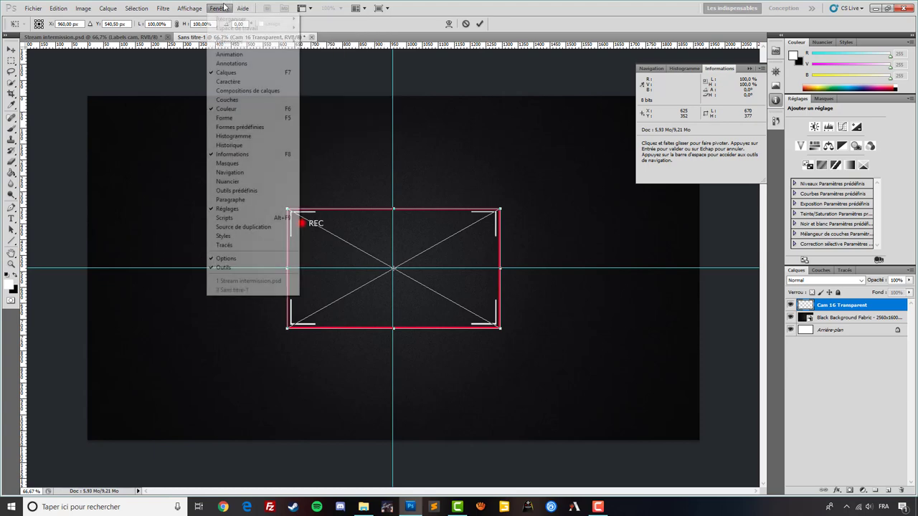
click(244, 8)
click(774, 148)
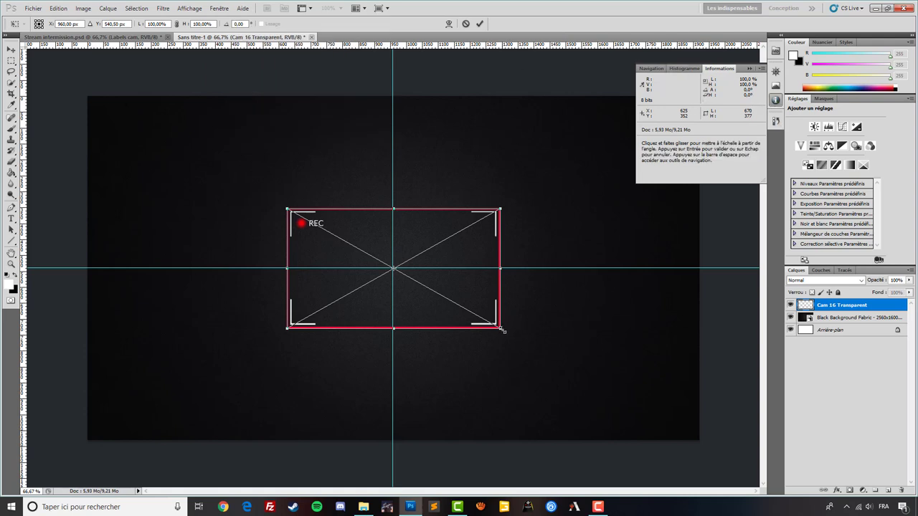
Enlarge the camera frame, centre it on the guides, and nudge it slightly right, lower and up
drag(504, 330, 647, 452)
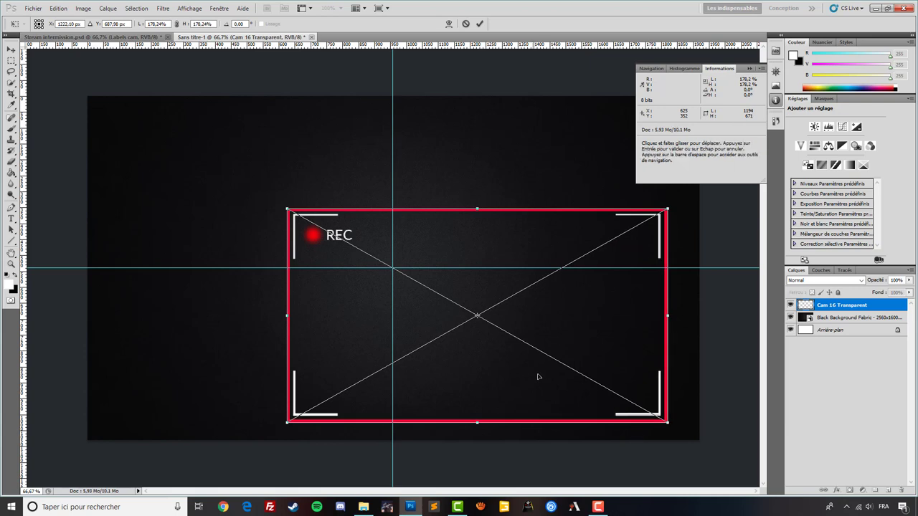
drag(534, 378, 442, 287)
click(749, 70)
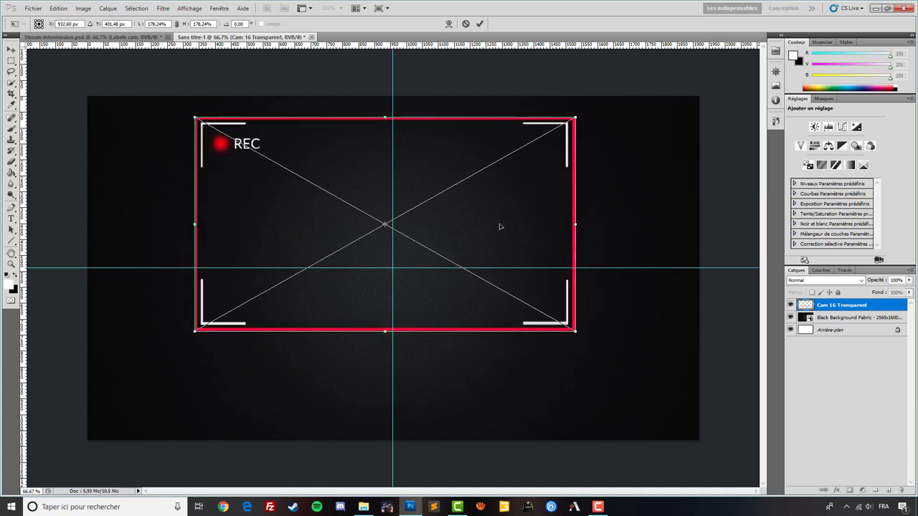
key(shift+Right)
key(Return)
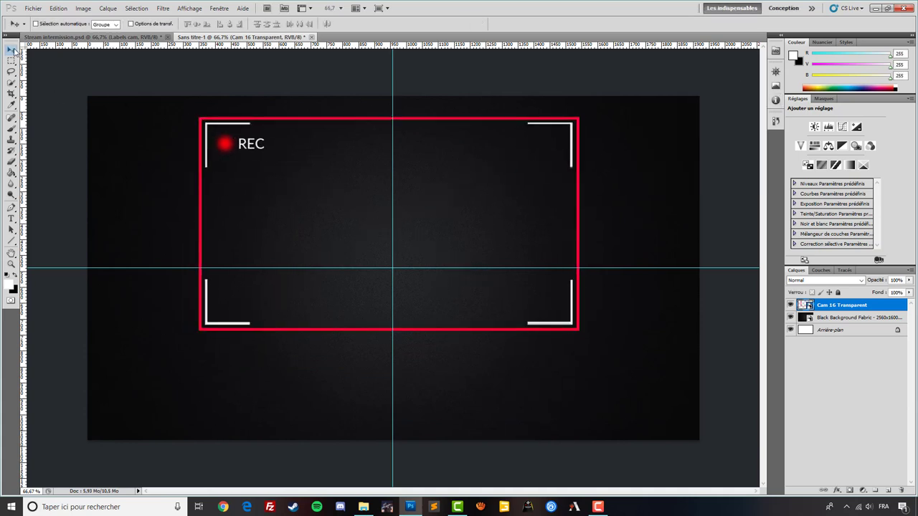
drag(488, 218, 494, 238)
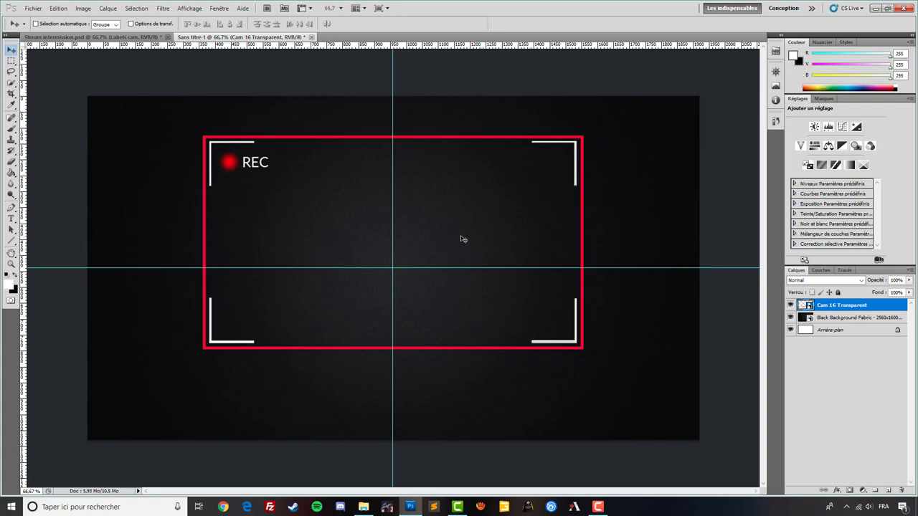
key(Up)
key(Up)
key(Up)
key(Up)
key(Up)
key(Up)
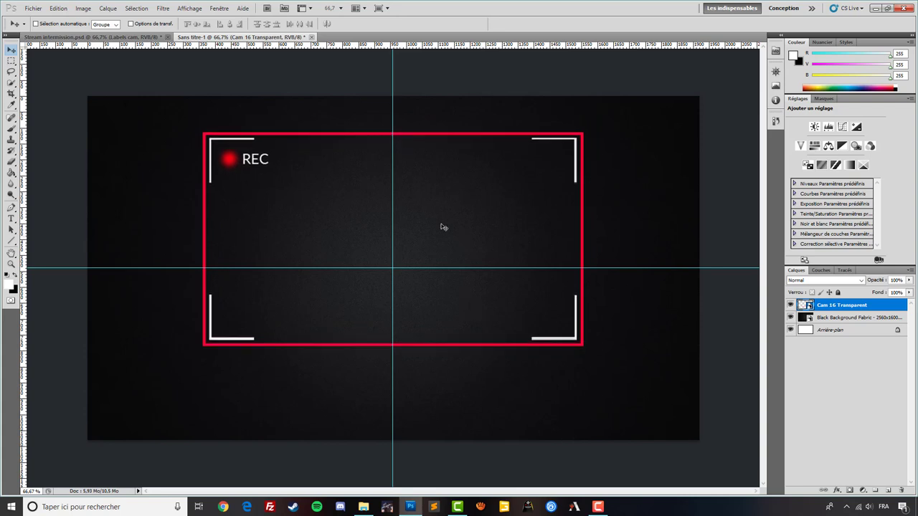
Place the Labels cam image from the Projet 006 Overlay #6 folder onto the canvas
click(33, 7)
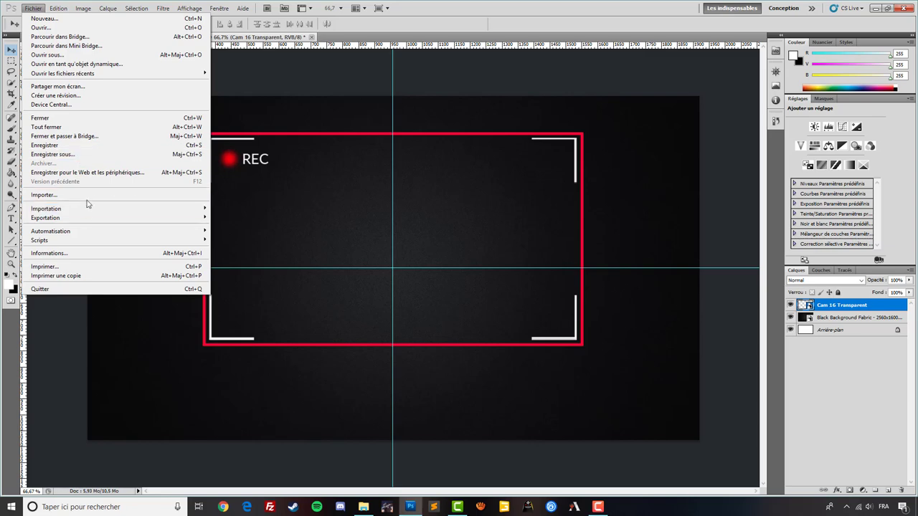
click(43, 194)
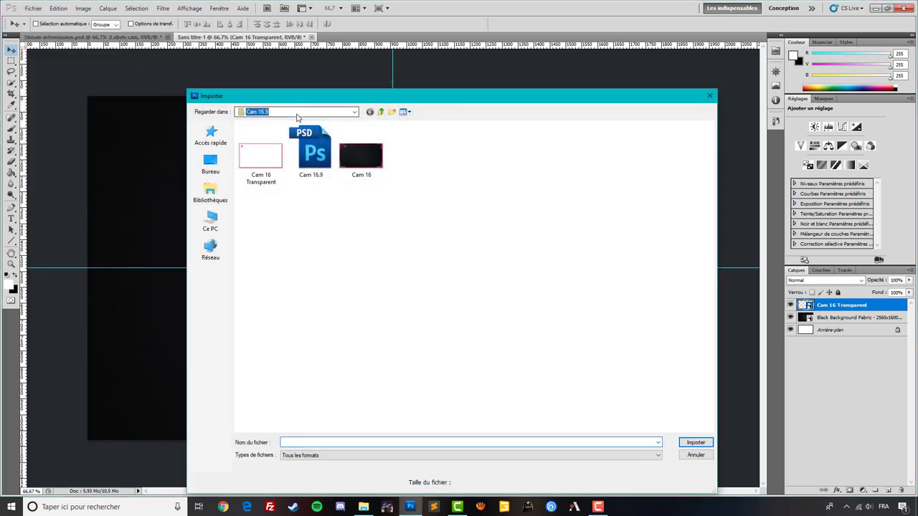
click(297, 115)
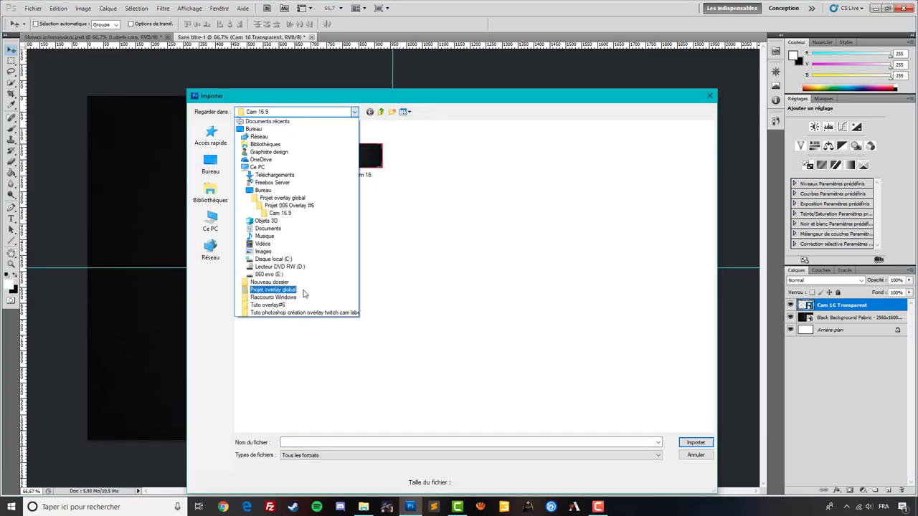
click(276, 290)
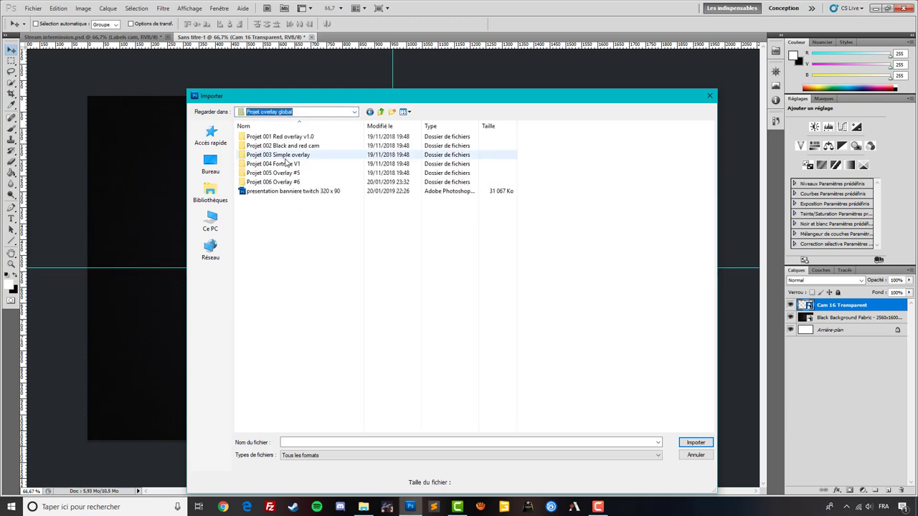
double_click(284, 182)
double_click(280, 145)
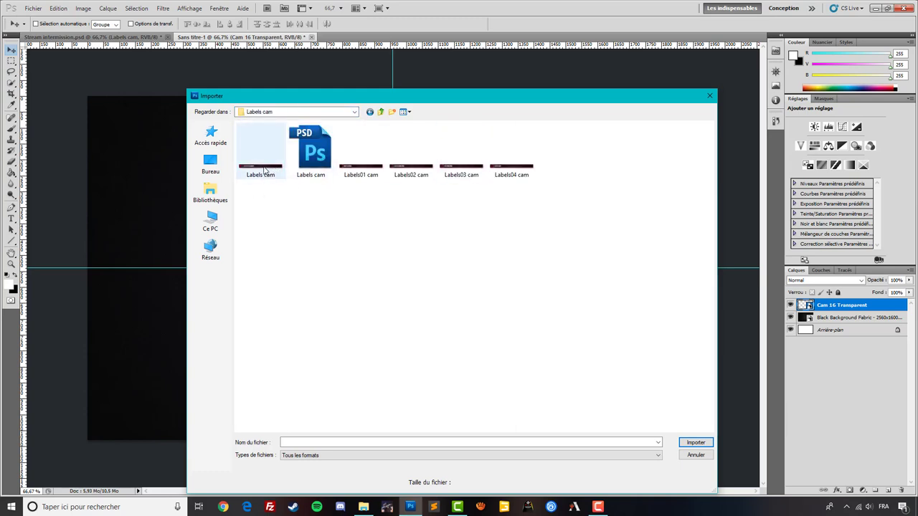
double_click(264, 170)
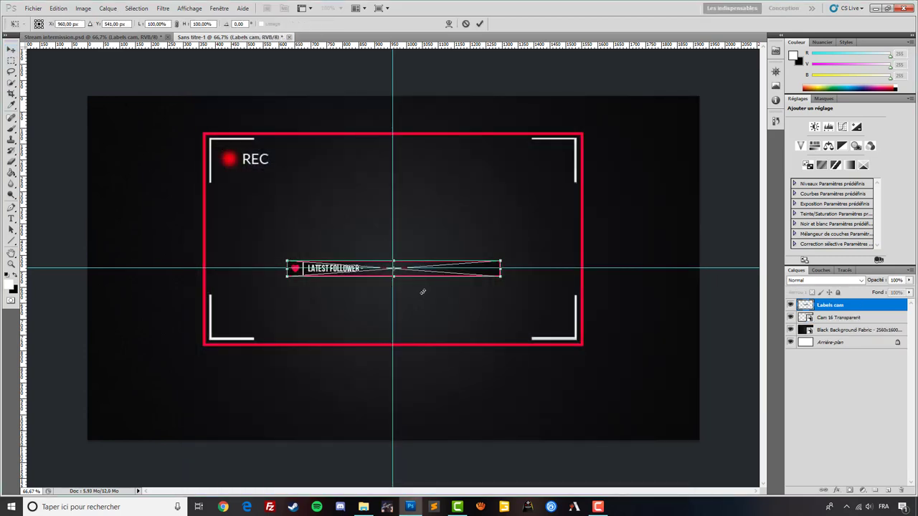
key(Return)
Position the Latest Follower bar below the camera frame, aligned to two new vertical centre guides
drag(428, 292, 262, 366)
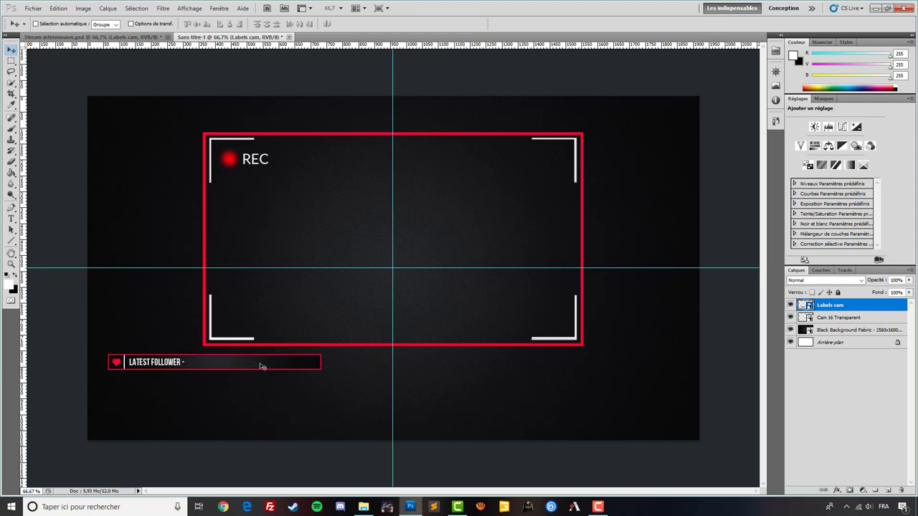
drag(23, 204, 377, 220)
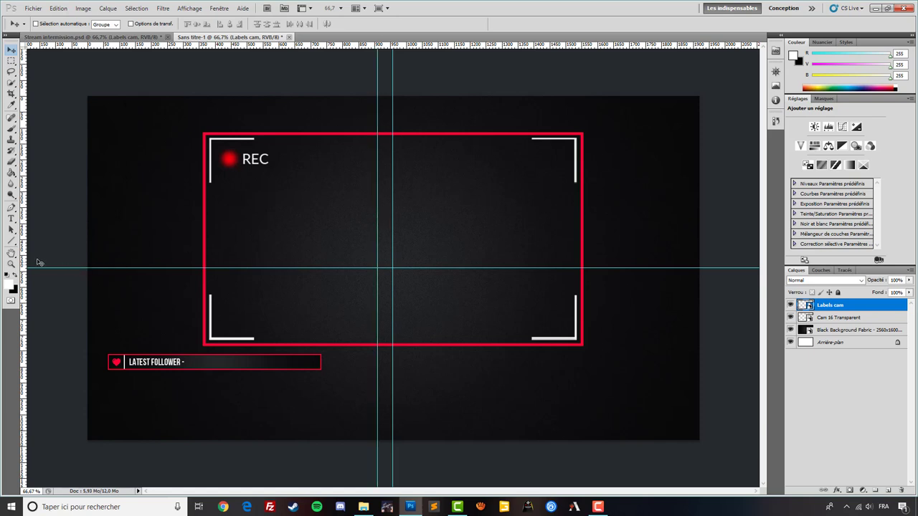
drag(25, 262, 409, 260)
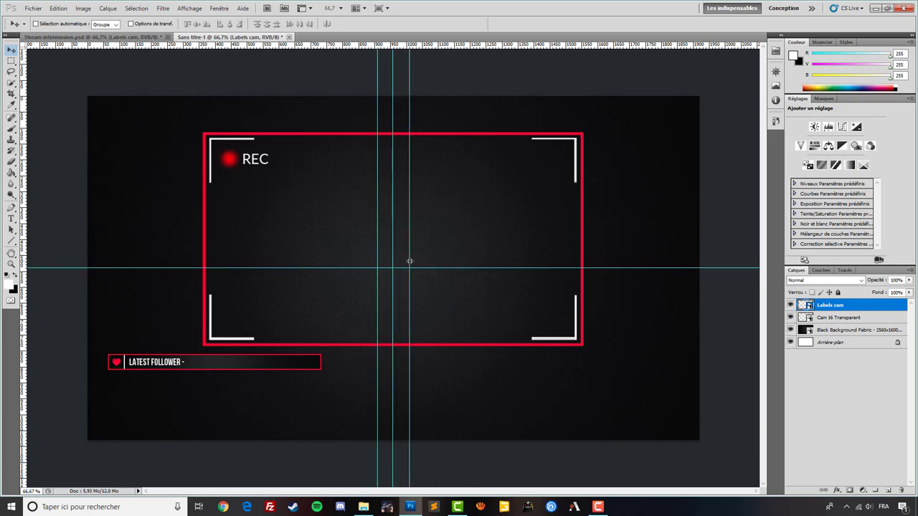
drag(247, 372, 302, 369)
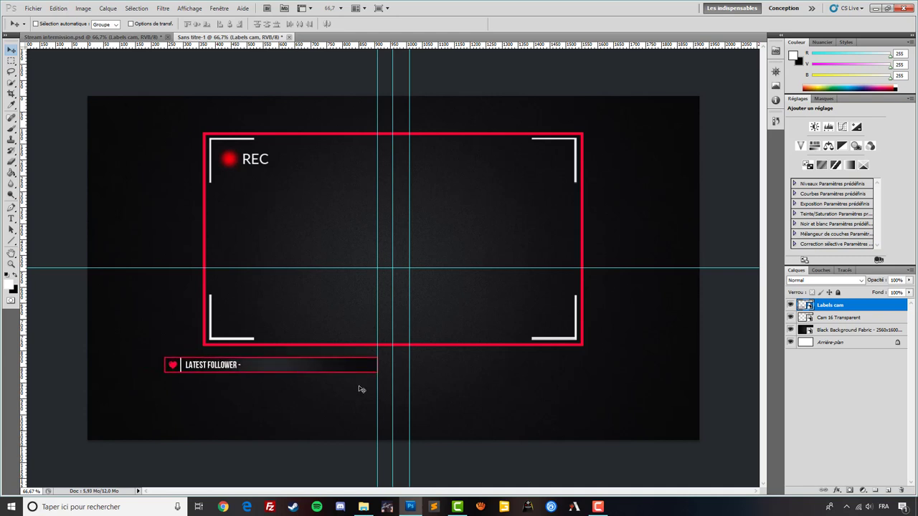
Duplicate the Latest Follower bar three times into a two-by-two grid and hide the guides
key(ctrl+j)
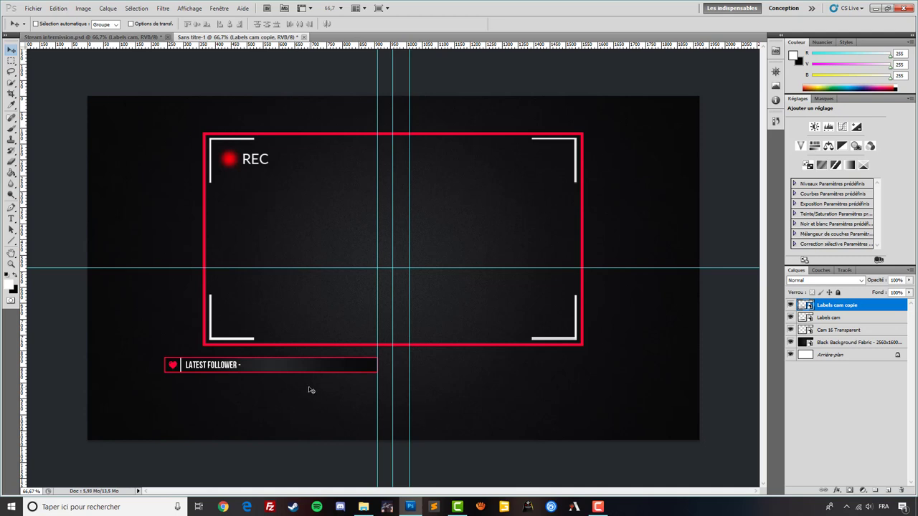
drag(310, 390, 549, 391)
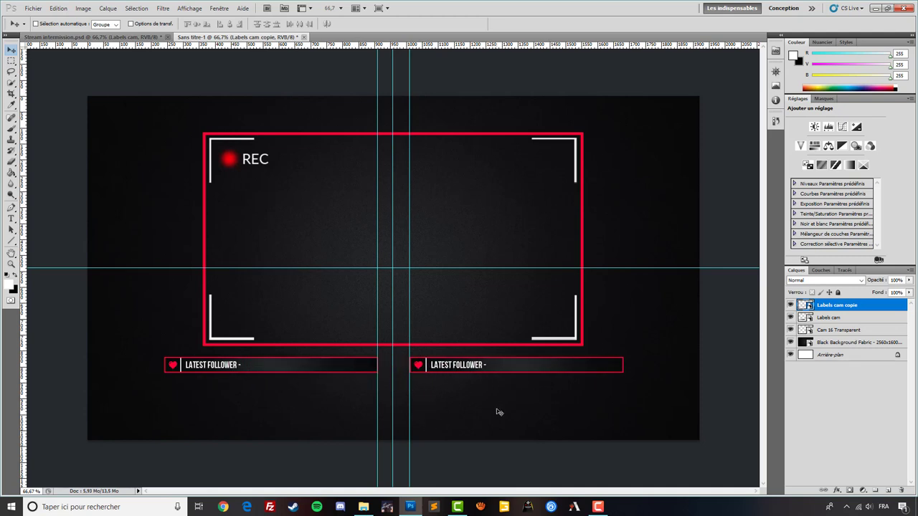
key(ctrl+j)
drag(531, 398, 285, 416)
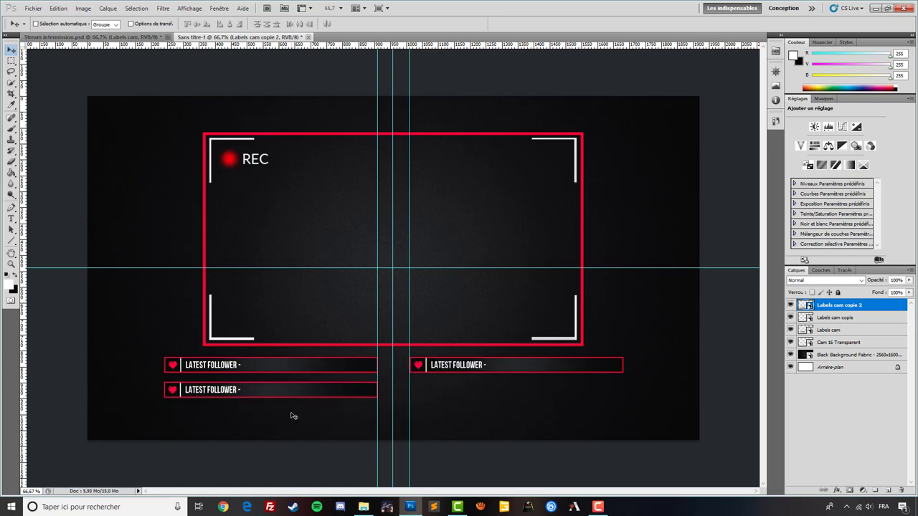
key(ctrl+j)
drag(313, 423, 558, 426)
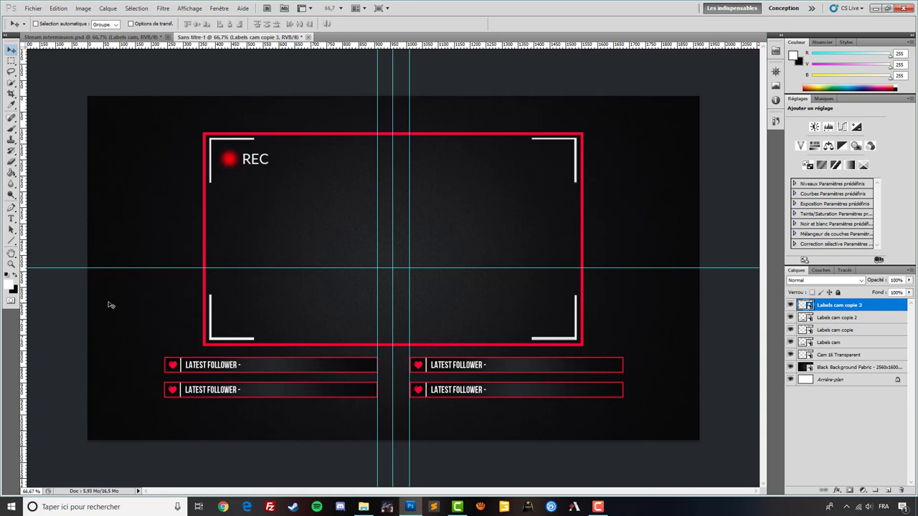
key(ctrl+h)
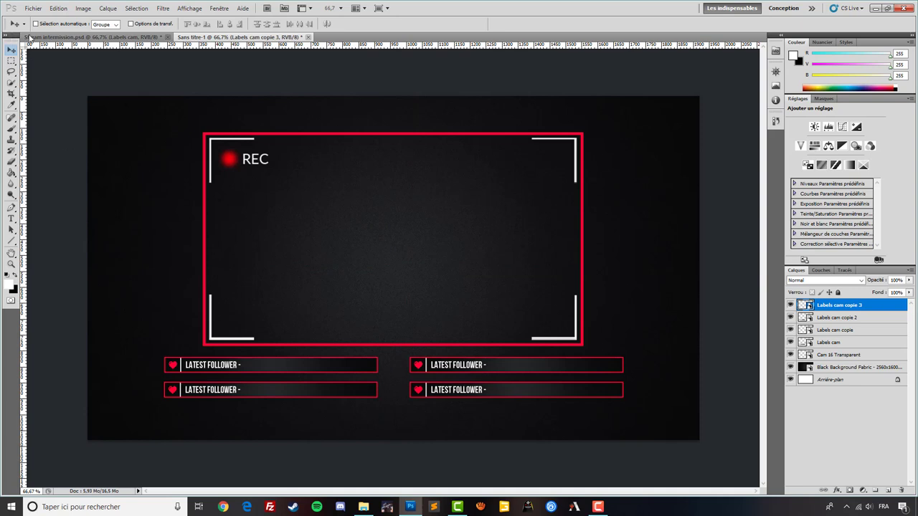
click(66, 37)
Create another blank 1920×1080 document
click(208, 37)
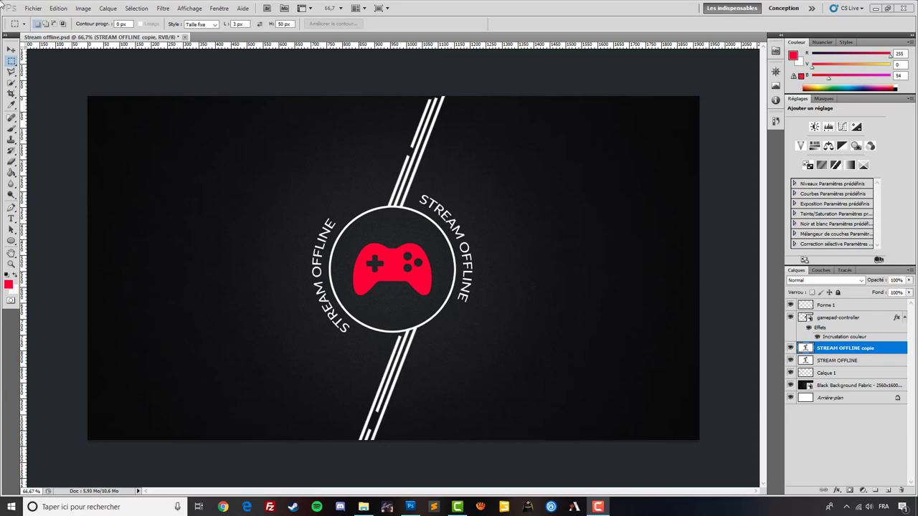
click(28, 8)
click(35, 17)
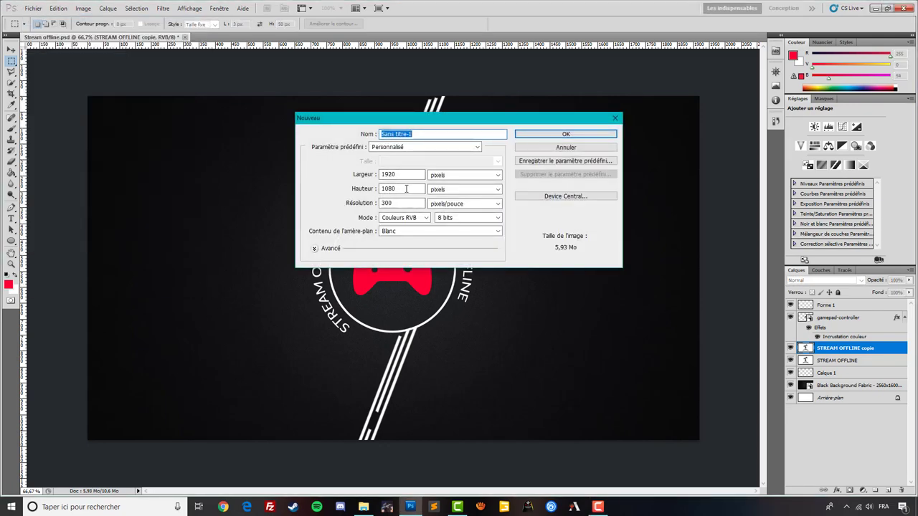
click(566, 134)
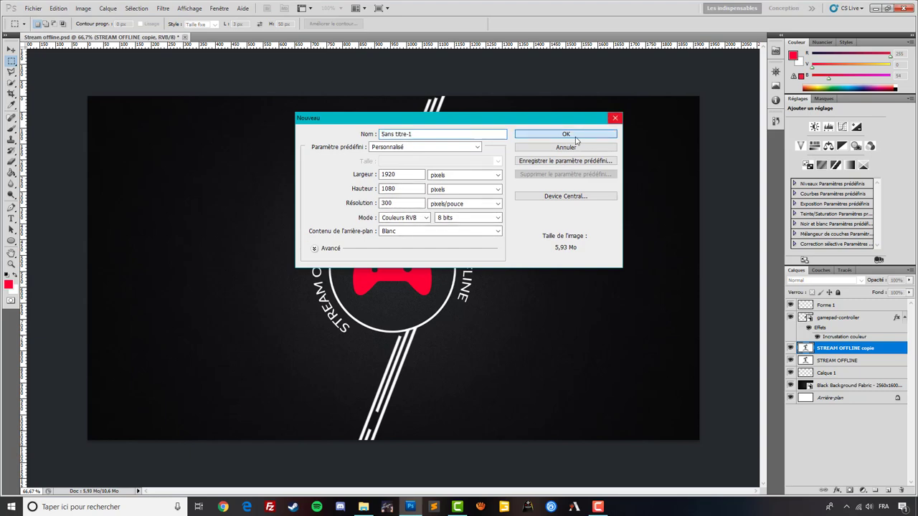
Place the black fabric background from Tuto overlay#6, stretch it over the canvas, and add centre guides
click(33, 8)
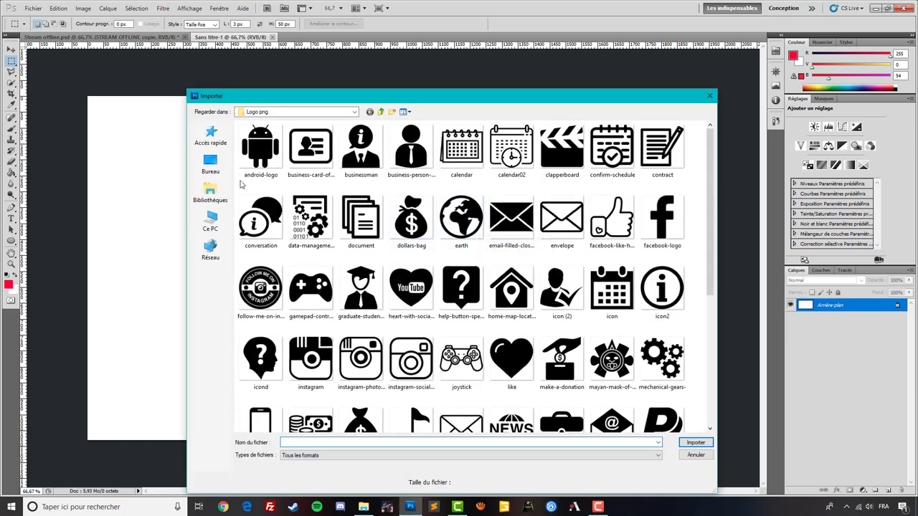
click(210, 163)
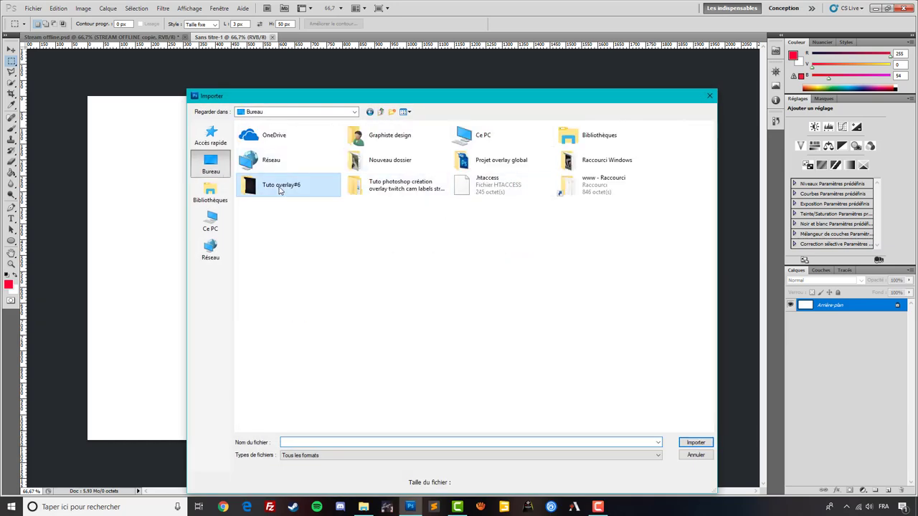
double_click(251, 185)
double_click(261, 154)
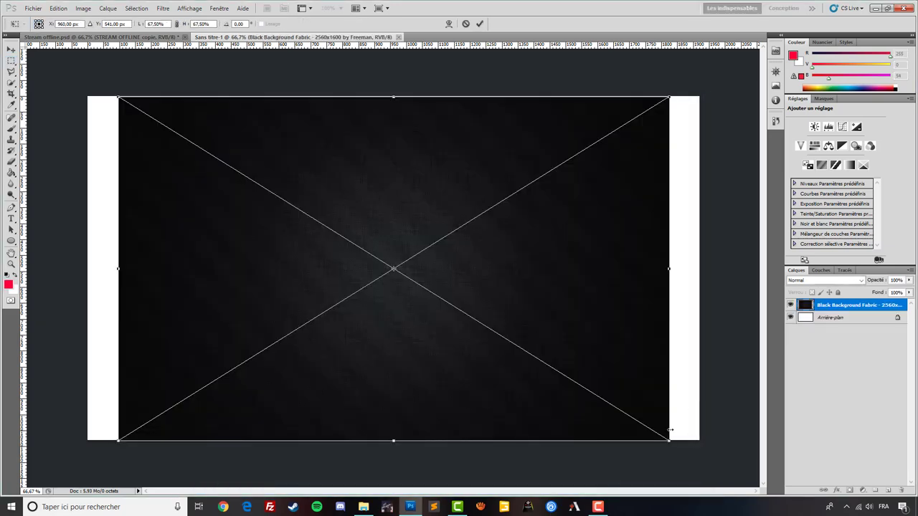
drag(669, 443, 702, 461)
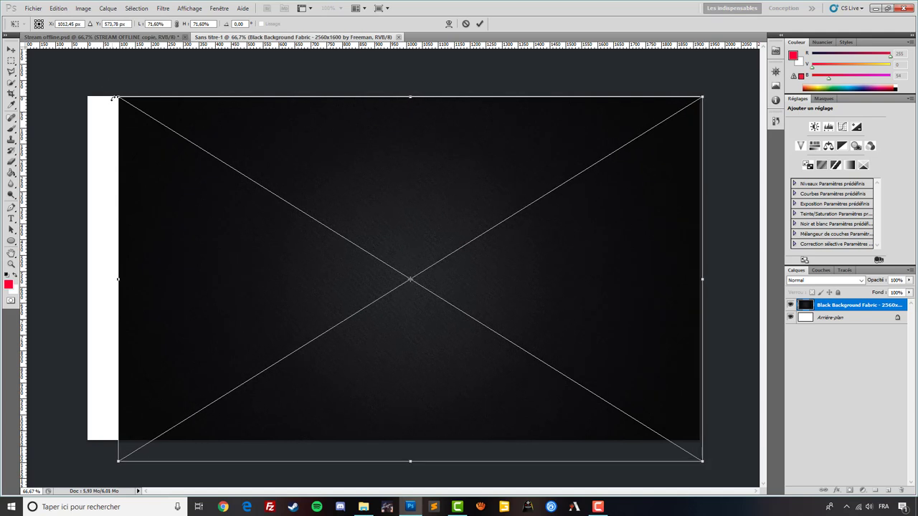
drag(114, 99, 74, 71)
key(Return)
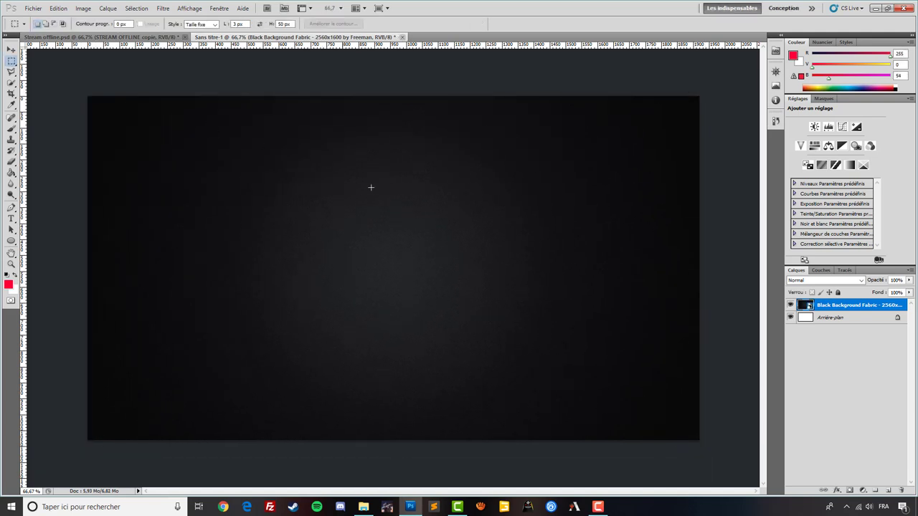
drag(22, 256, 395, 264)
drag(457, 37, 461, 269)
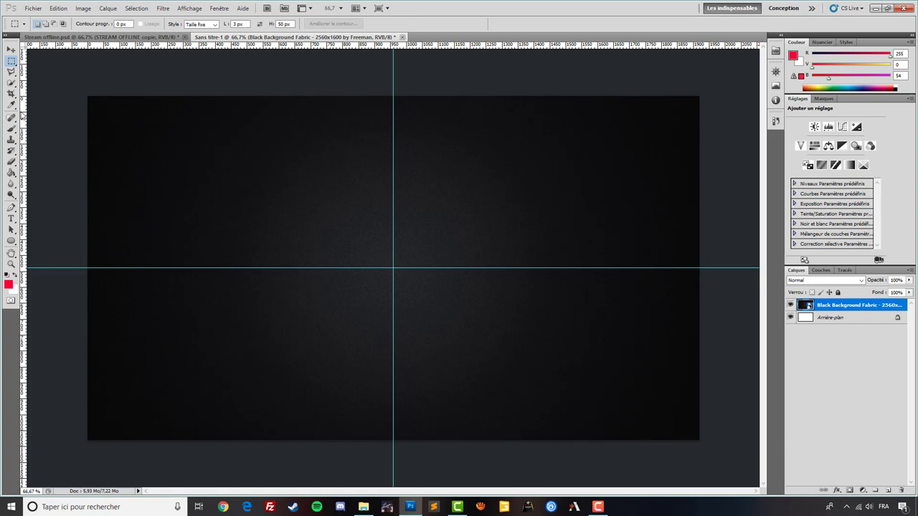
Draw a perfect circle over the canvas centre with the Ellipse tool
click(11, 241)
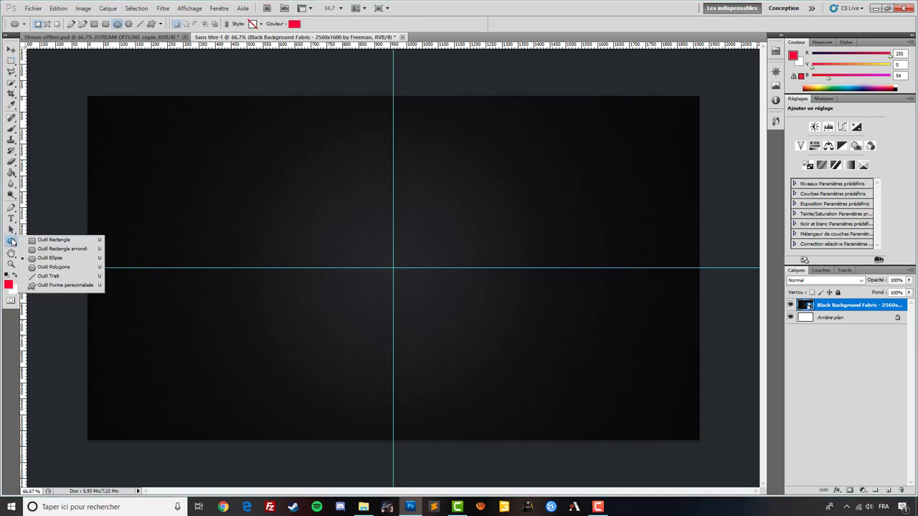
click(84, 259)
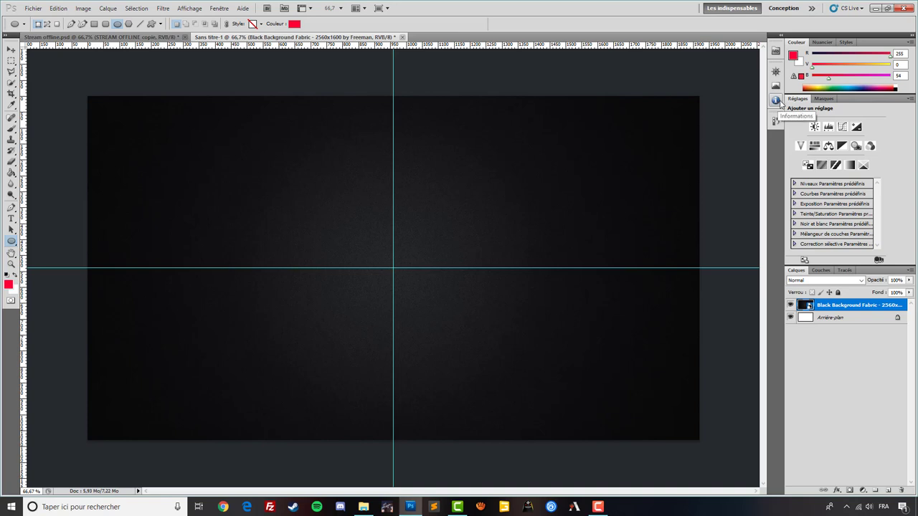
click(776, 101)
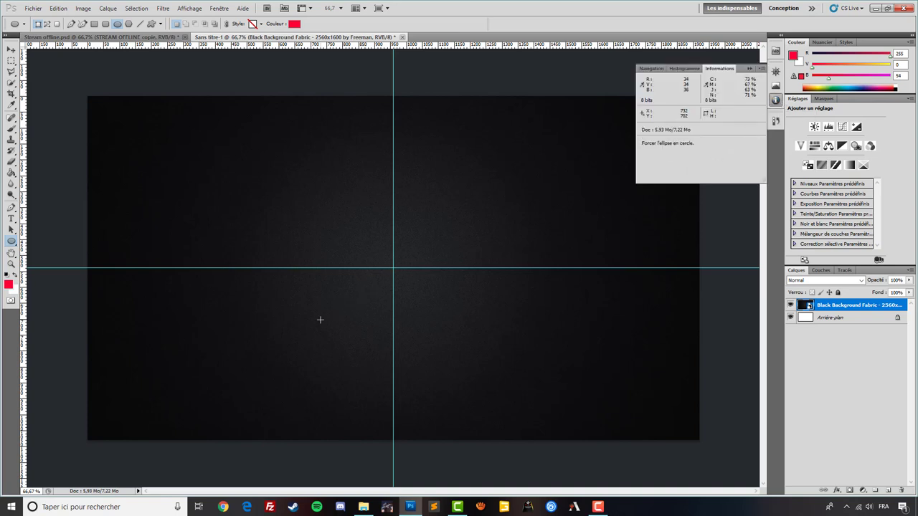
drag(319, 322, 448, 191)
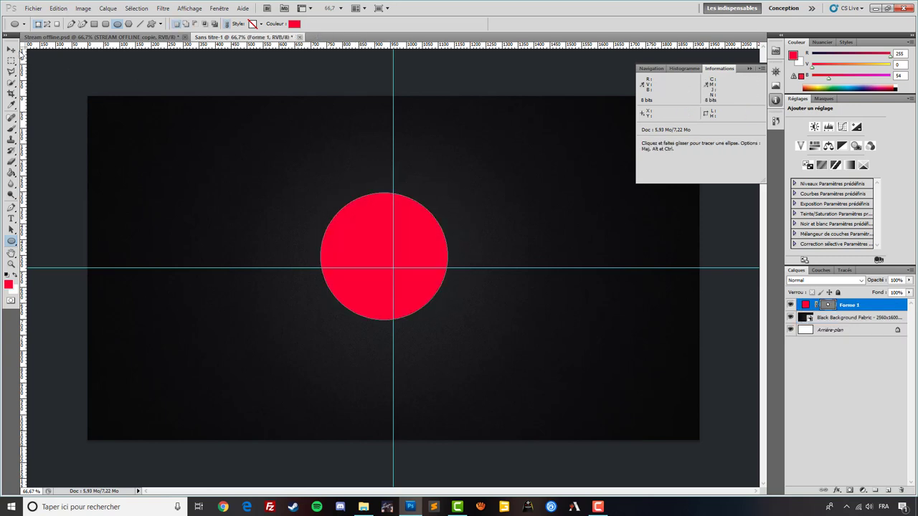
click(11, 49)
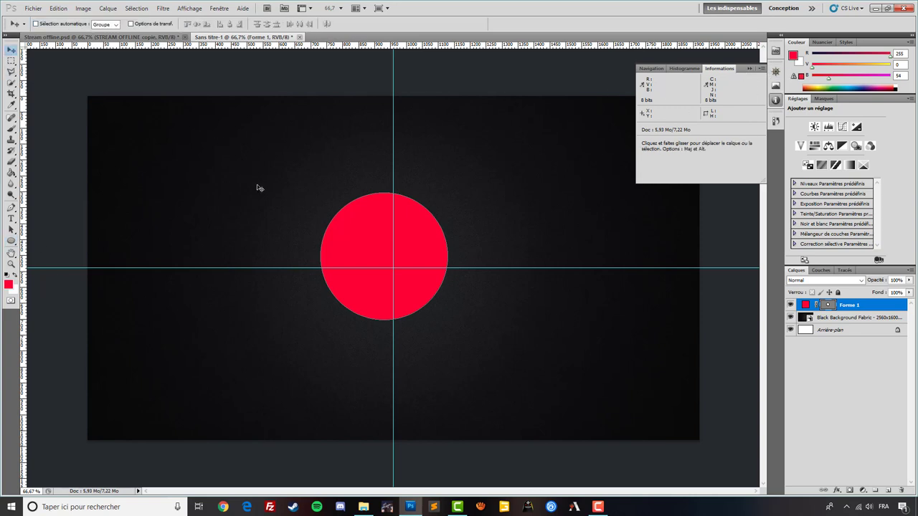
click(750, 68)
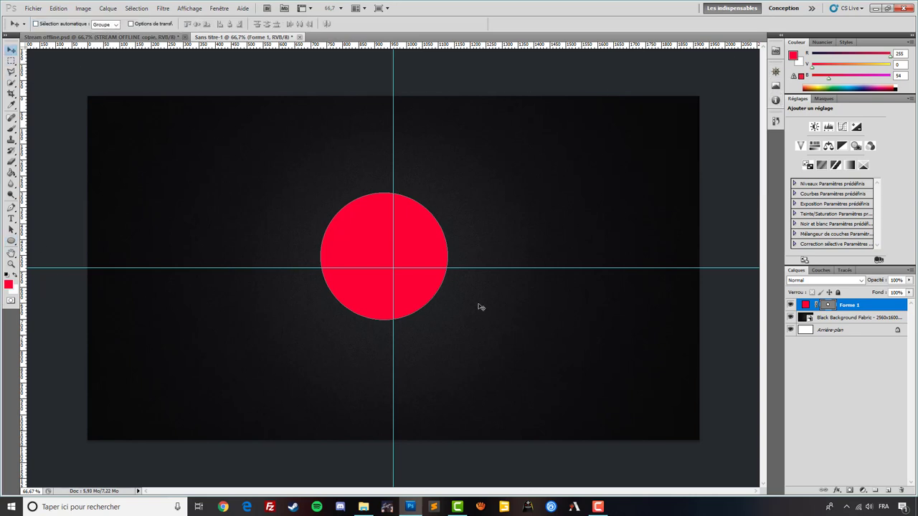
Fill the circle white and move it onto the guide crossing
double_click(805, 305)
drag(545, 143, 393, 70)
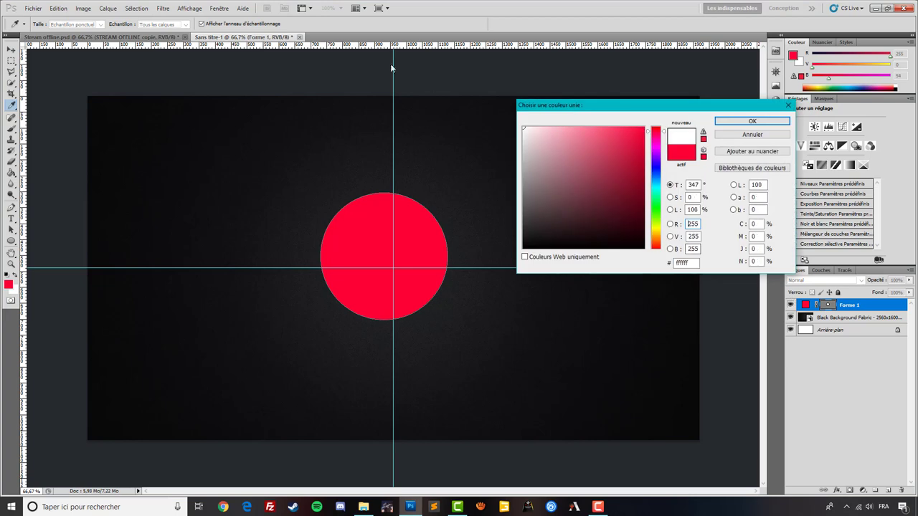
key(Return)
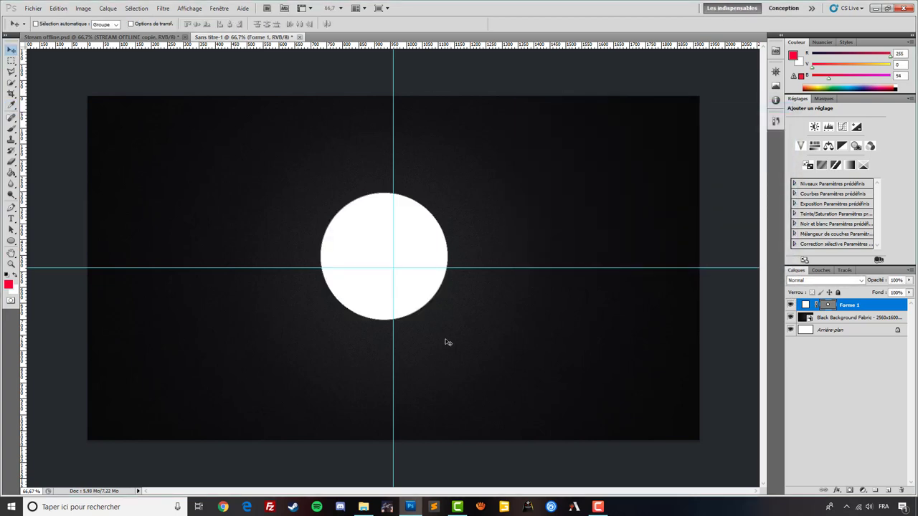
mouse_move(366, 258)
mouse_down()
mouse_move(380, 270)
mouse_move(371, 268)
mouse_up()
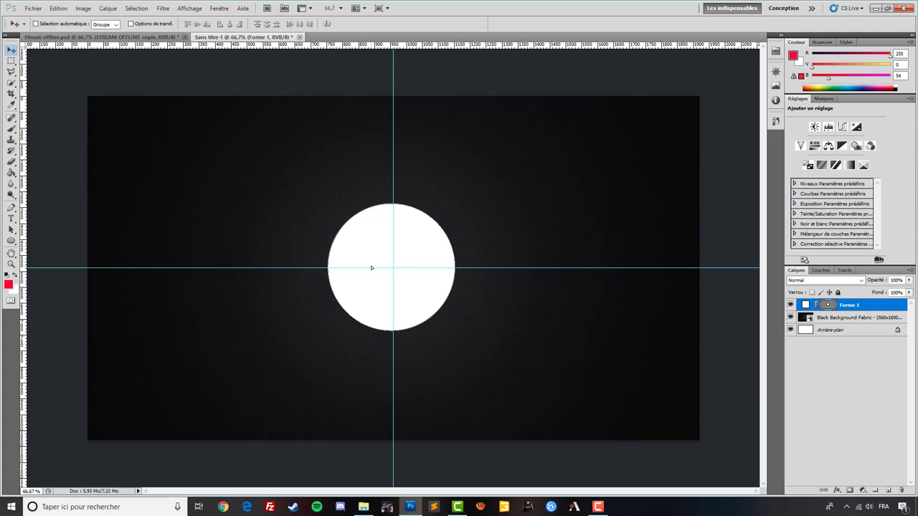
Rasterize the circle and delete its interior after contracting the selection by 7 px, leaving a ring
right_click(857, 311)
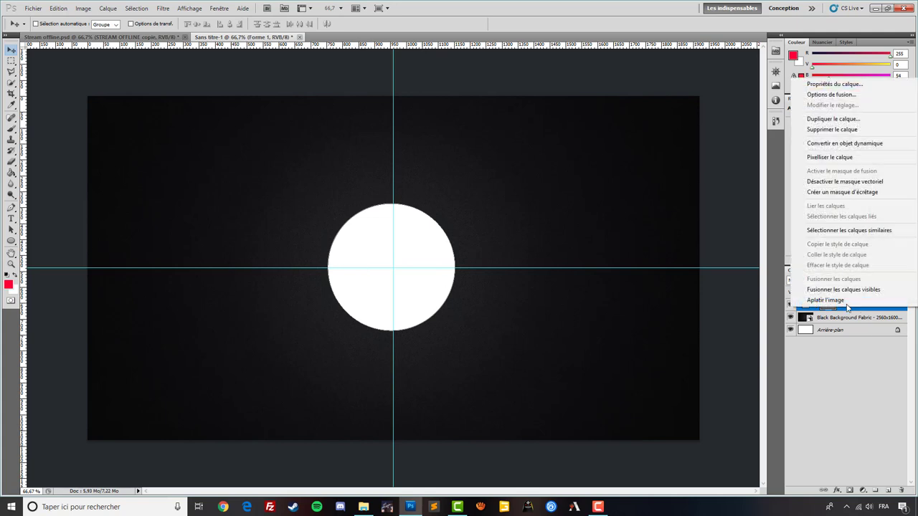
click(830, 157)
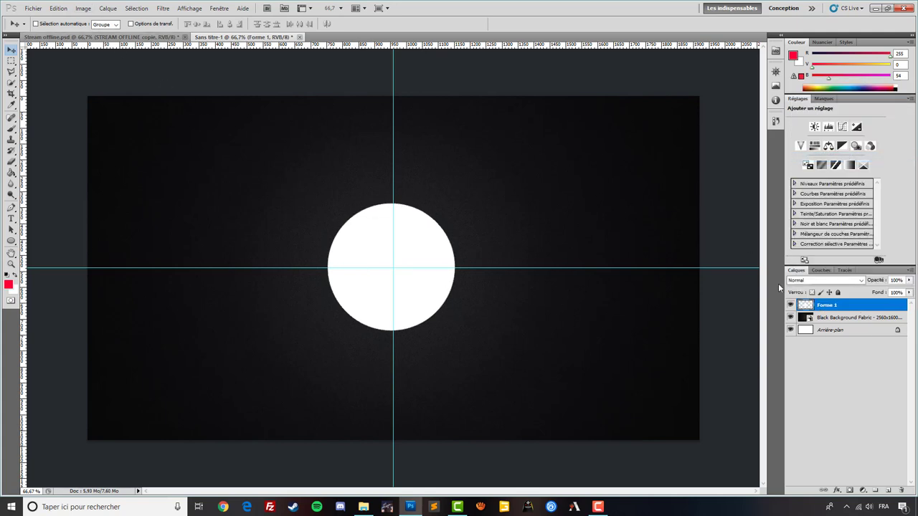
ctrl+click(806, 306)
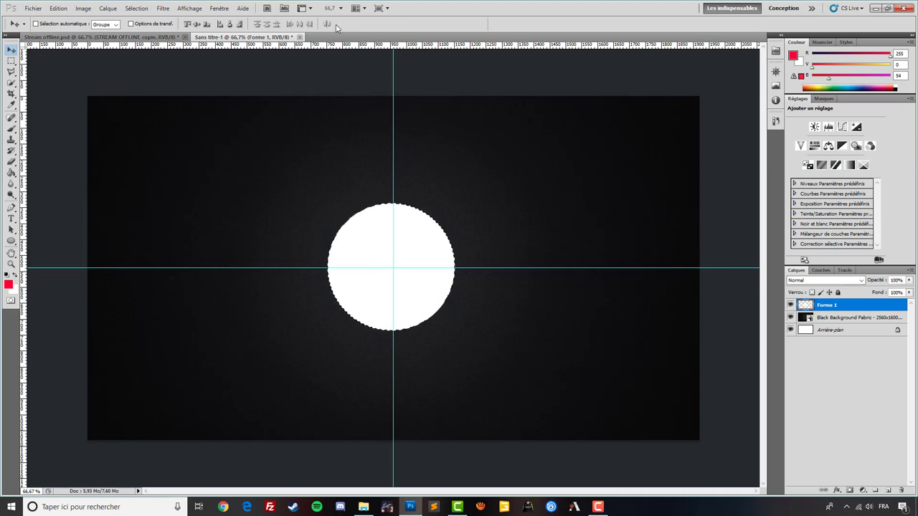
click(139, 10)
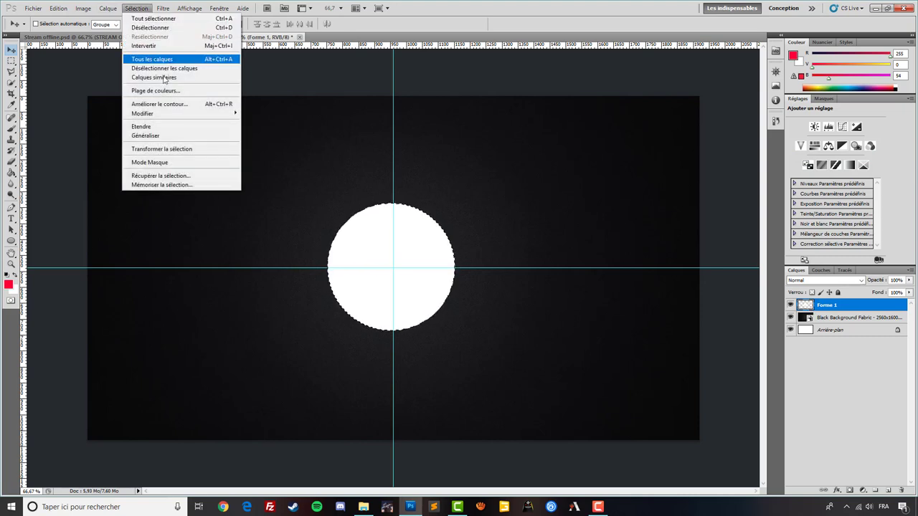
mouse_move(169, 113)
click(271, 141)
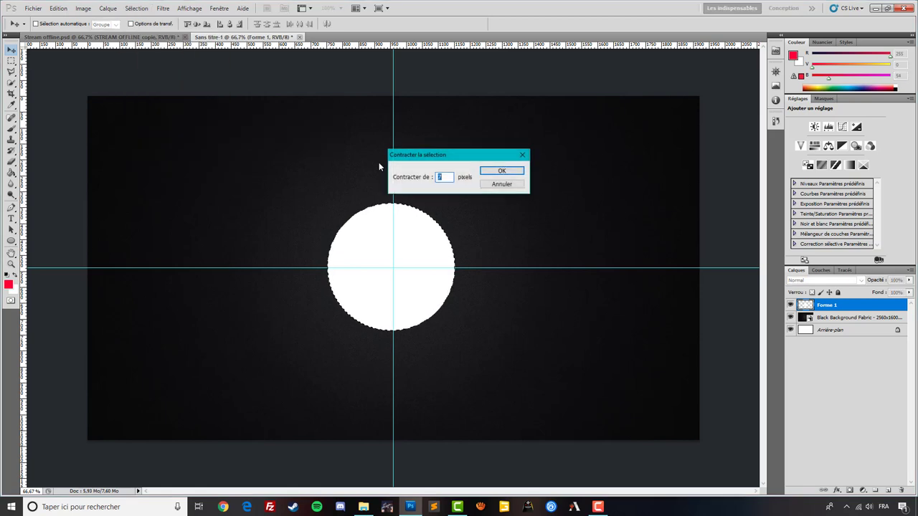
text(7)
click(502, 170)
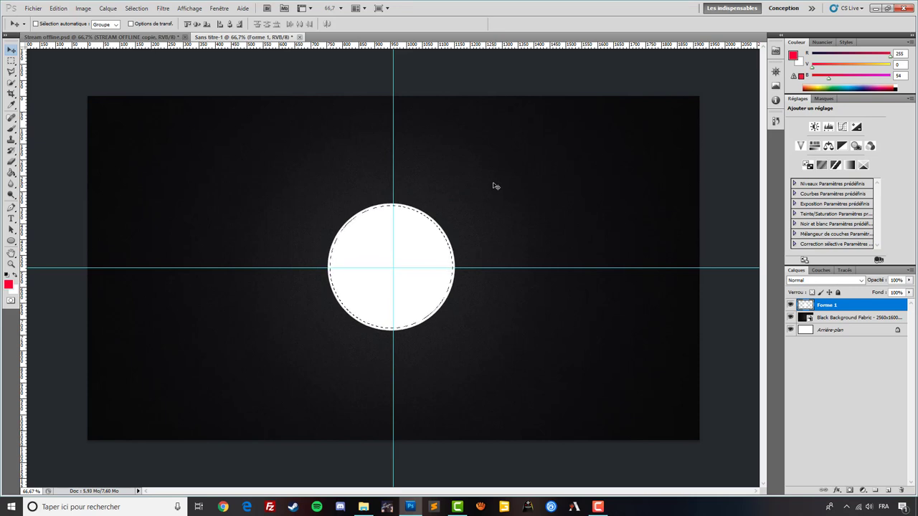
key(Delete)
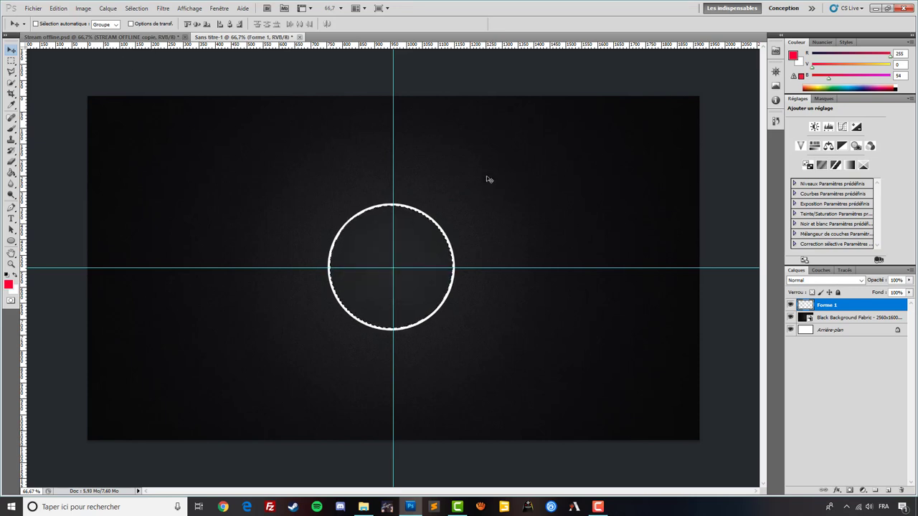
key(ctrl+d)
Rename the ring layer 'cercle'
click(33, 8)
click(75, 196)
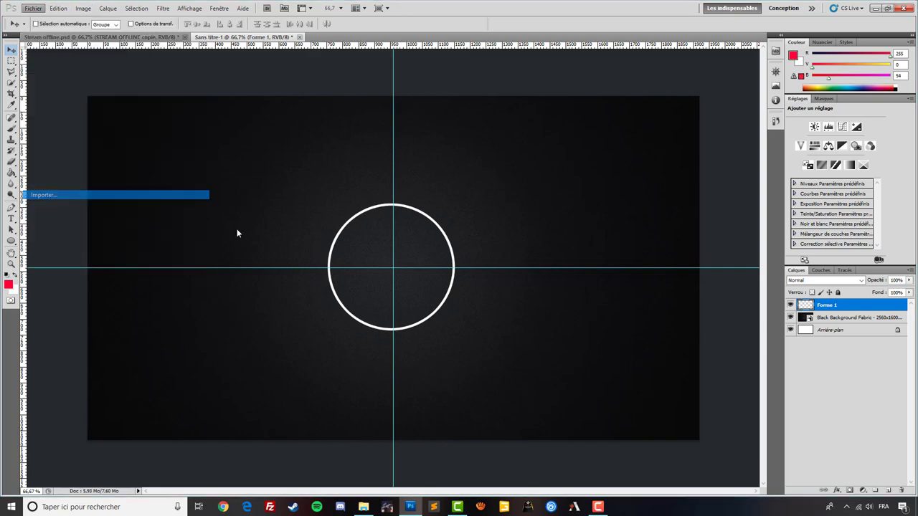
click(709, 95)
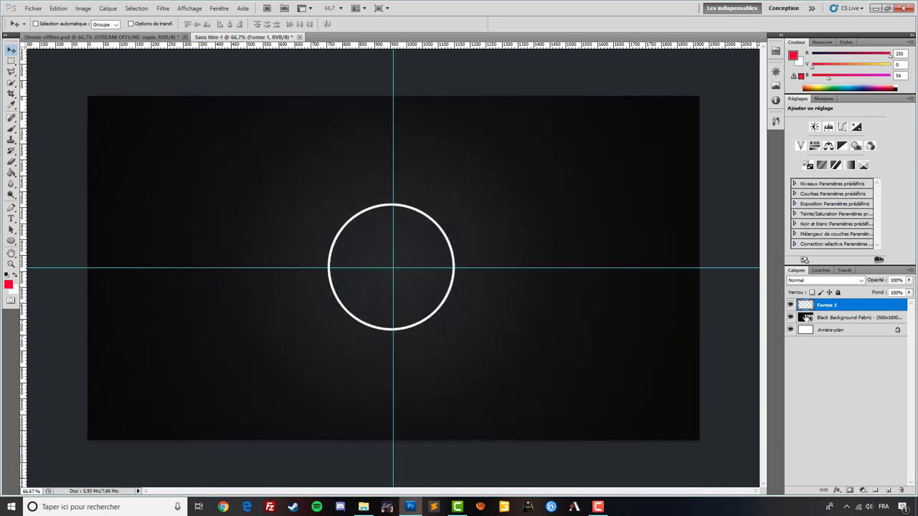
double_click(828, 306)
text(cercle)
key(Return)
Open gamepad-controller.png from the Images library's logo > Logo png folder
click(33, 8)
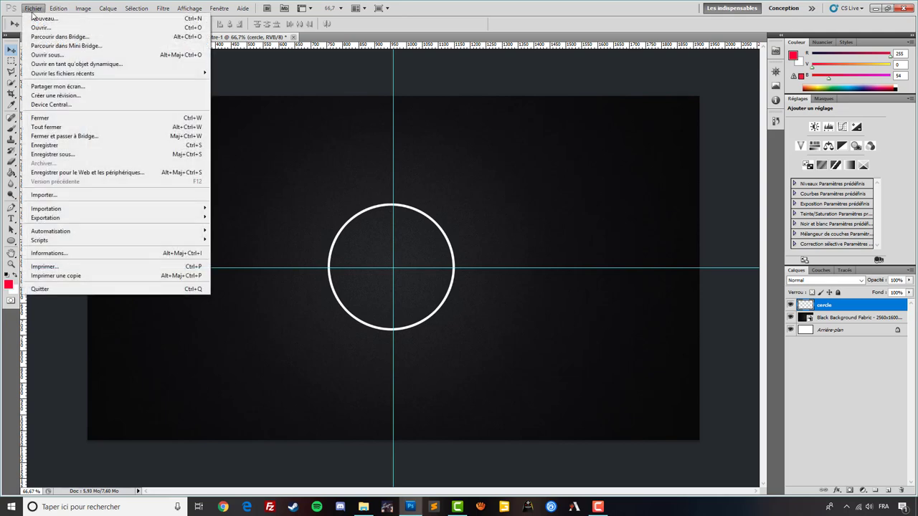
click(43, 27)
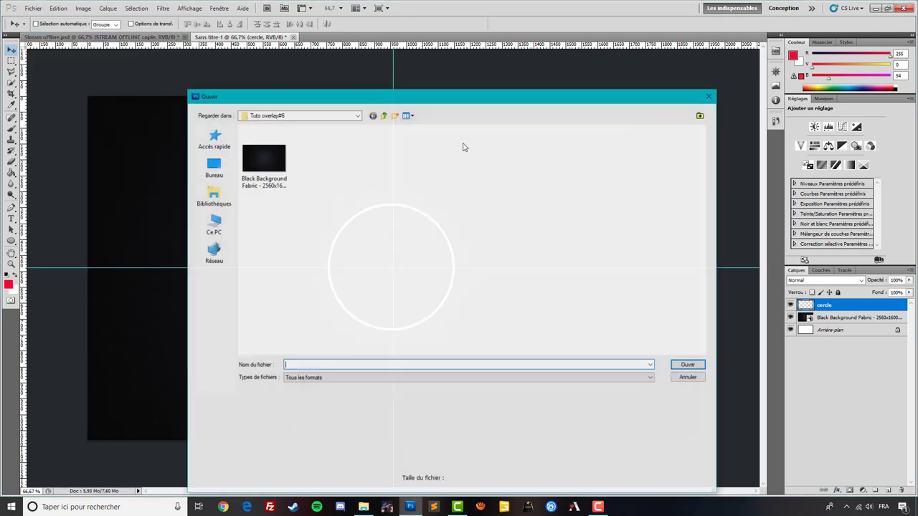
click(213, 167)
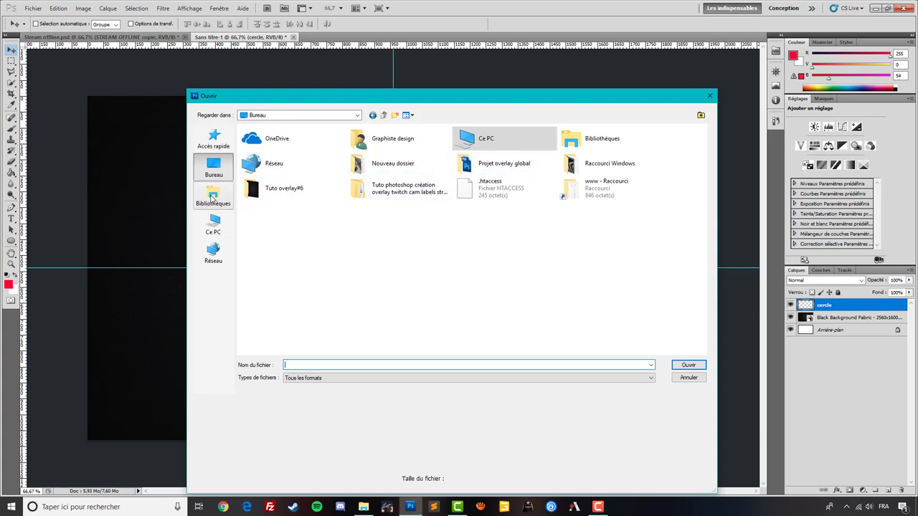
click(213, 198)
double_click(487, 147)
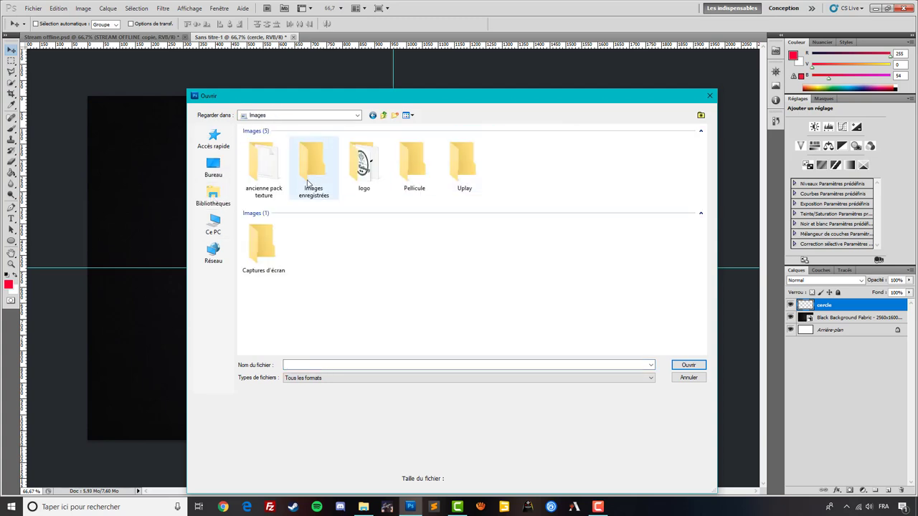
double_click(363, 161)
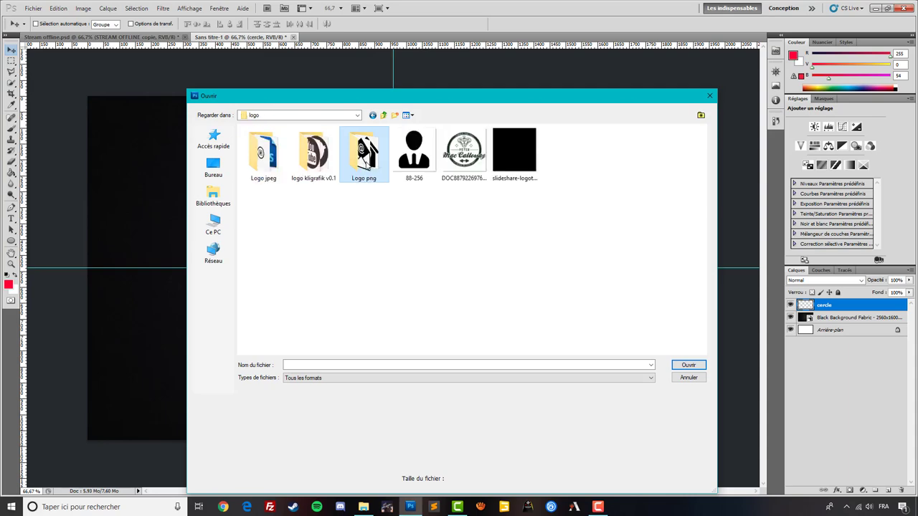
double_click(364, 154)
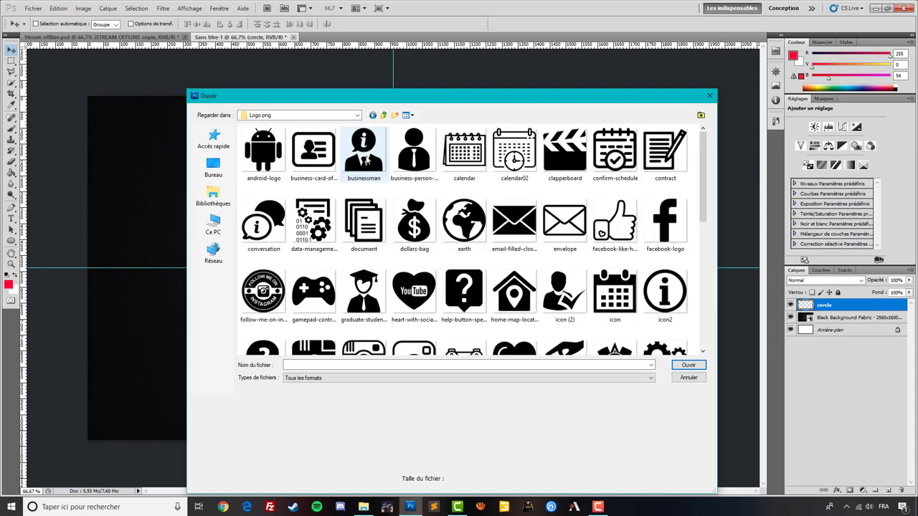
double_click(313, 291)
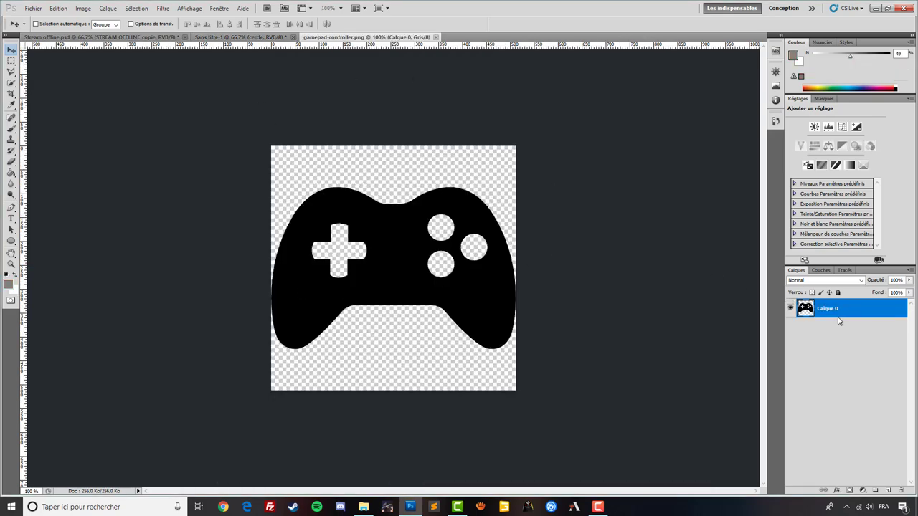
Resize the gamepad image to 250 px, cut out the gamepad, and return to Sans titre-1
click(83, 8)
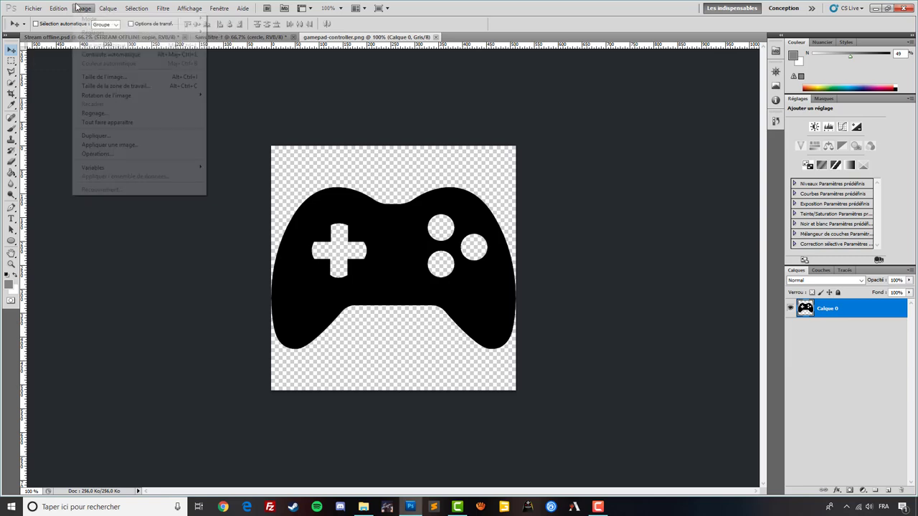
click(113, 81)
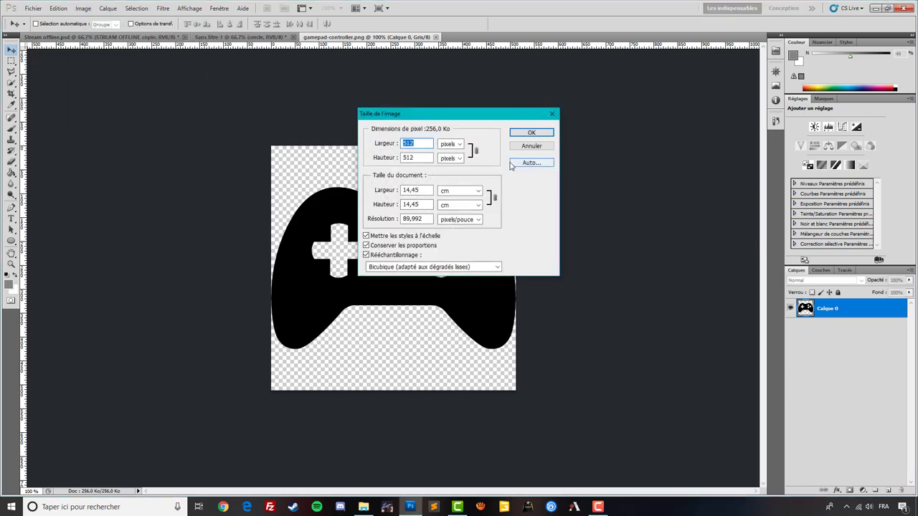
text(250)
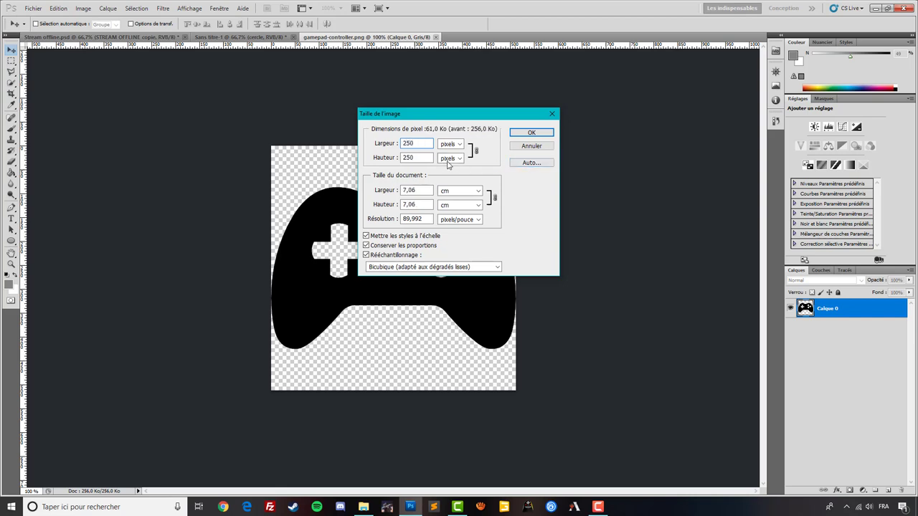
click(544, 134)
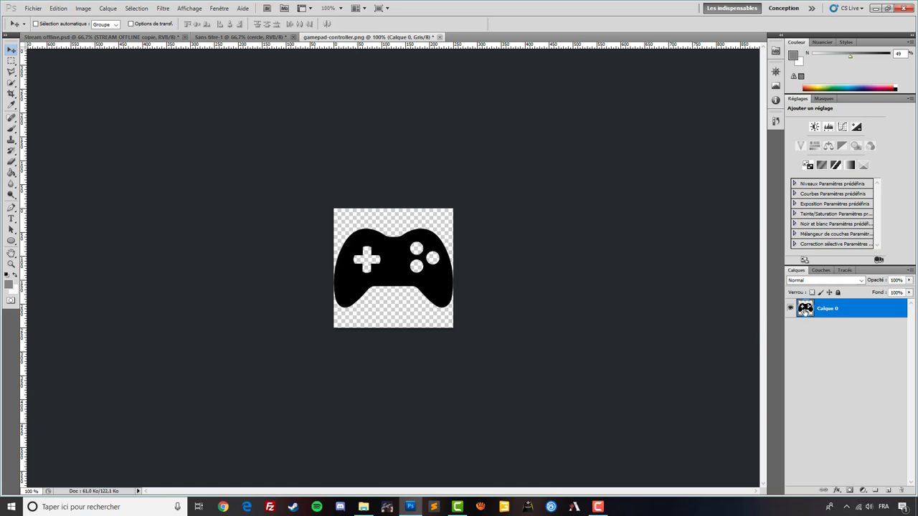
key(Delete)
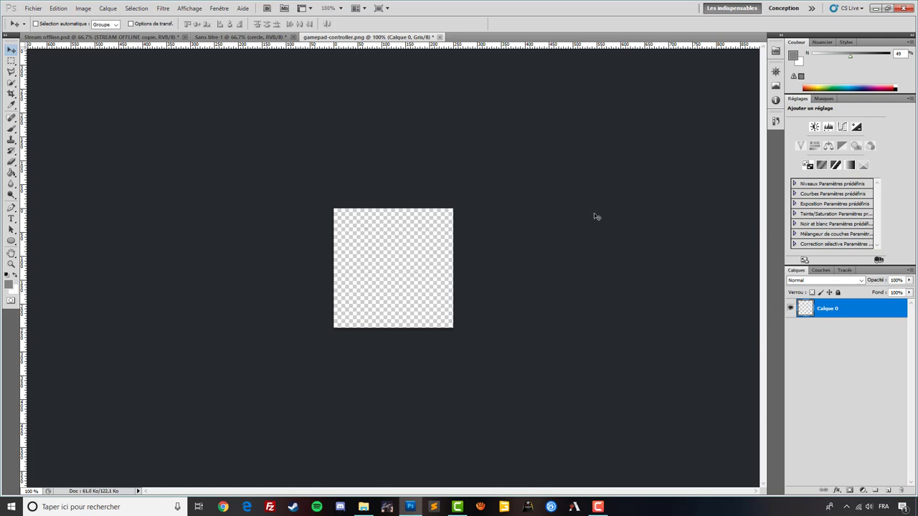
click(238, 37)
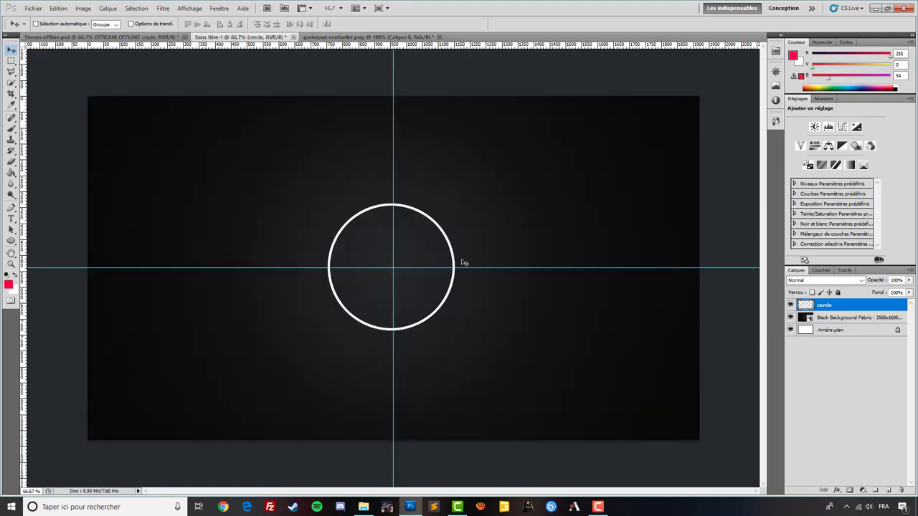
Paste the gamepad, centre it in the ring, and give it a red ff0036 colour overlay
key(ctrl+v)
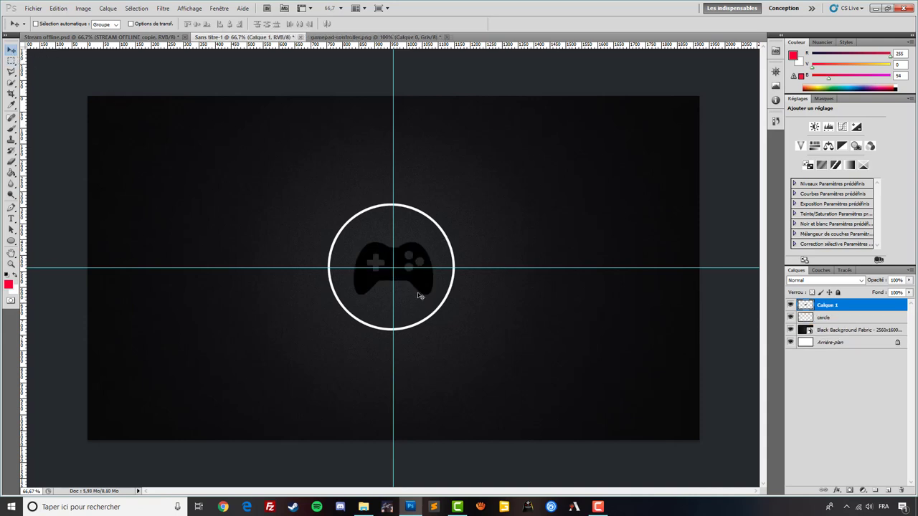
drag(412, 289, 408, 292)
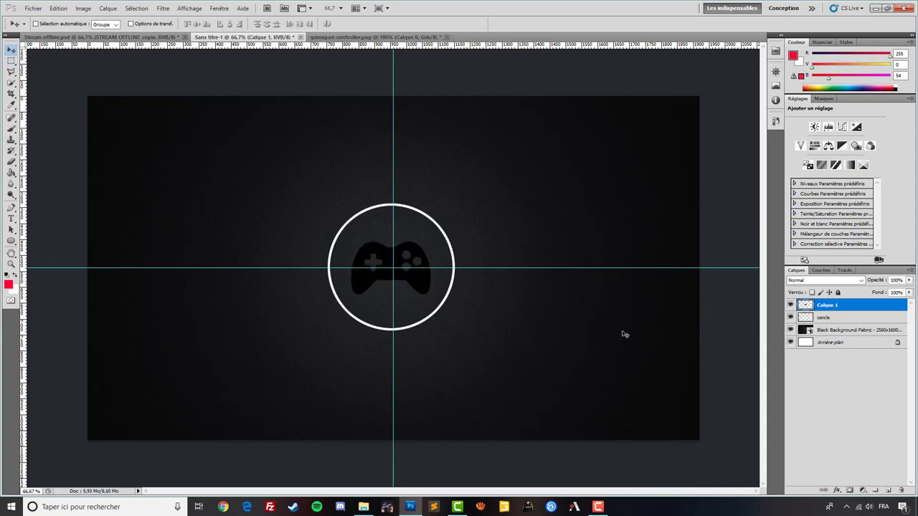
click(835, 492)
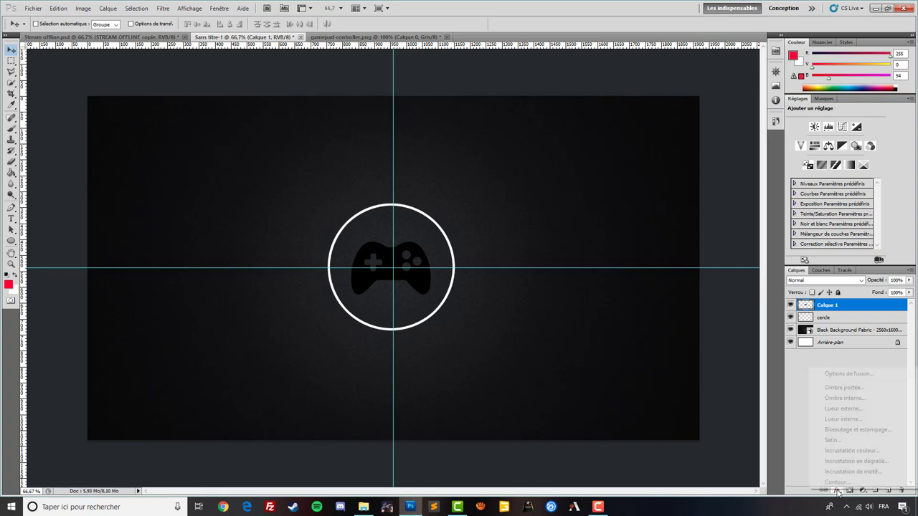
click(850, 450)
click(717, 183)
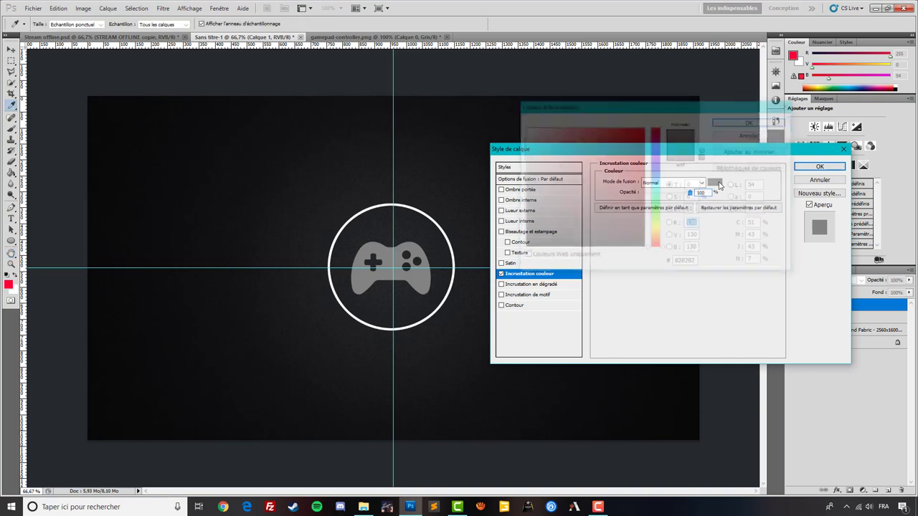
click(6, 283)
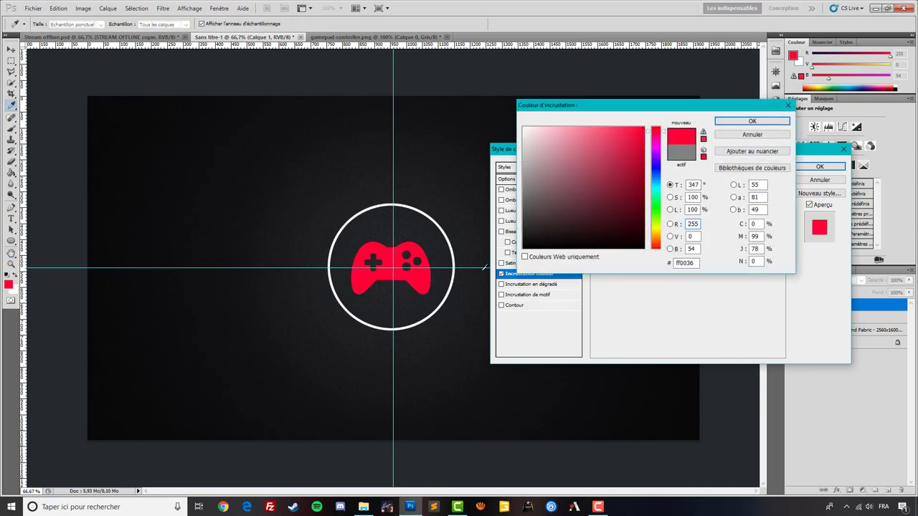
click(752, 124)
click(820, 167)
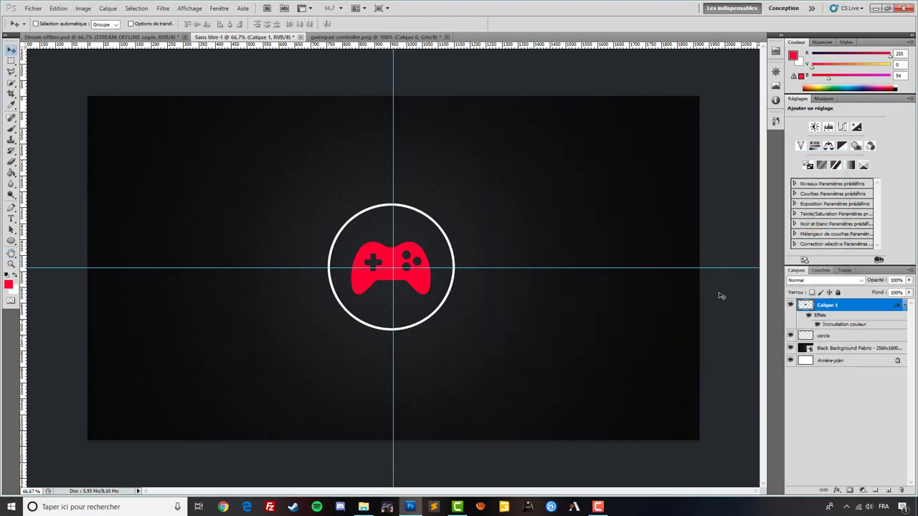
Rename the gamepad layer to 'logo'
double_click(825, 307)
text(logo)
key(Return)
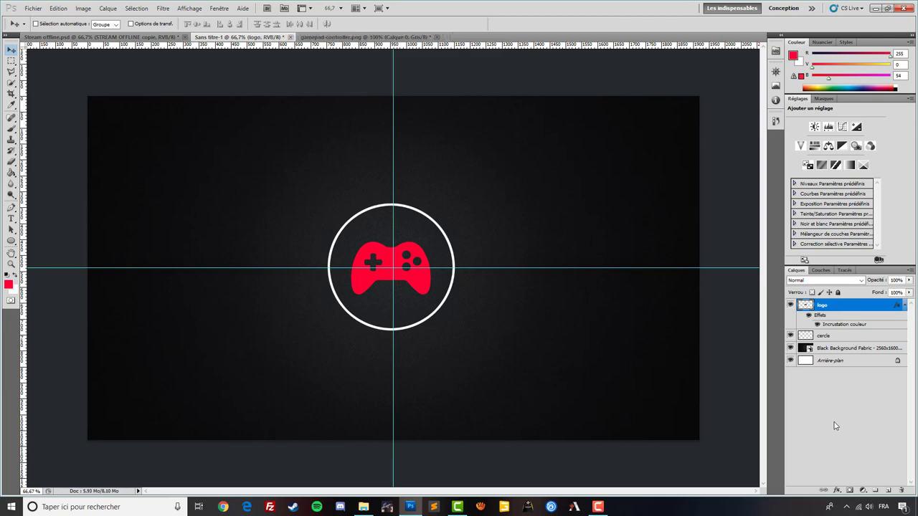
click(12, 219)
Type 'STREAM OFFLINE' right of the ring, colour it white, nudge it left and commit
click(477, 213)
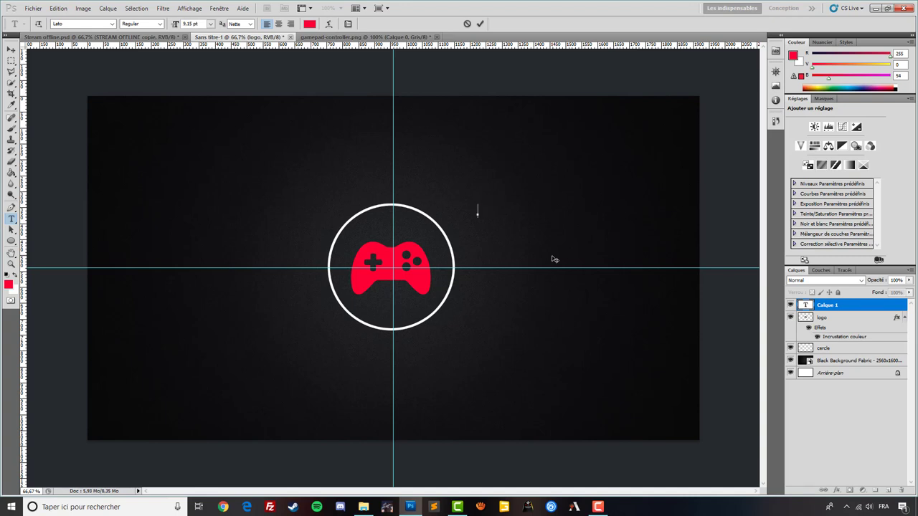
text(STREAM OFFLINER)
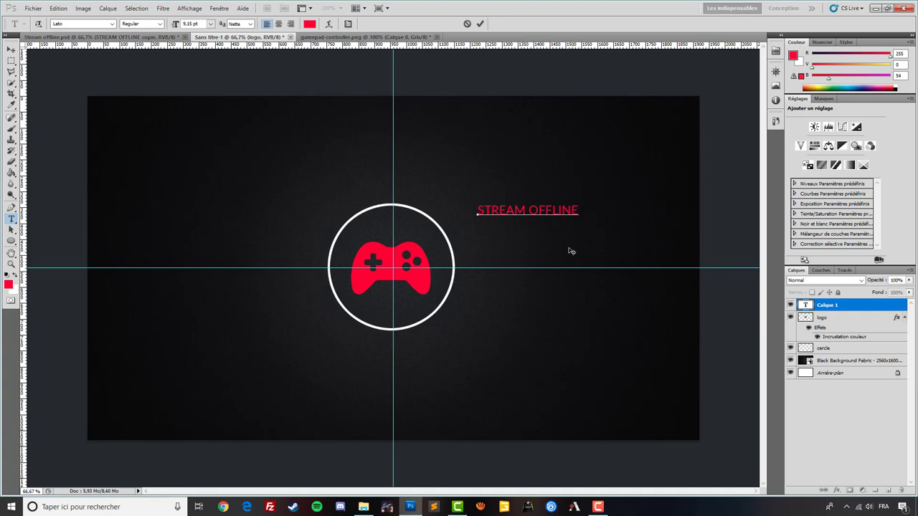
drag(577, 210, 477, 210)
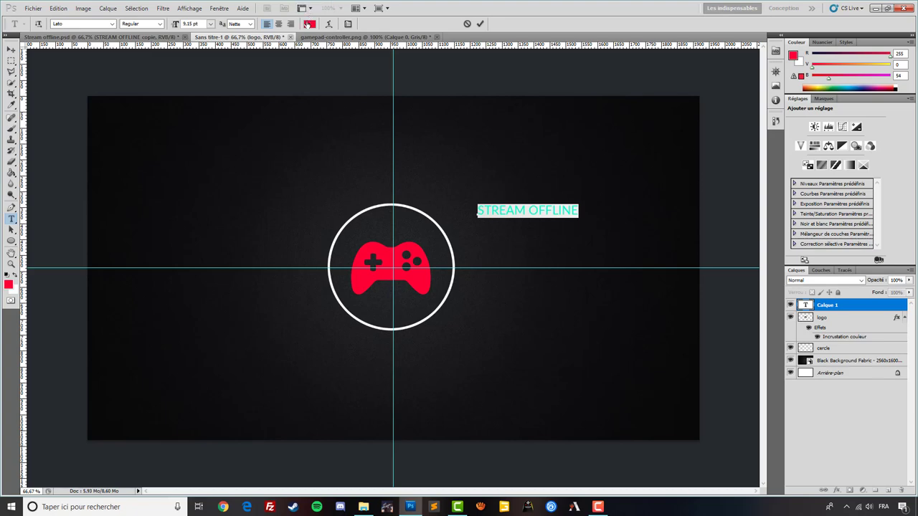
click(309, 24)
click(523, 128)
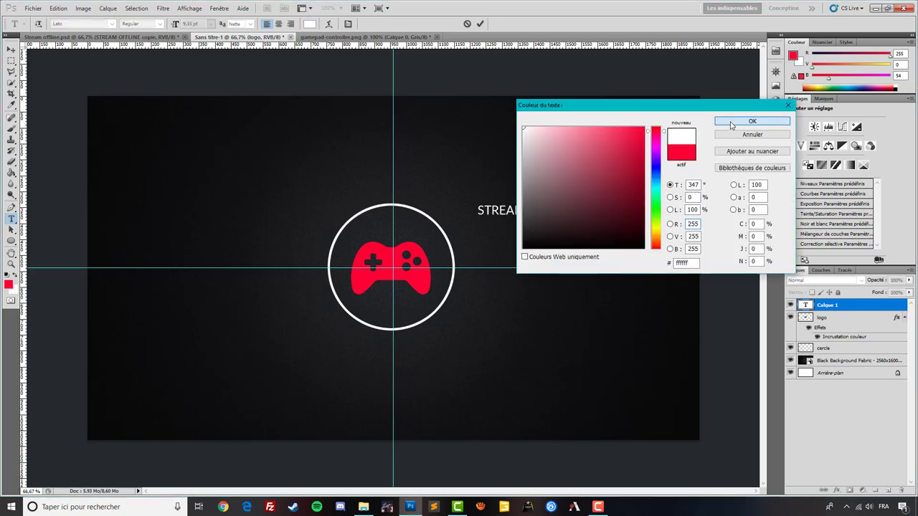
click(731, 126)
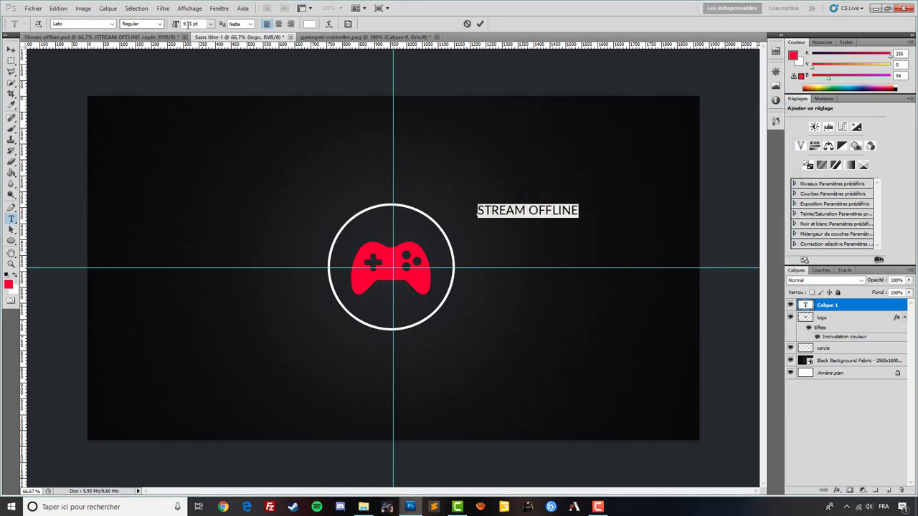
click(60, 23)
drag(548, 231, 521, 228)
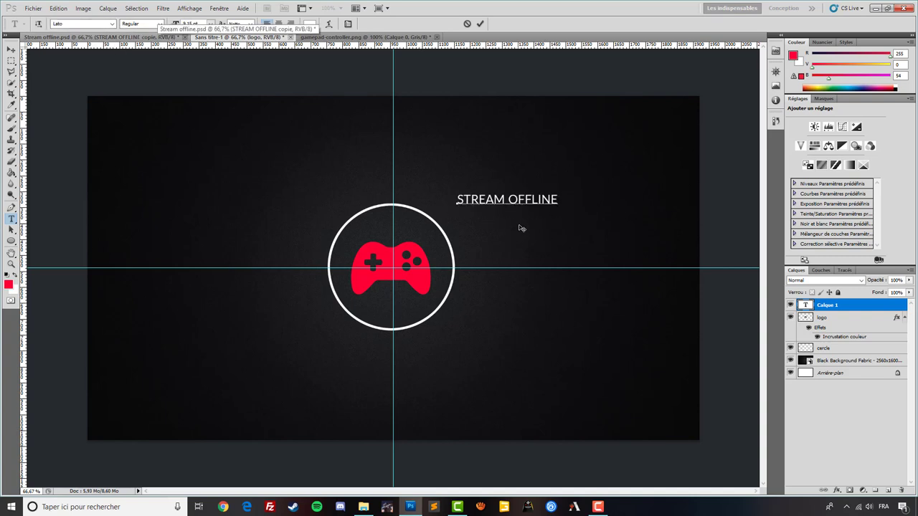
click(829, 307)
Warp the STREAM OFFLINE text with an Arc style at +50 bend and shift it down-left
right_click(841, 307)
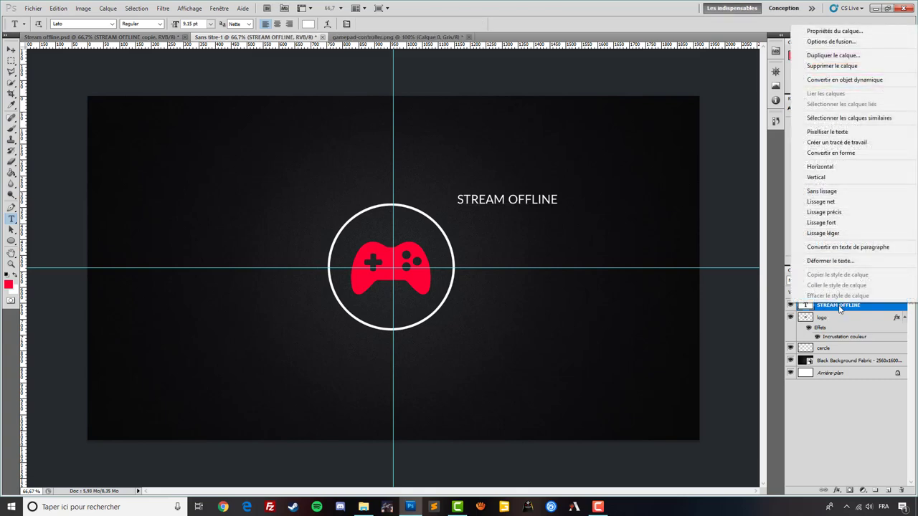
click(836, 321)
right_click(831, 307)
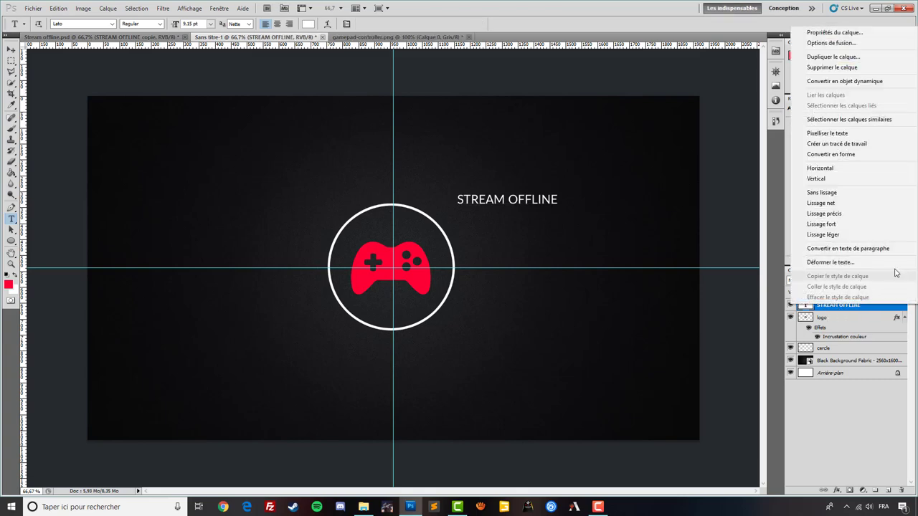
click(851, 262)
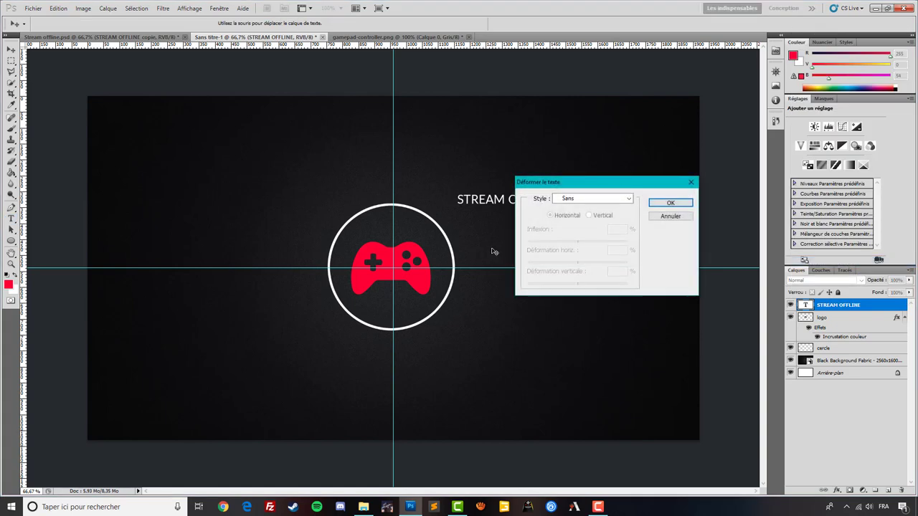
click(605, 199)
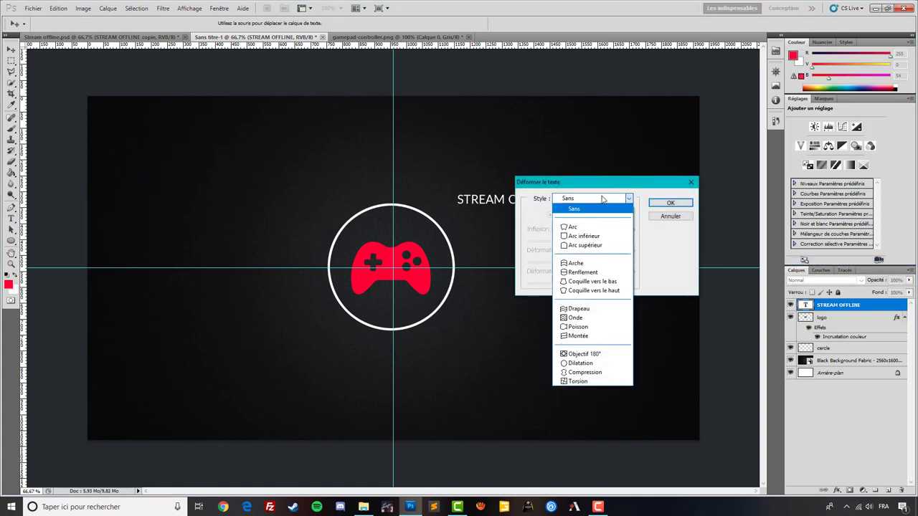
click(599, 227)
drag(604, 185, 656, 217)
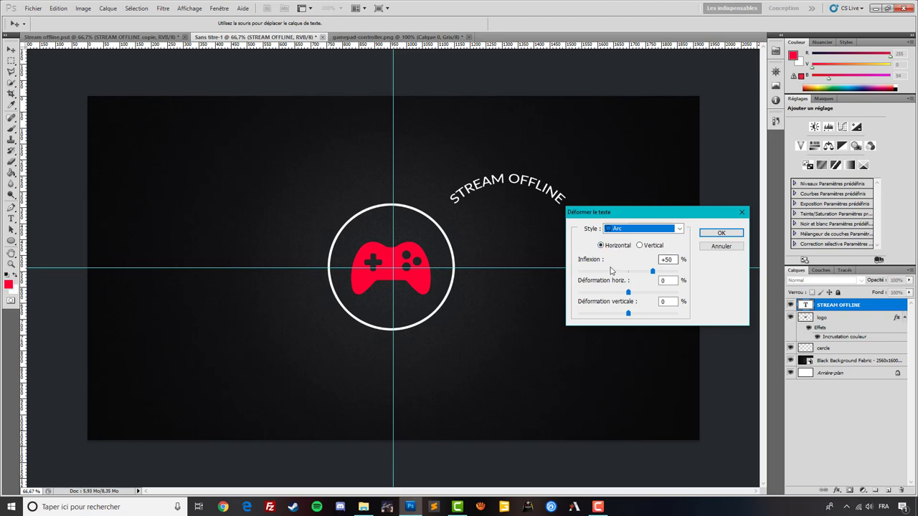
click(718, 236)
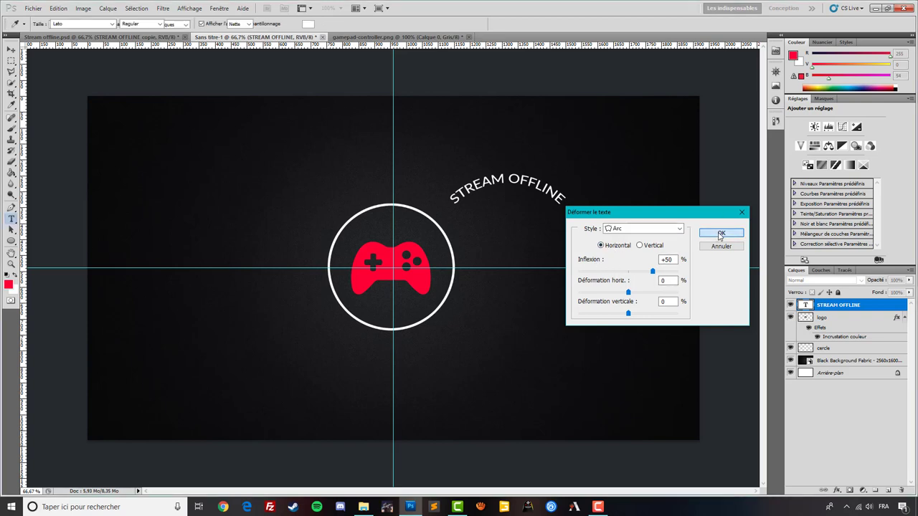
click(11, 50)
drag(545, 258, 533, 265)
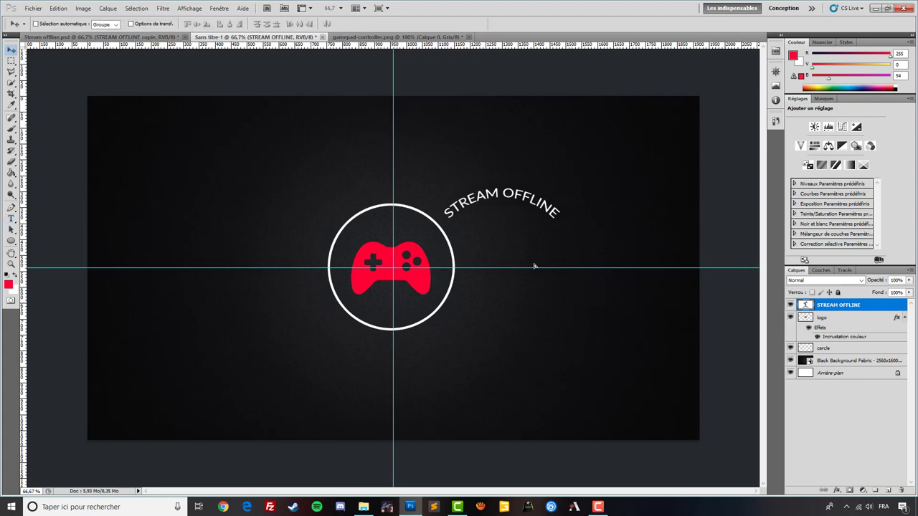
Rotate the arched text about 75° and fit it along the ring's upper-right edge
click(118, 37)
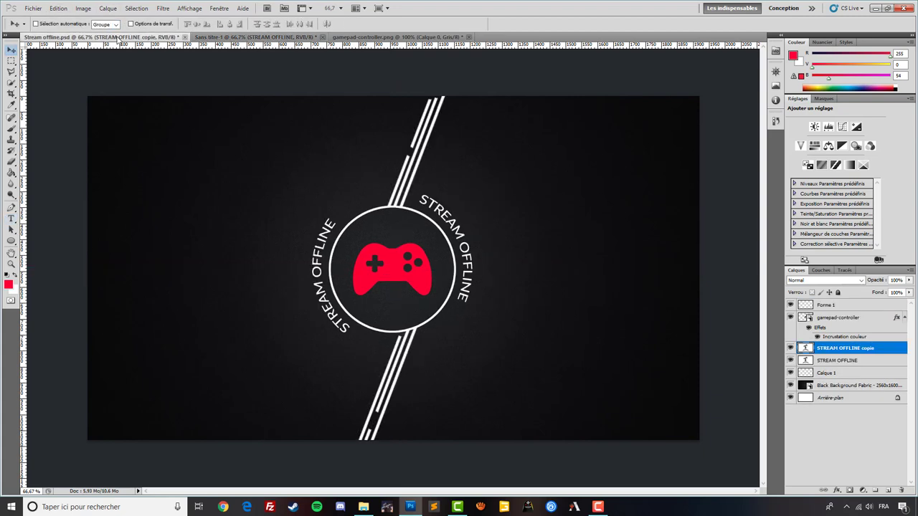
click(271, 37)
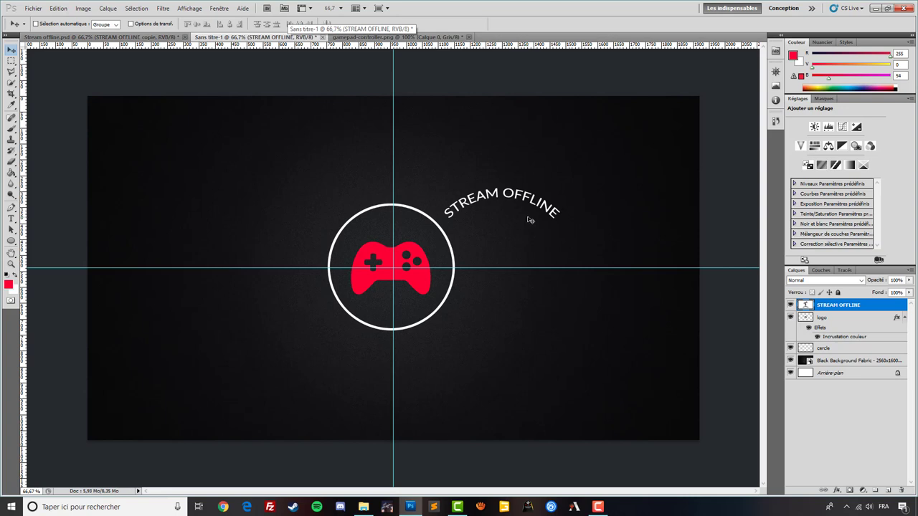
key(ctrl+t)
drag(607, 246, 536, 296)
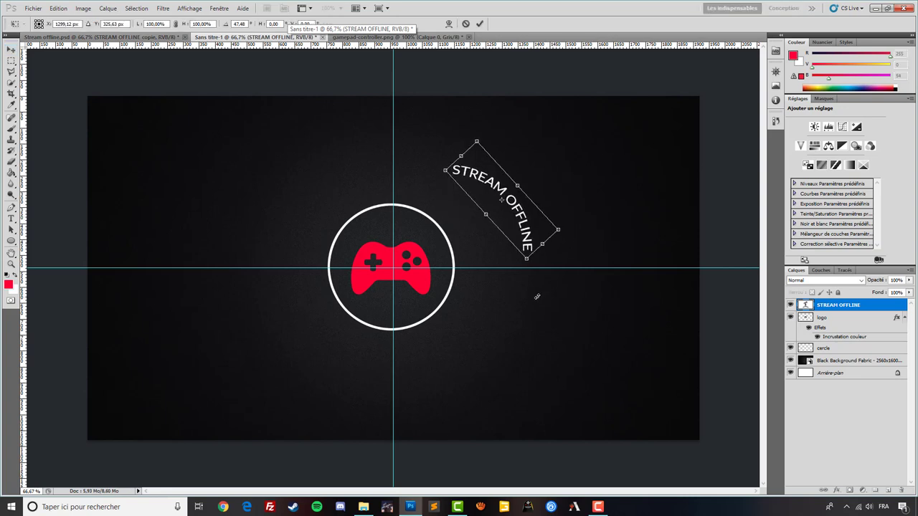
drag(516, 213, 484, 228)
drag(580, 307, 532, 331)
drag(469, 270, 471, 288)
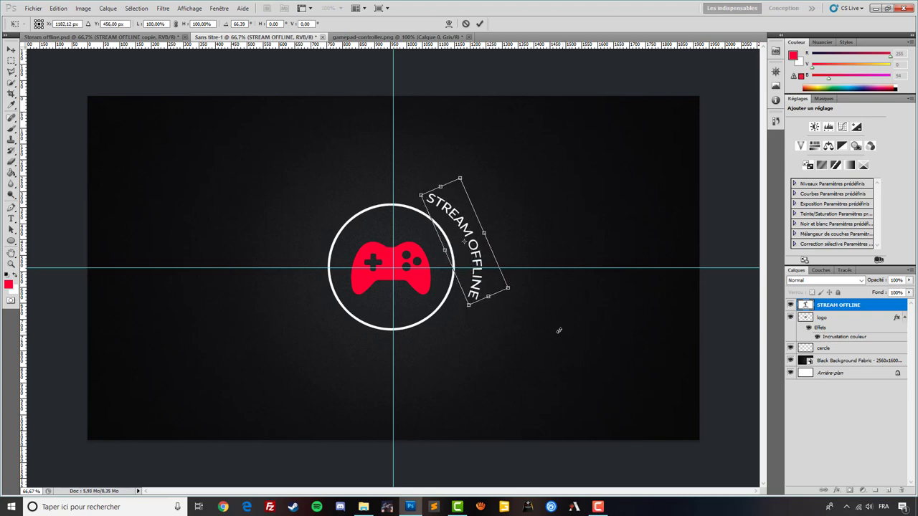
drag(557, 323, 538, 337)
drag(539, 337, 542, 337)
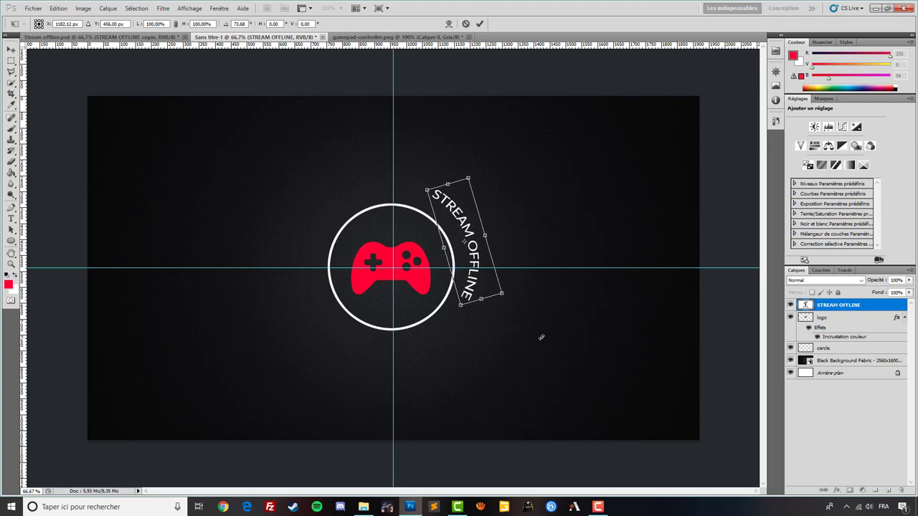
drag(482, 280, 480, 285)
drag(508, 332, 506, 333)
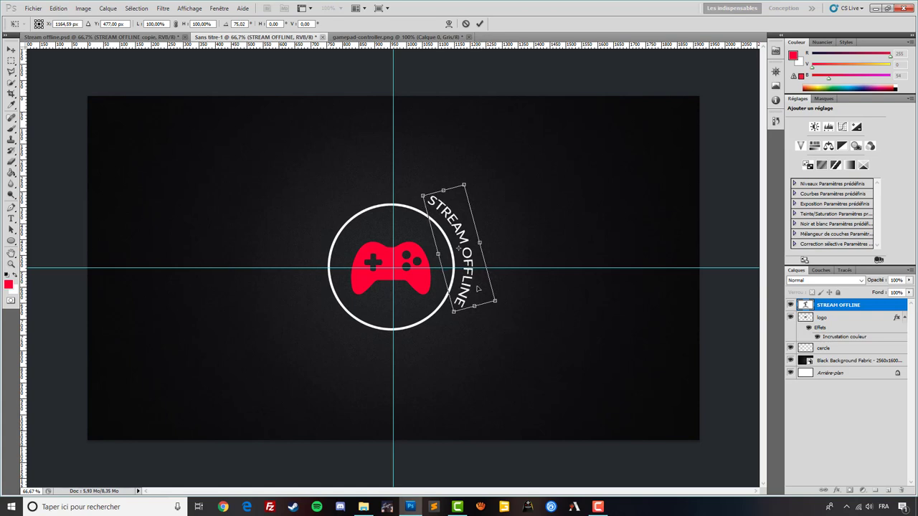
key(Return)
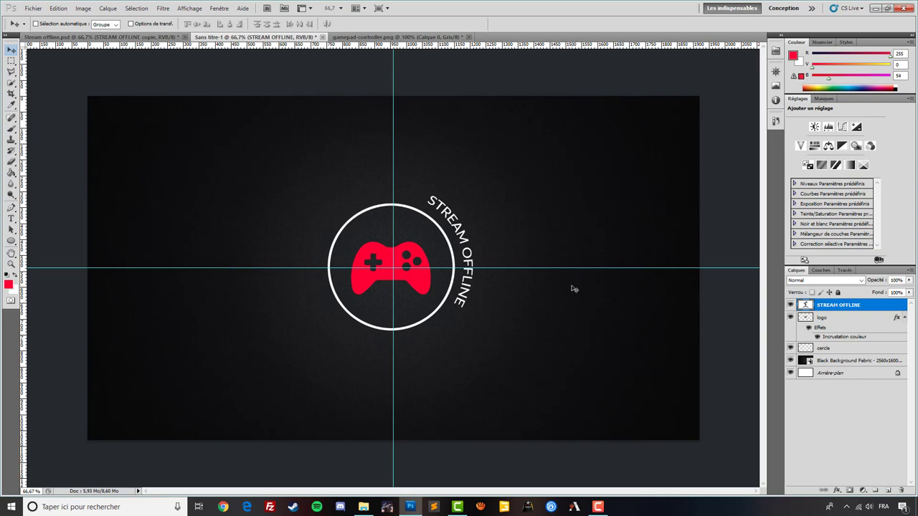
Duplicate the STREAM OFFLINE text, move it left and rotate it about 180° around the ring's lower-left side
key(ctrl+j)
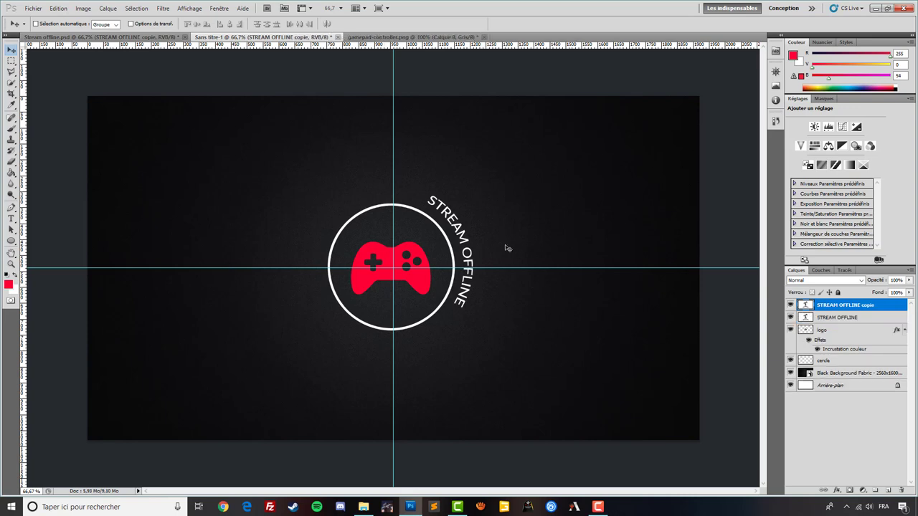
drag(458, 285, 307, 322)
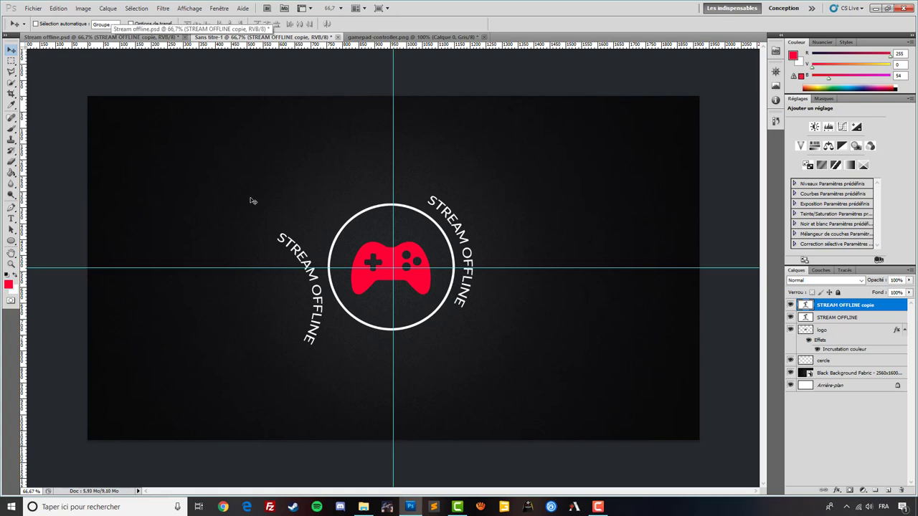
key(ctrl+t)
drag(409, 375, 202, 186)
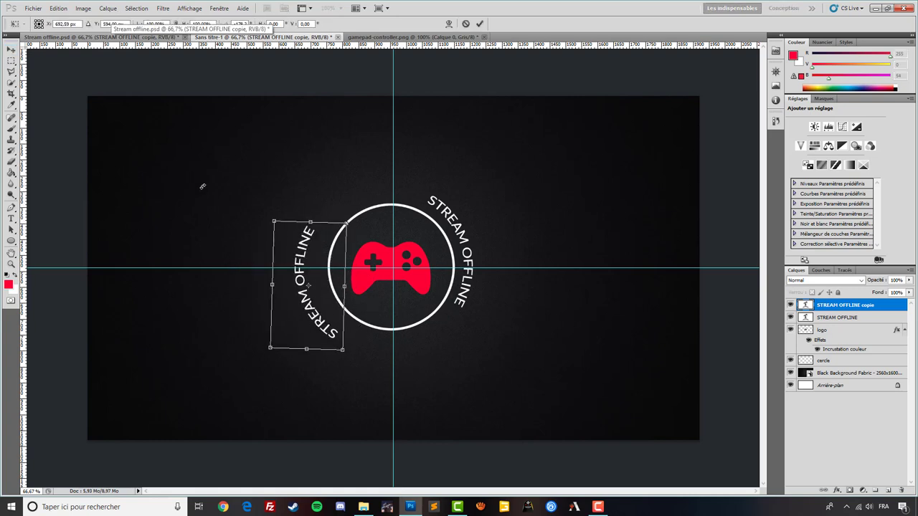
drag(310, 287, 366, 305)
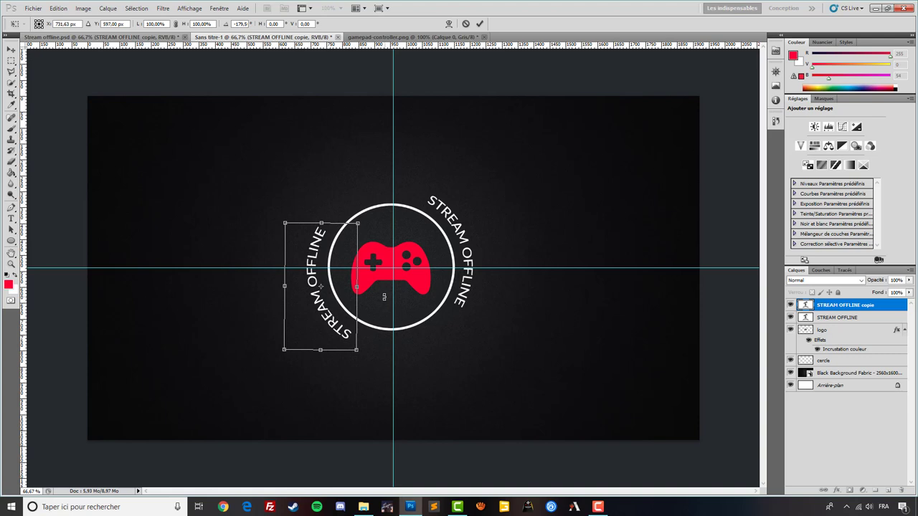
drag(383, 297, 383, 296)
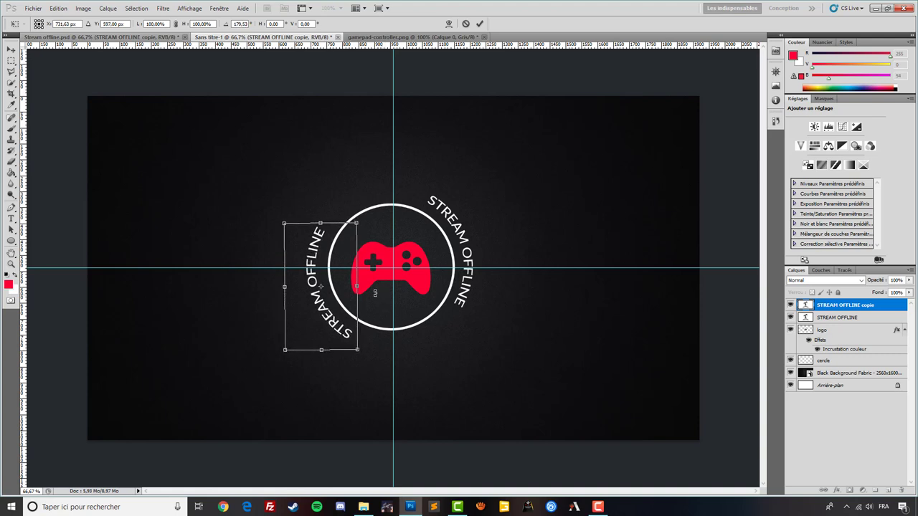
key(Return)
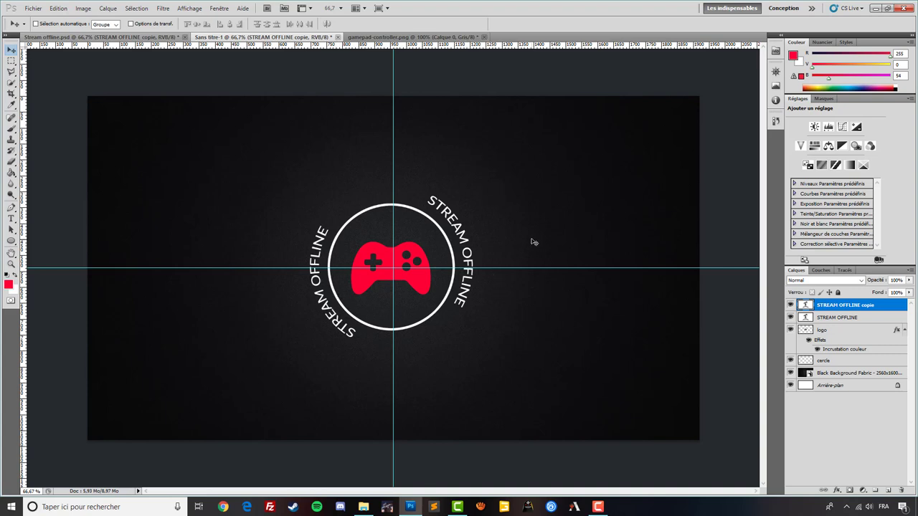
Draw white 10 px diagonal lines rising from the top of the ring with the Line tool
key(u)
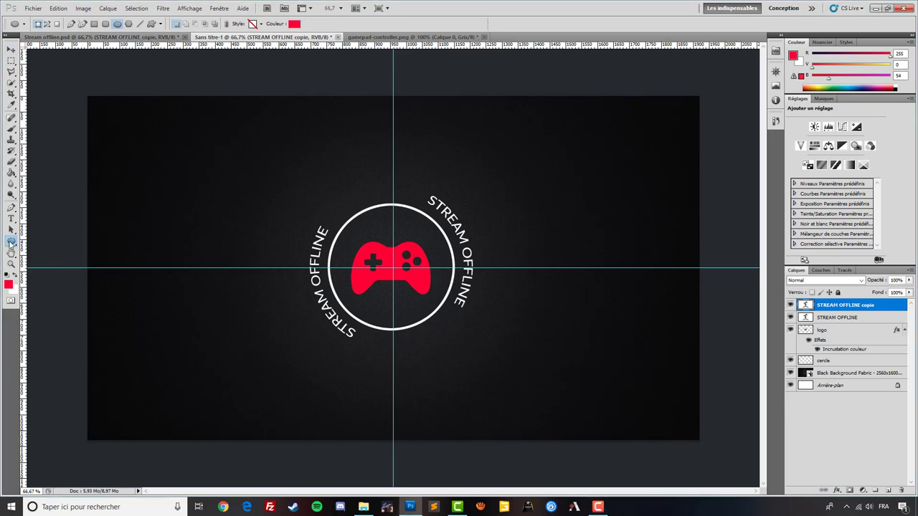
drag(10, 242, 55, 278)
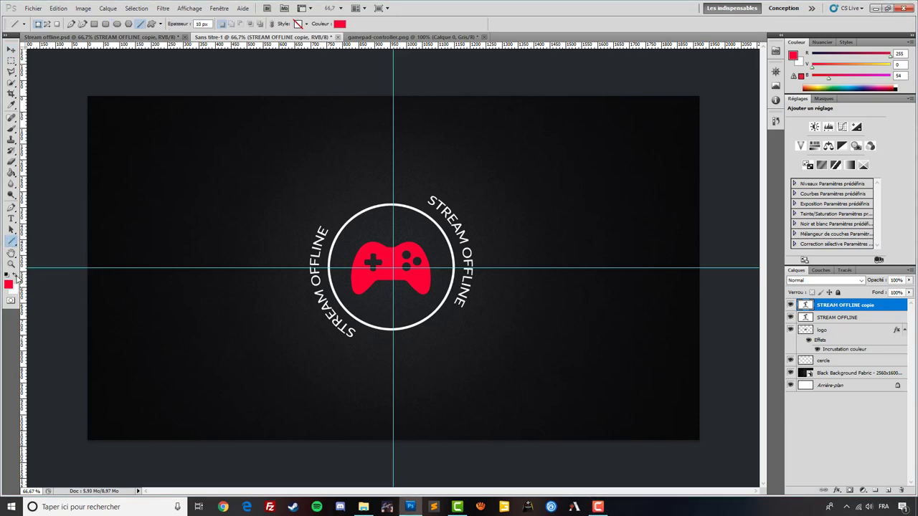
click(16, 278)
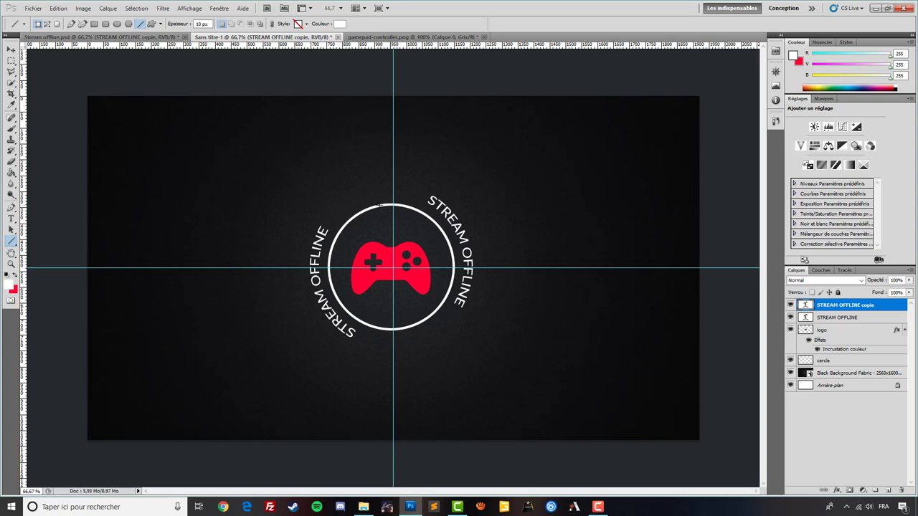
drag(381, 205, 427, 84)
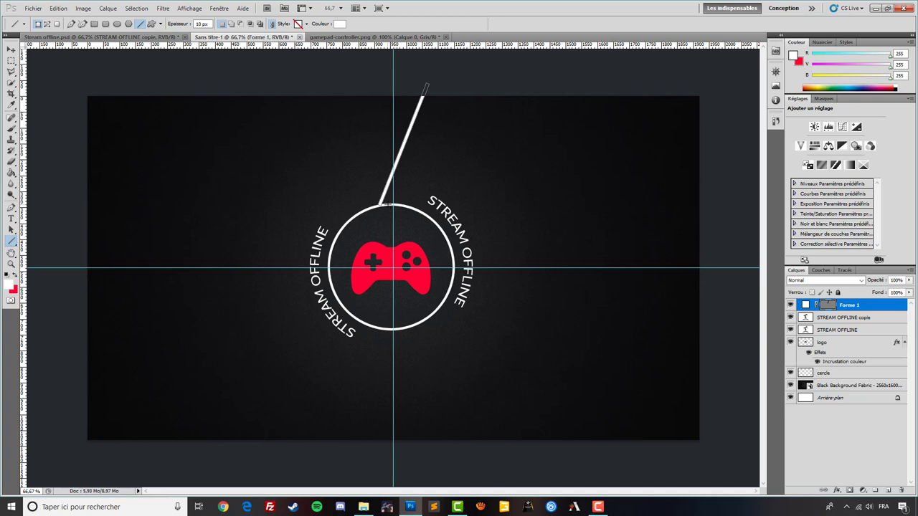
drag(387, 204, 432, 91)
Nudge the Forme 3 line, then duplicate Forme 1 and move the copy down-right as another parallel line
click(11, 48)
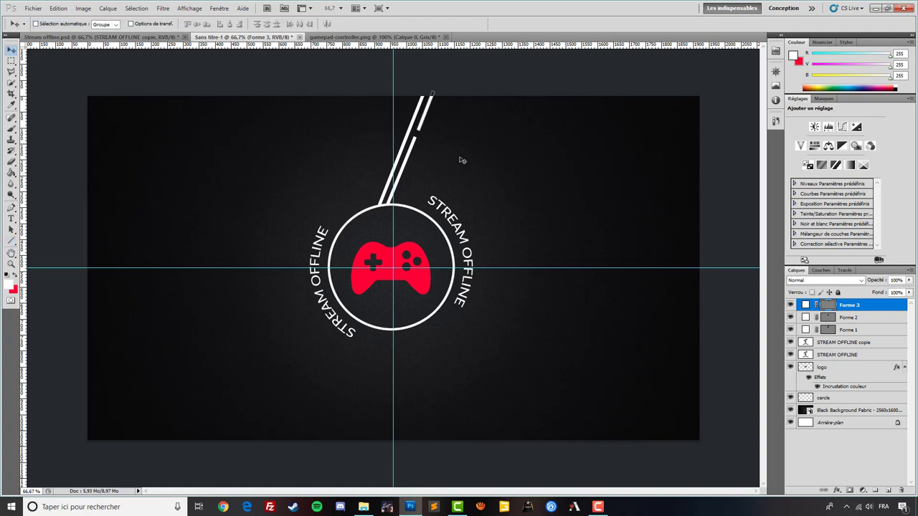
drag(433, 136, 437, 134)
click(849, 329)
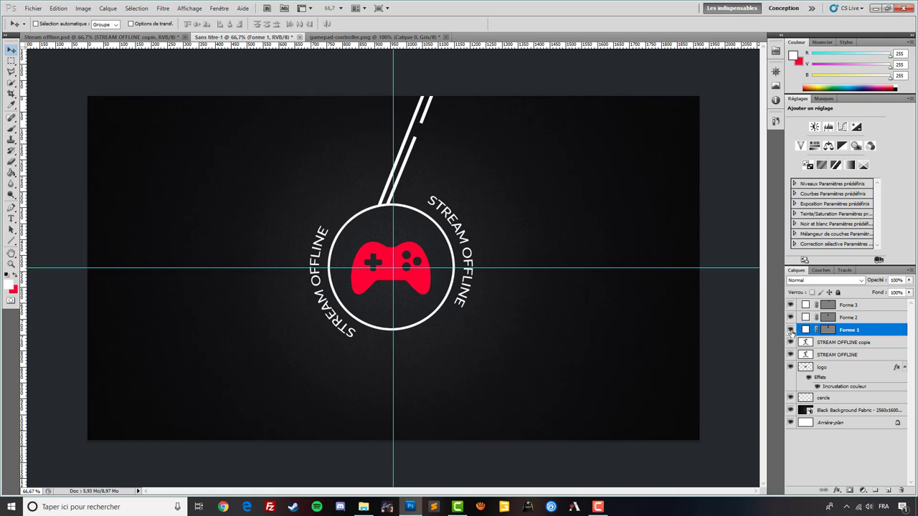
click(790, 330)
click(790, 330)
key(ctrl+j)
drag(408, 159, 439, 173)
Identify each line layer by toggling visibility and shift the Forme 1 copie line slightly into place
click(870, 320)
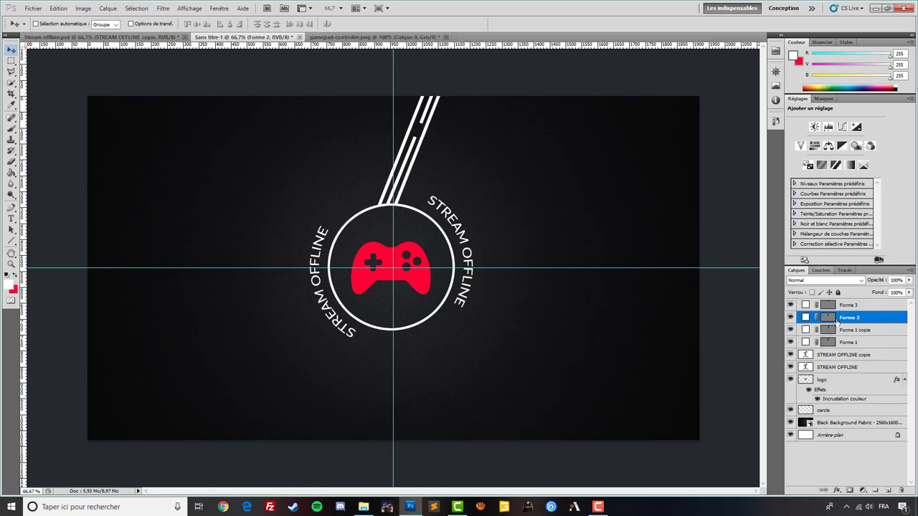
click(791, 330)
click(791, 331)
click(790, 304)
click(790, 306)
click(790, 318)
click(790, 318)
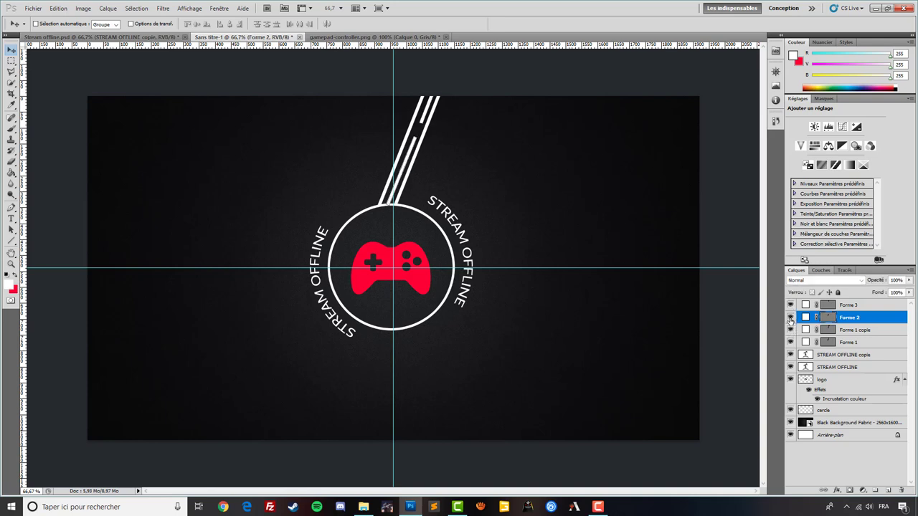
shift+click(853, 306)
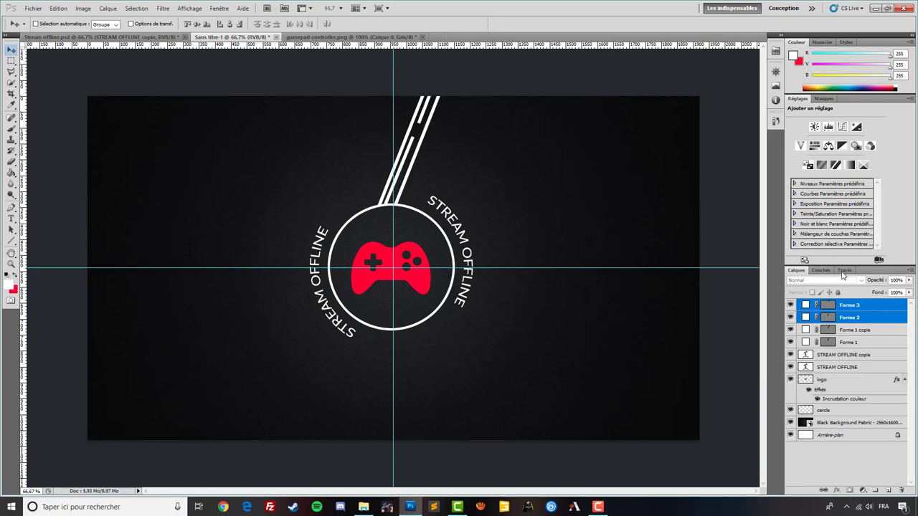
click(846, 330)
click(790, 330)
click(791, 330)
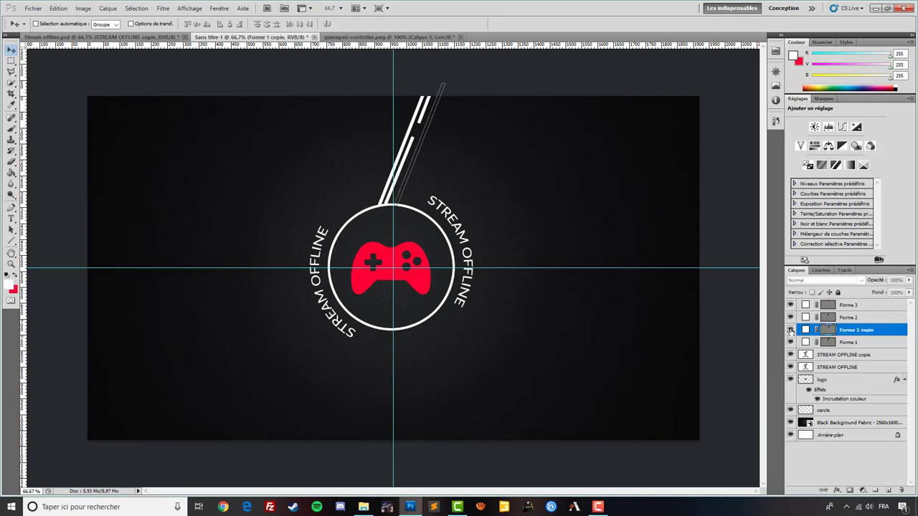
drag(426, 199, 428, 200)
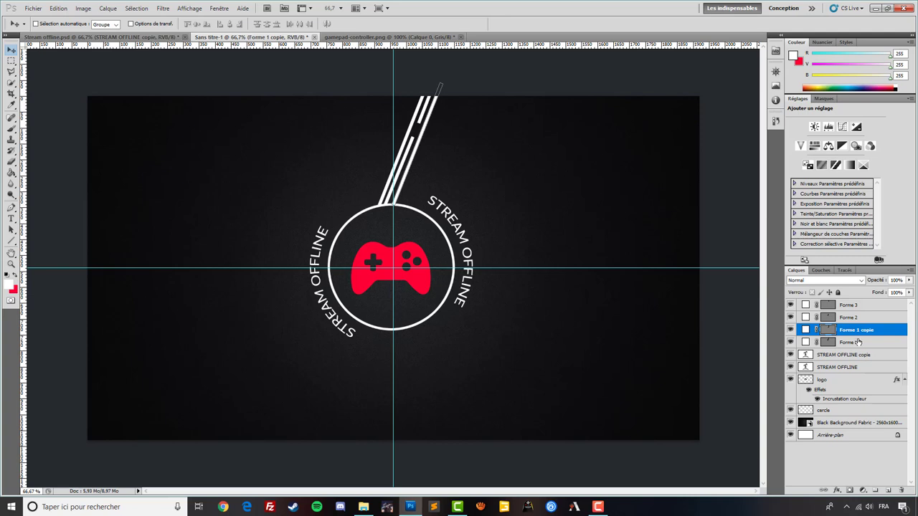
click(847, 317)
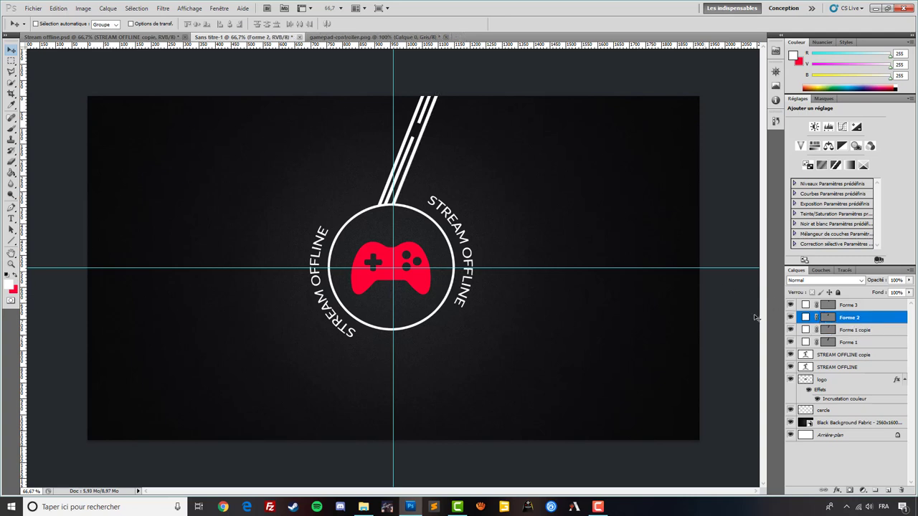
click(851, 342)
Merge line layers Forme 1 to Forme 3 into a single Forme 3 layer
shift+click(847, 309)
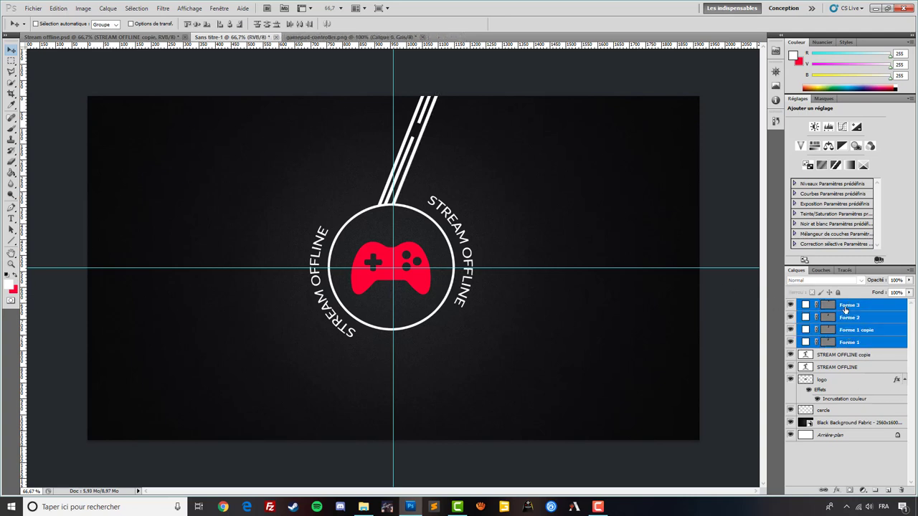
right_click(851, 317)
right_click(857, 327)
right_click(851, 328)
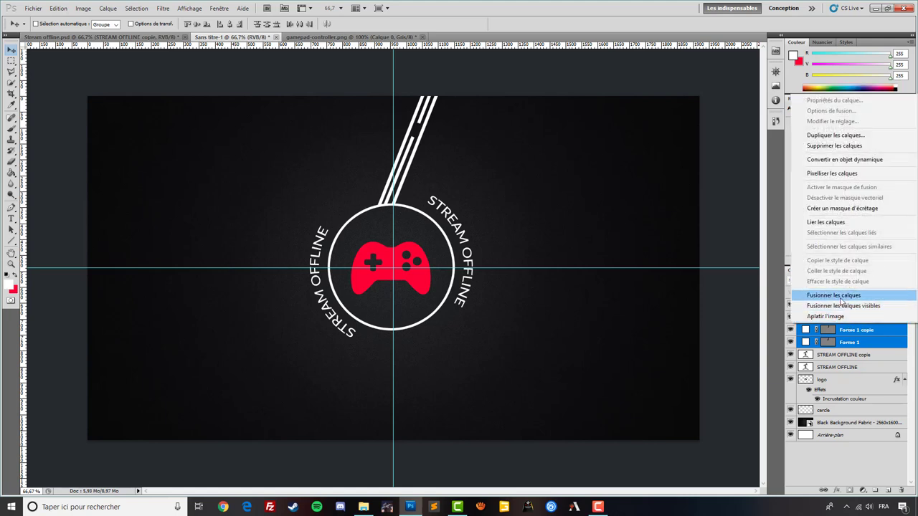
click(835, 296)
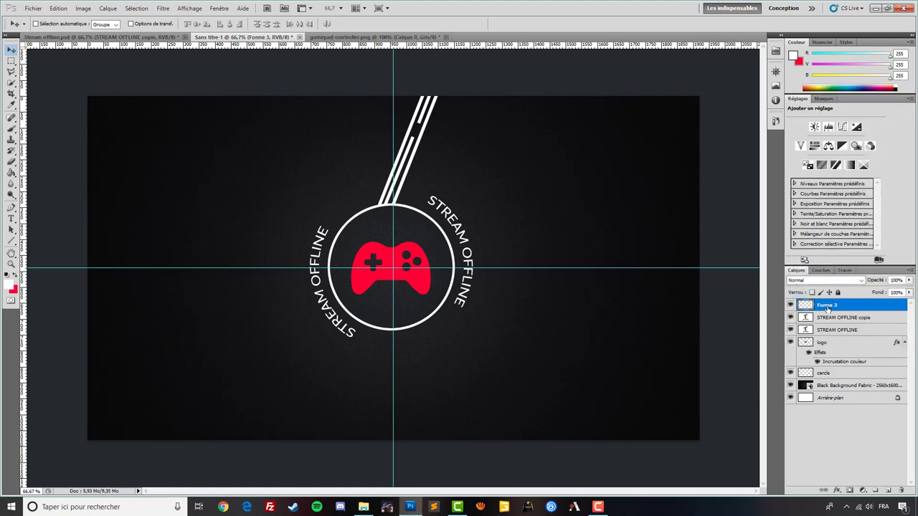
double_click(828, 306)
click(826, 318)
click(832, 306)
Duplicate the merged lines and move the copy below the ring down to the bottom edge
key(ctrl+j)
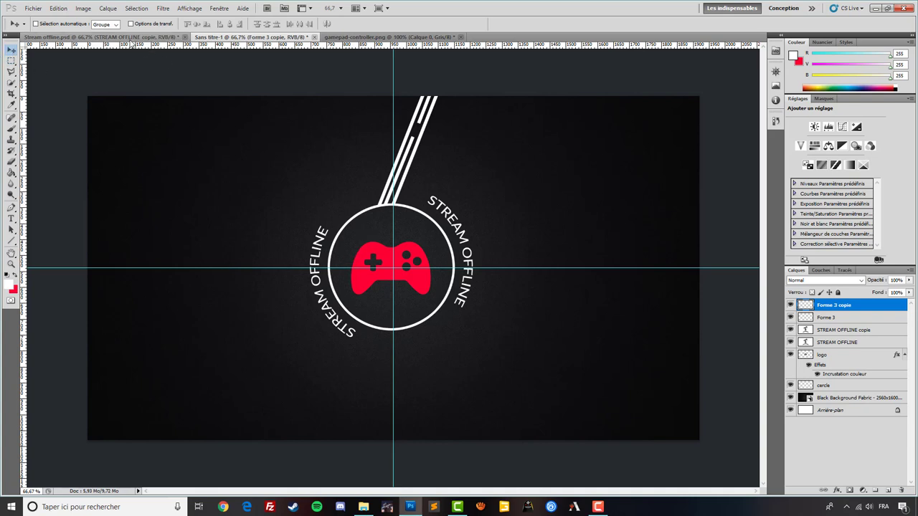
click(149, 38)
click(254, 37)
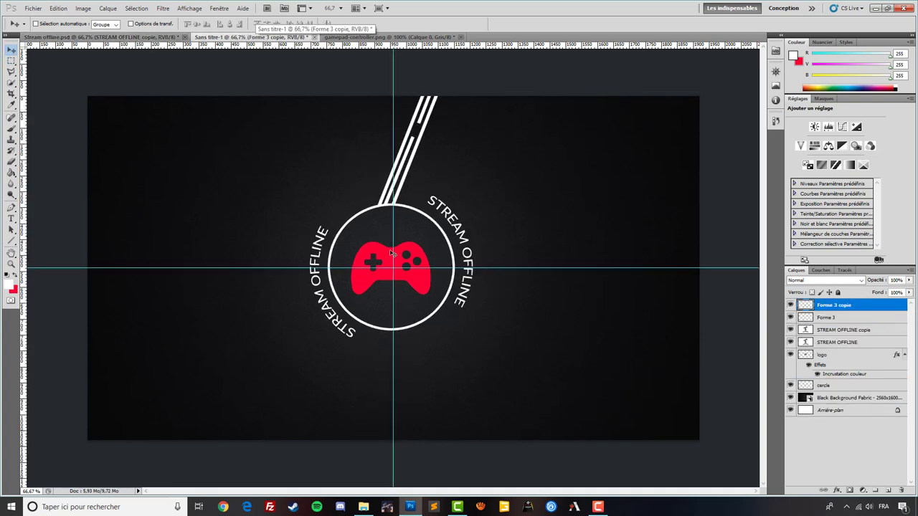
drag(412, 227, 374, 440)
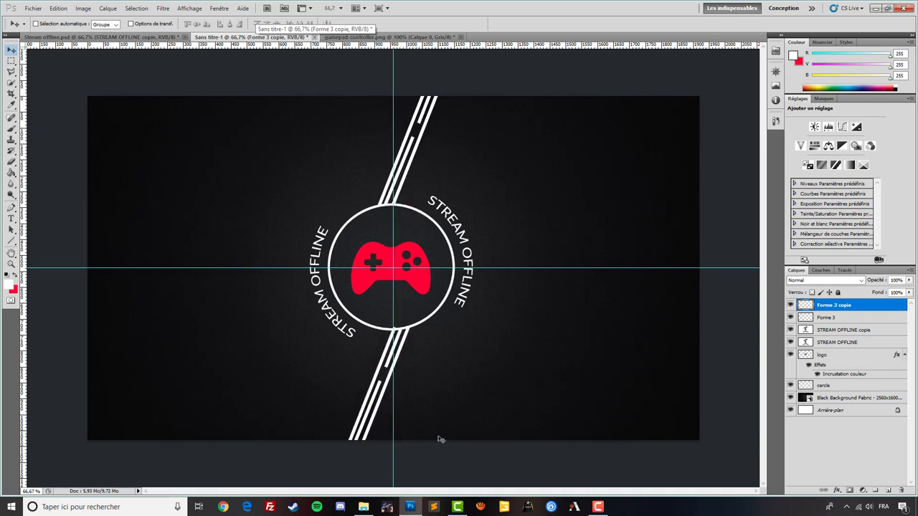
Nudge Forme 3 copie left to align, then drag it and Forme 3 beneath the cercle layer
key(Left)
key(Left)
key(Left)
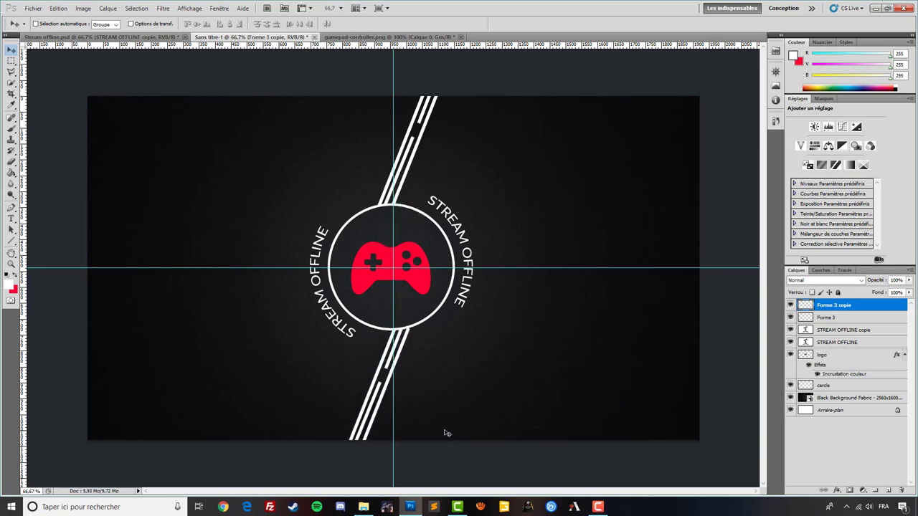
key(Left)
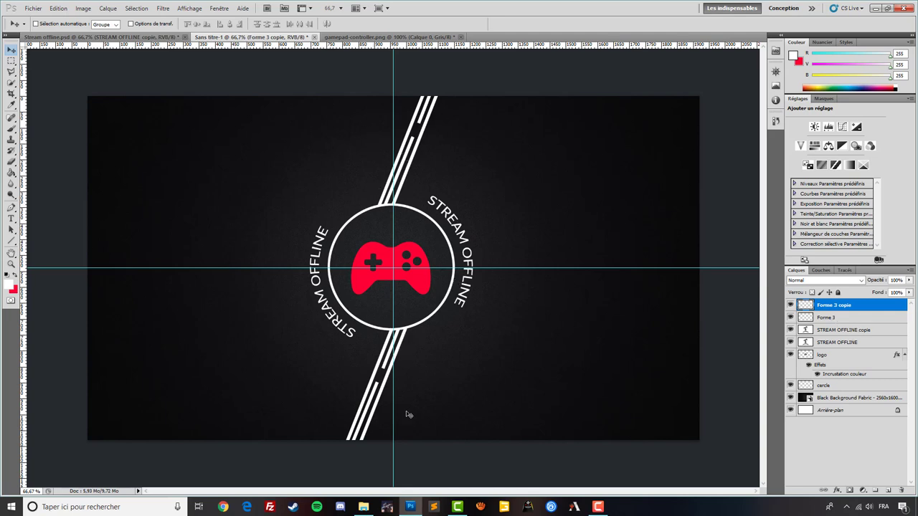
shift+click(831, 317)
drag(831, 317, 841, 391)
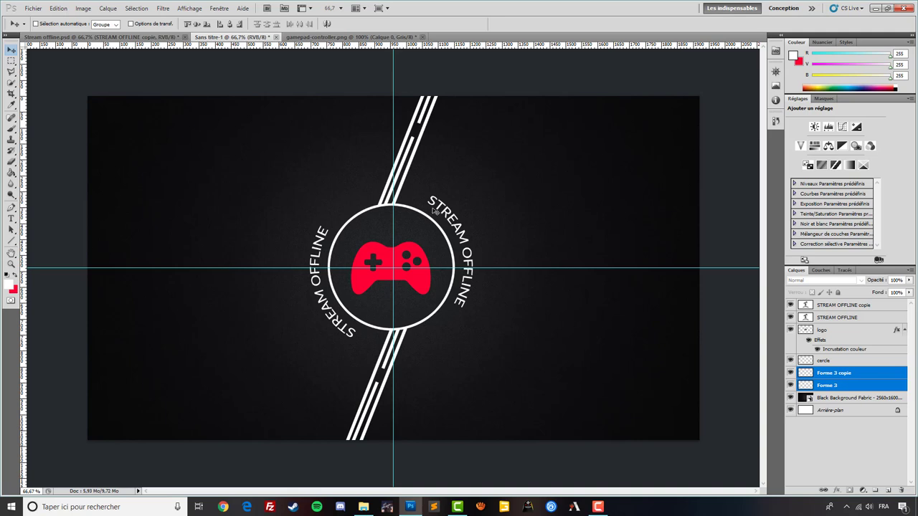
click(838, 338)
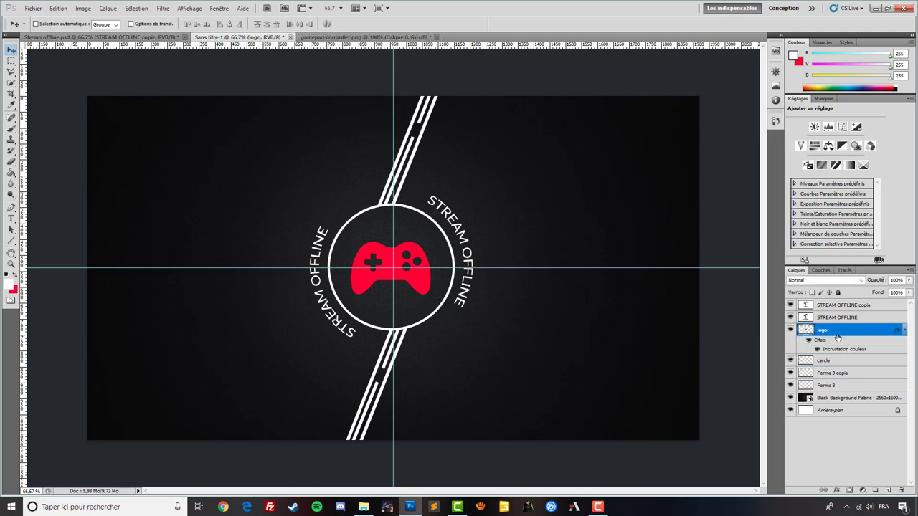